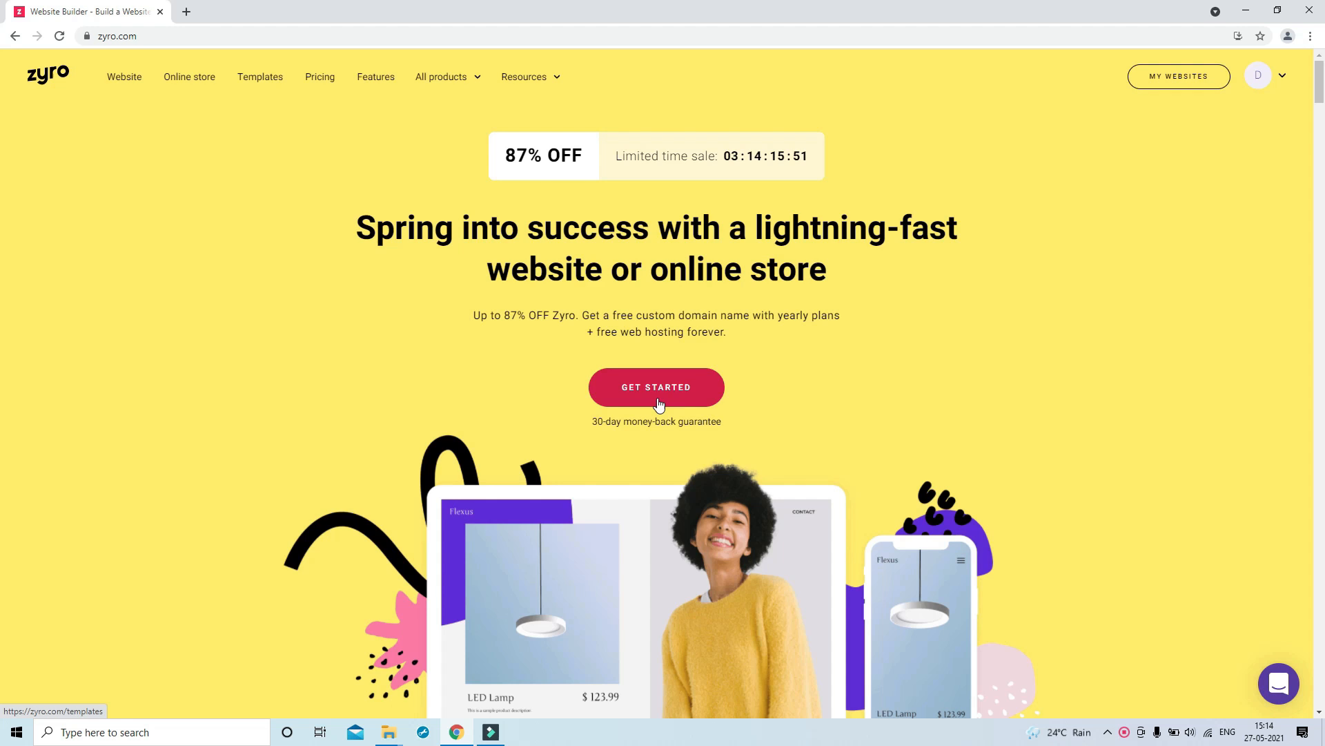
Browse the eCommerce website templates and preview the Marlow bookstore template
{"action": "left_click", "coordinate": [659, 398]}
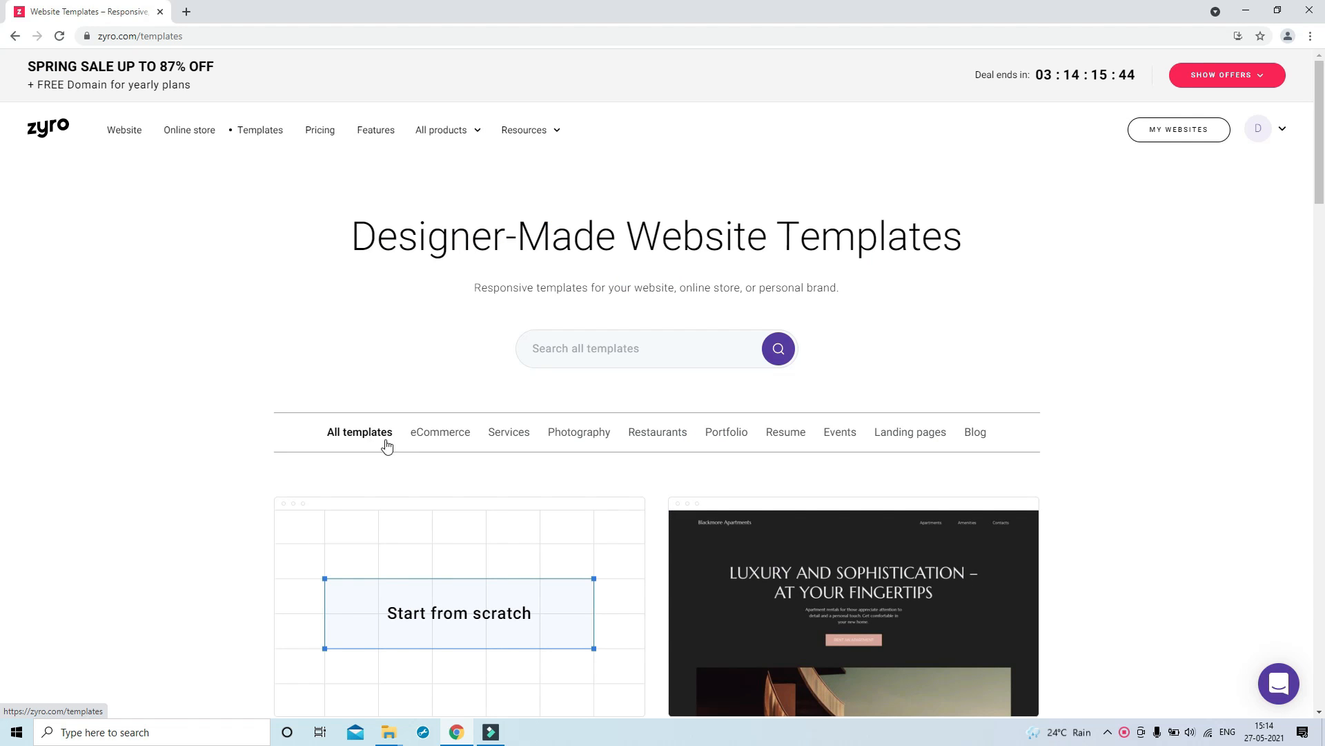
{"action": "left_click", "coordinate": [440, 437]}
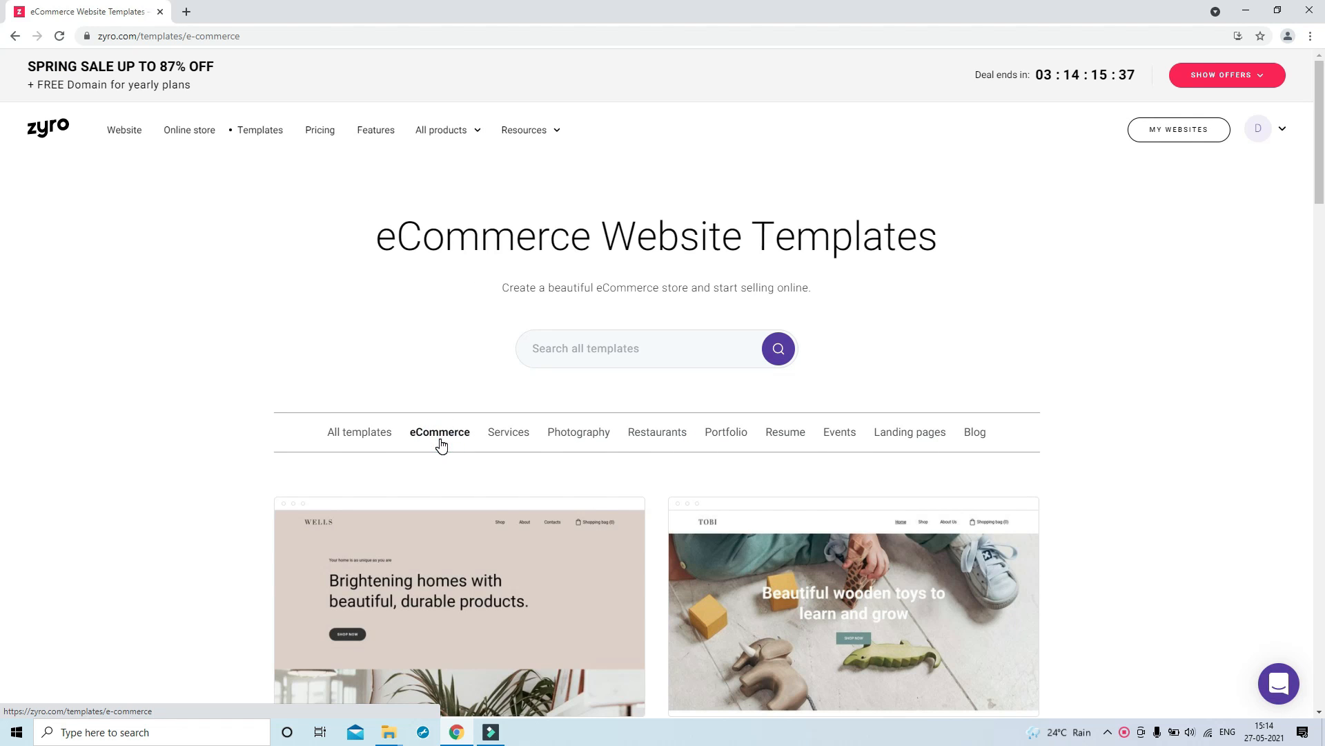
{"action": "scroll", "coordinate": [440, 442], "scroll_direction": "down", "scroll_amount": 3}
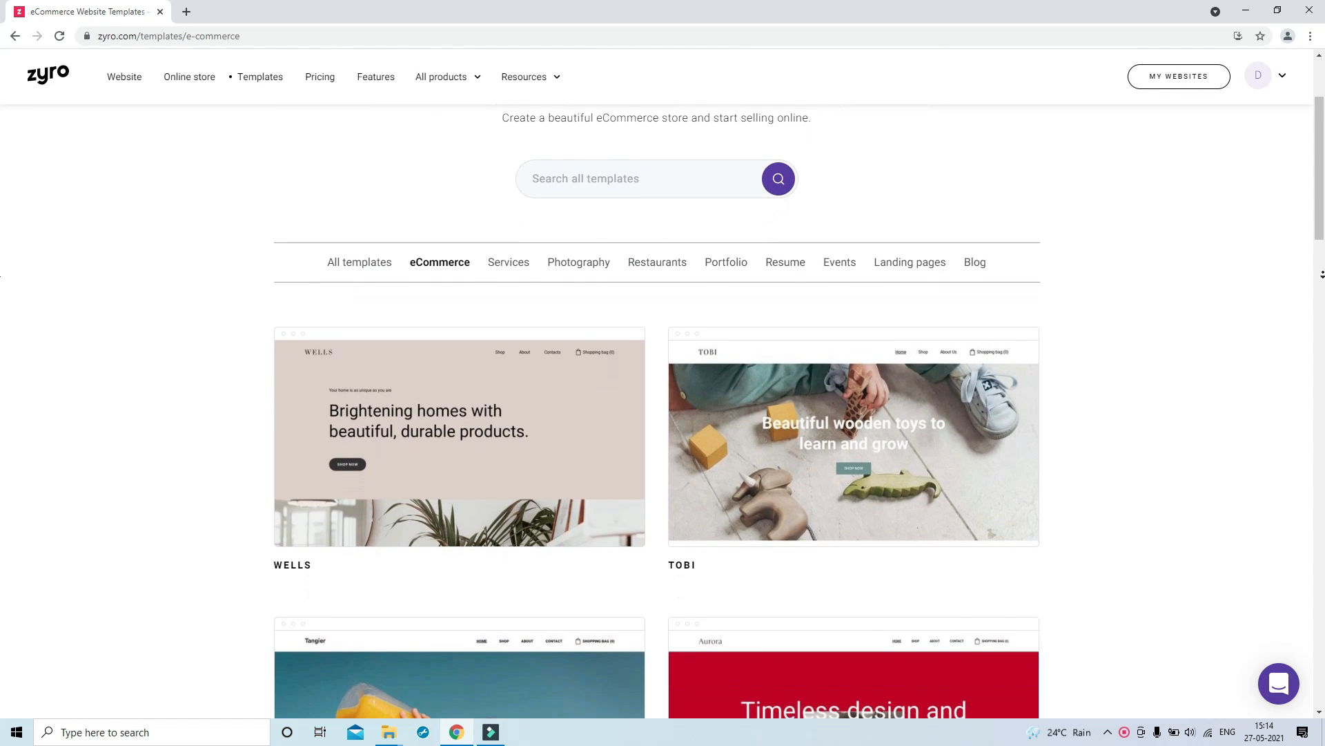
{"action": "scroll", "coordinate": [657, 414], "scroll_direction": "down", "scroll_amount": 2}
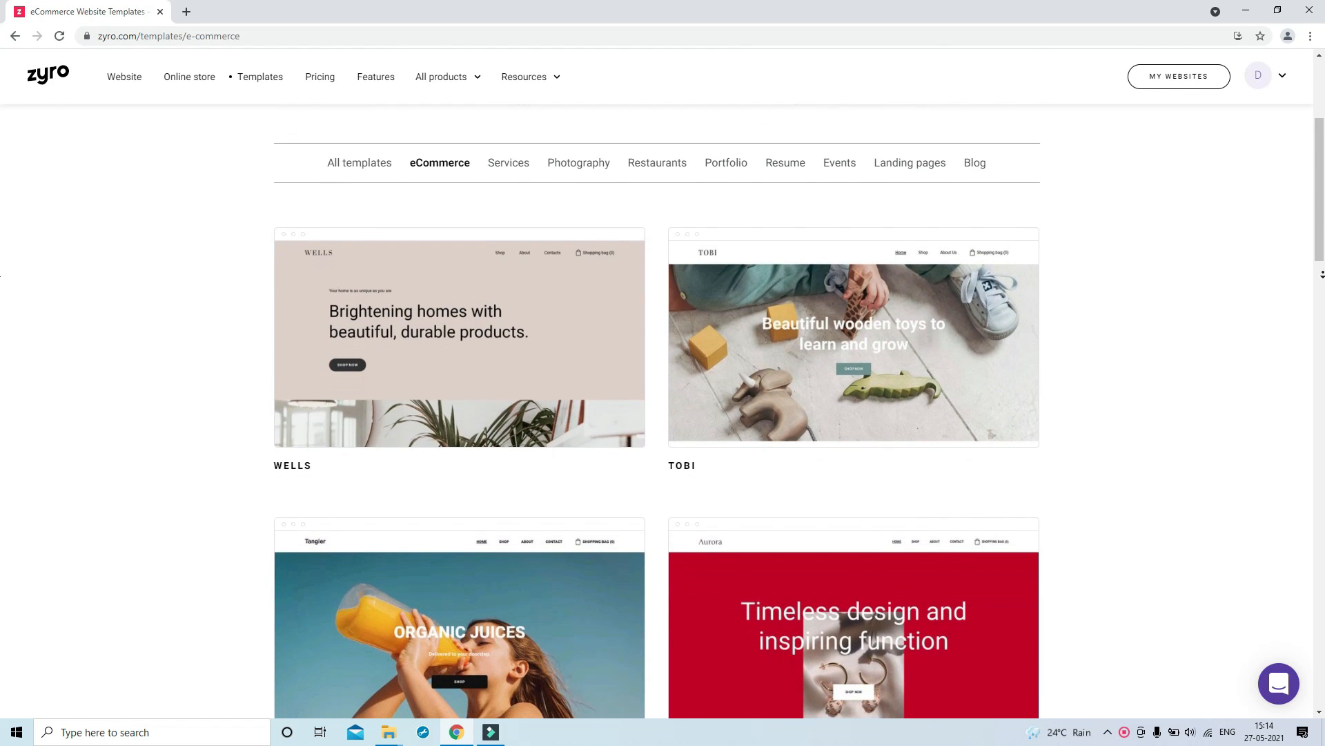
{"action": "scroll", "coordinate": [657, 415], "scroll_direction": "down", "scroll_amount": 2}
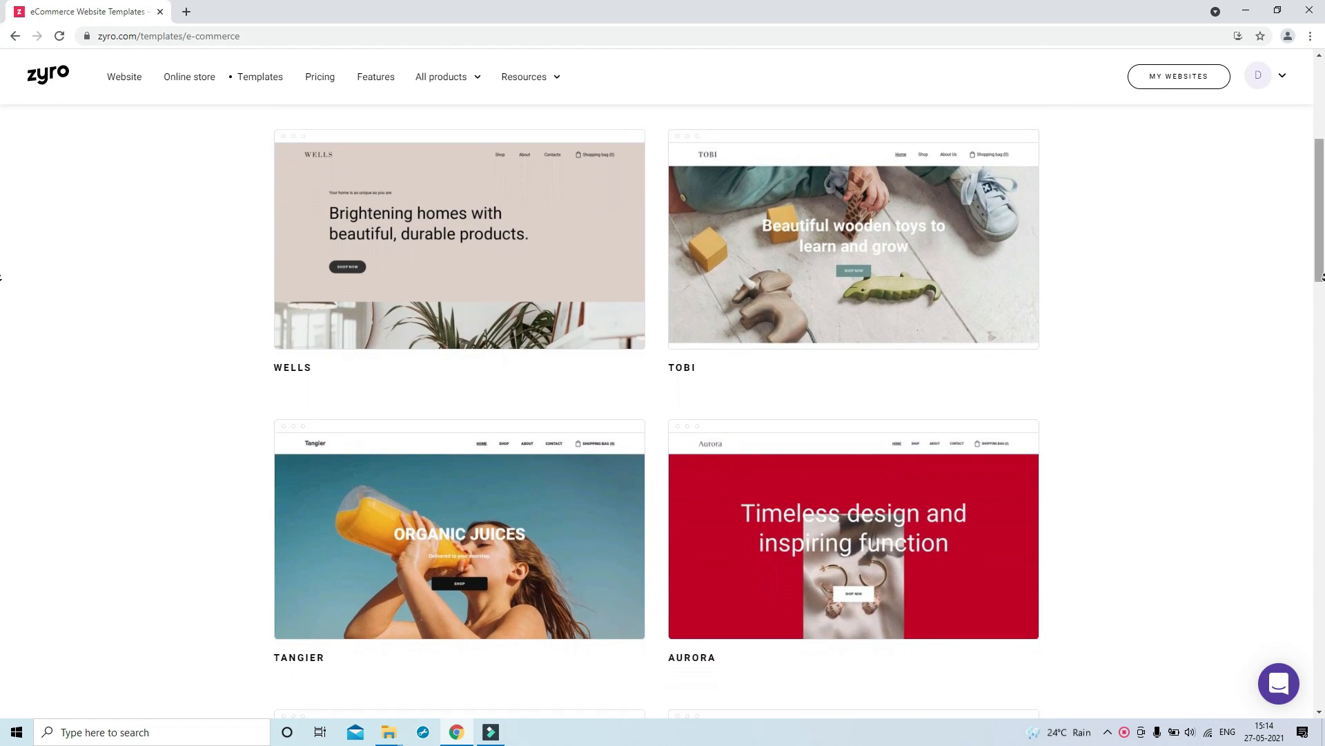
{"action": "scroll", "coordinate": [656, 415], "scroll_direction": "down", "scroll_amount": 3}
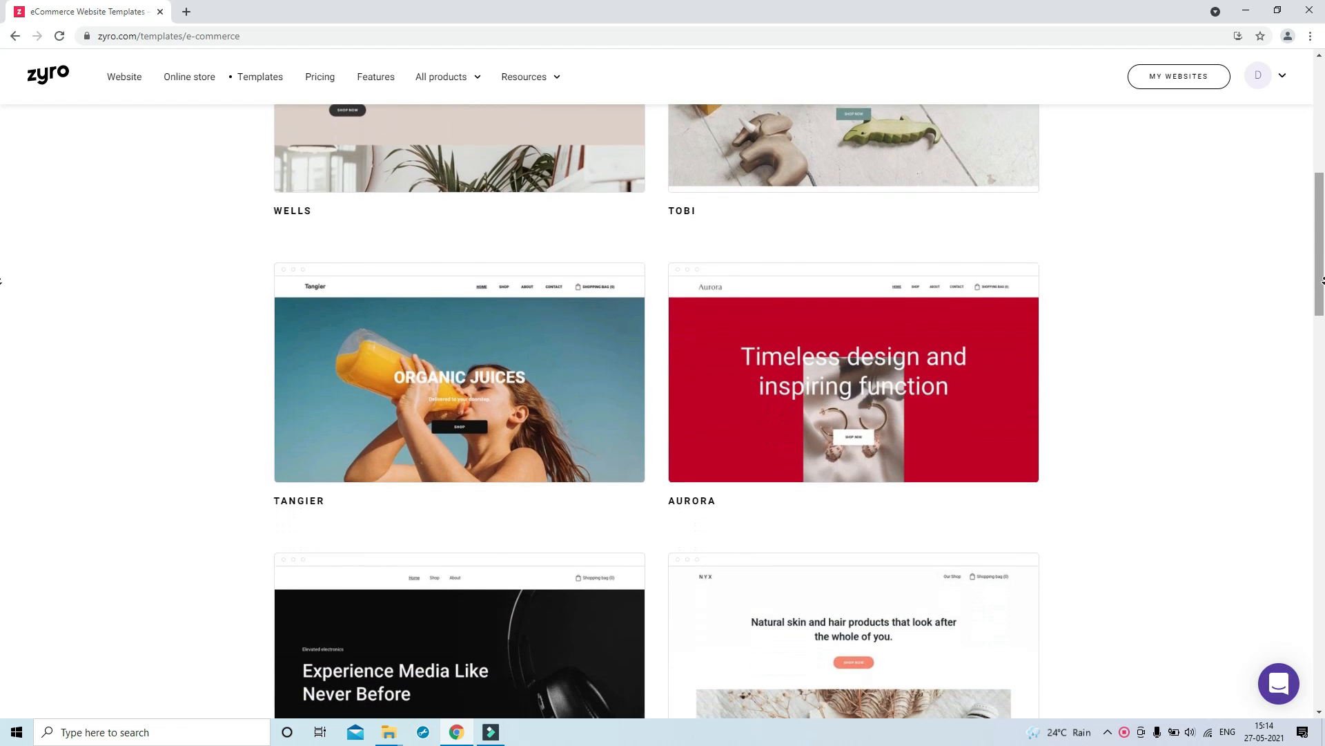
{"action": "scroll", "coordinate": [657, 414], "scroll_direction": "down", "scroll_amount": 1}
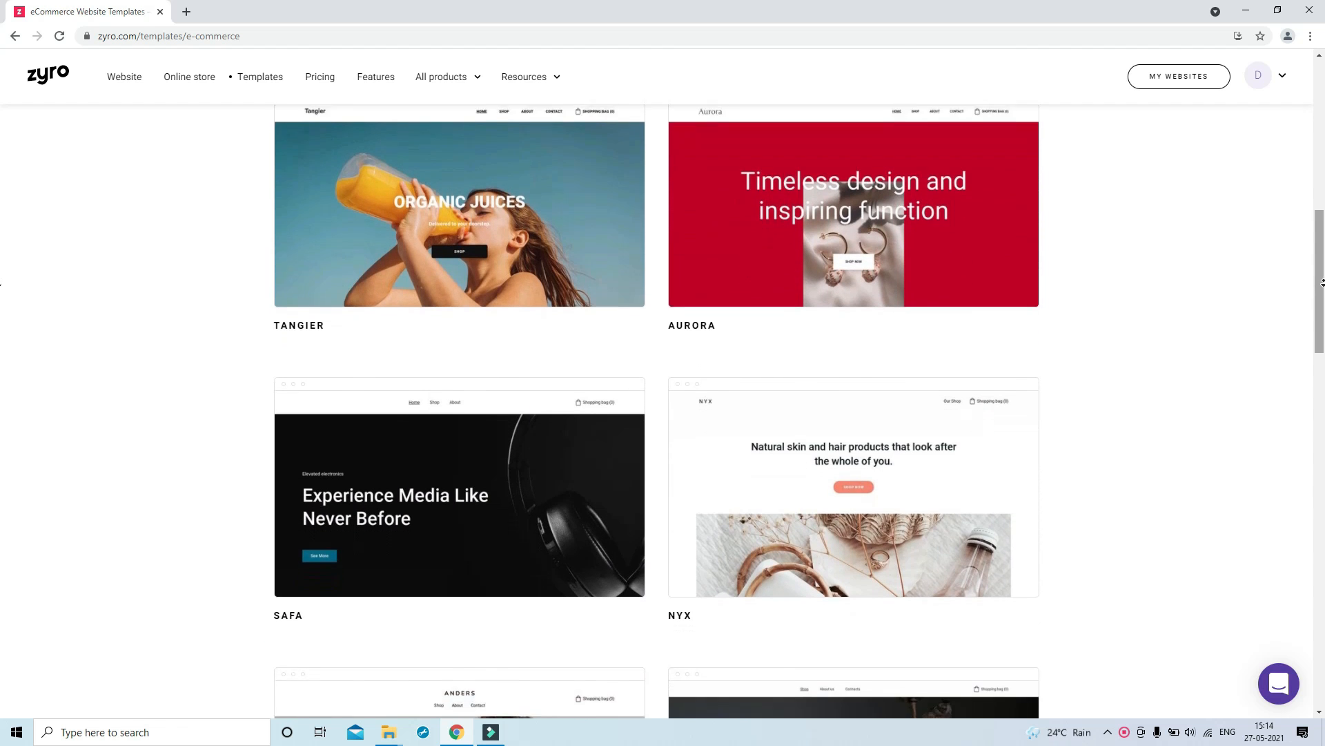
{"action": "scroll", "coordinate": [1322, 282], "scroll_direction": "down", "scroll_amount": 3}
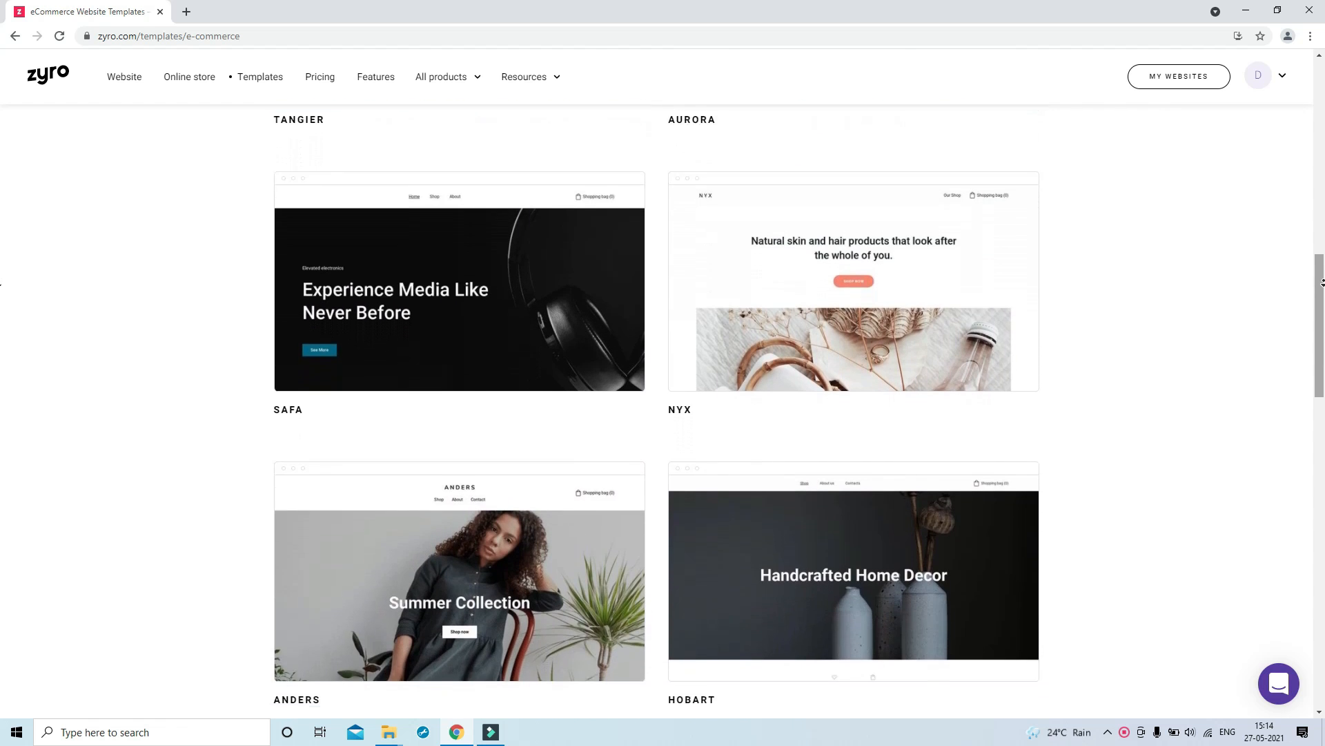
{"action": "scroll", "coordinate": [1321, 283], "scroll_direction": "down", "scroll_amount": 5}
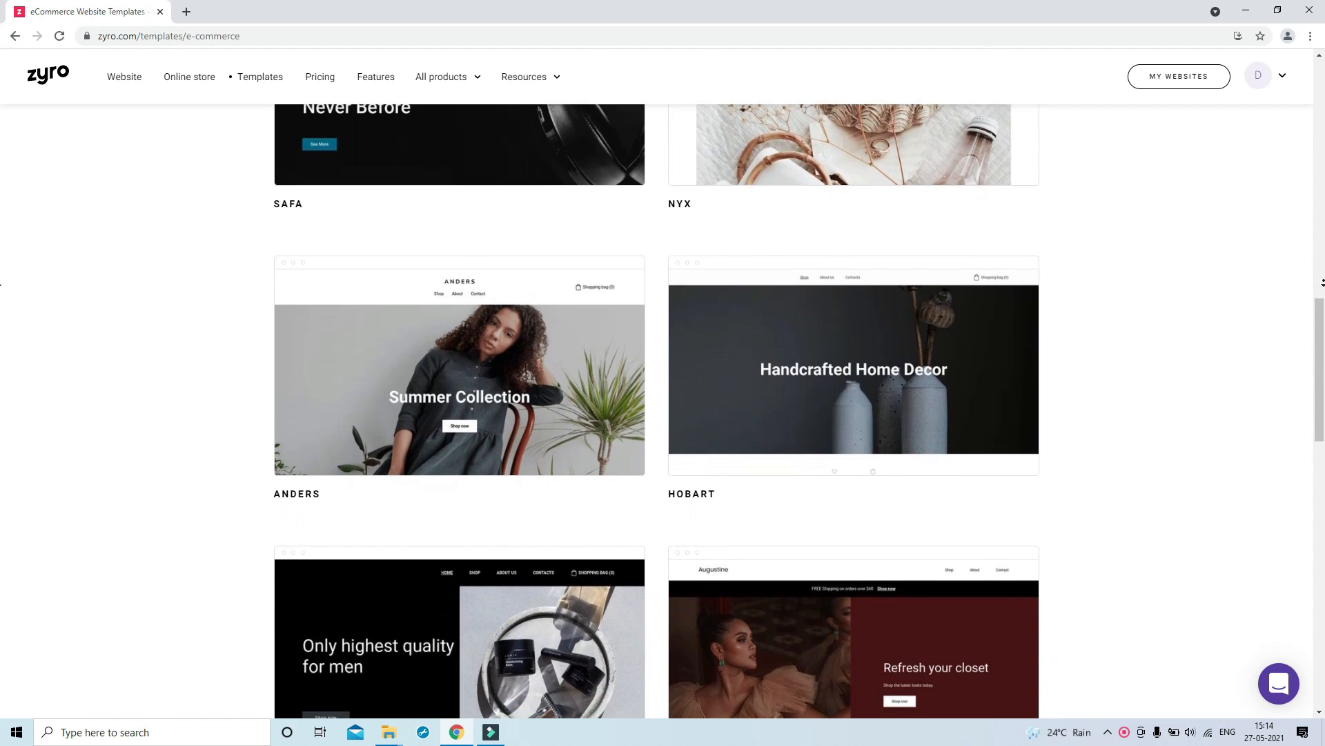
{"action": "scroll", "coordinate": [1322, 282], "scroll_direction": "down", "scroll_amount": 3}
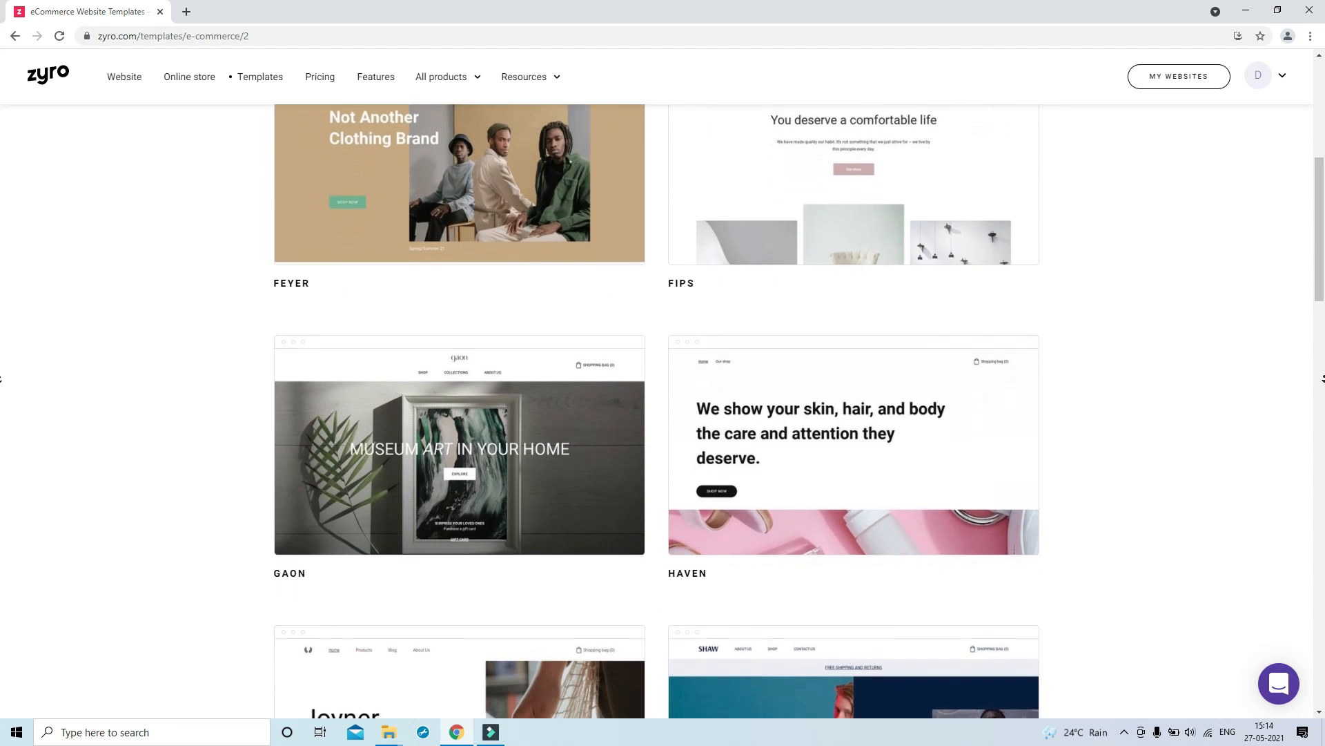
{"action": "scroll", "coordinate": [662, 407], "scroll_direction": "down", "scroll_amount": 3}
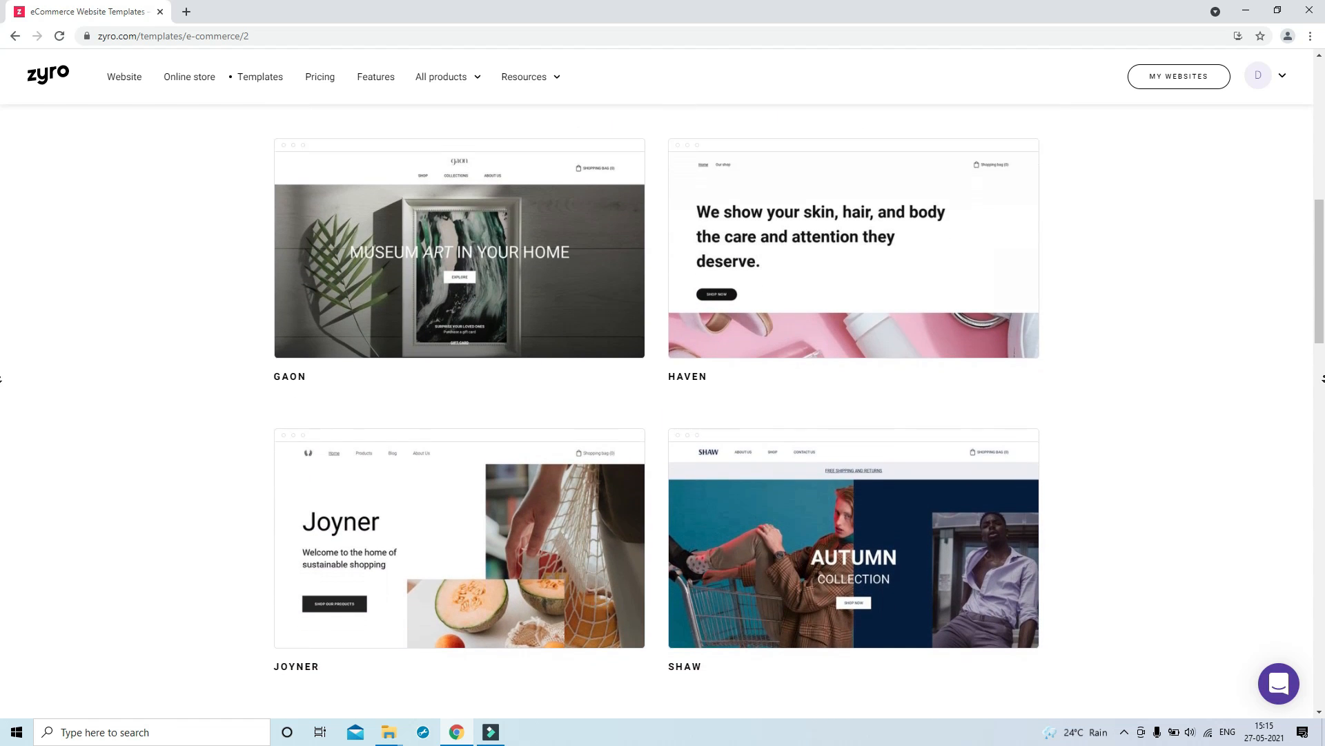
{"action": "scroll", "coordinate": [663, 407], "scroll_direction": "down", "scroll_amount": 3}
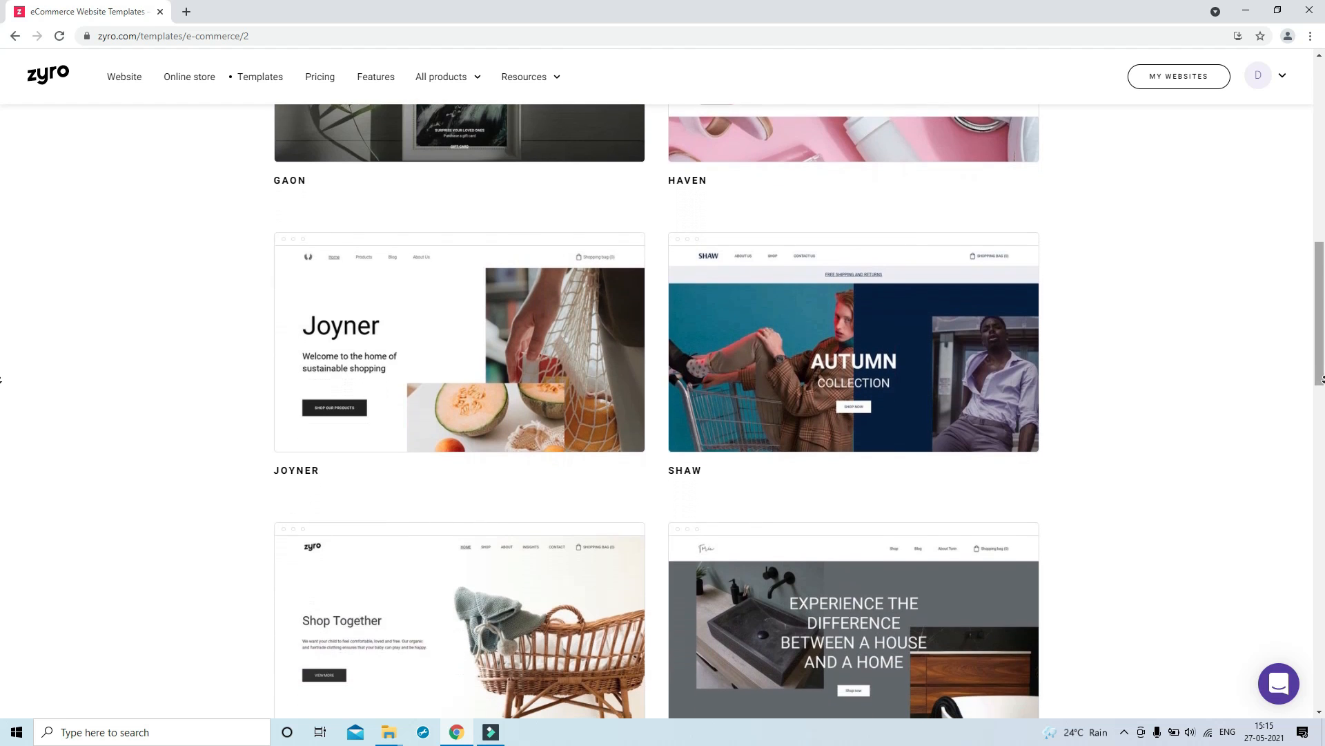
{"action": "scroll", "coordinate": [663, 407], "scroll_direction": "down", "scroll_amount": 5}
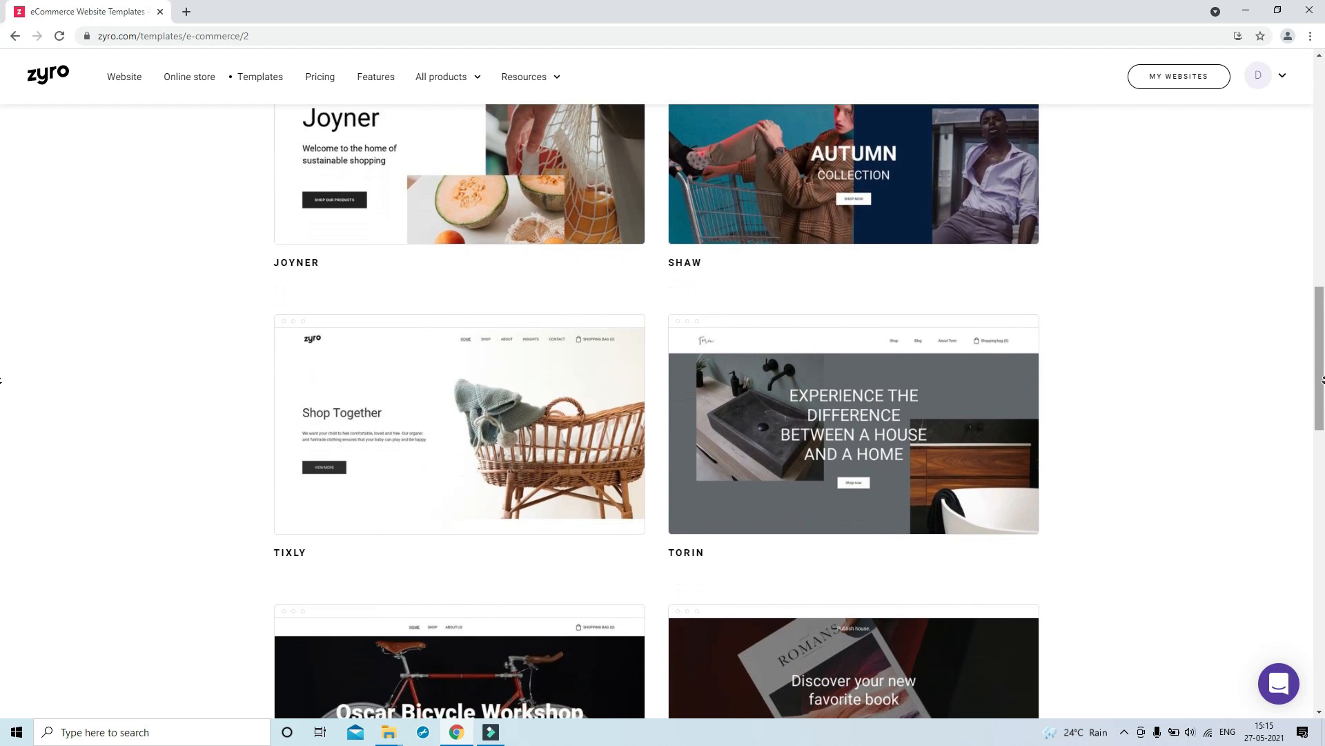
{"action": "mouse_move", "coordinate": [891, 450]}
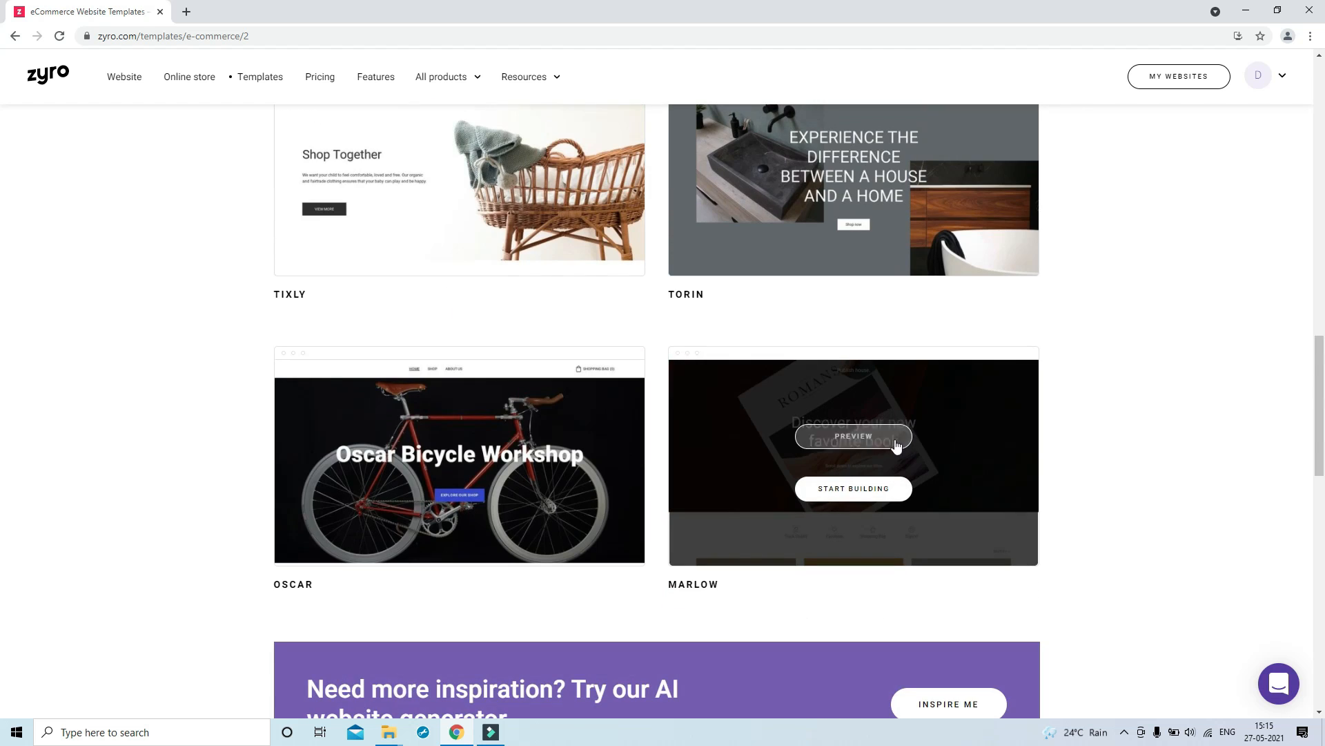
{"action": "left_click", "coordinate": [851, 442]}
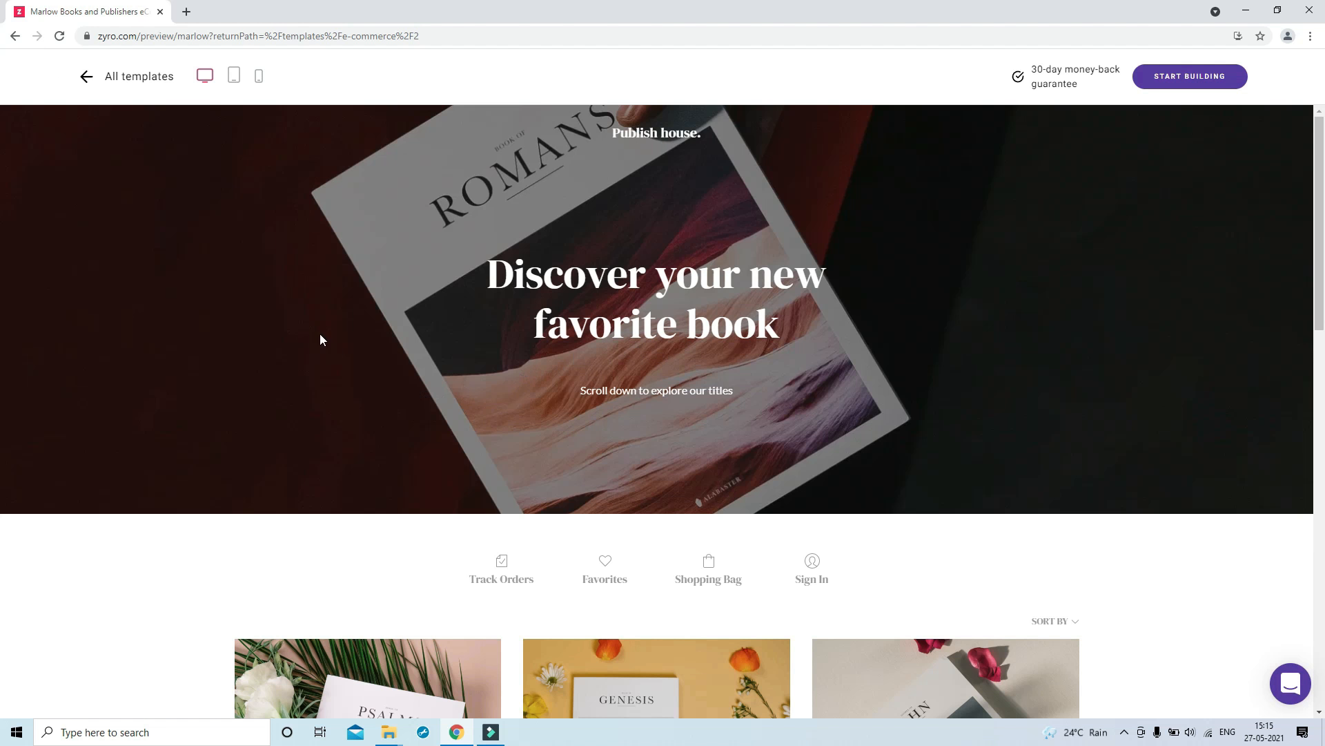
Review the Marlow preview at desktop width, then at tablet width
{"action": "scroll", "coordinate": [441, 539], "scroll_direction": "down", "scroll_amount": 8}
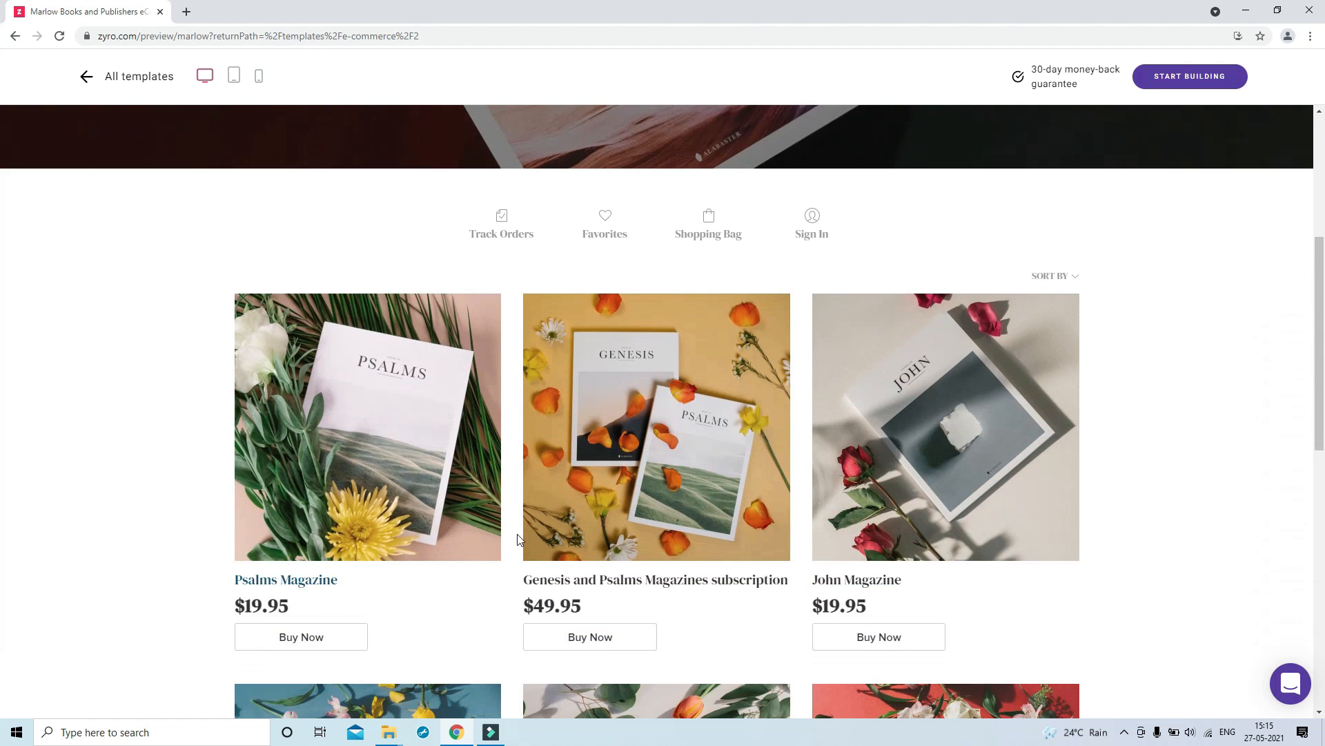
{"action": "scroll", "coordinate": [517, 539], "scroll_direction": "down", "scroll_amount": 7}
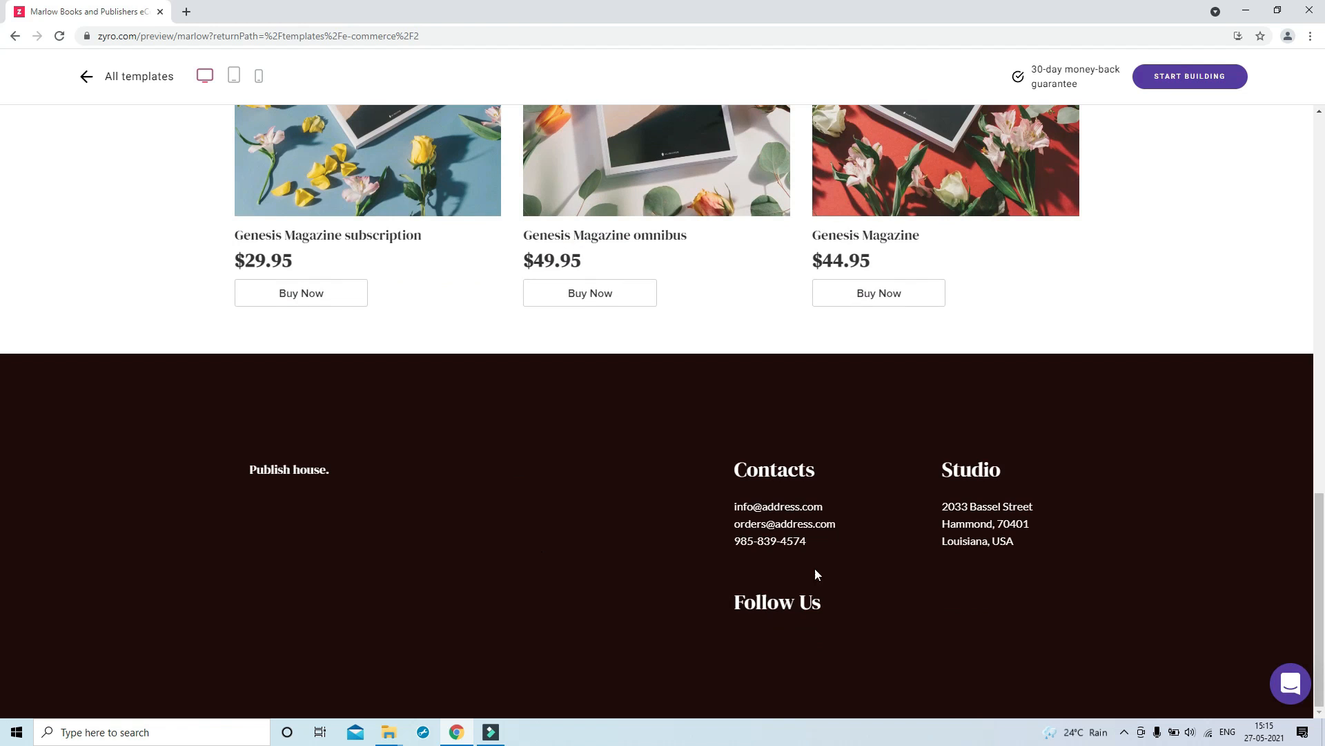
{"action": "scroll", "coordinate": [495, 502], "scroll_direction": "up", "scroll_amount": 15}
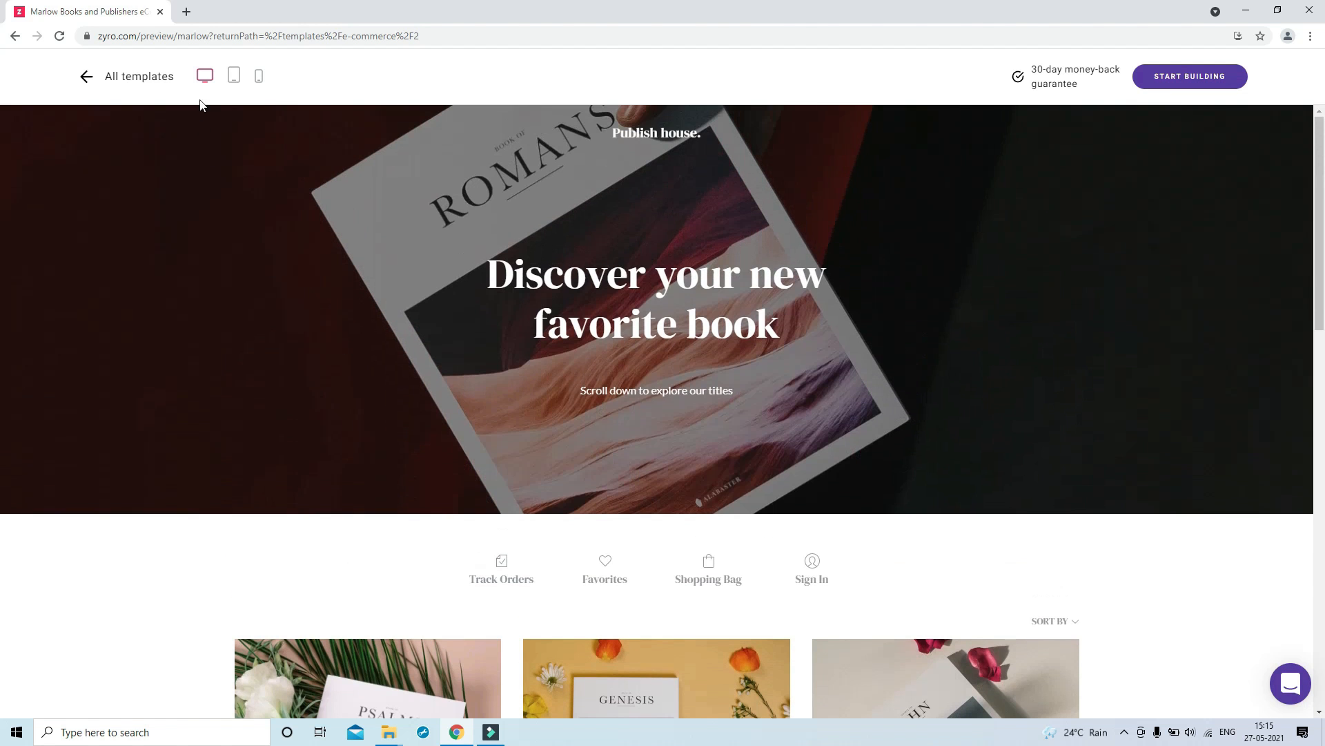
{"action": "left_click", "coordinate": [235, 76]}
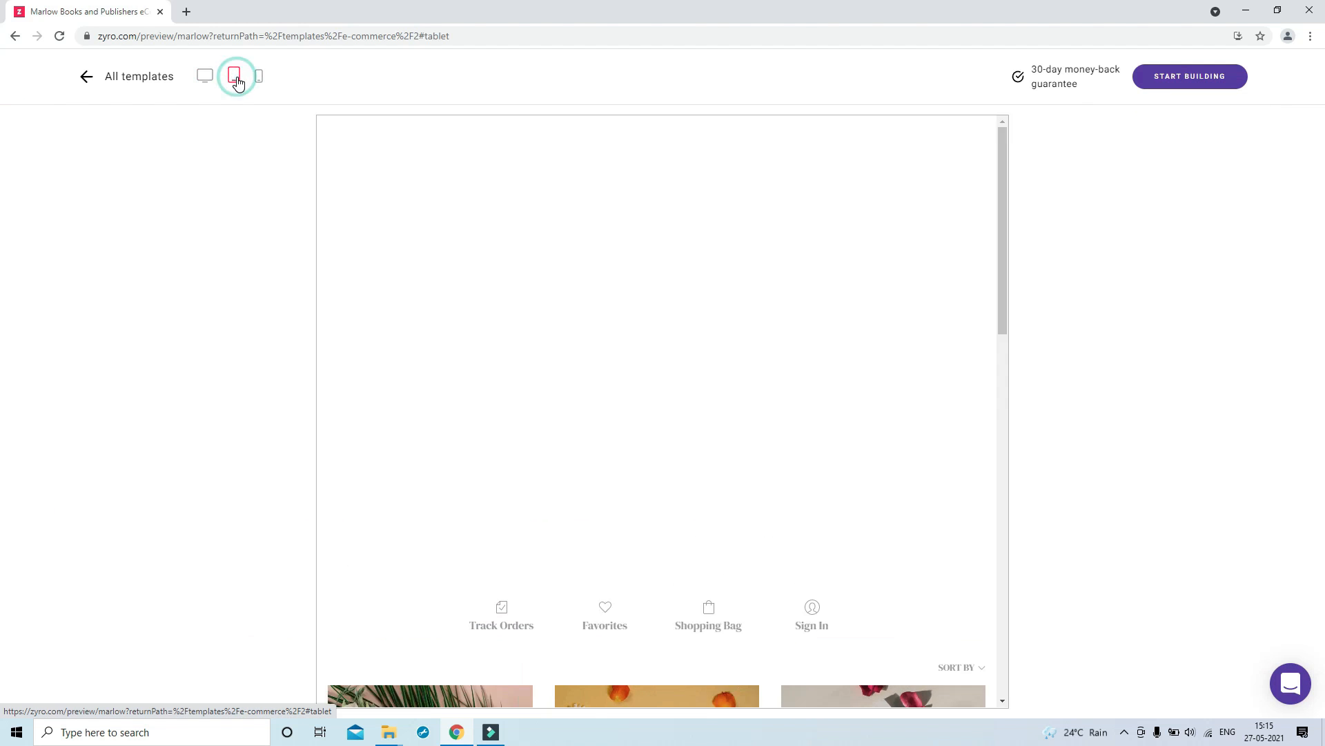
{"action": "scroll", "coordinate": [647, 340], "scroll_direction": "down", "scroll_amount": 15}
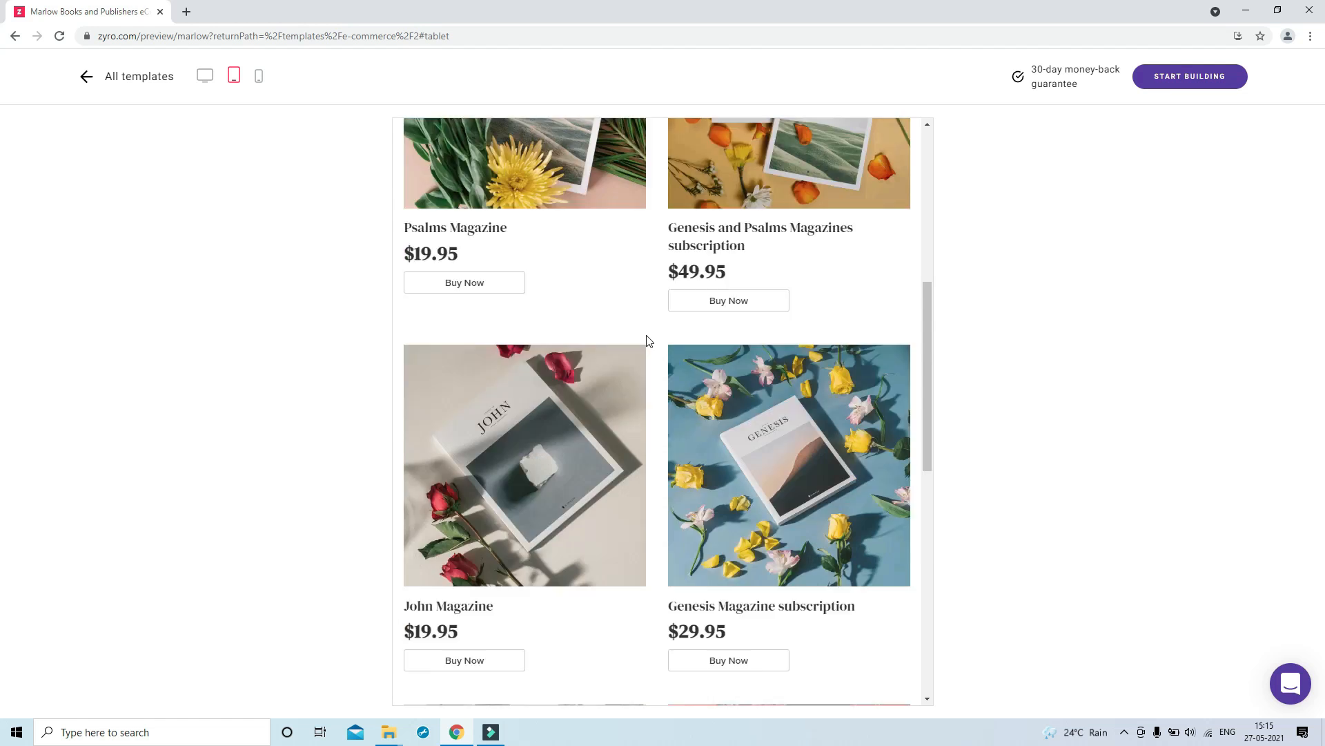
{"action": "scroll", "coordinate": [647, 340], "scroll_direction": "up", "scroll_amount": 5}
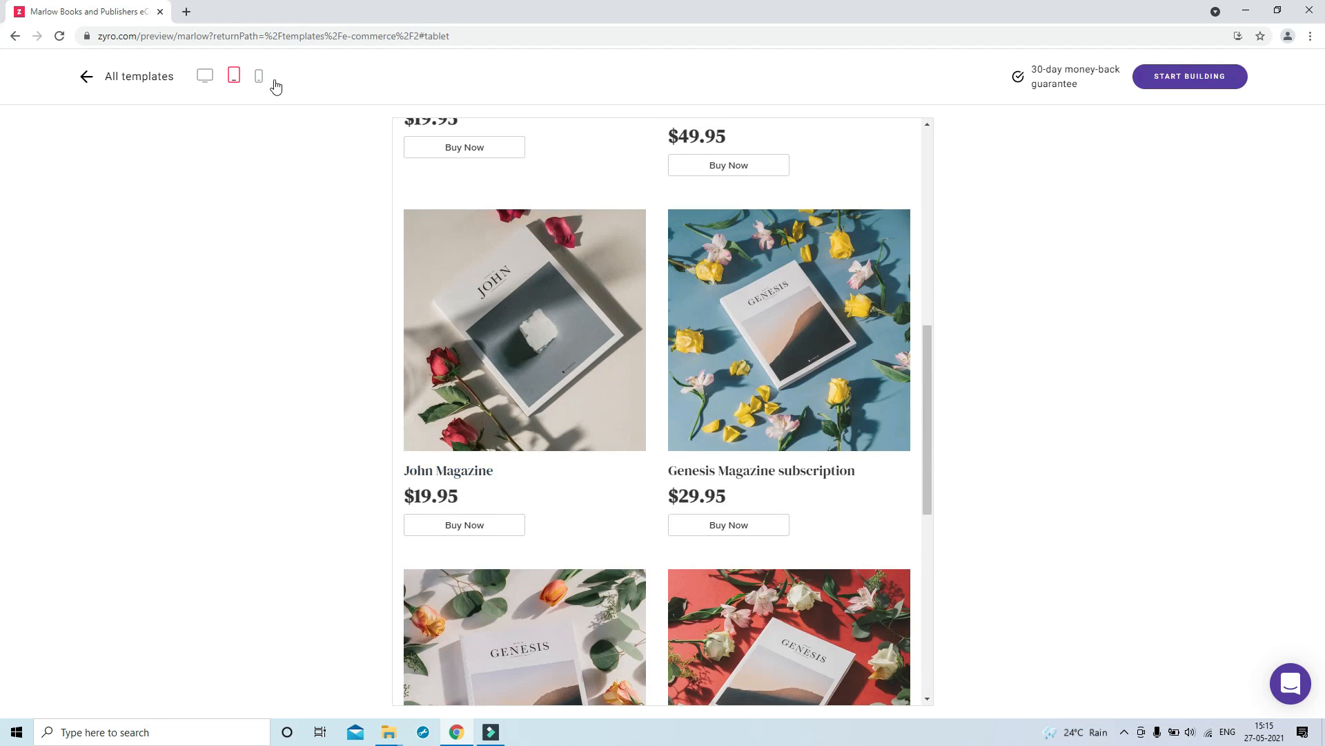
Check the mobile layout, then start building a store from the Marlow template
{"action": "left_click", "coordinate": [259, 76]}
{"action": "scroll", "coordinate": [685, 373], "scroll_direction": "up", "scroll_amount": 10}
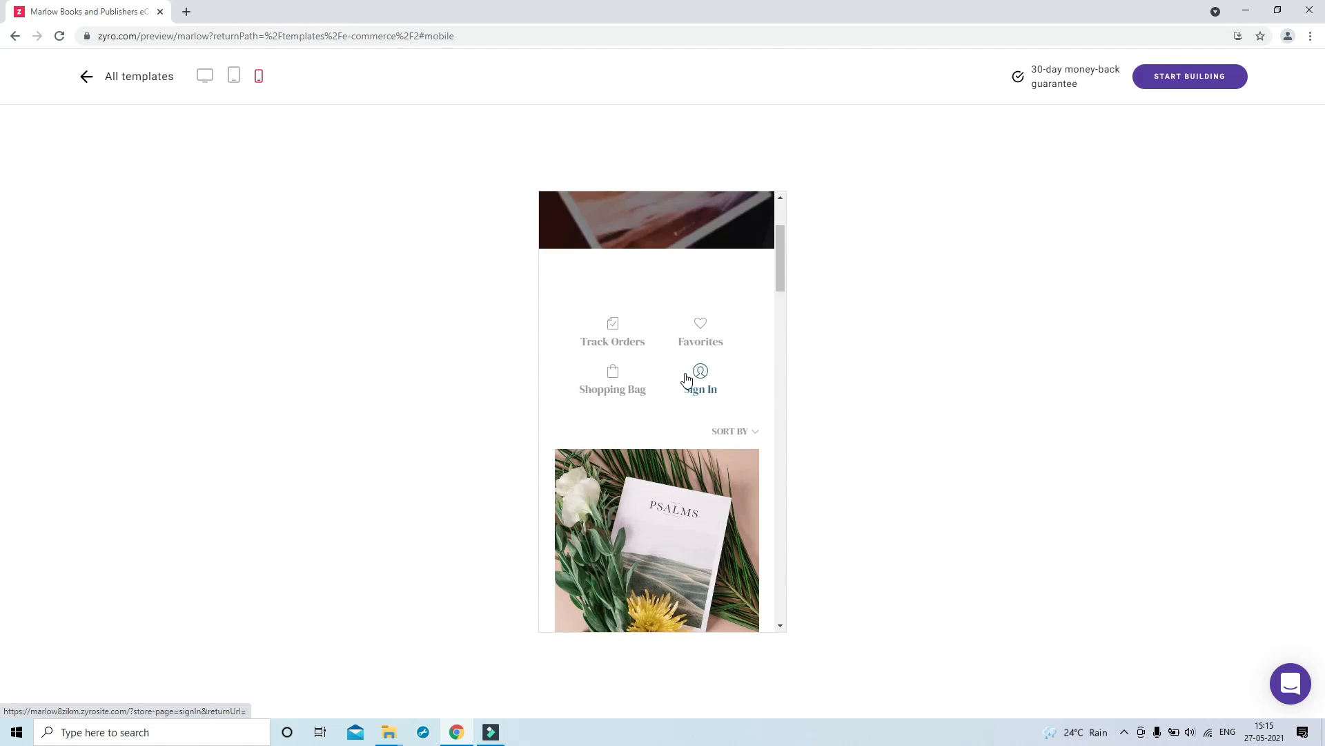
{"action": "scroll", "coordinate": [686, 378], "scroll_direction": "down", "scroll_amount": 15}
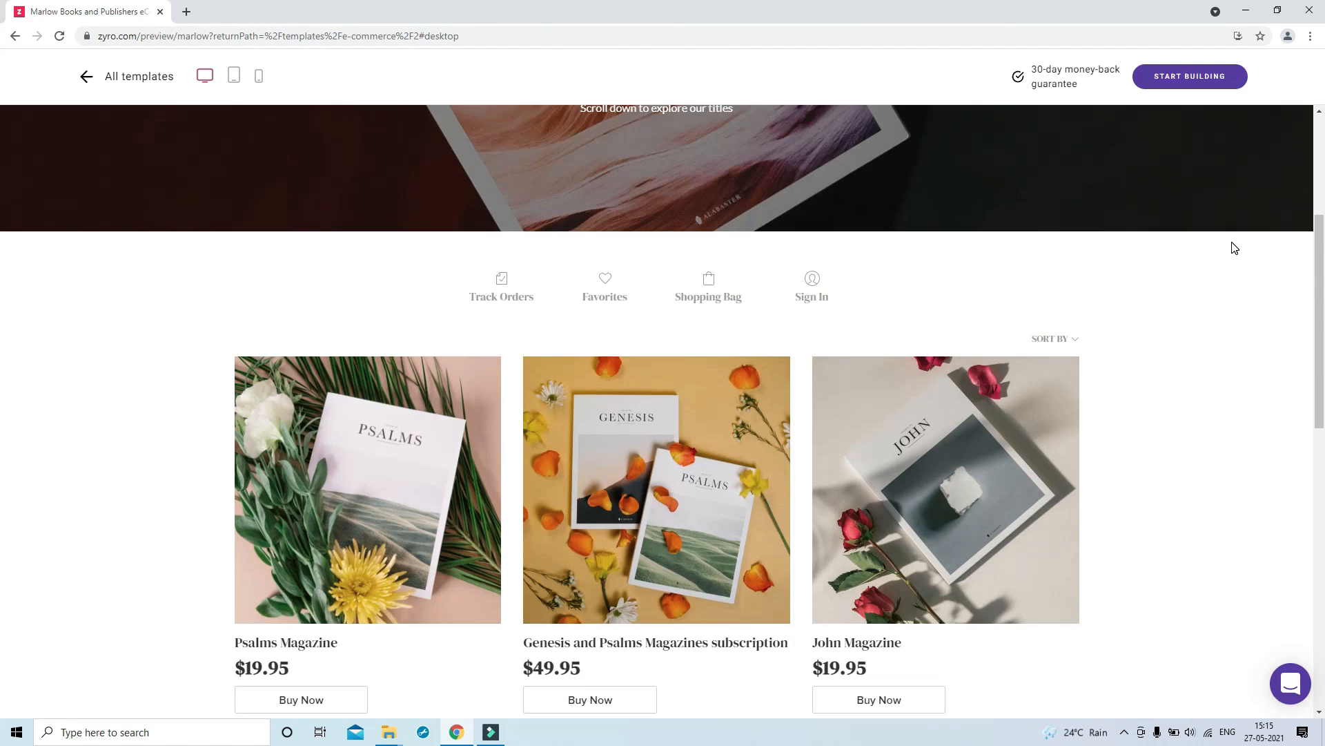
{"action": "scroll", "coordinate": [1228, 238], "scroll_direction": "up", "scroll_amount": 5}
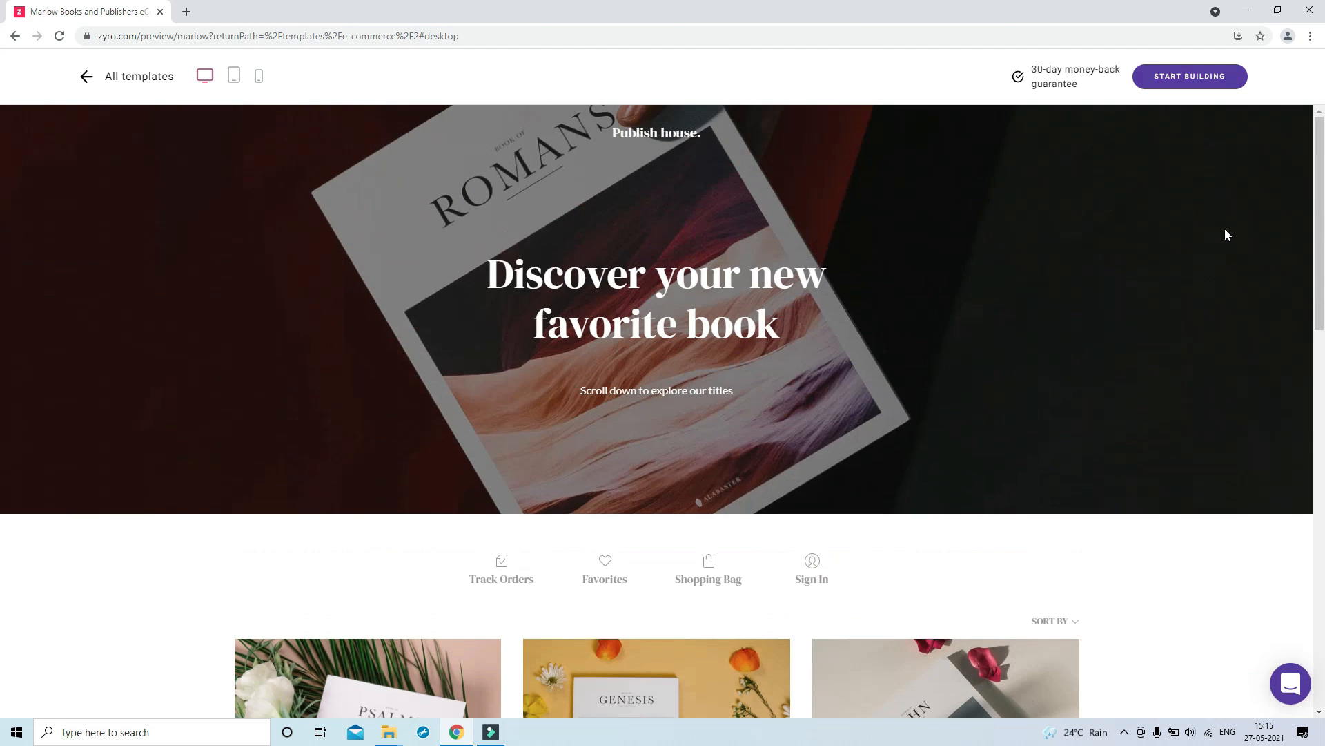
{"action": "left_click", "coordinate": [1192, 82]}
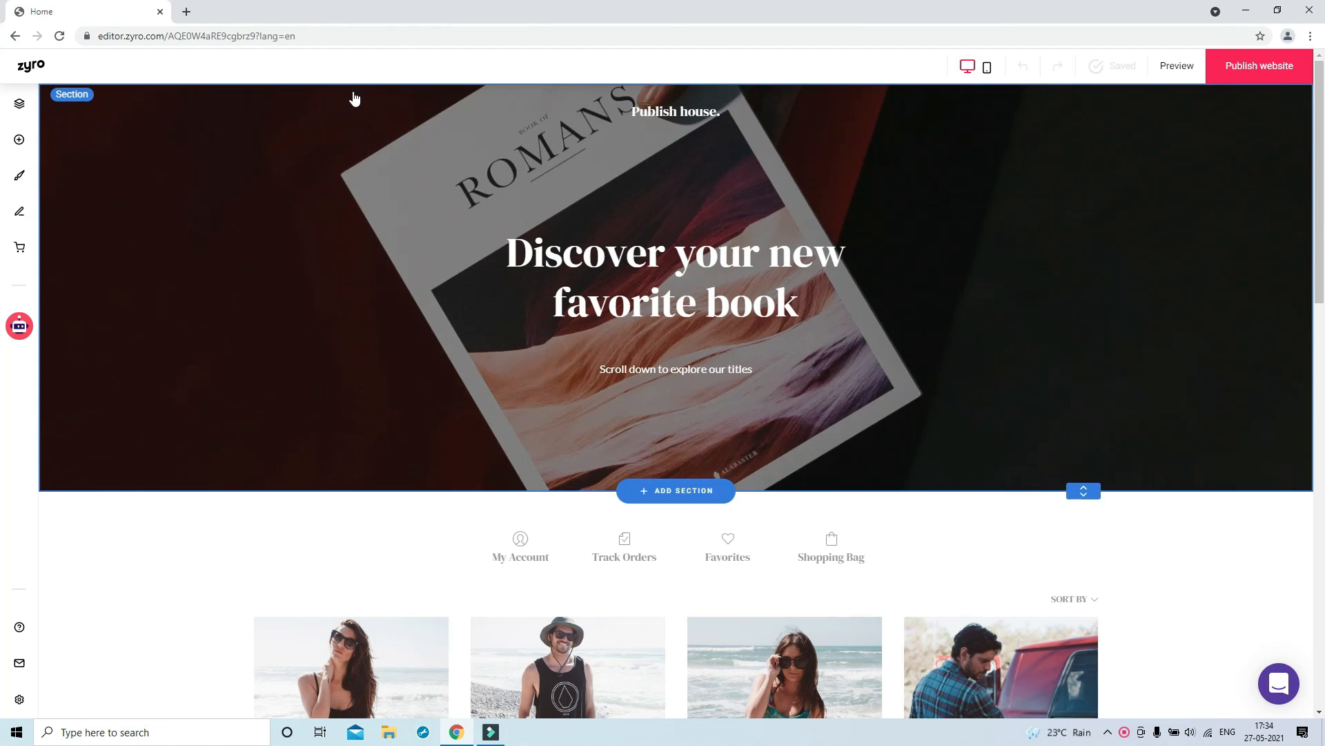
Change the hero headings to 'YOUTUBE STORE' and 'Get Your Perfect YouTube Gears'
{"action": "left_click", "coordinate": [690, 117]}
{"action": "left_click", "coordinate": [681, 153]}
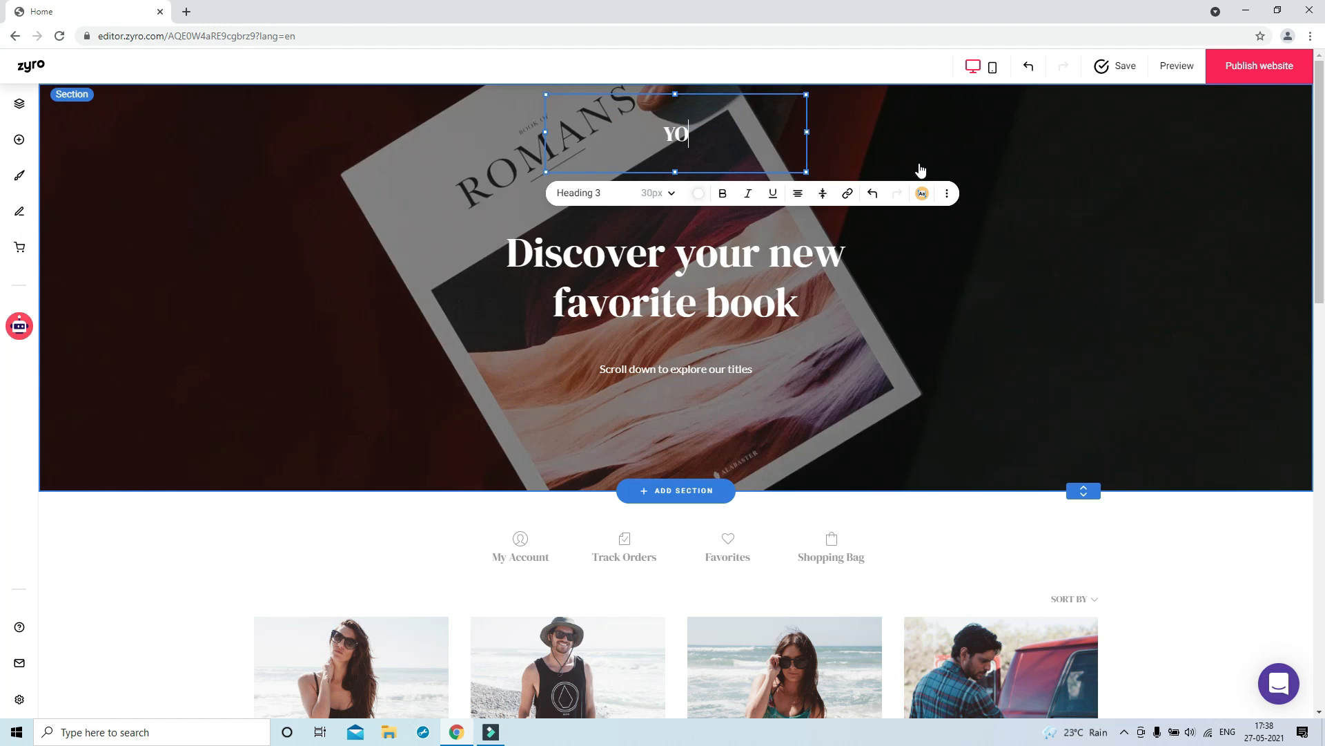
{"action": "type", "text": "YOUTUBE "}
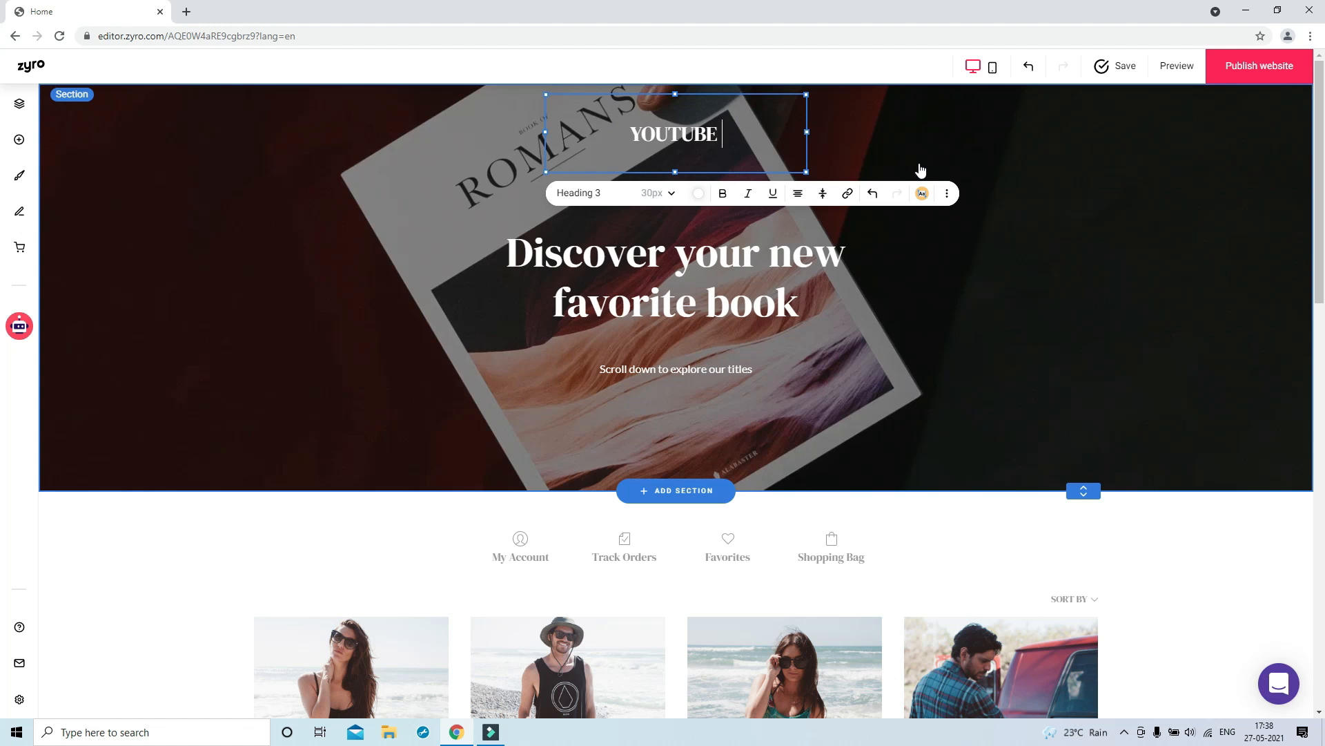
{"action": "type", "text": "STORE"}
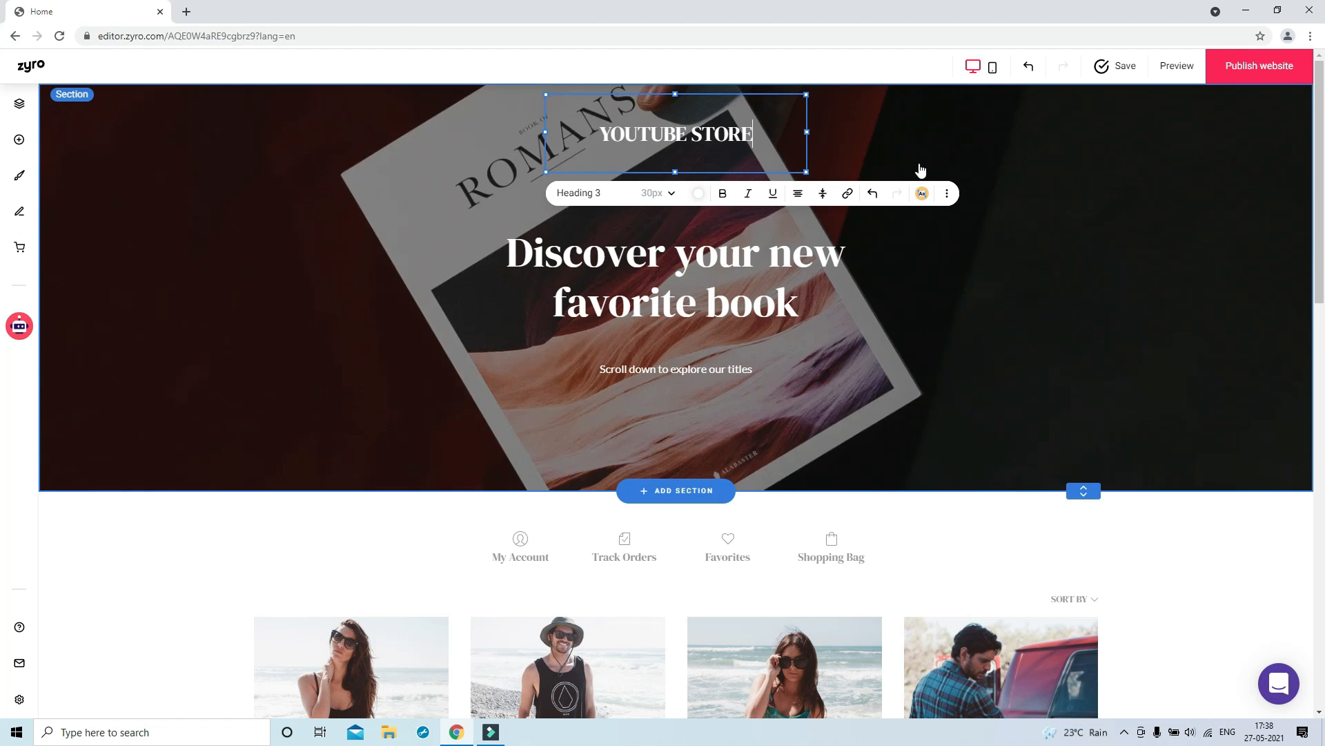
{"action": "left_click", "coordinate": [886, 121]}
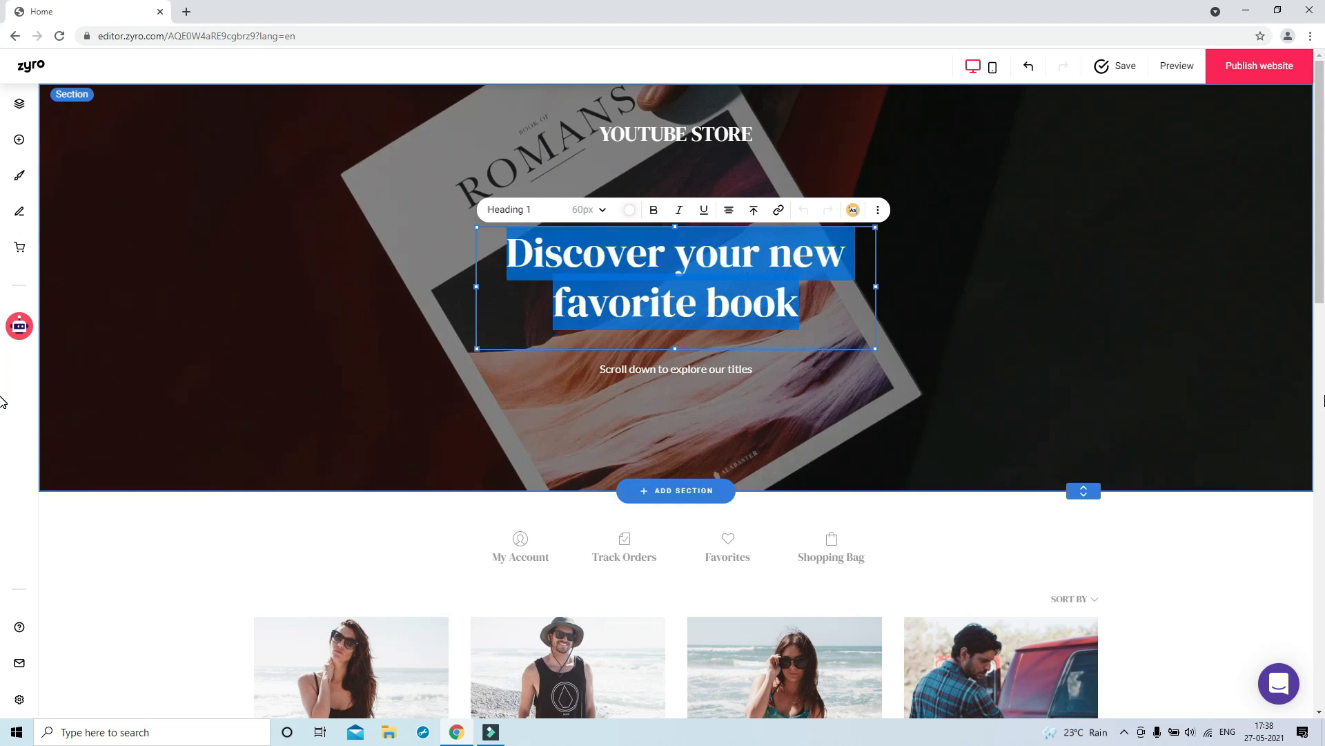
{"action": "type", "text": "G"}
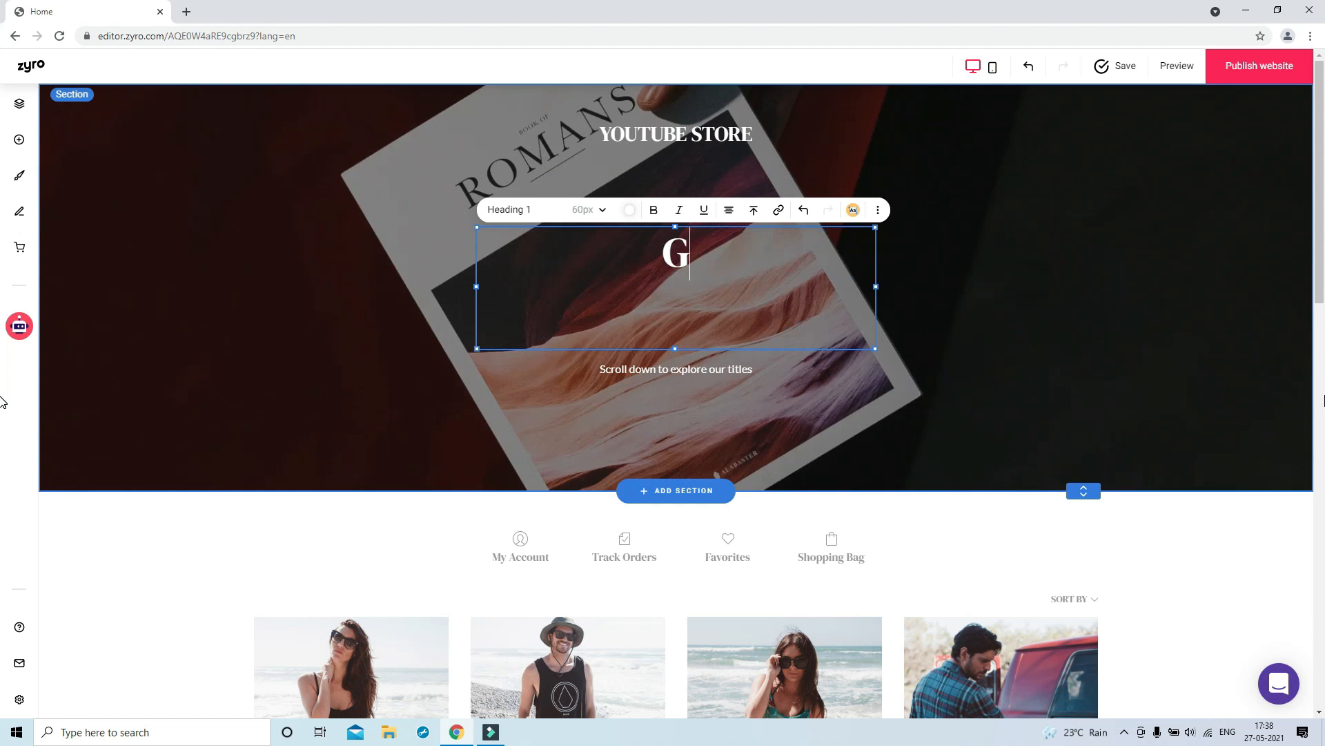
{"action": "type", "text": "et Your Perfect YouTube Gears"}
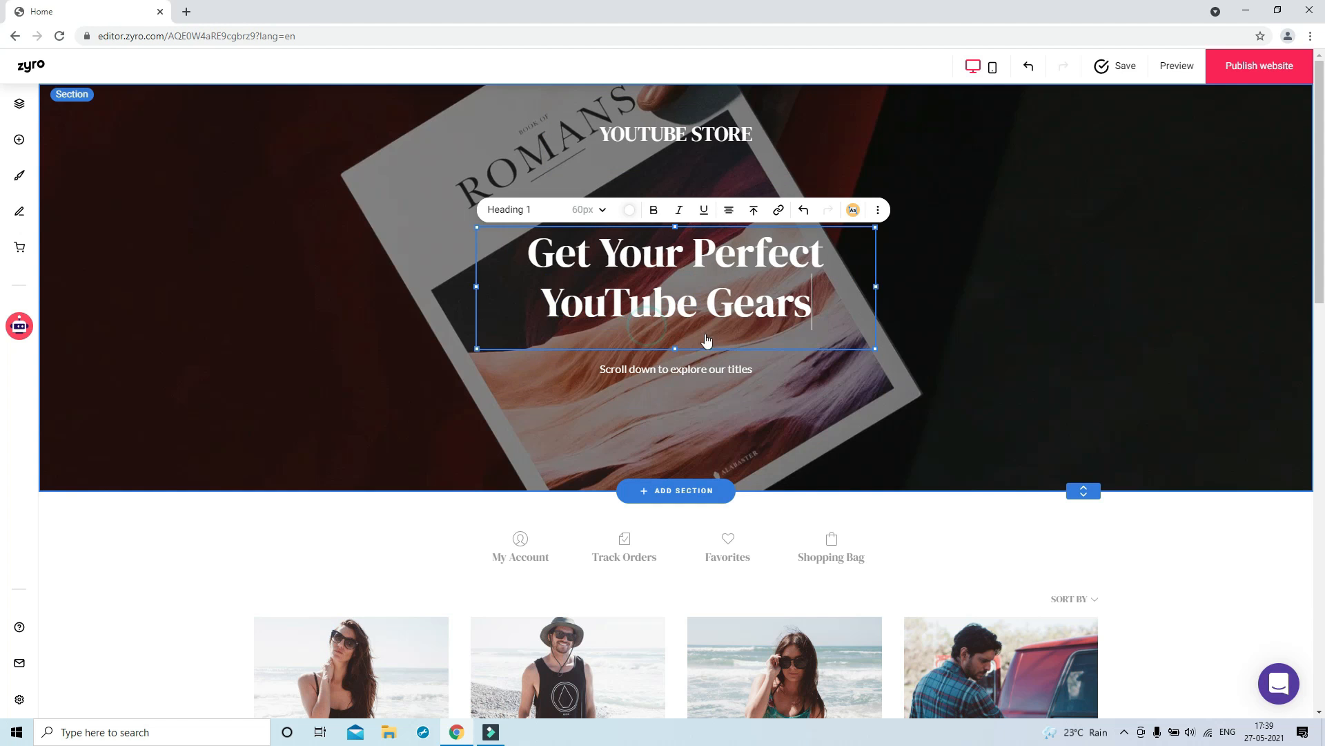
{"action": "left_click", "coordinate": [990, 394]}
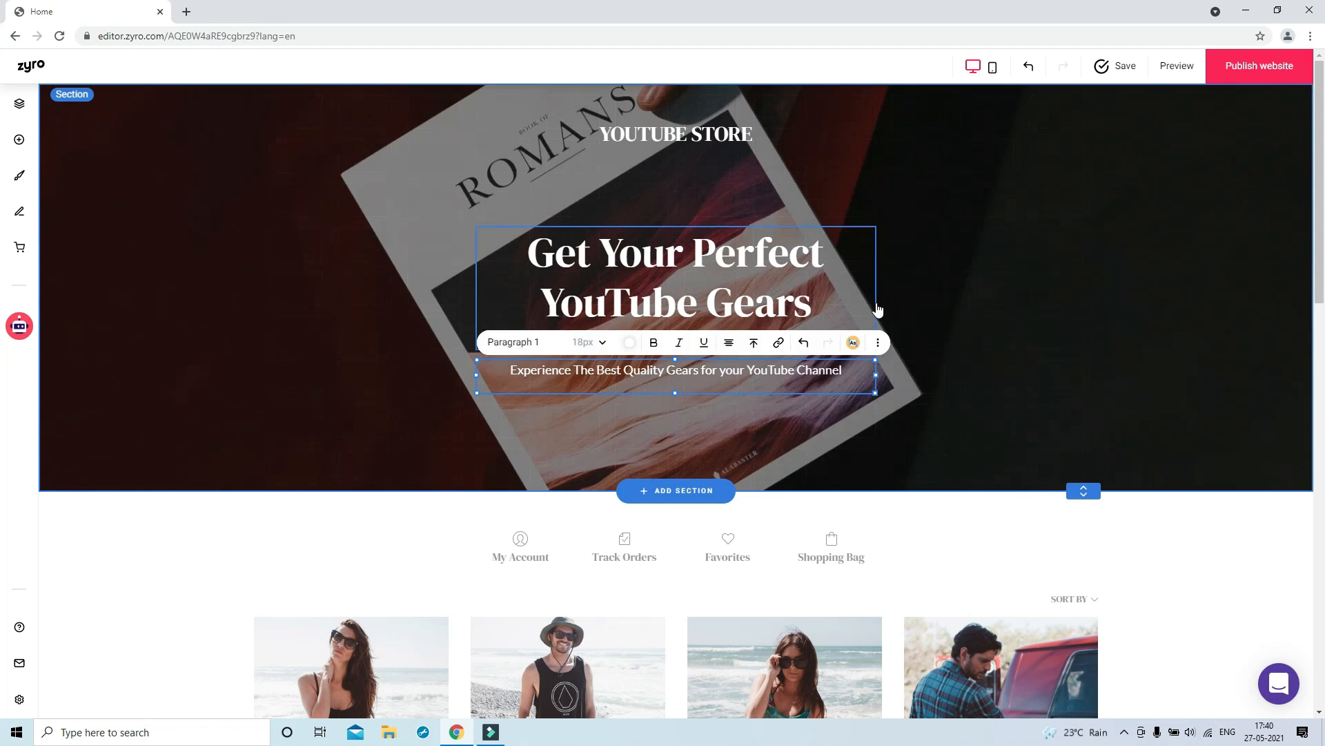
{"action": "left_click", "coordinate": [977, 284]}
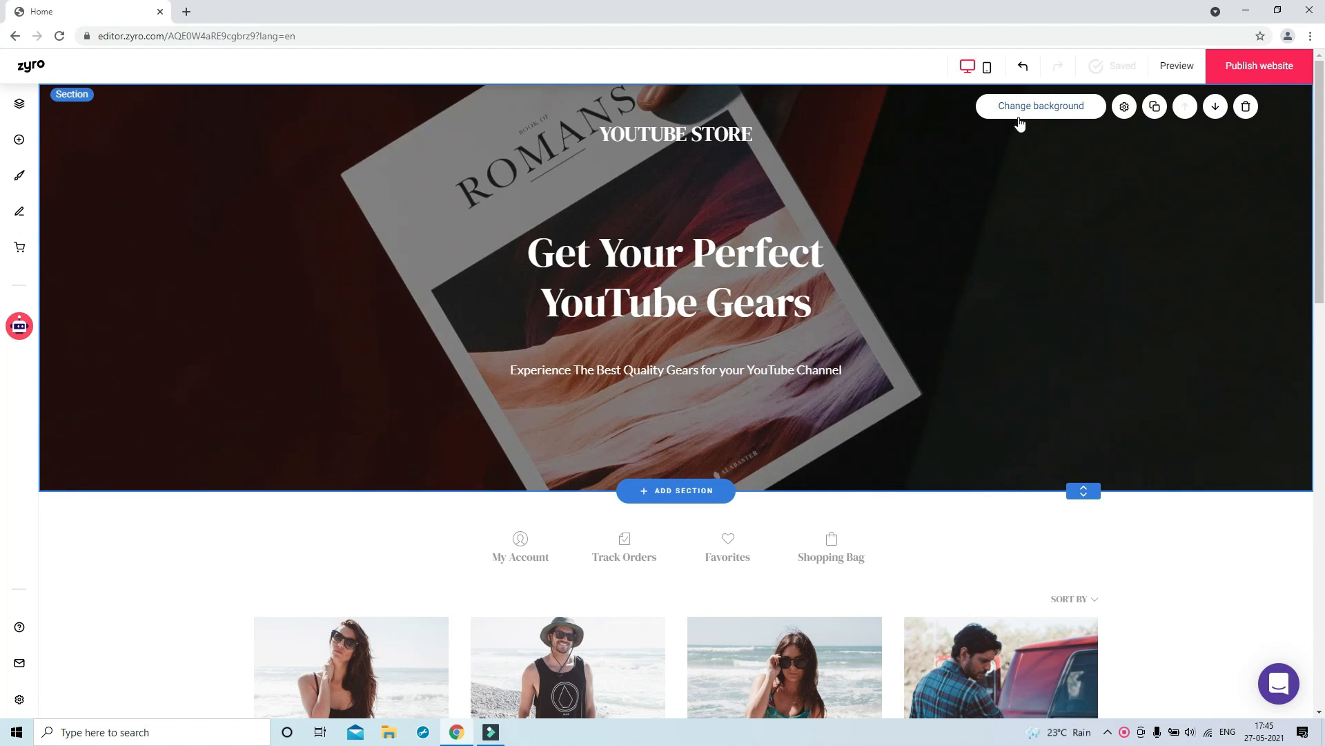
Replace the hero background with the uploaded flipkart-electronics image
{"action": "left_click", "coordinate": [1020, 119]}
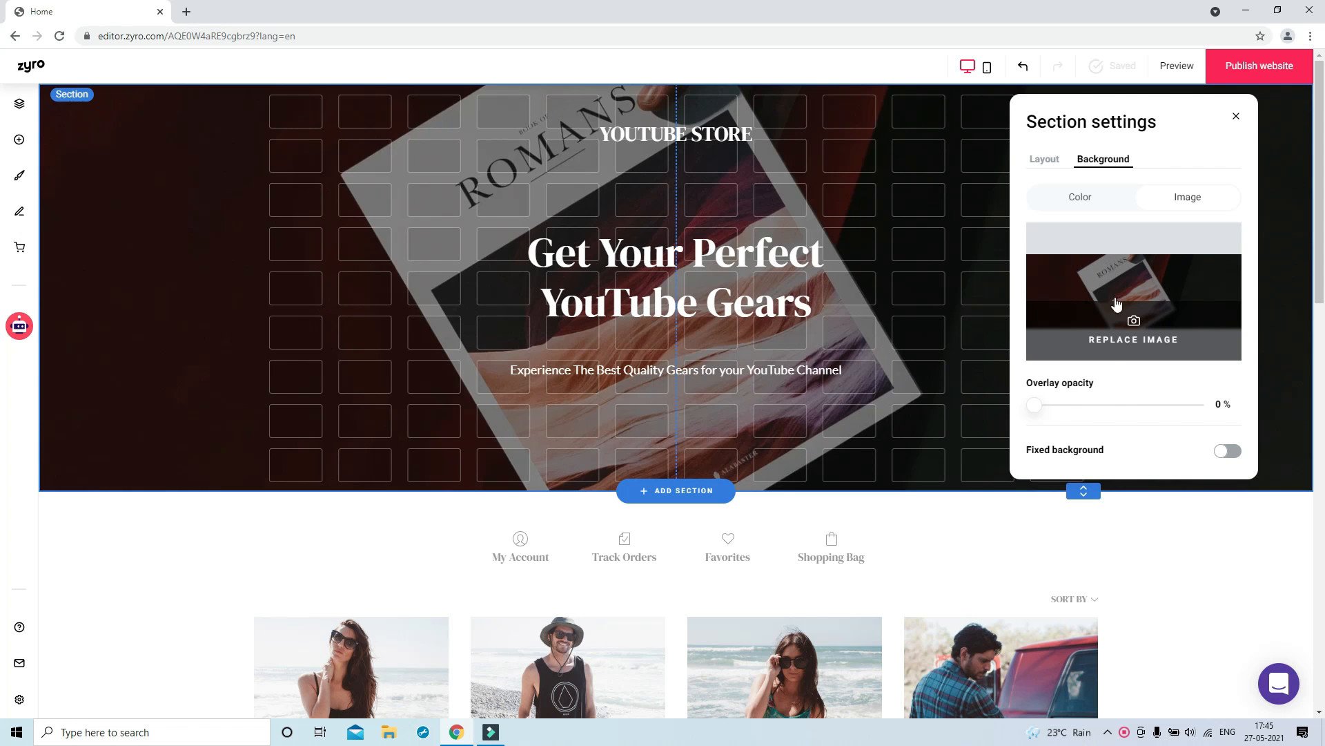
{"action": "left_click", "coordinate": [1112, 337]}
{"action": "left_click", "coordinate": [379, 125]}
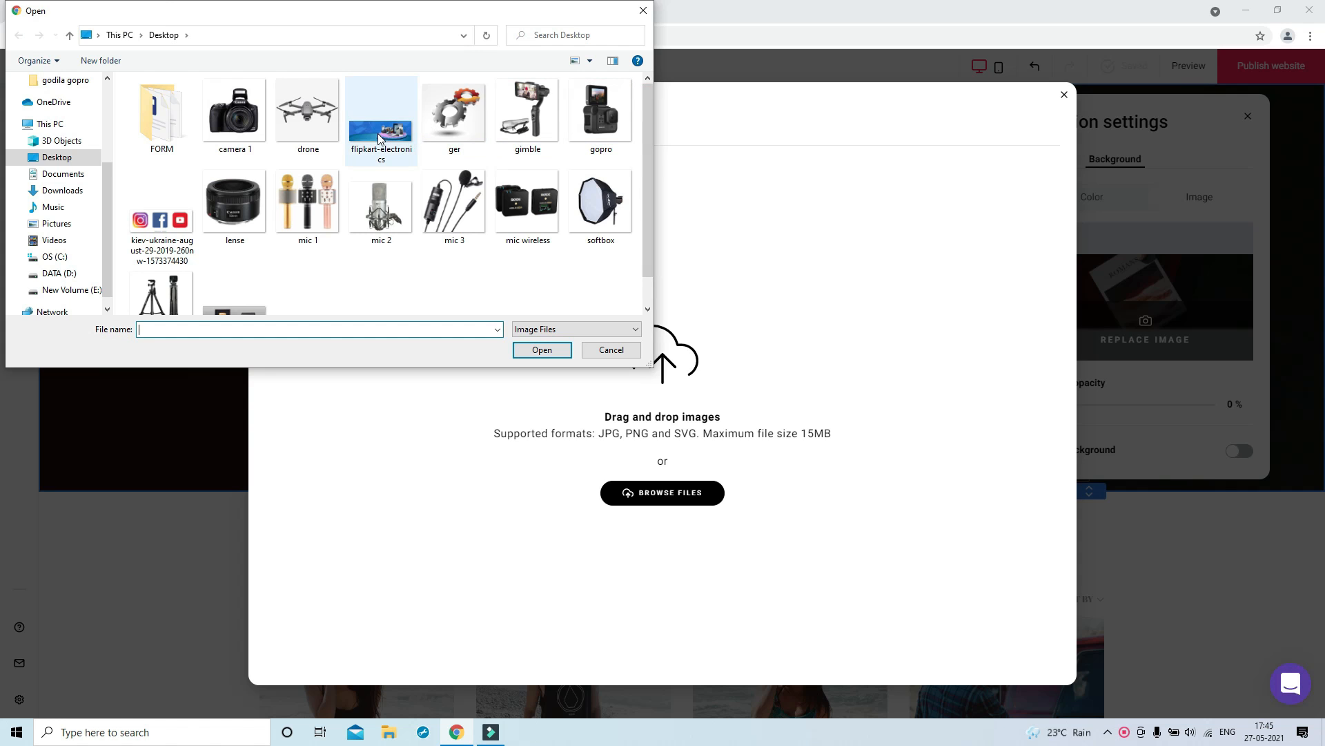
{"action": "double_click", "coordinate": [379, 128]}
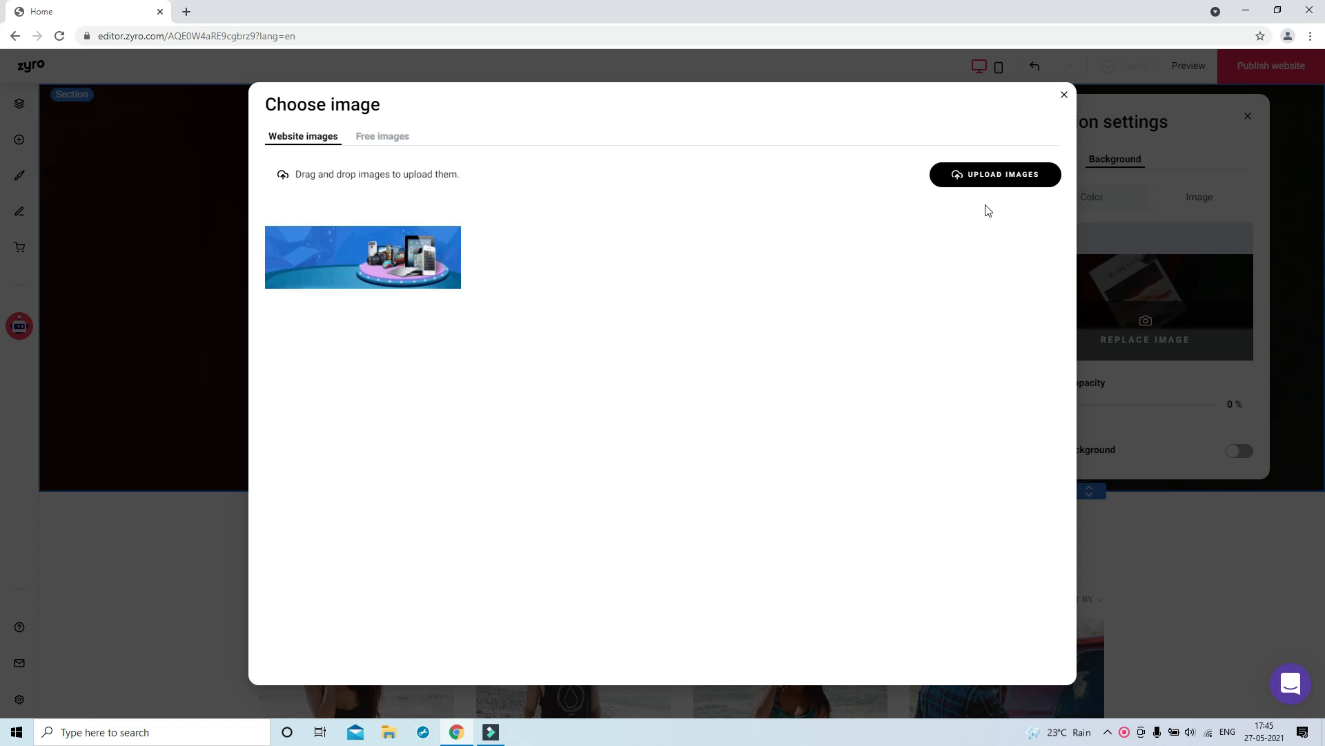
{"action": "left_click", "coordinate": [350, 262]}
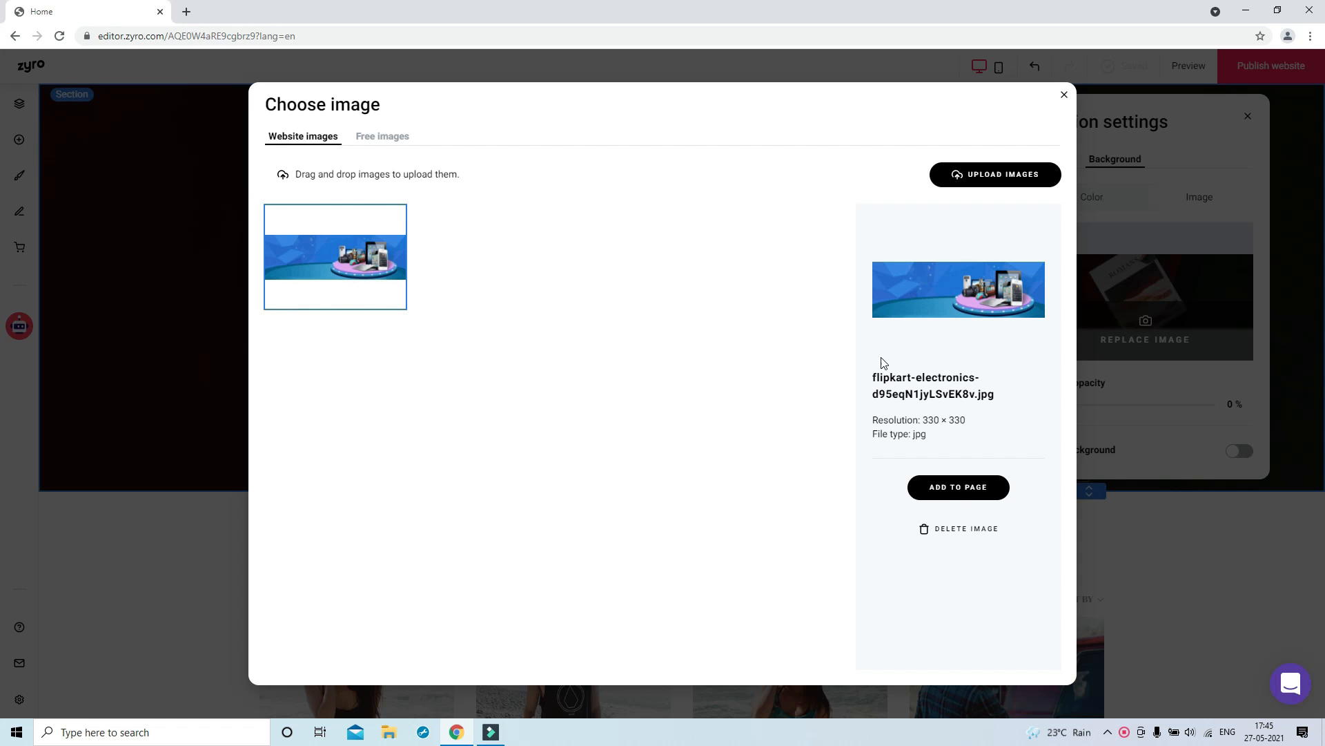
{"action": "left_click", "coordinate": [958, 487]}
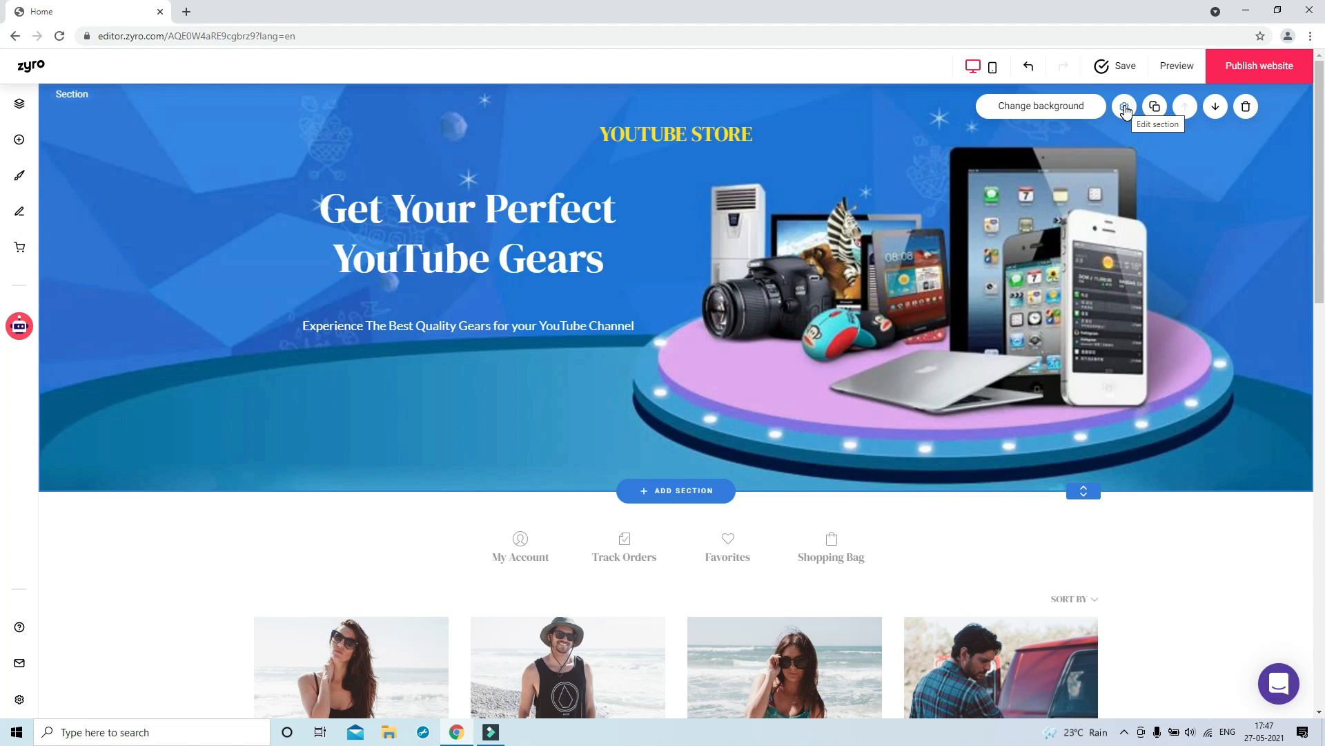
Turn off grid gaps, adjust the background overlay, and leave fixed background off
{"action": "left_click", "coordinate": [1124, 108]}
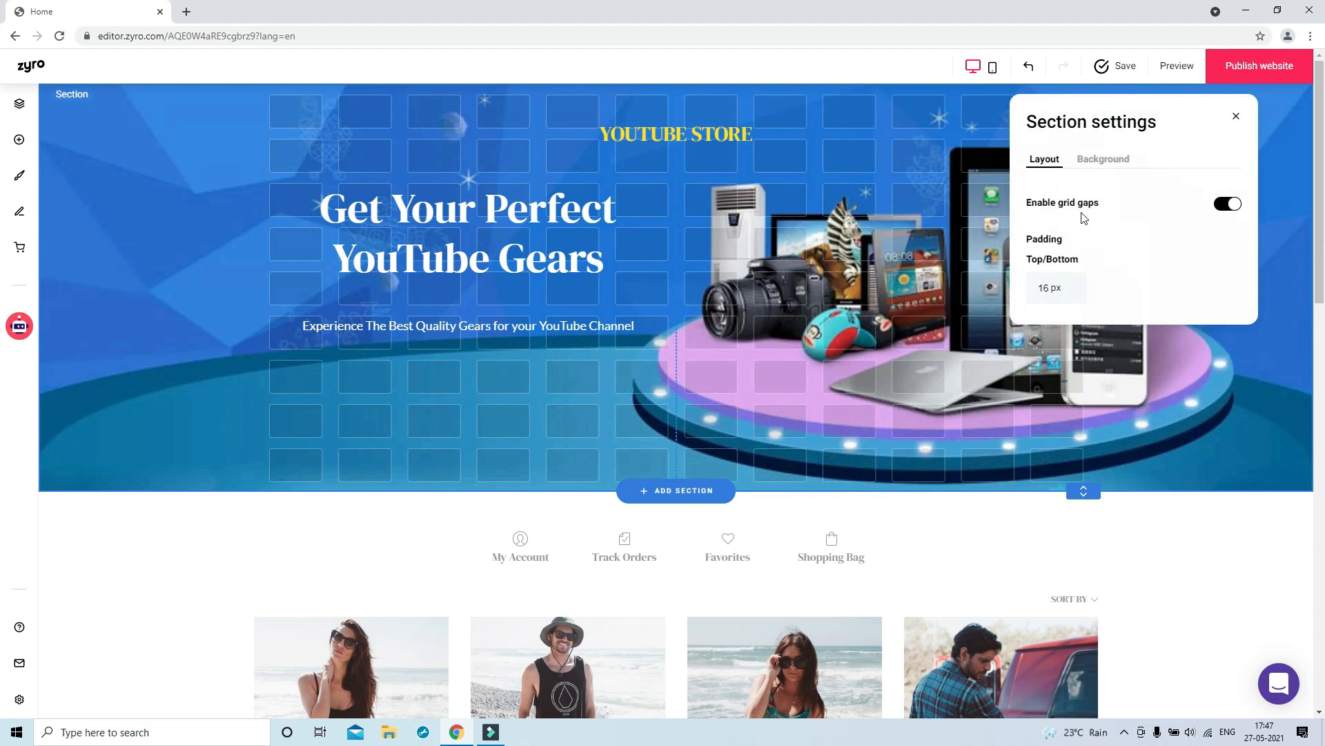
{"action": "left_click", "coordinate": [1219, 206]}
{"action": "left_click", "coordinate": [1104, 160]}
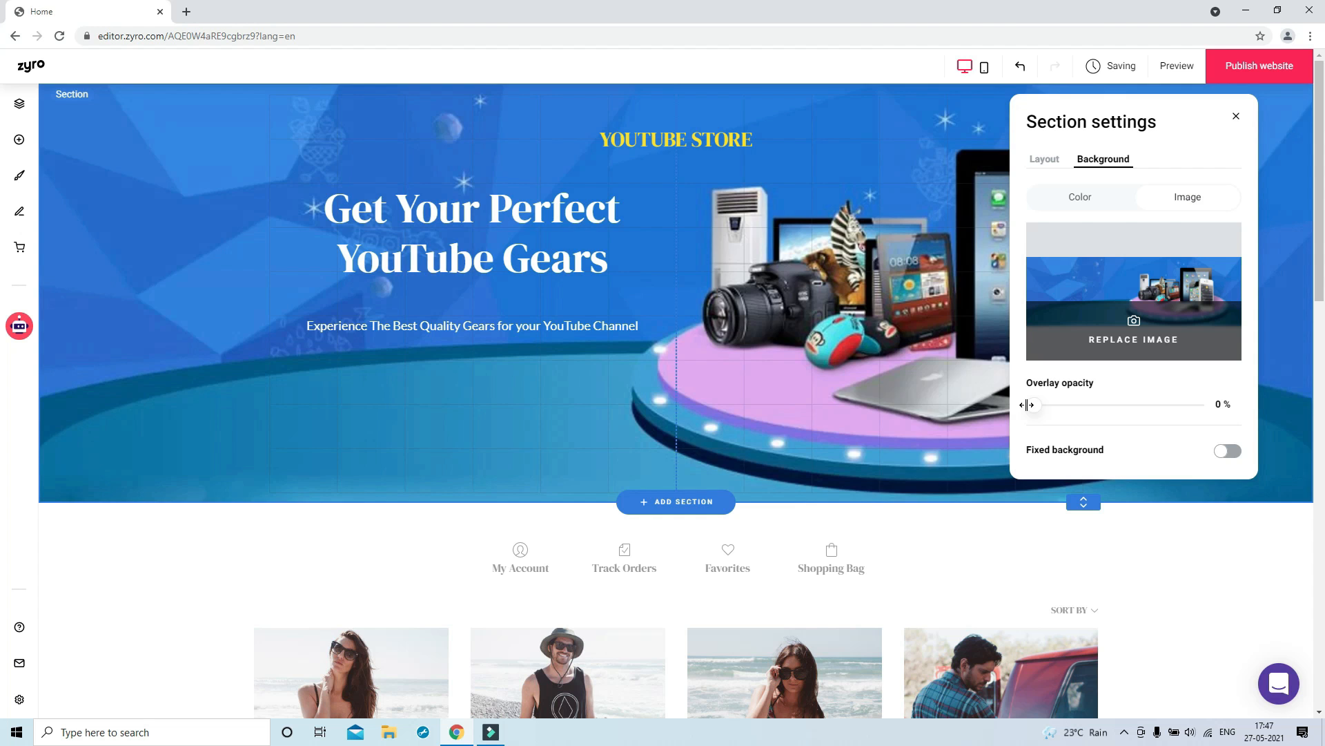
{"action": "mouse_move", "coordinate": [1034, 405]}
{"action": "left_mouse_down"}
{"action": "mouse_move", "coordinate": [1049, 405]}
{"action": "mouse_move", "coordinate": [1020, 406]}
{"action": "left_mouse_up"}
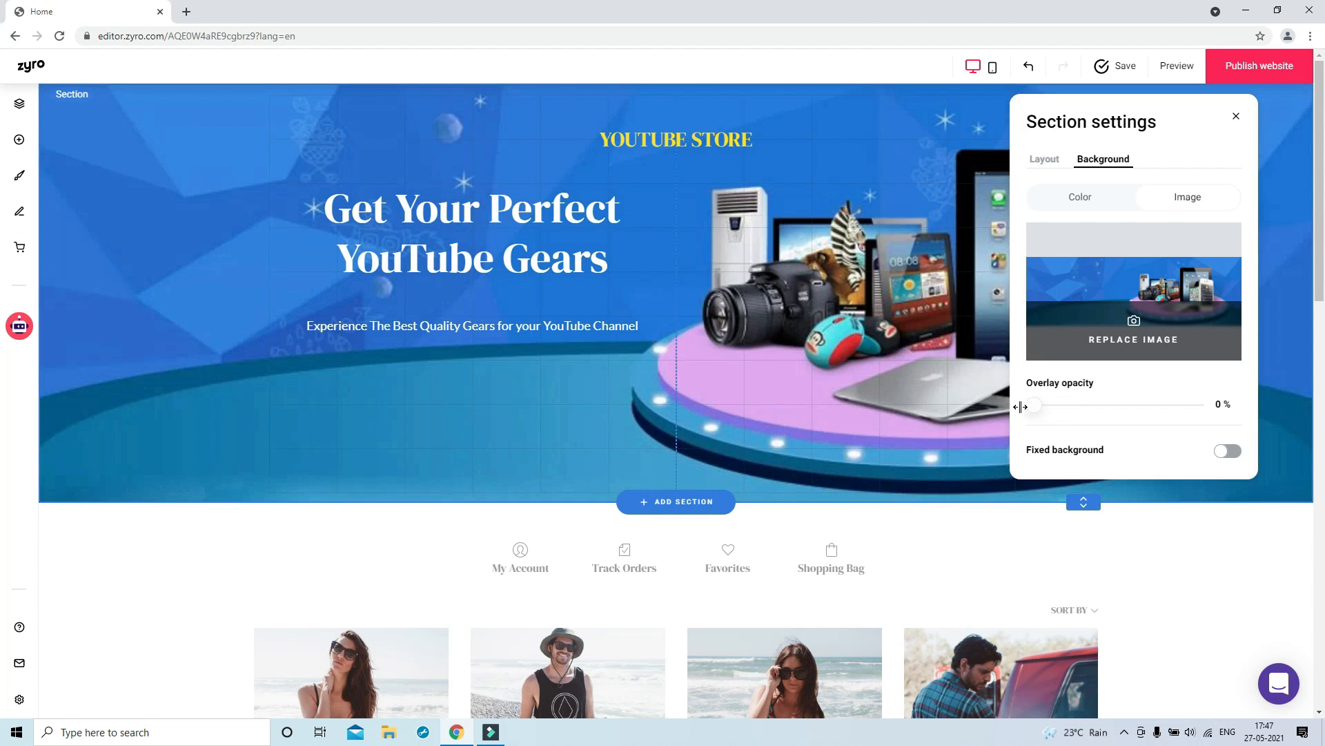
{"action": "left_click", "coordinate": [1230, 453]}
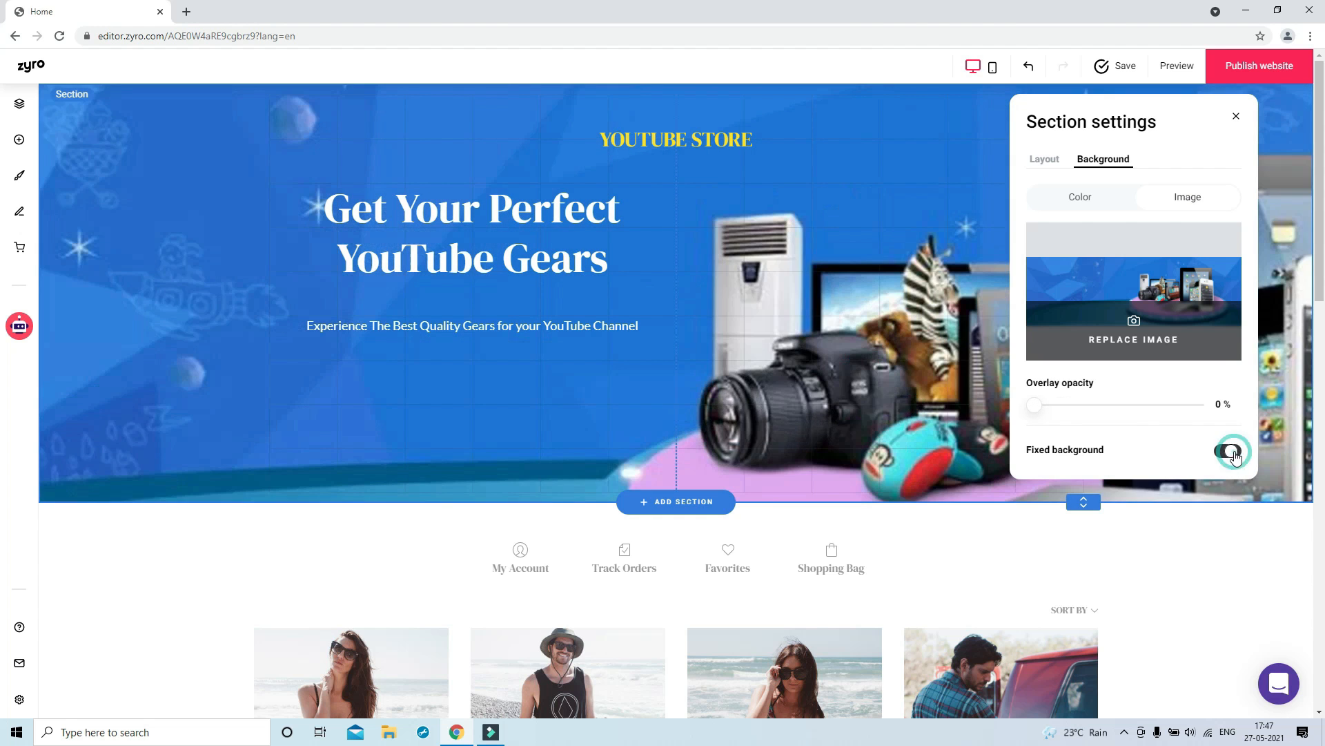
{"action": "left_click", "coordinate": [1219, 456]}
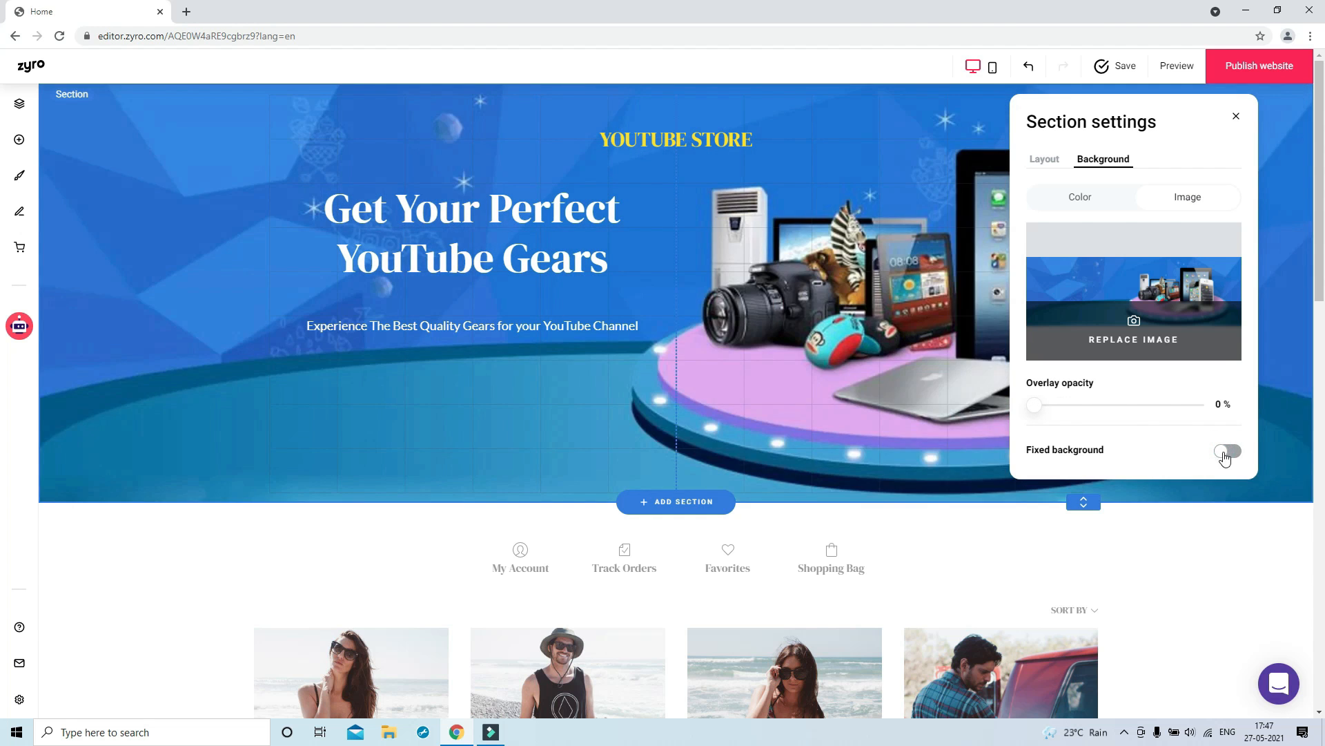
{"action": "left_click", "coordinate": [1237, 118]}
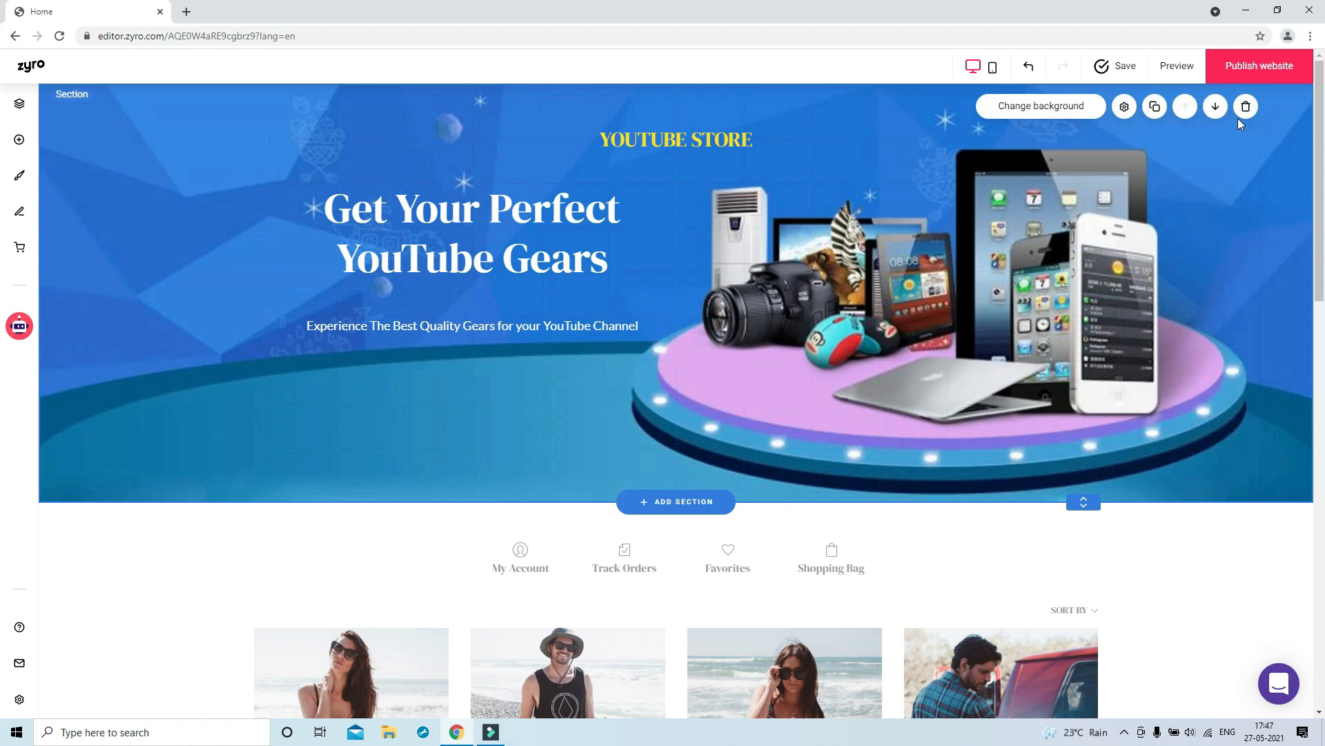
Add a blank page to the site and rename it About Us
{"action": "left_click", "coordinate": [20, 105]}
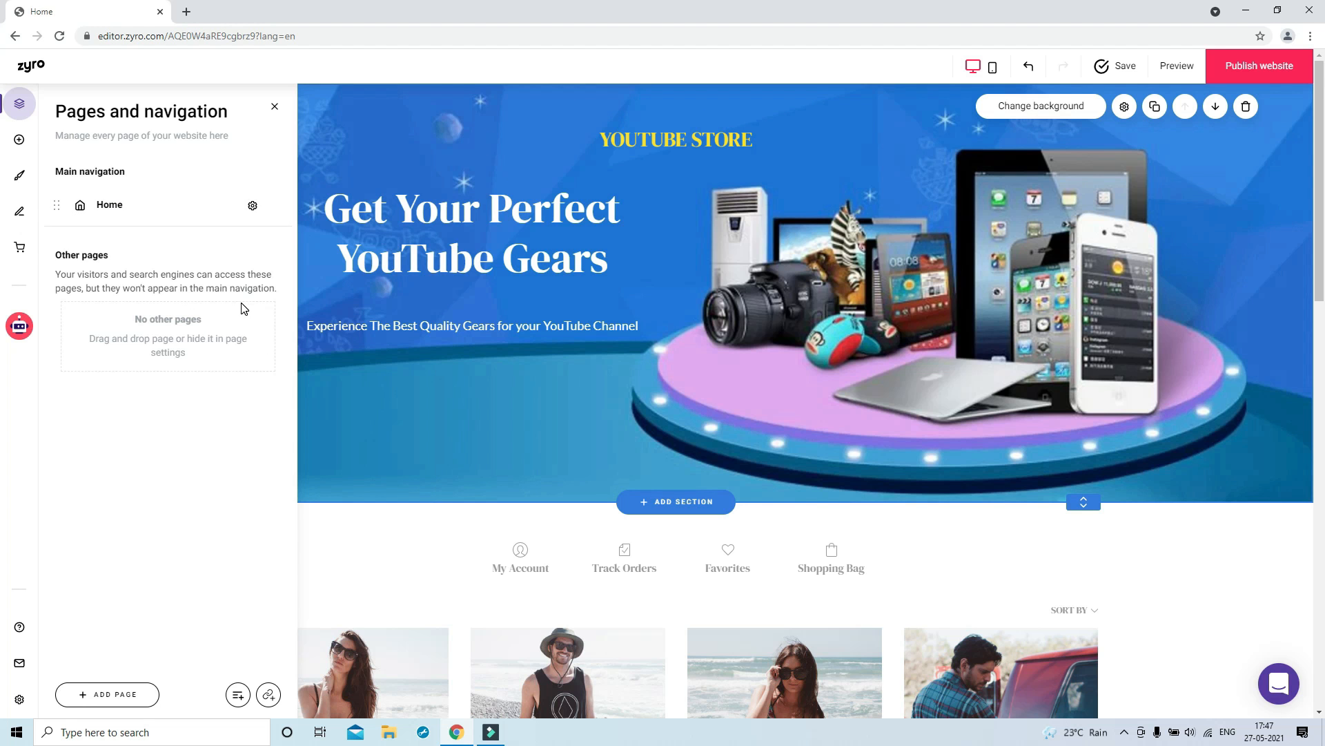
{"action": "left_click", "coordinate": [114, 694]}
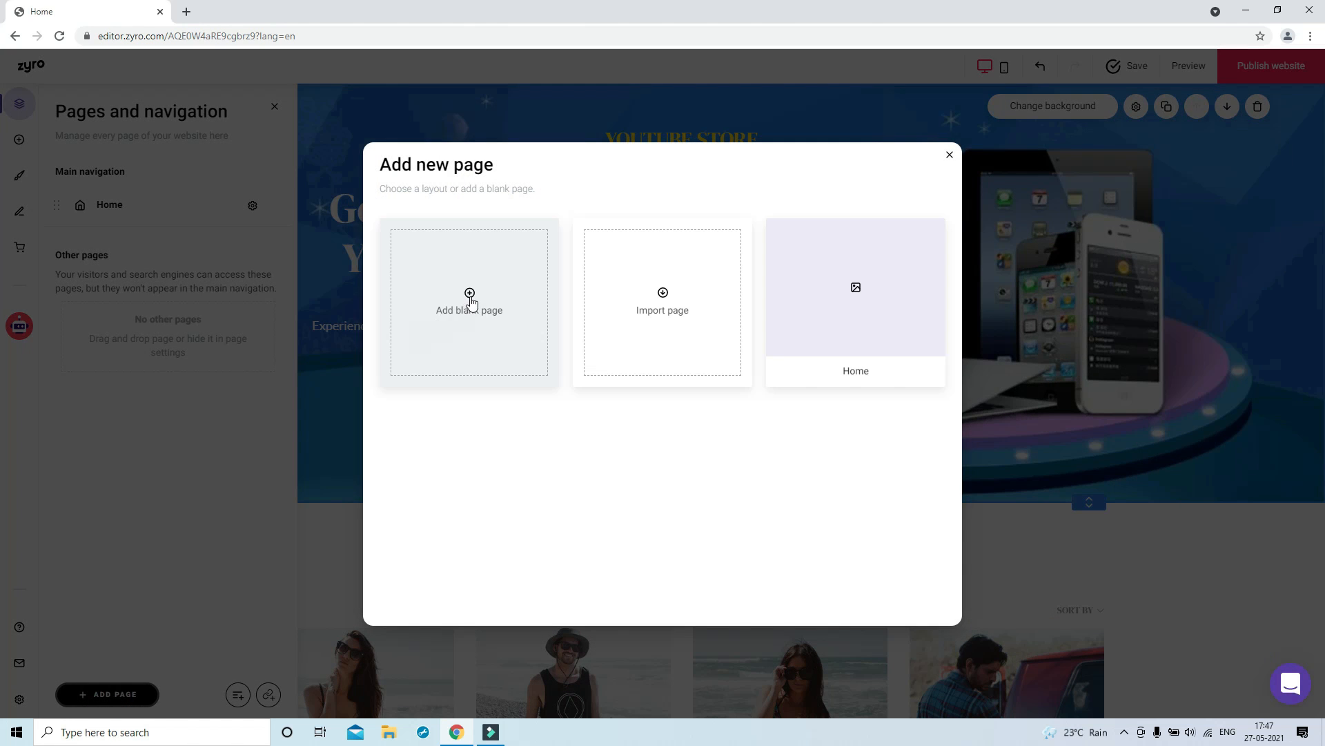
{"action": "left_click", "coordinate": [470, 301]}
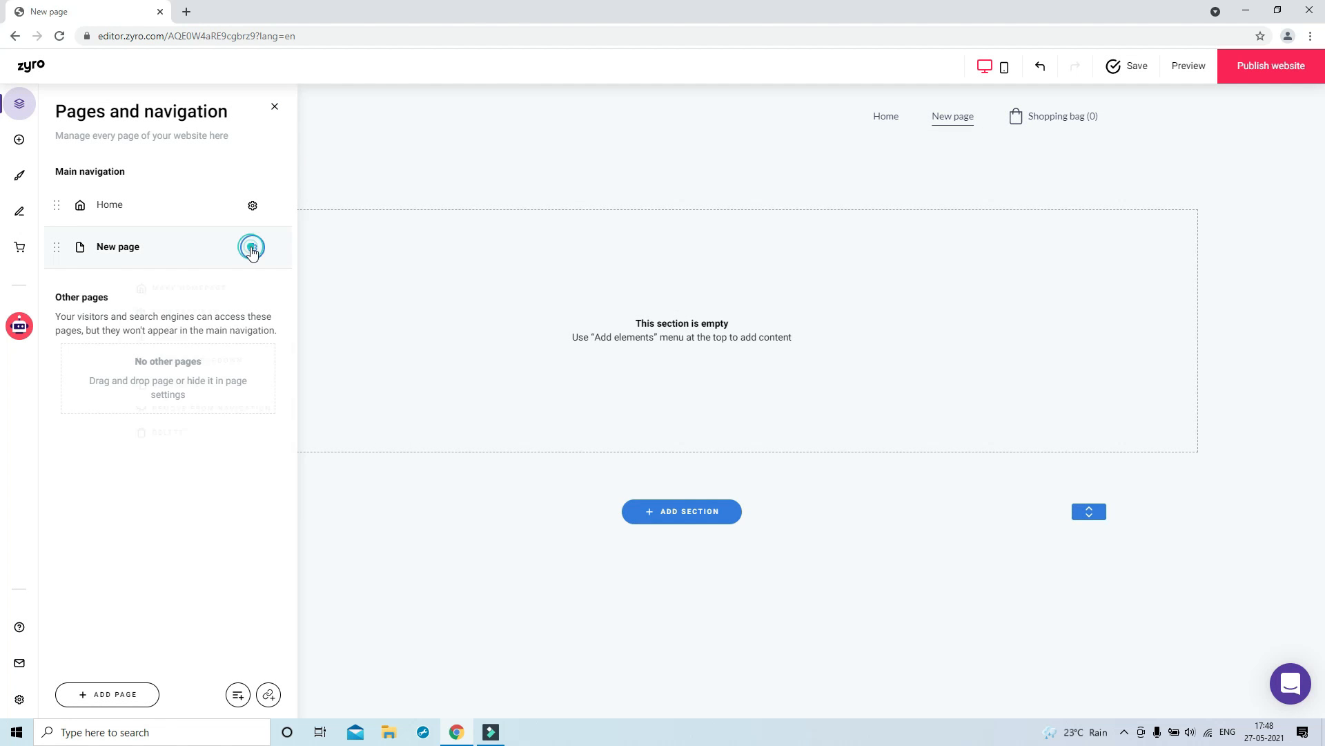
{"action": "left_click", "coordinate": [197, 338]}
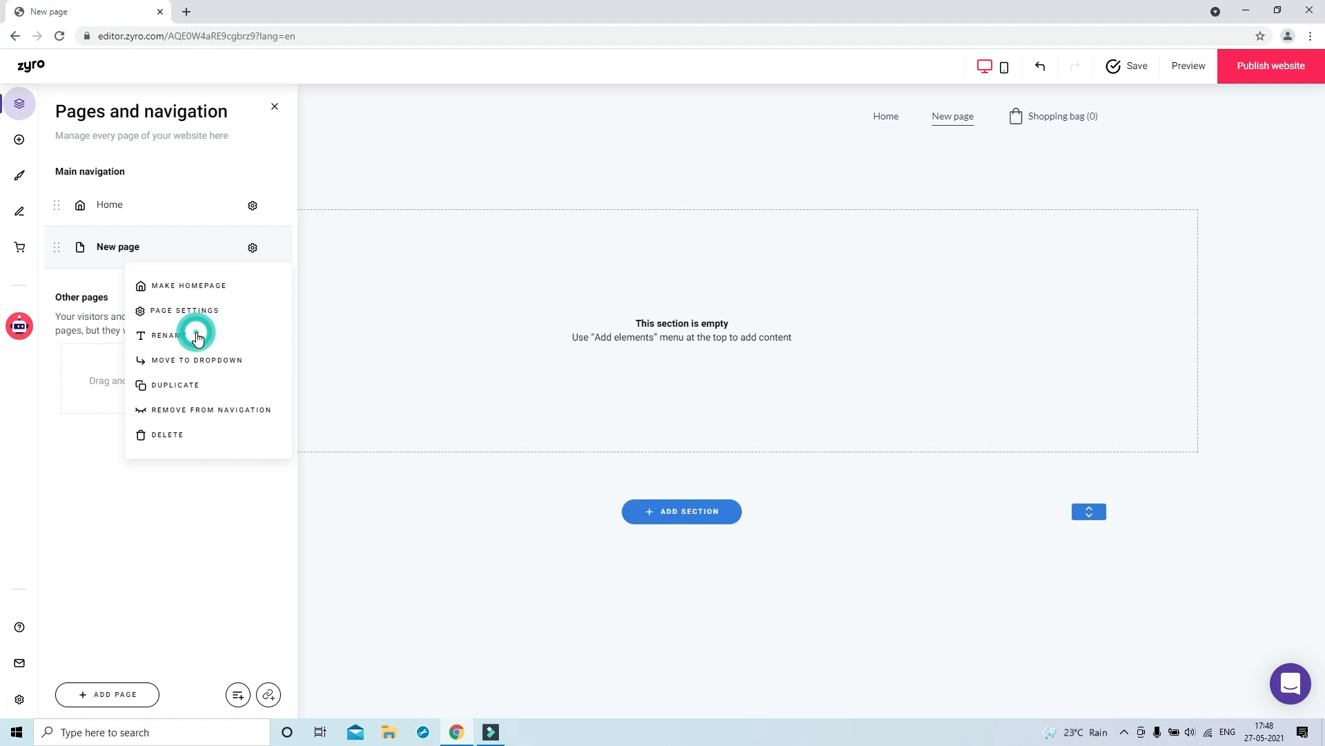
{"action": "left_click", "coordinate": [184, 338]}
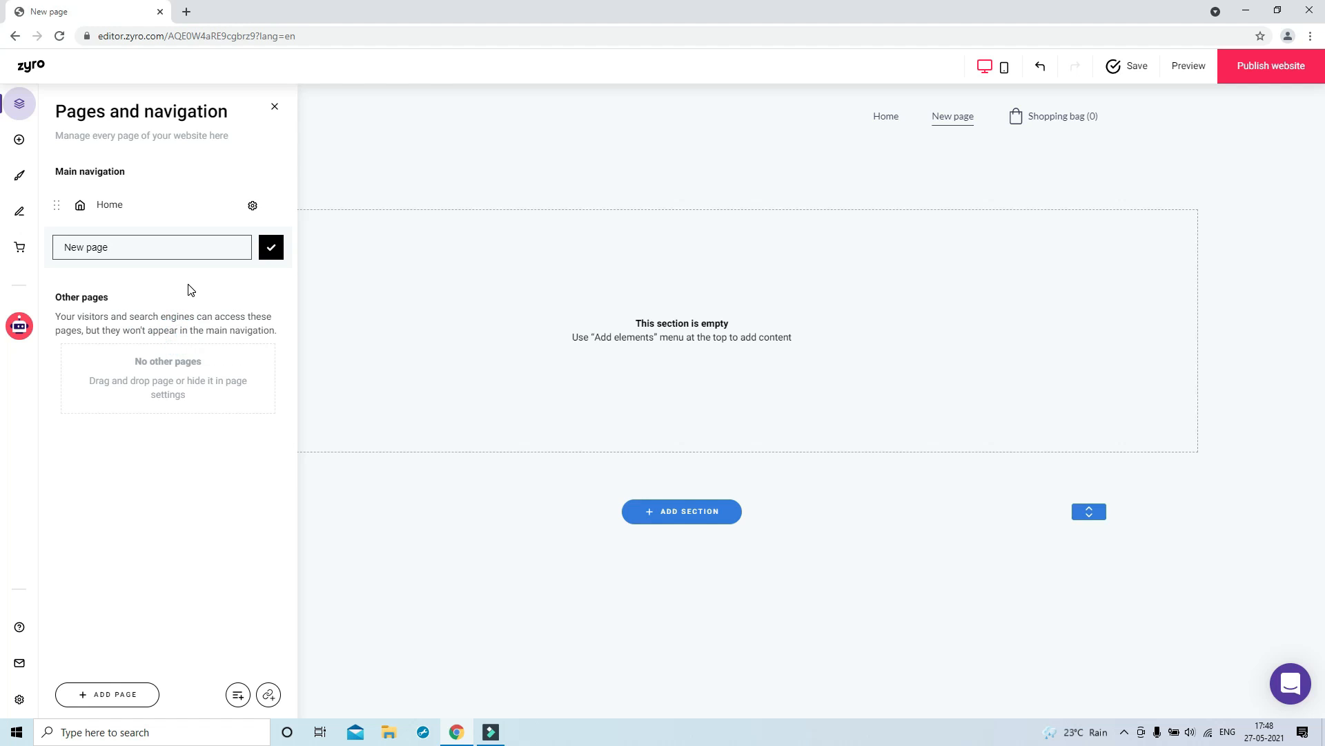
{"action": "key", "text": "BackSpace"}
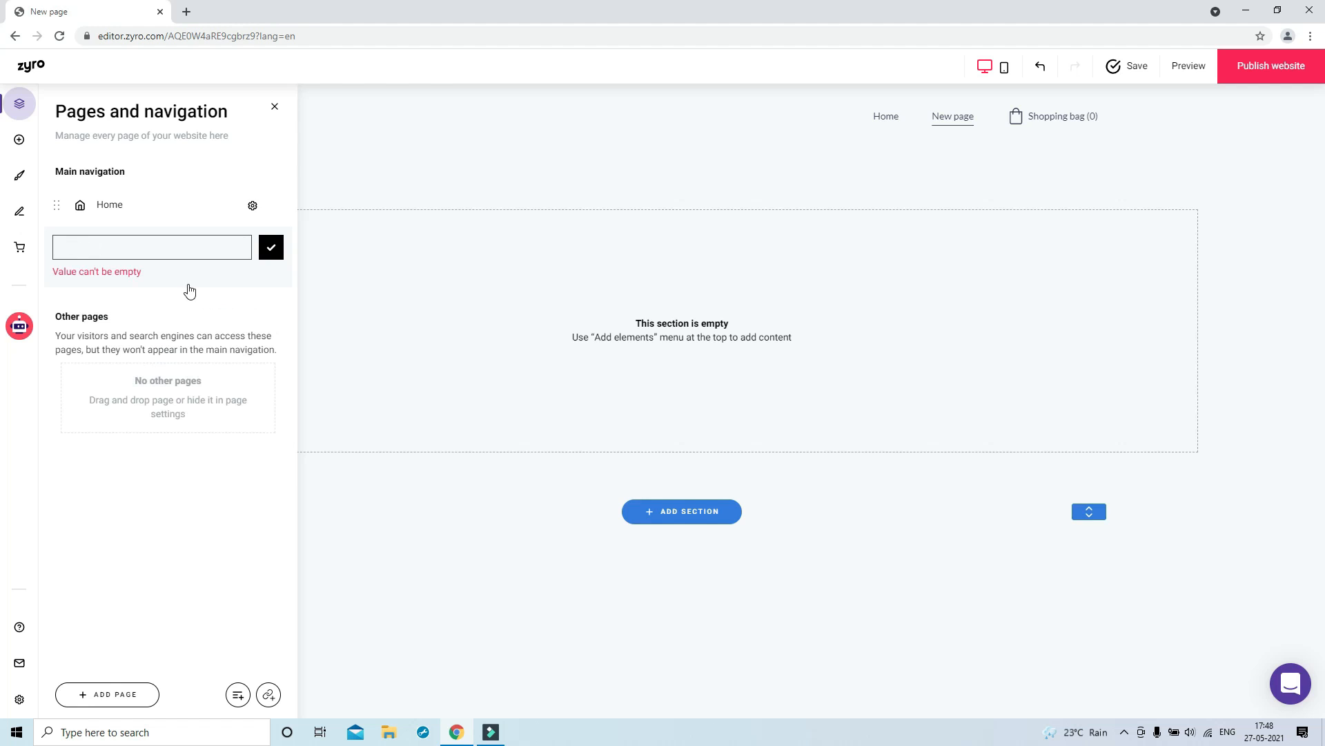
{"action": "type", "text": "About Us"}
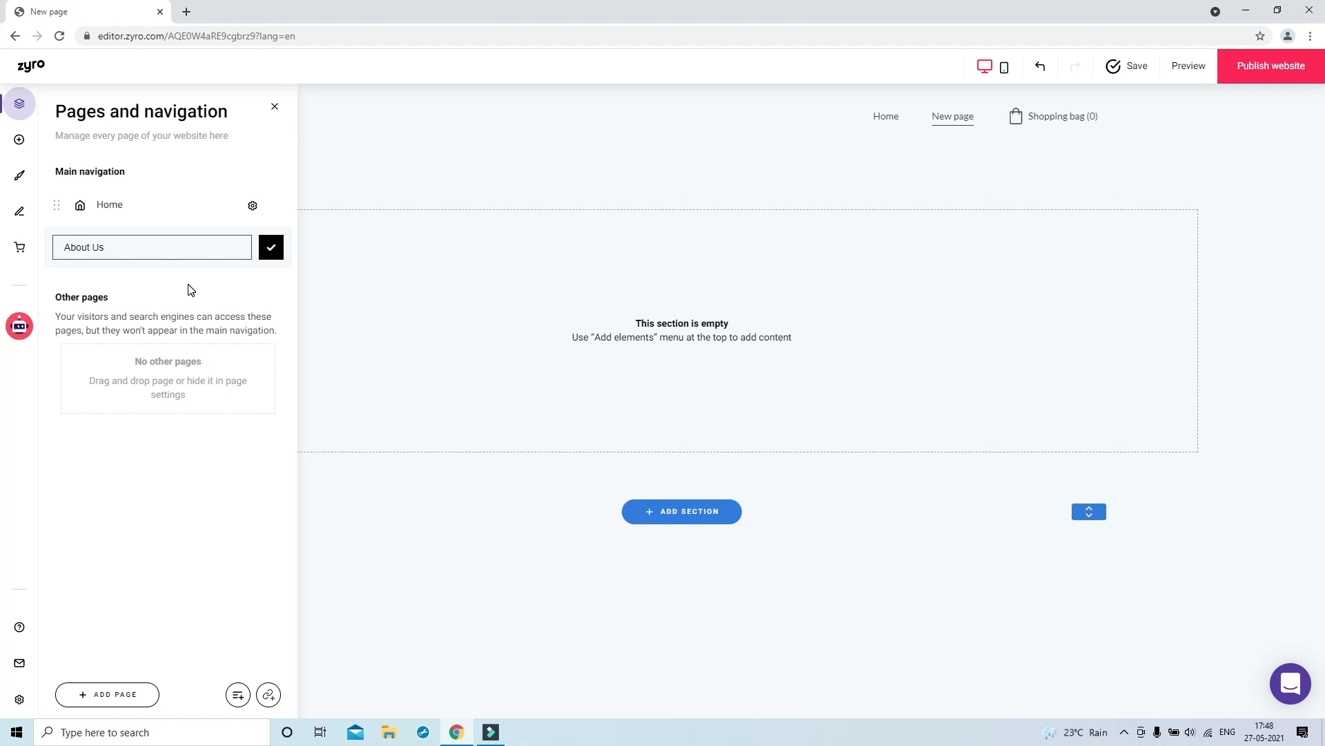
{"action": "left_click", "coordinate": [278, 251]}
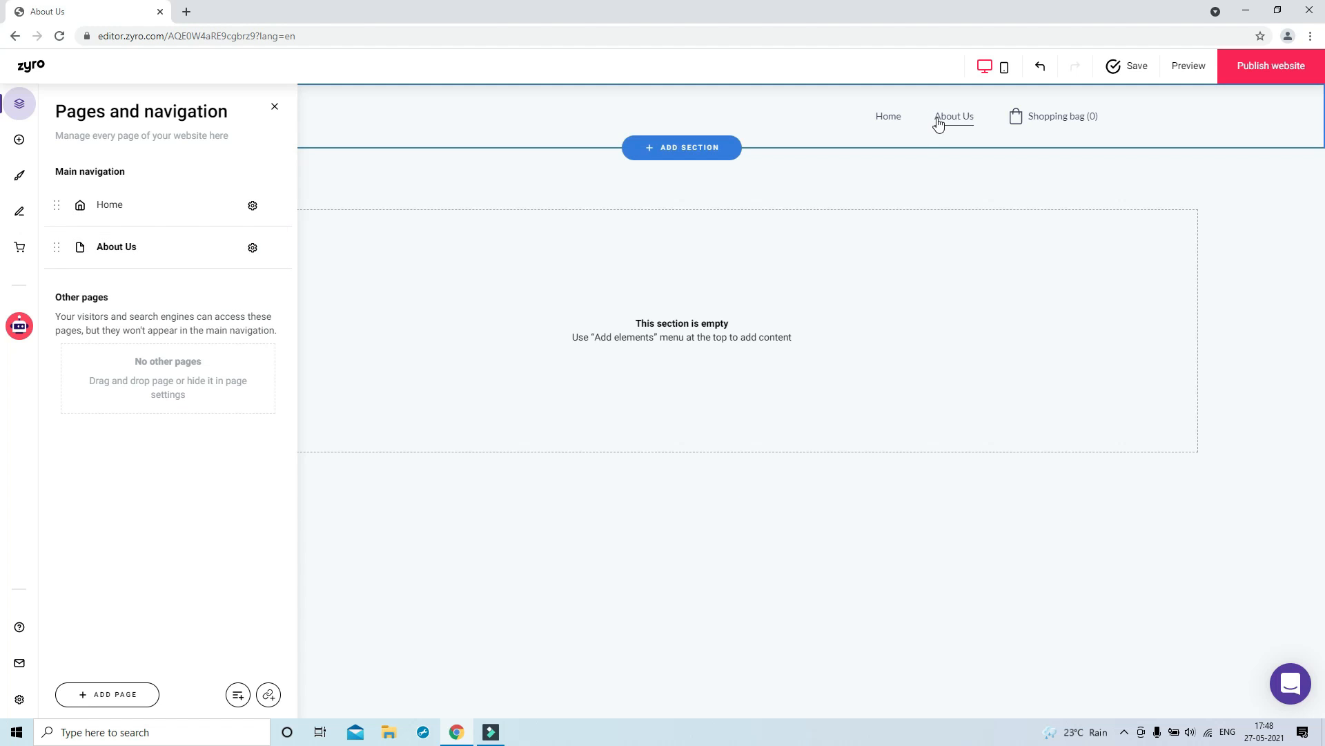
Add a section with the first blog layout to the About Us page
{"action": "left_click", "coordinate": [698, 154]}
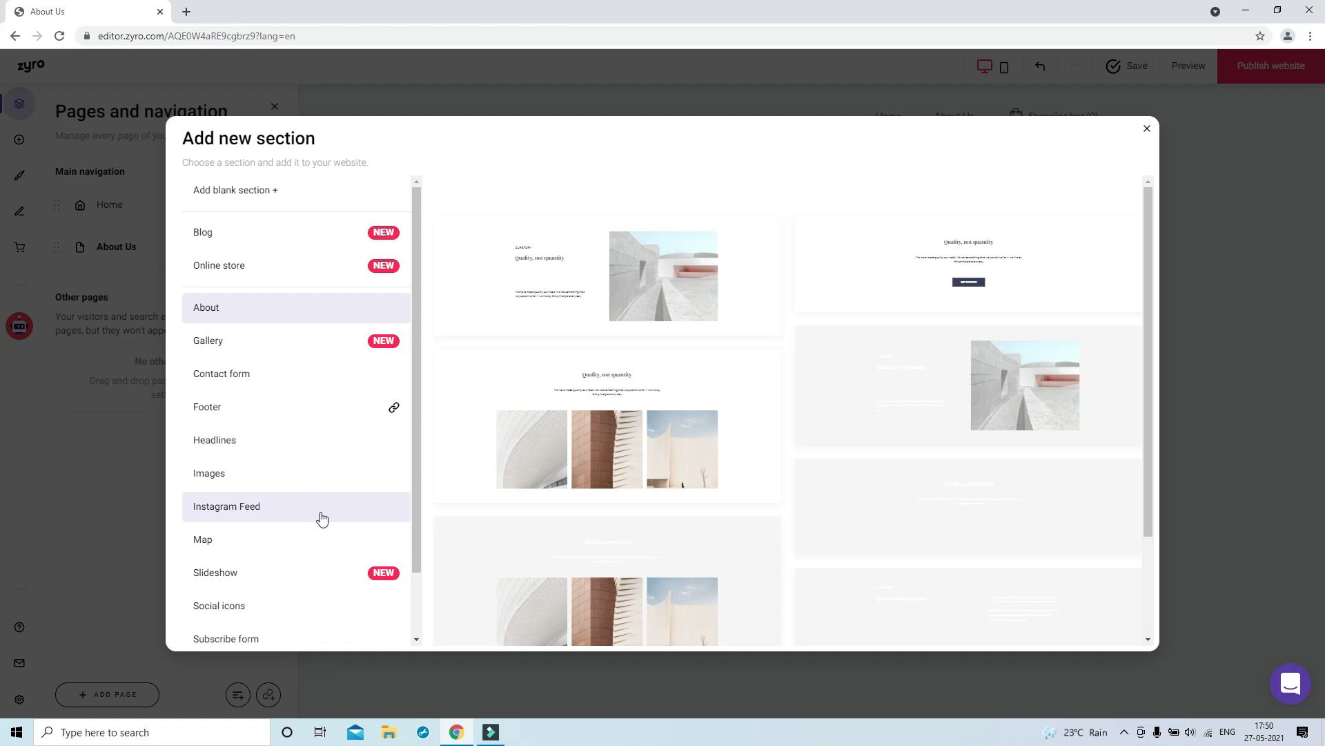
{"action": "scroll", "coordinate": [326, 559], "scroll_direction": "down", "scroll_amount": 1}
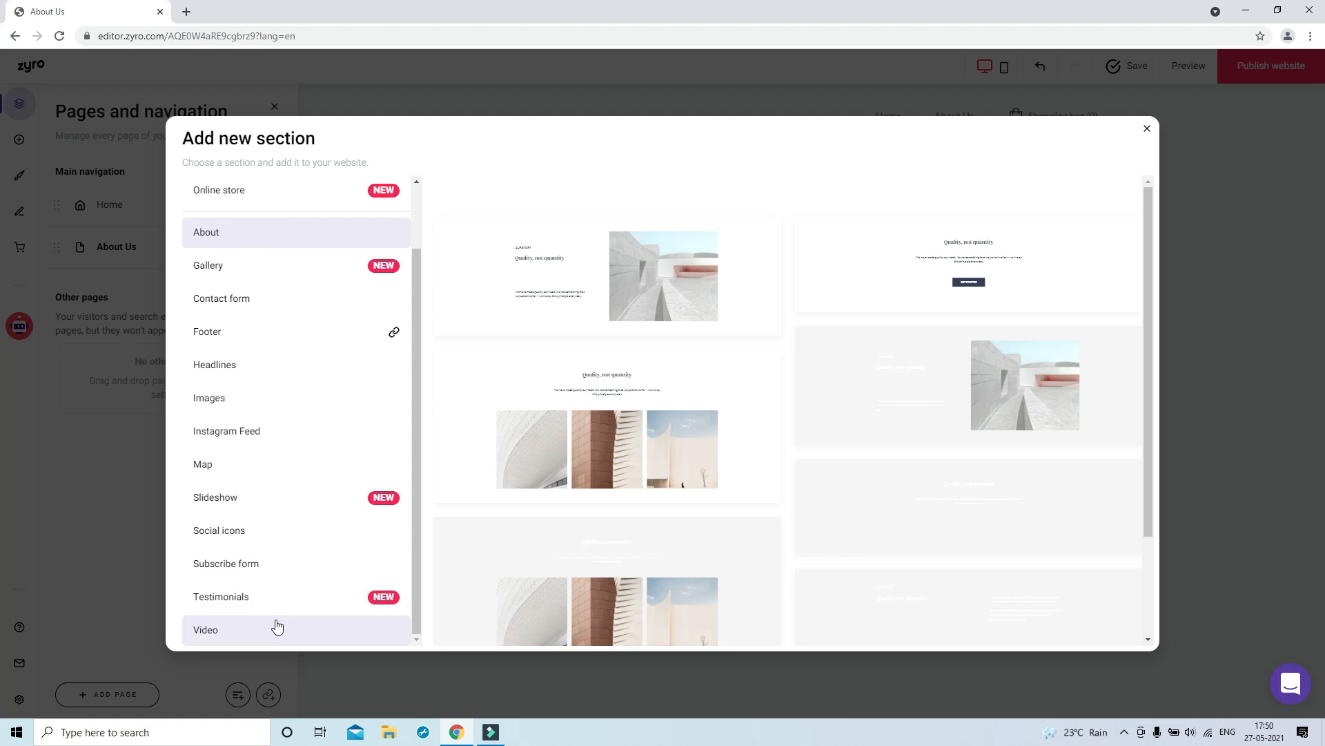
{"action": "scroll", "coordinate": [275, 625], "scroll_direction": "up", "scroll_amount": 1}
{"action": "left_click", "coordinate": [238, 239]}
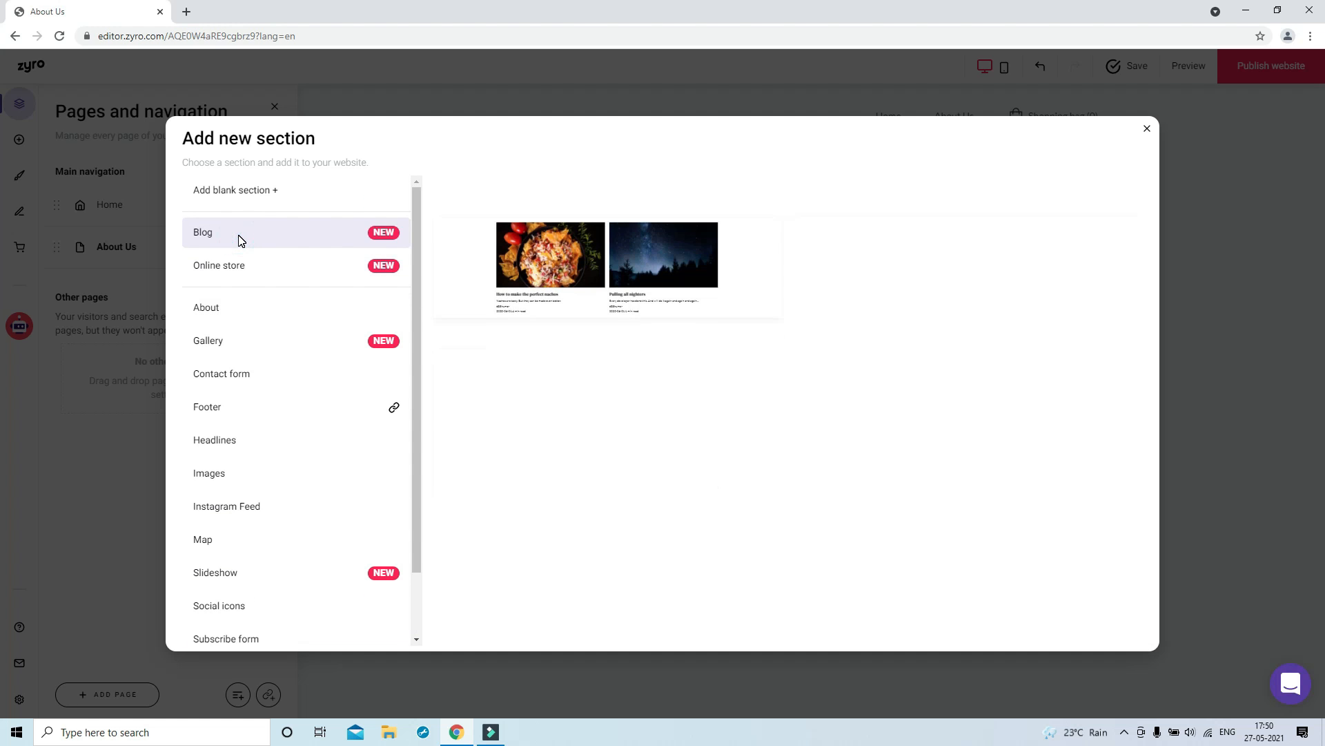
{"action": "left_click", "coordinate": [545, 290]}
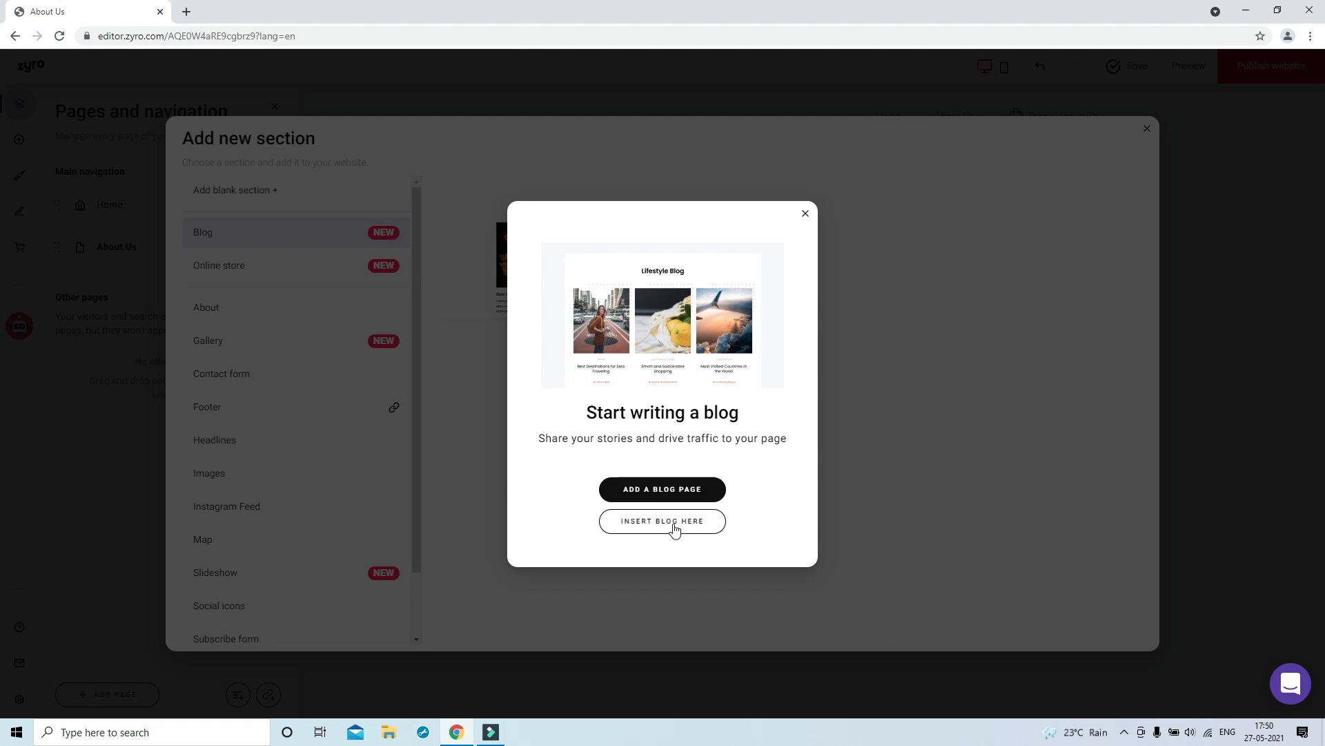
{"action": "left_click", "coordinate": [668, 524]}
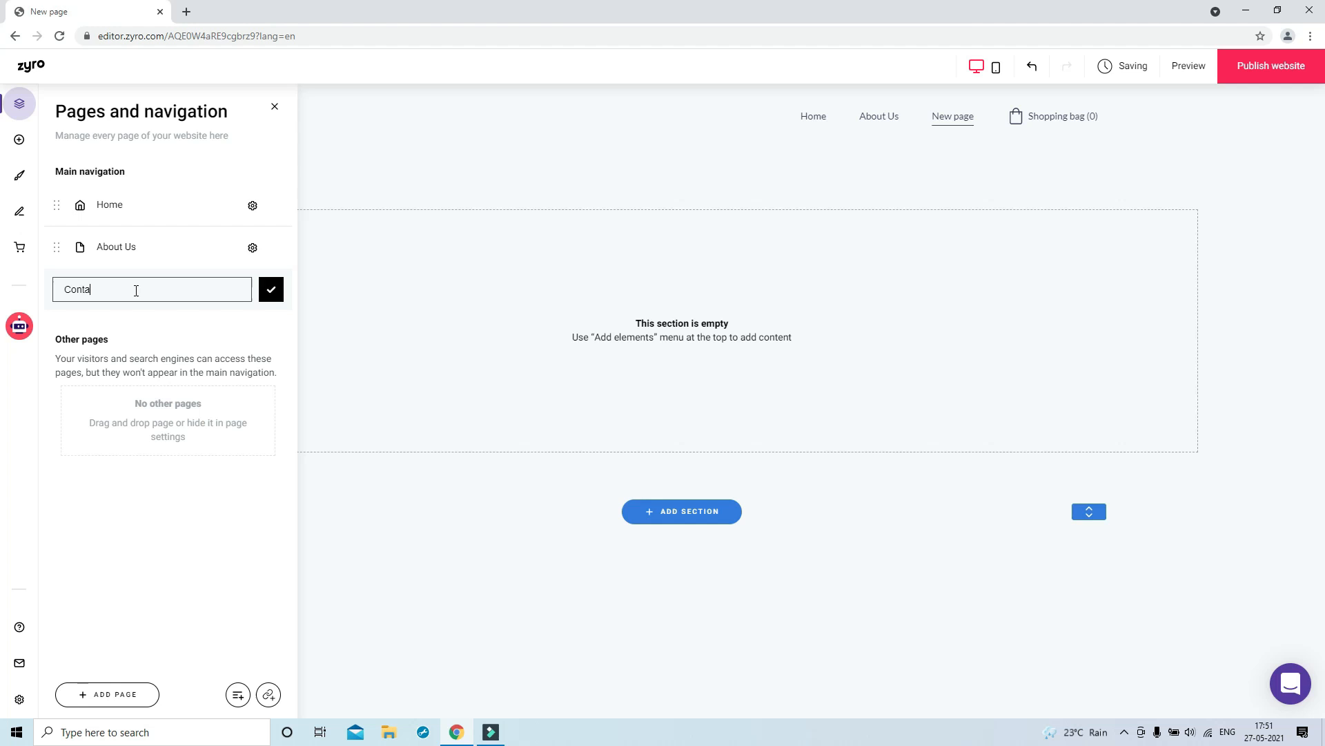
Name the new page Contact Us and place a contact form in its section, moved up-left
{"action": "type", "text": "ct Us"}
{"action": "left_click", "coordinate": [271, 290]}
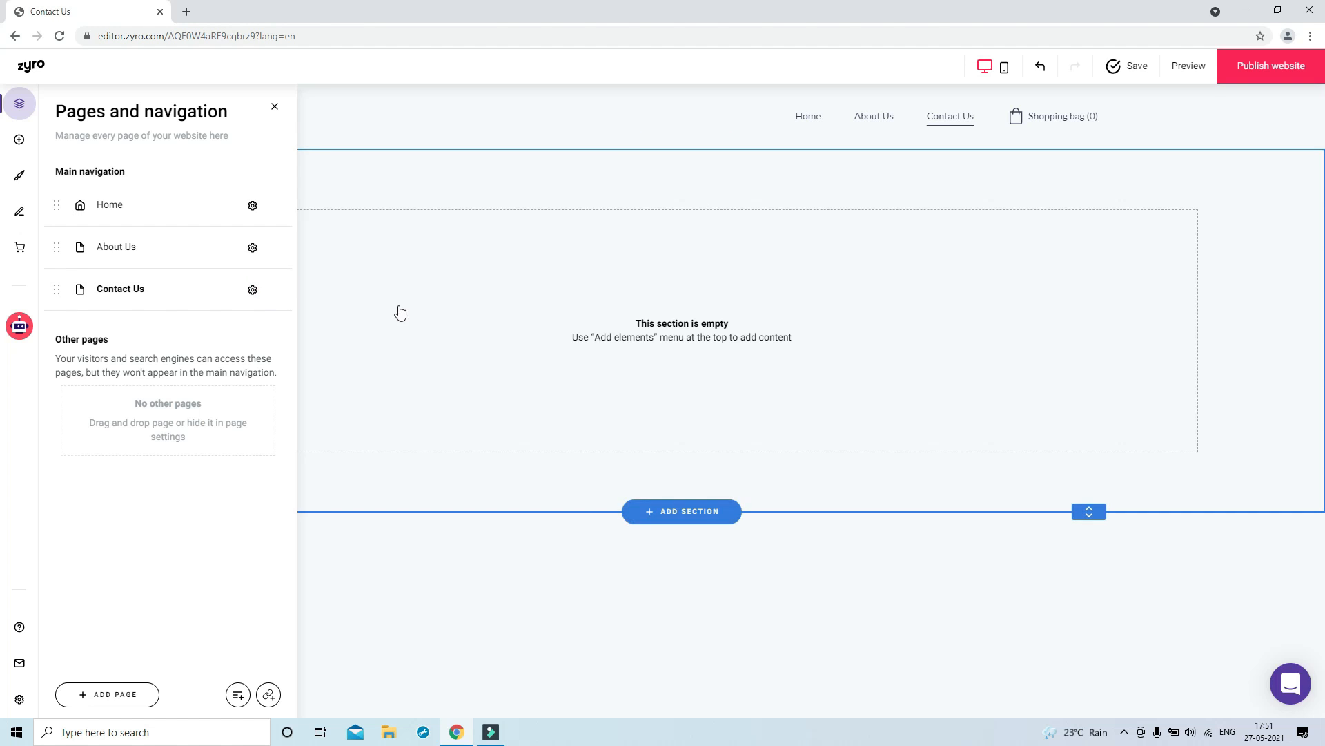
{"action": "left_click", "coordinate": [19, 139]}
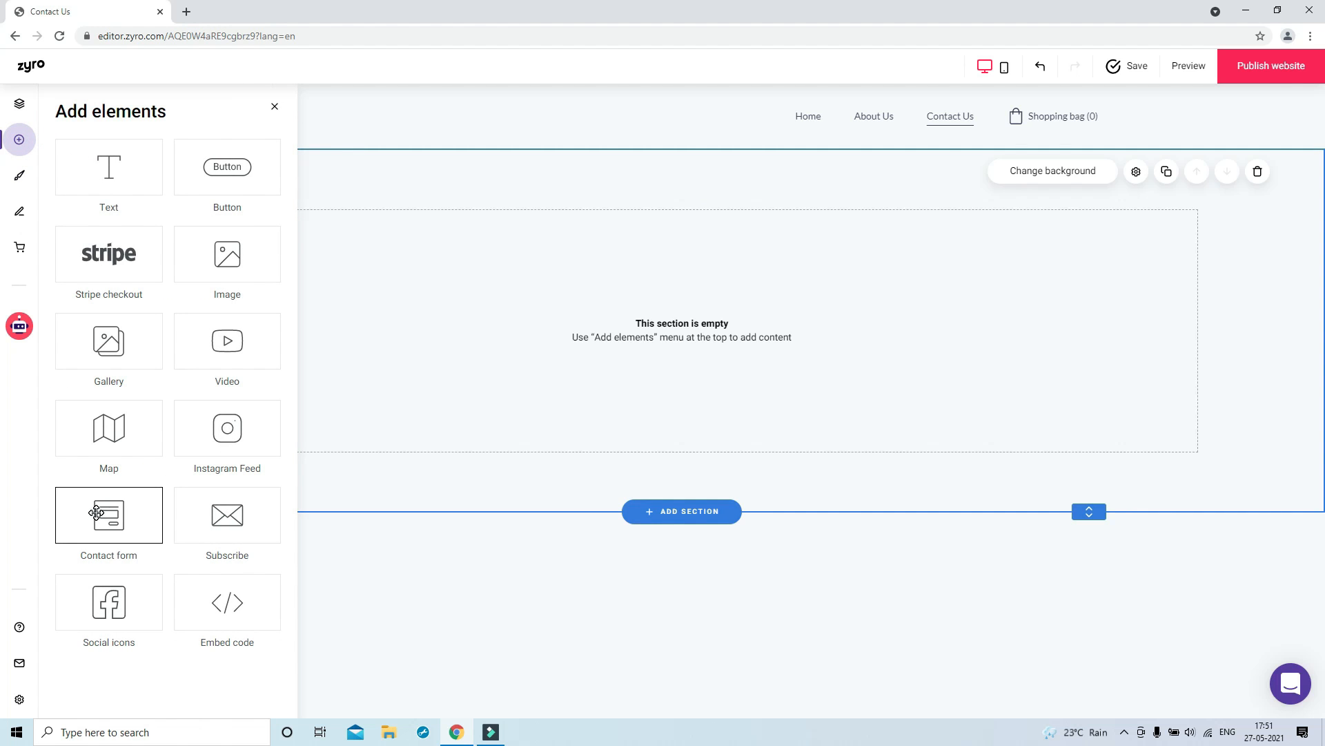
{"action": "left_click_drag", "start_coordinate": [95, 512], "coordinate": [583, 342]}
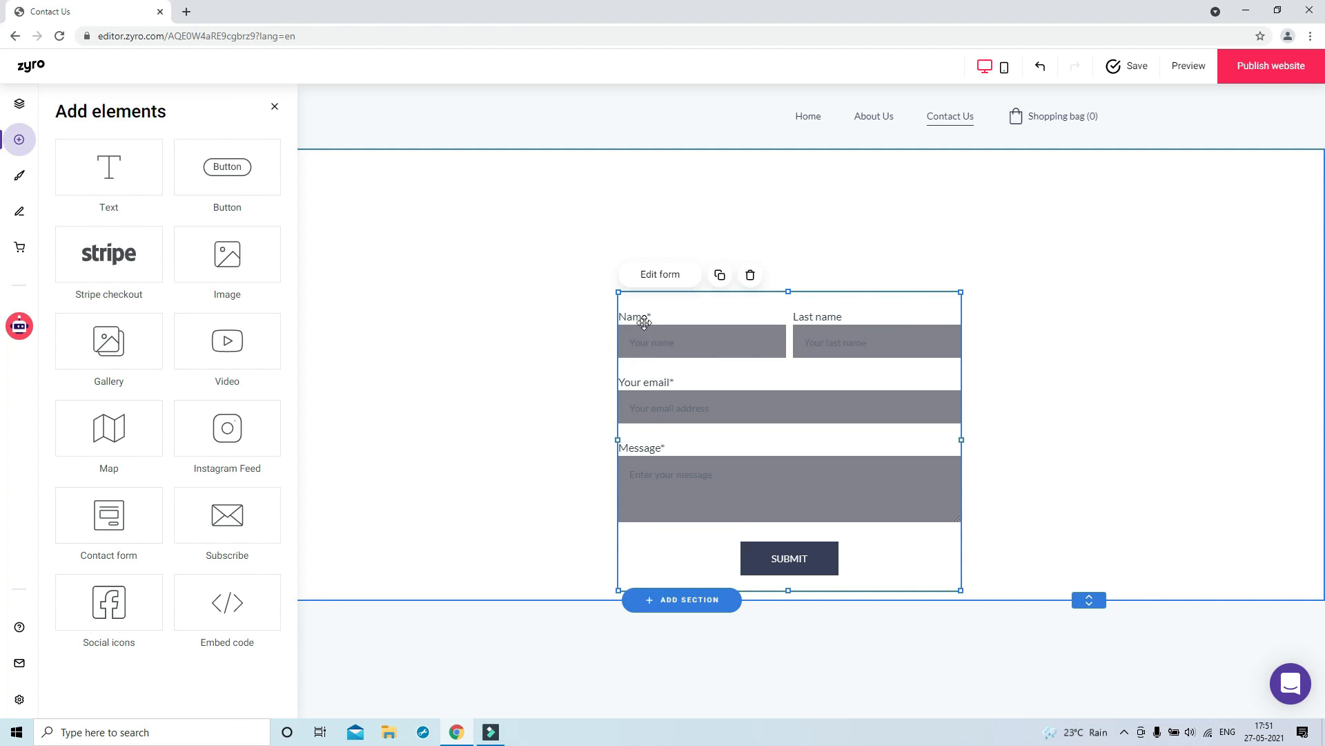
{"action": "left_click", "coordinate": [272, 105]}
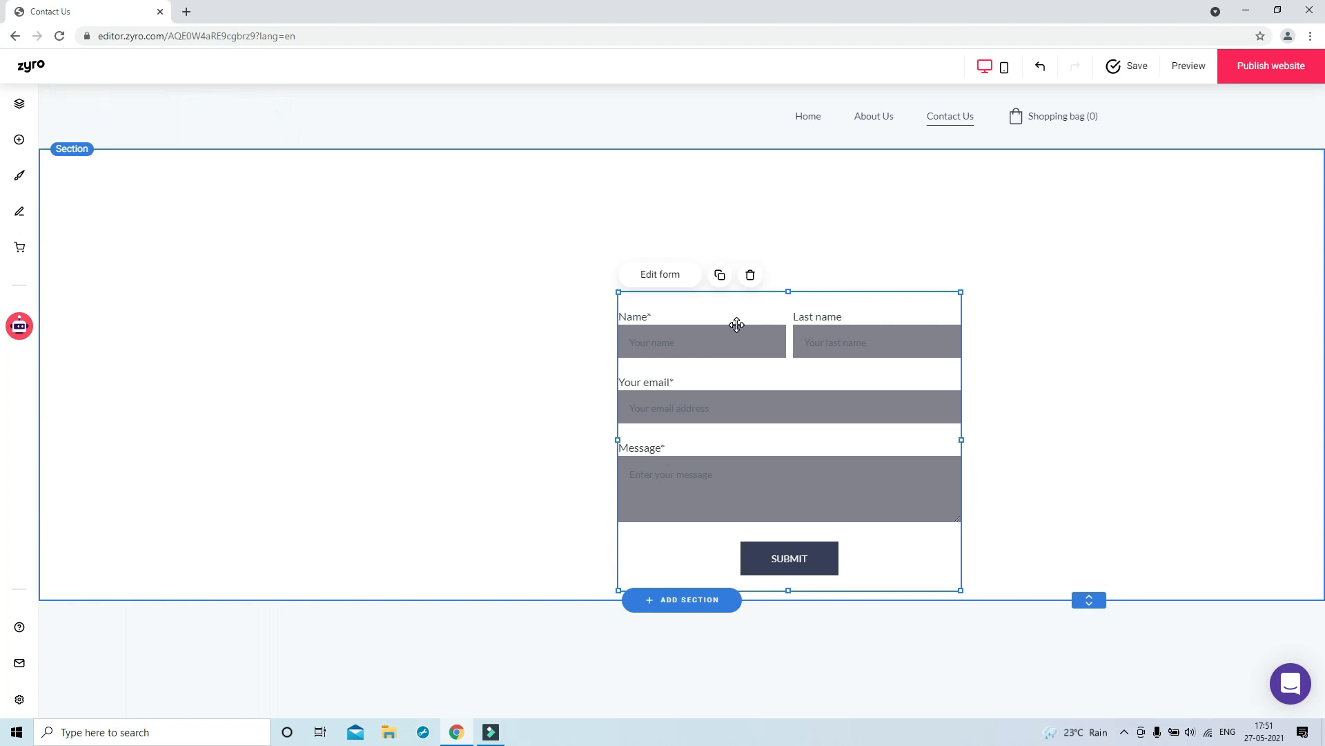
{"action": "left_click_drag", "start_coordinate": [732, 311], "coordinate": [660, 223]}
{"action": "left_click", "coordinate": [1009, 248]}
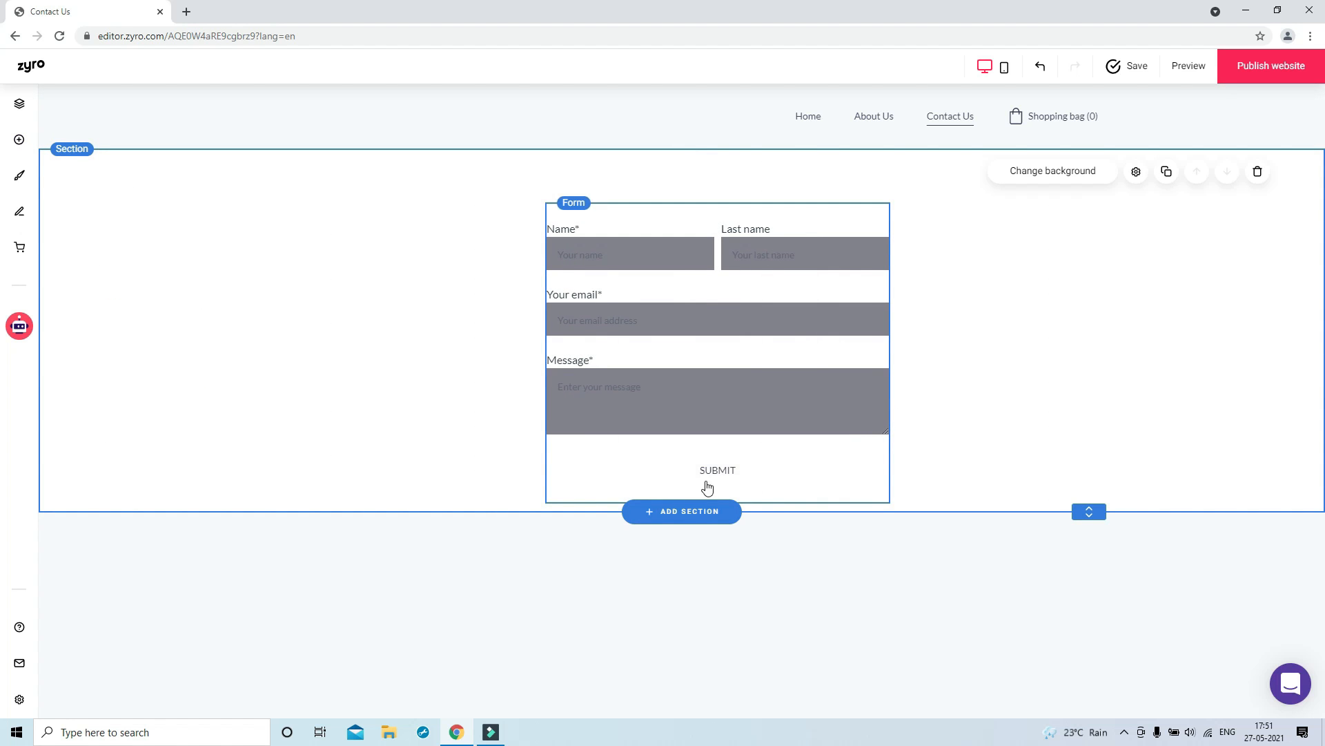
Open the Home page and look over the global colour styles and website settings
{"action": "left_click", "coordinate": [808, 117]}
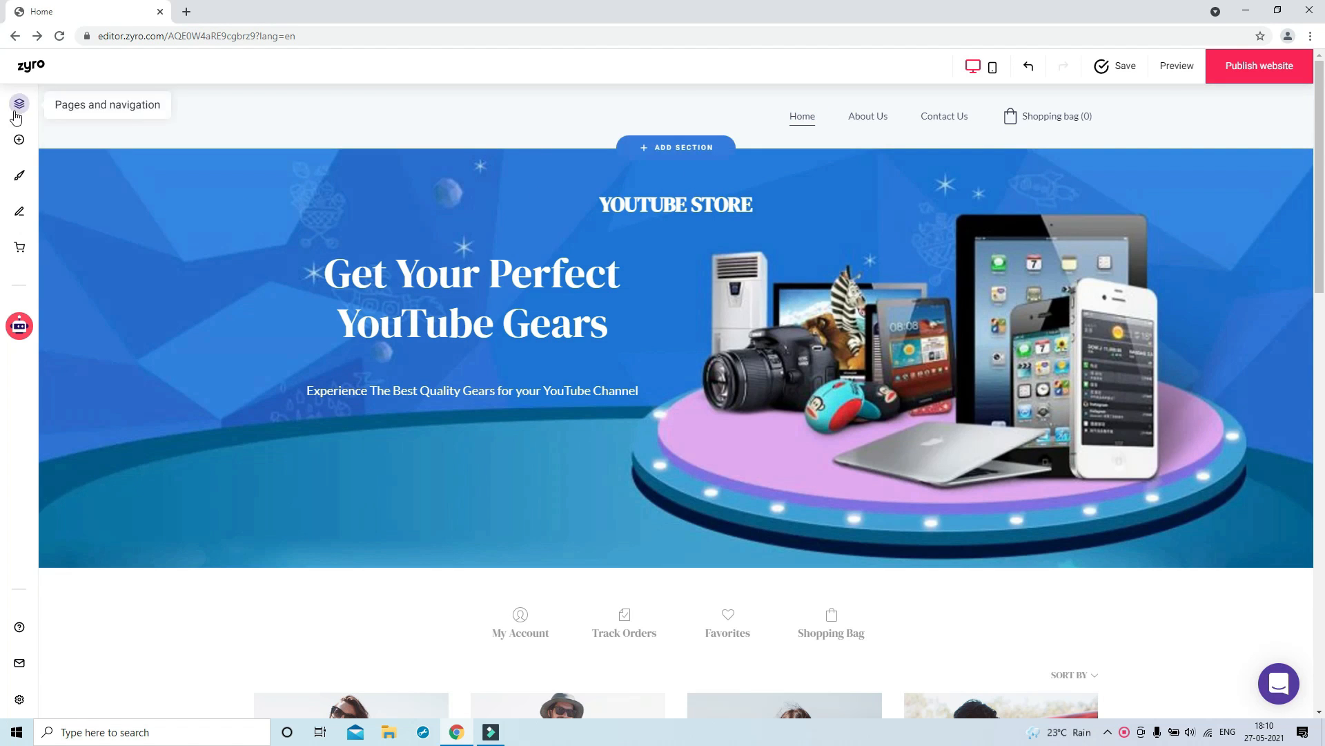
{"action": "left_click", "coordinate": [20, 180]}
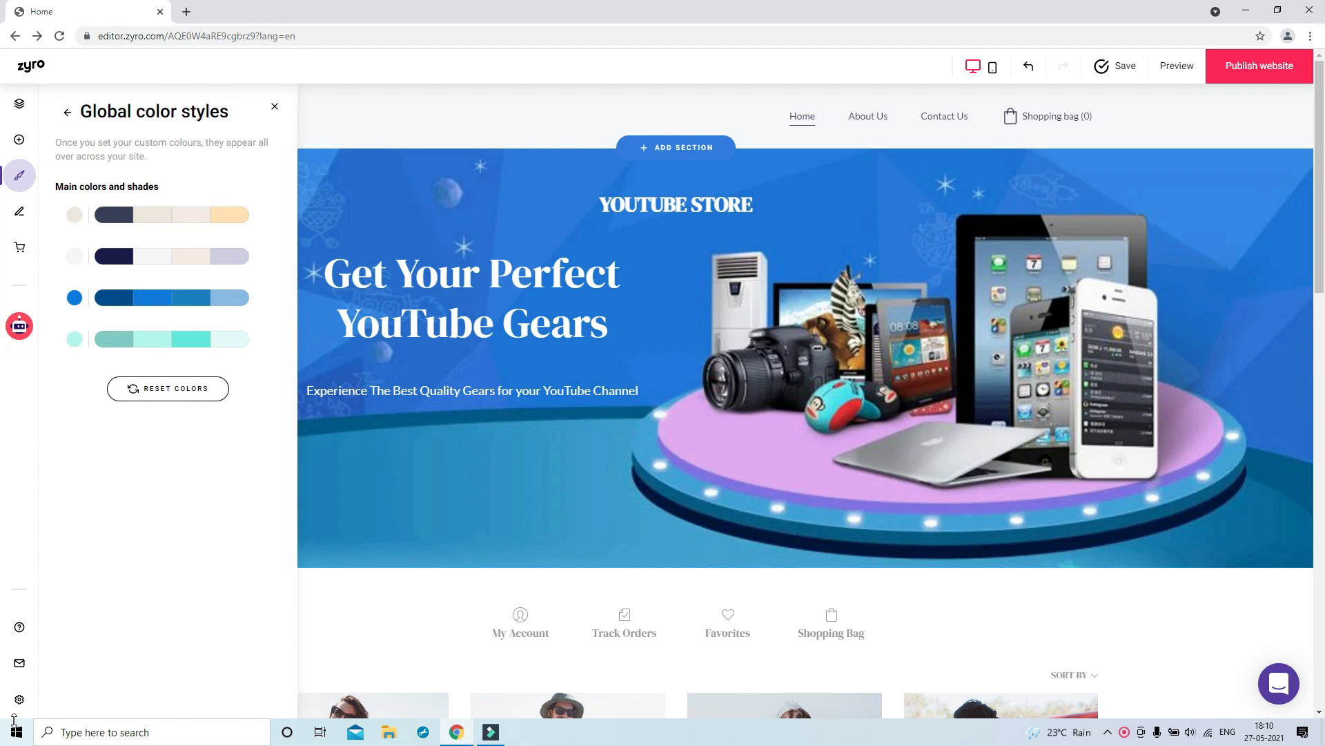
{"action": "left_click", "coordinate": [19, 699]}
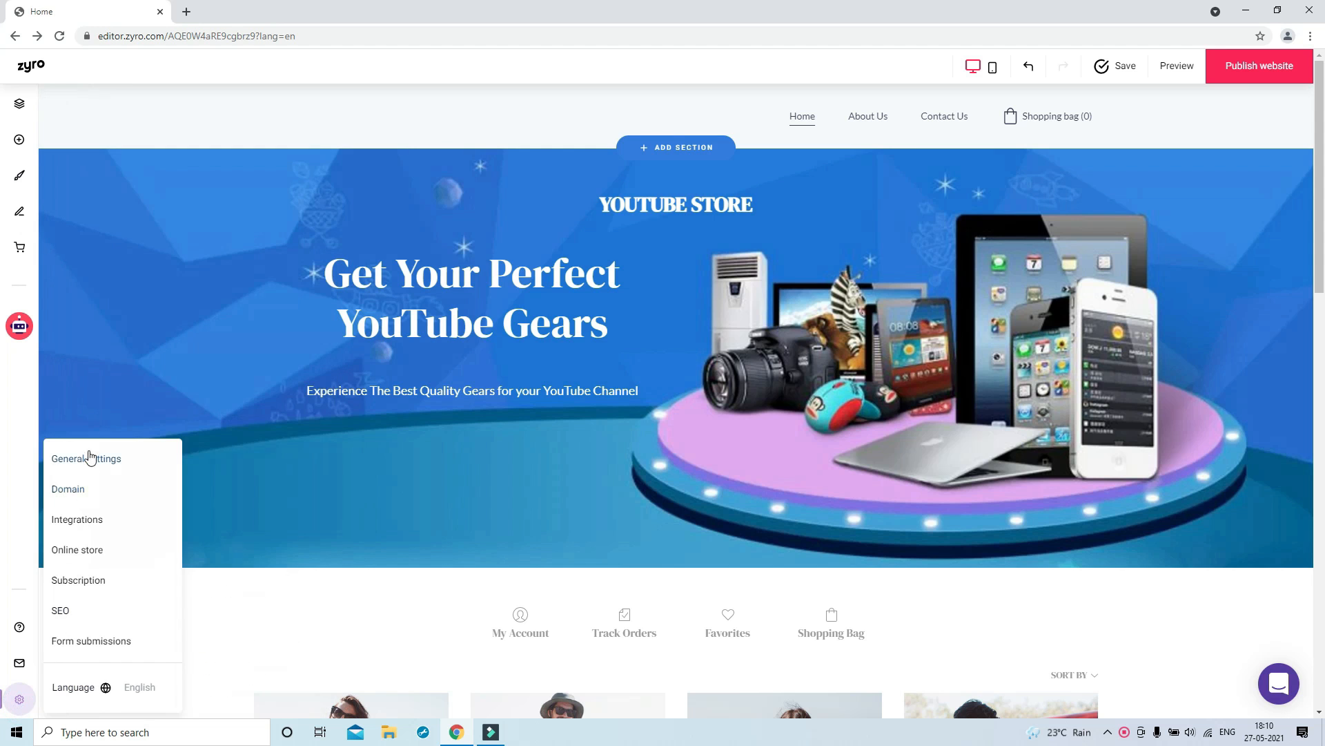
{"action": "left_click", "coordinate": [294, 624]}
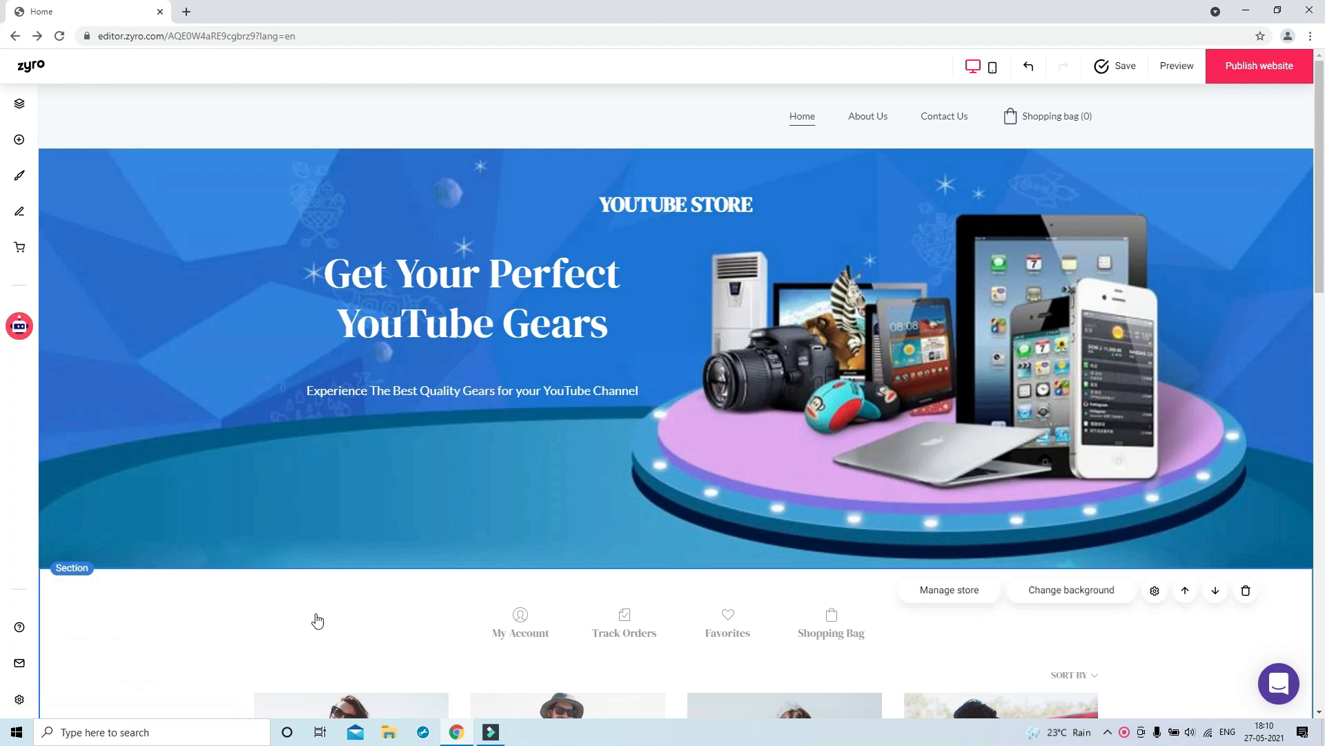
{"action": "scroll", "coordinate": [316, 619], "scroll_direction": "down", "scroll_amount": 6}
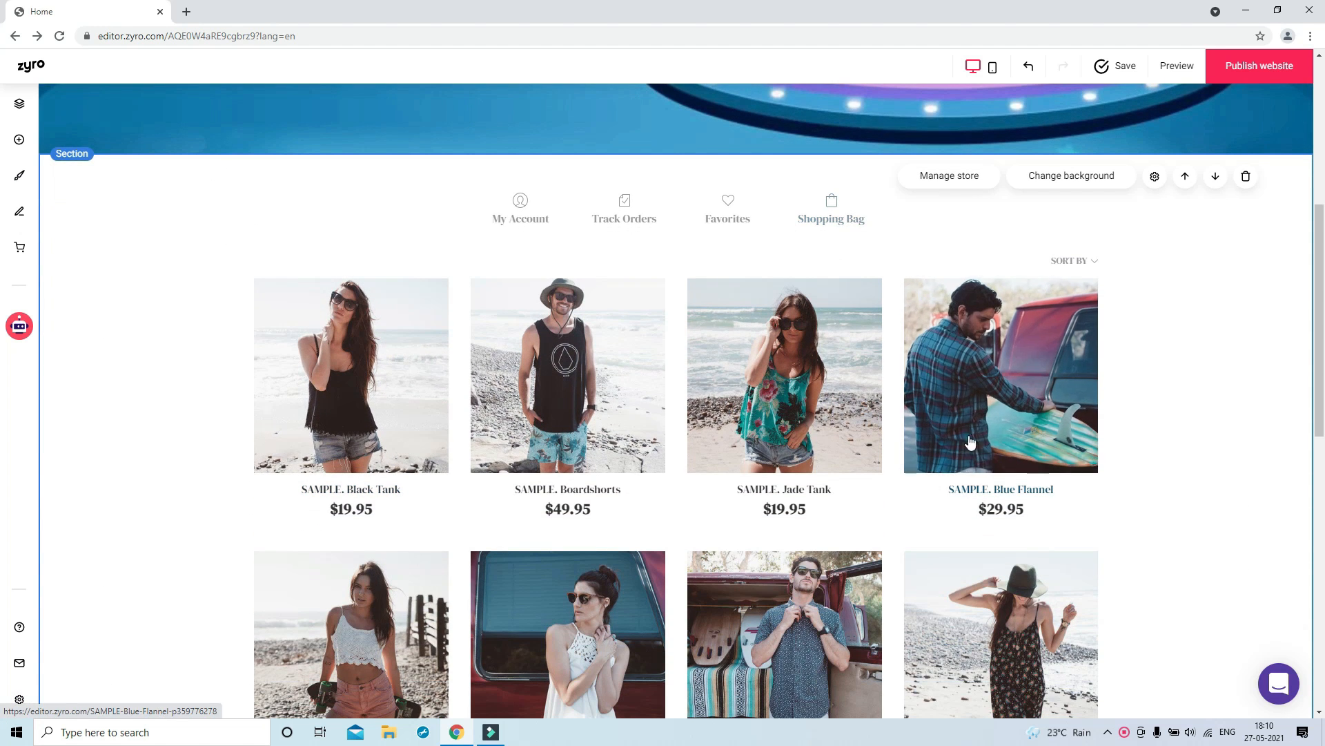
{"action": "scroll", "coordinate": [448, 481], "scroll_direction": "down", "scroll_amount": 3}
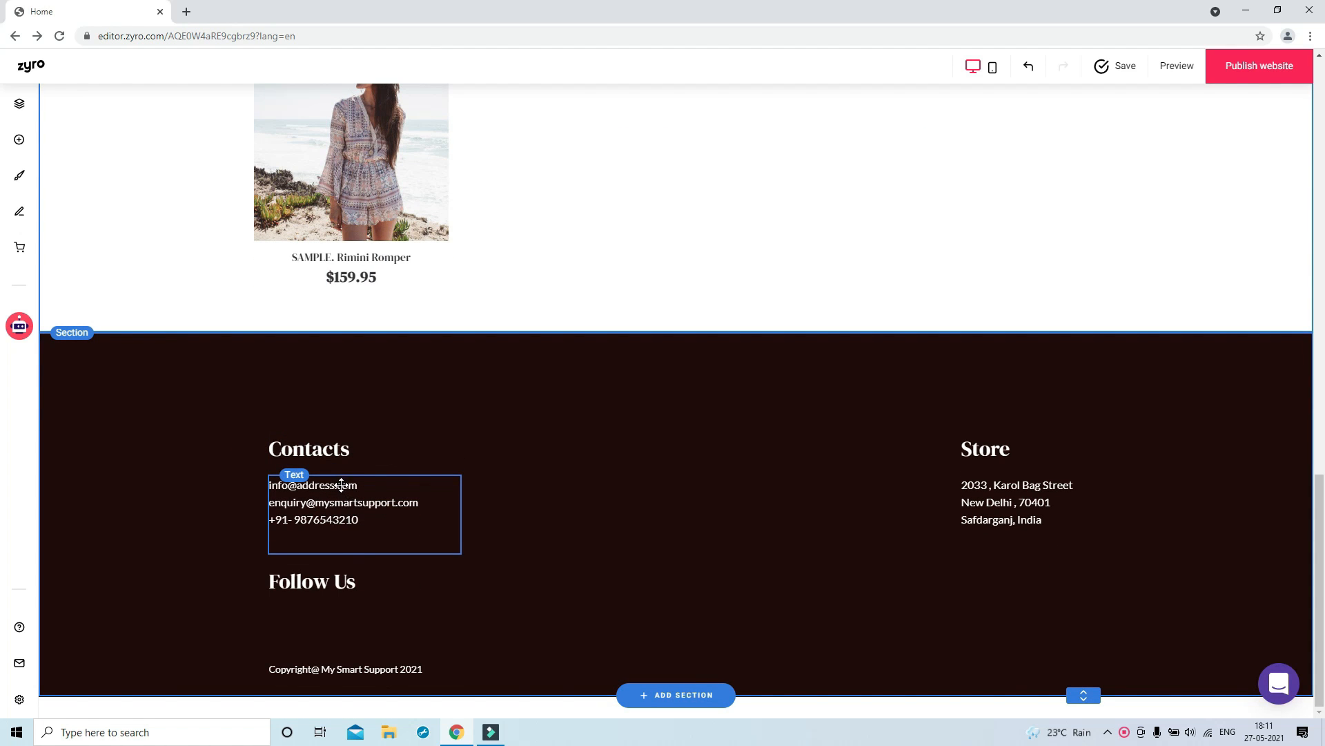
Correct the footer's first contact e-mail to use the store's own domain
{"action": "left_click", "coordinate": [341, 485]}
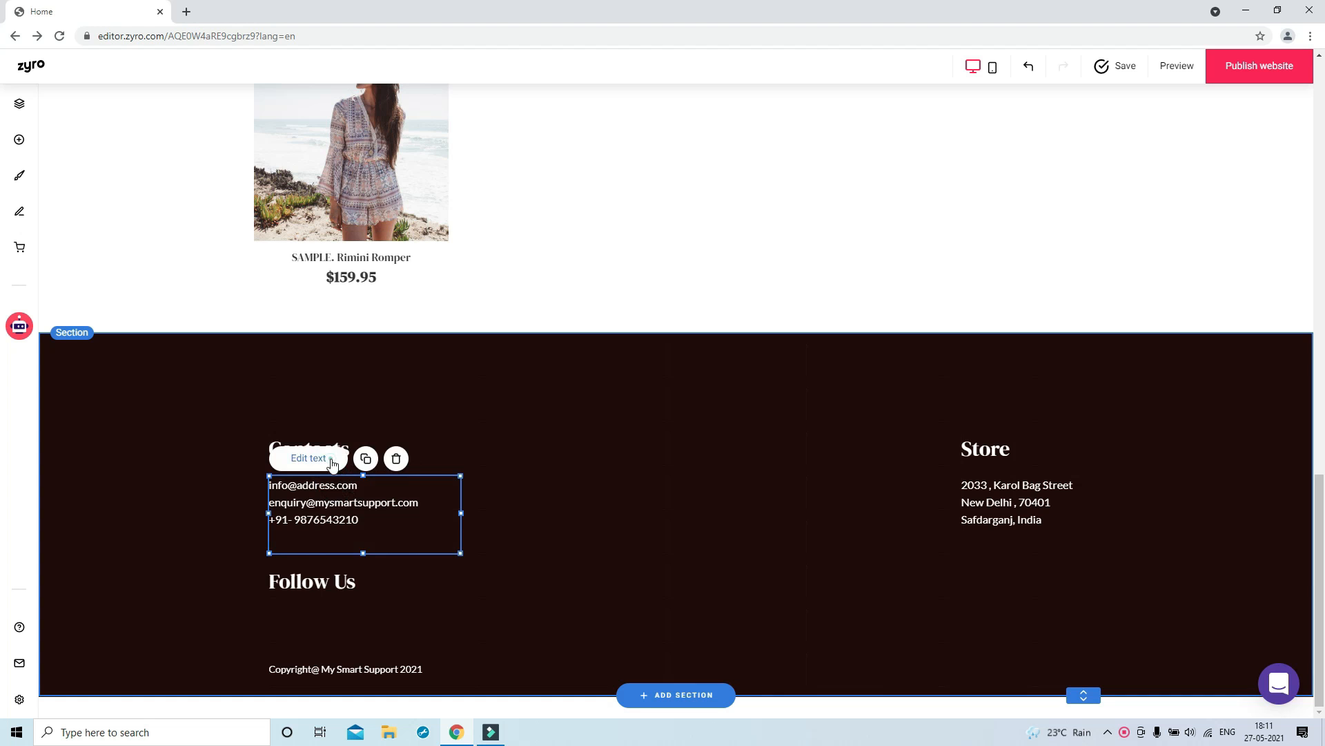
{"action": "left_click", "coordinate": [332, 463]}
{"action": "left_click", "coordinate": [334, 485]}
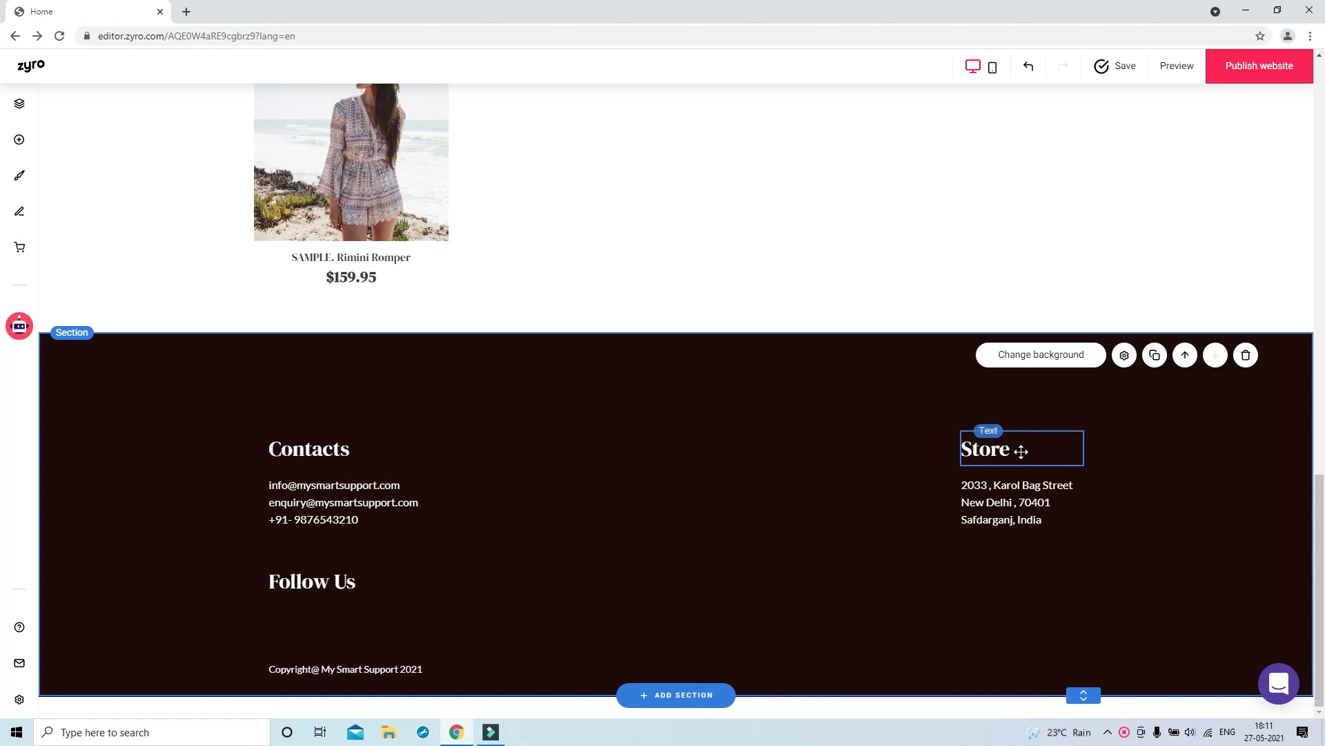
{"action": "scroll", "coordinate": [1107, 510], "scroll_direction": "up", "scroll_amount": 15}
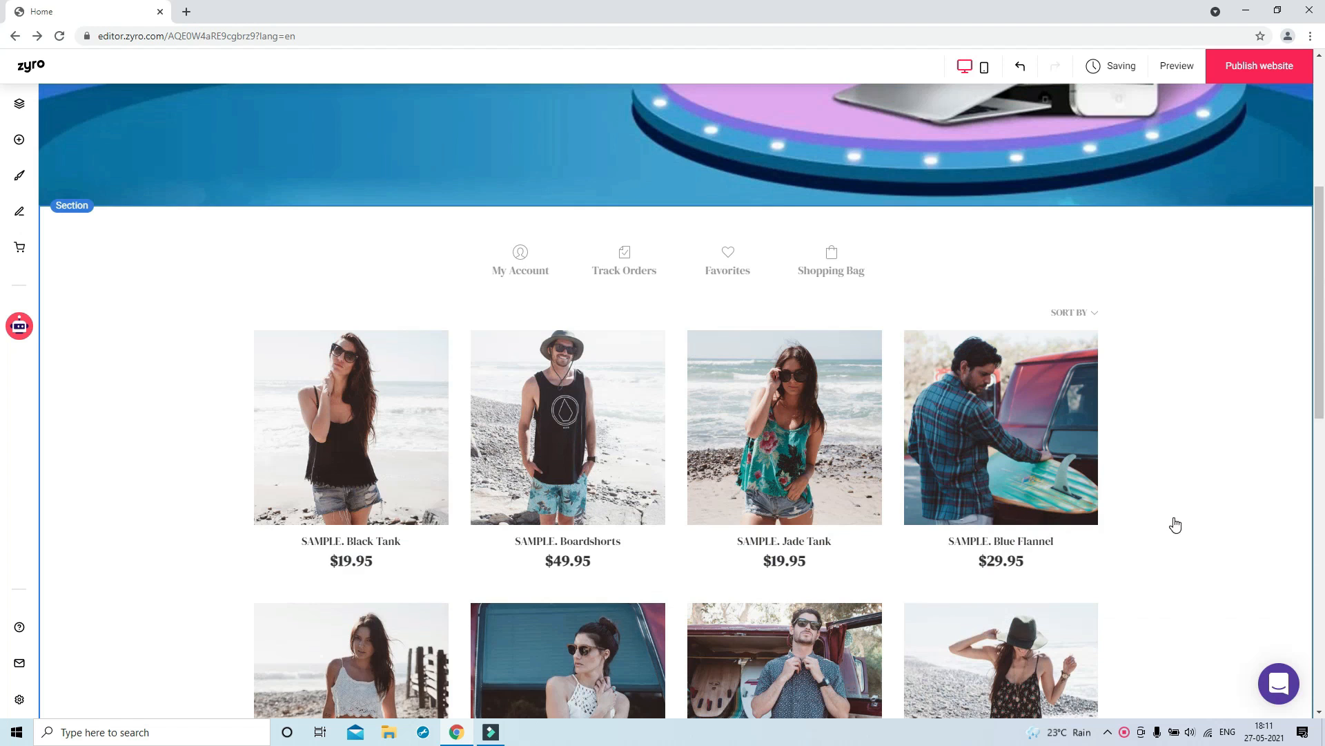
{"action": "scroll", "coordinate": [911, 290], "scroll_direction": "up", "scroll_amount": 2}
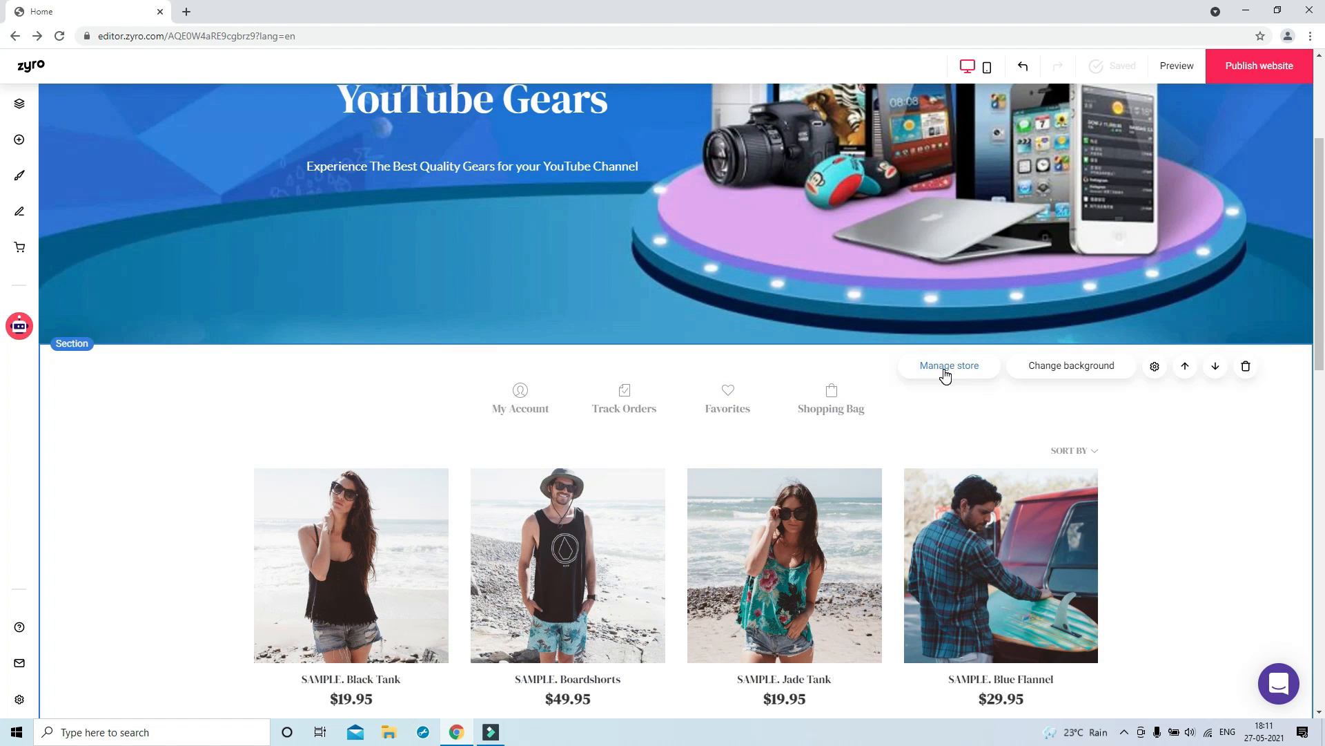
Open the Store Manager from the product section's Manage store prompt and review the dashboard
{"action": "left_click", "coordinate": [944, 373]}
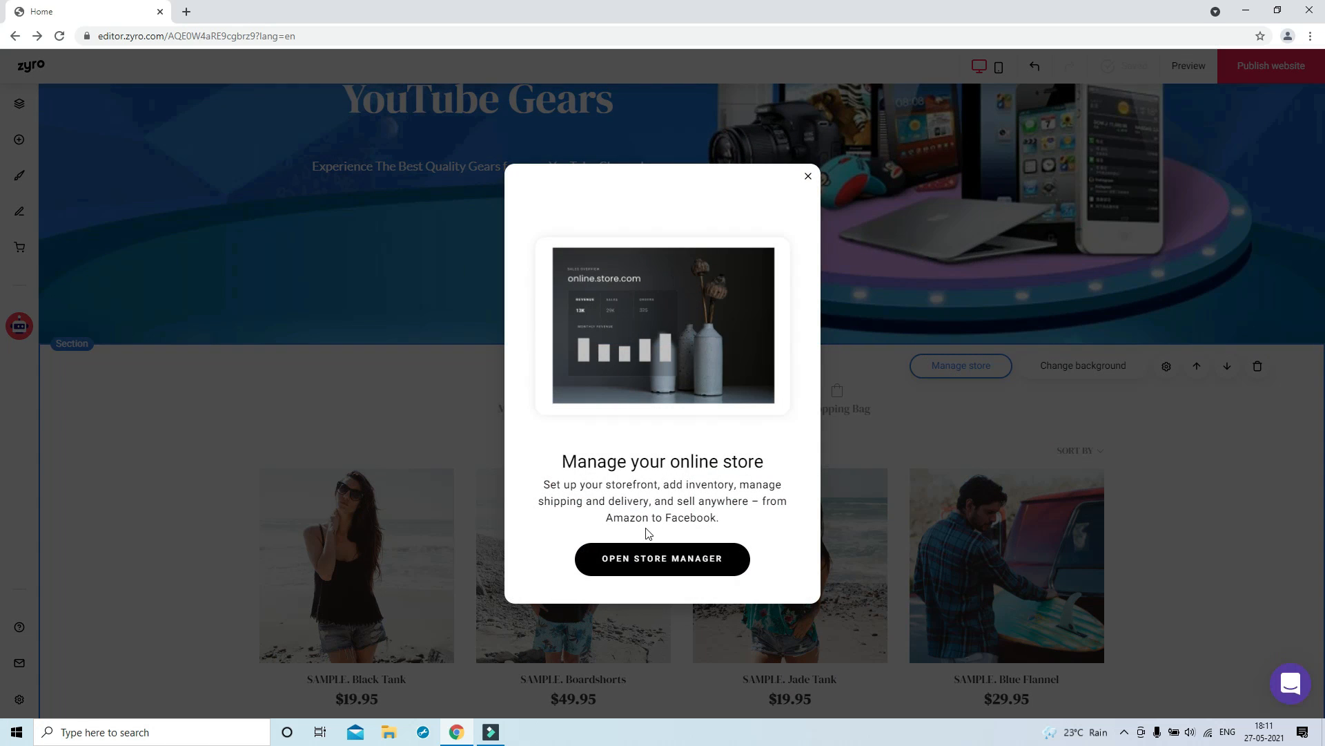
{"action": "left_click", "coordinate": [663, 561]}
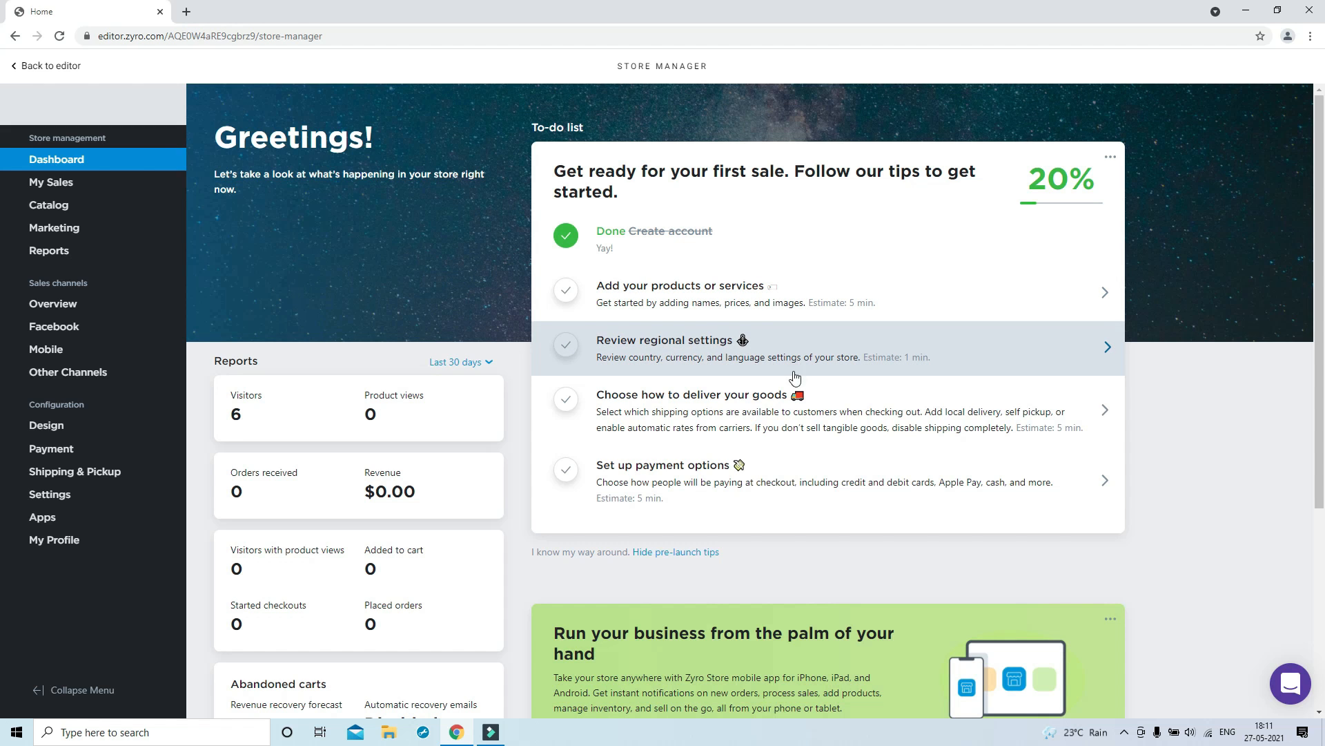
{"action": "scroll", "coordinate": [765, 487], "scroll_direction": "down", "scroll_amount": 4}
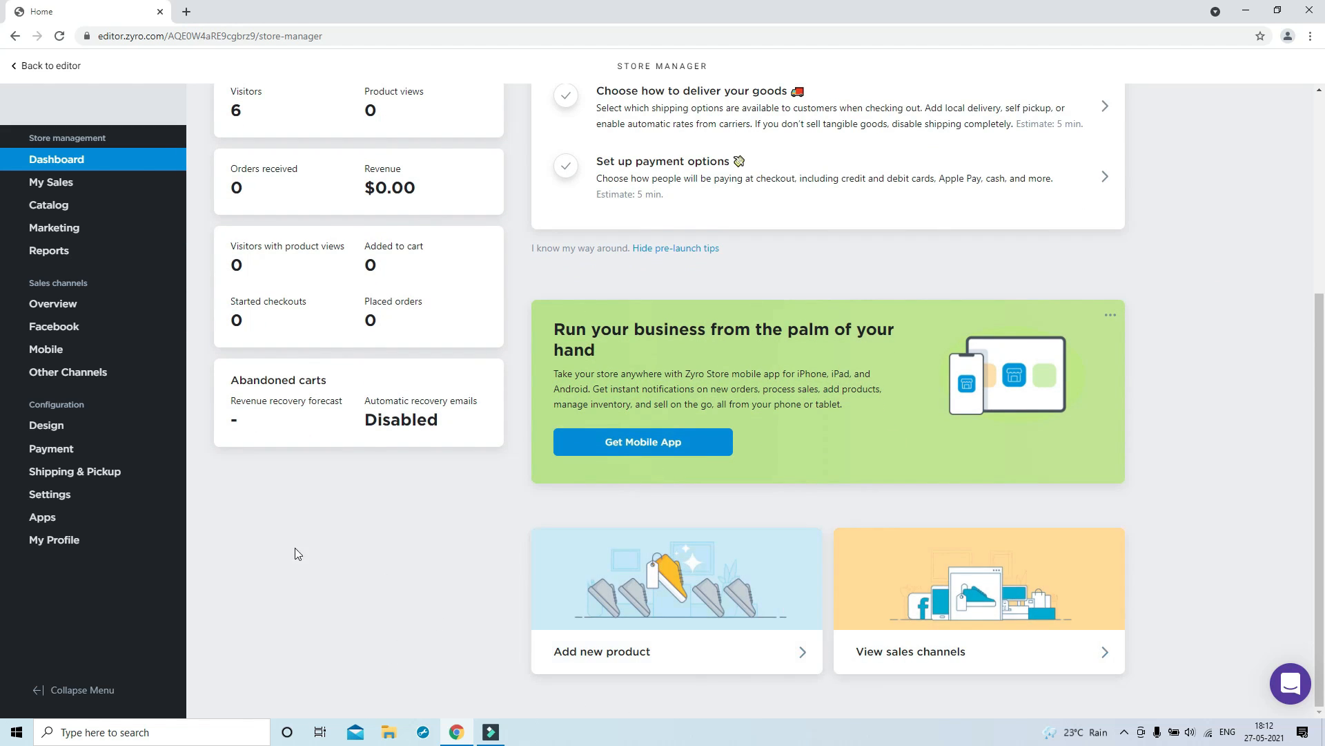
{"action": "scroll", "coordinate": [103, 331], "scroll_direction": "up", "scroll_amount": 4}
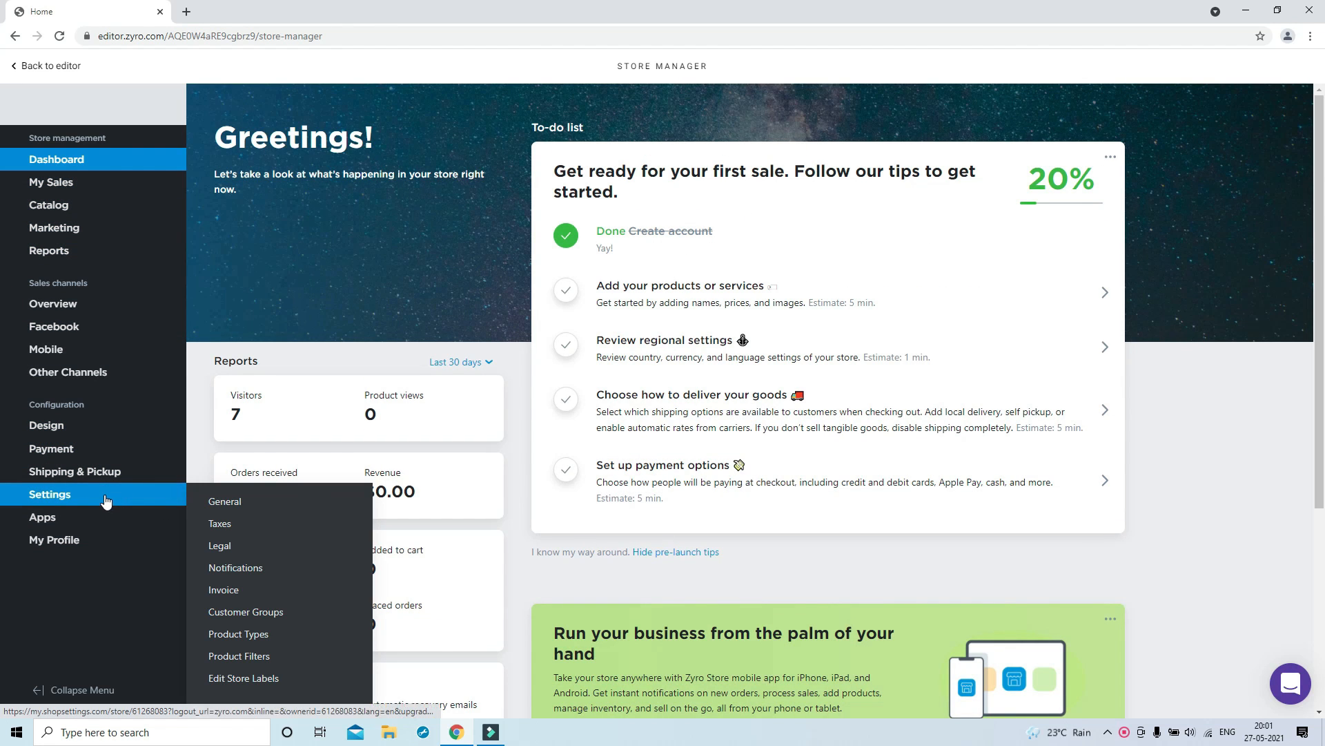
In General Settings, change the store name from Online Store to YouTube Store
{"action": "left_click", "coordinate": [100, 502]}
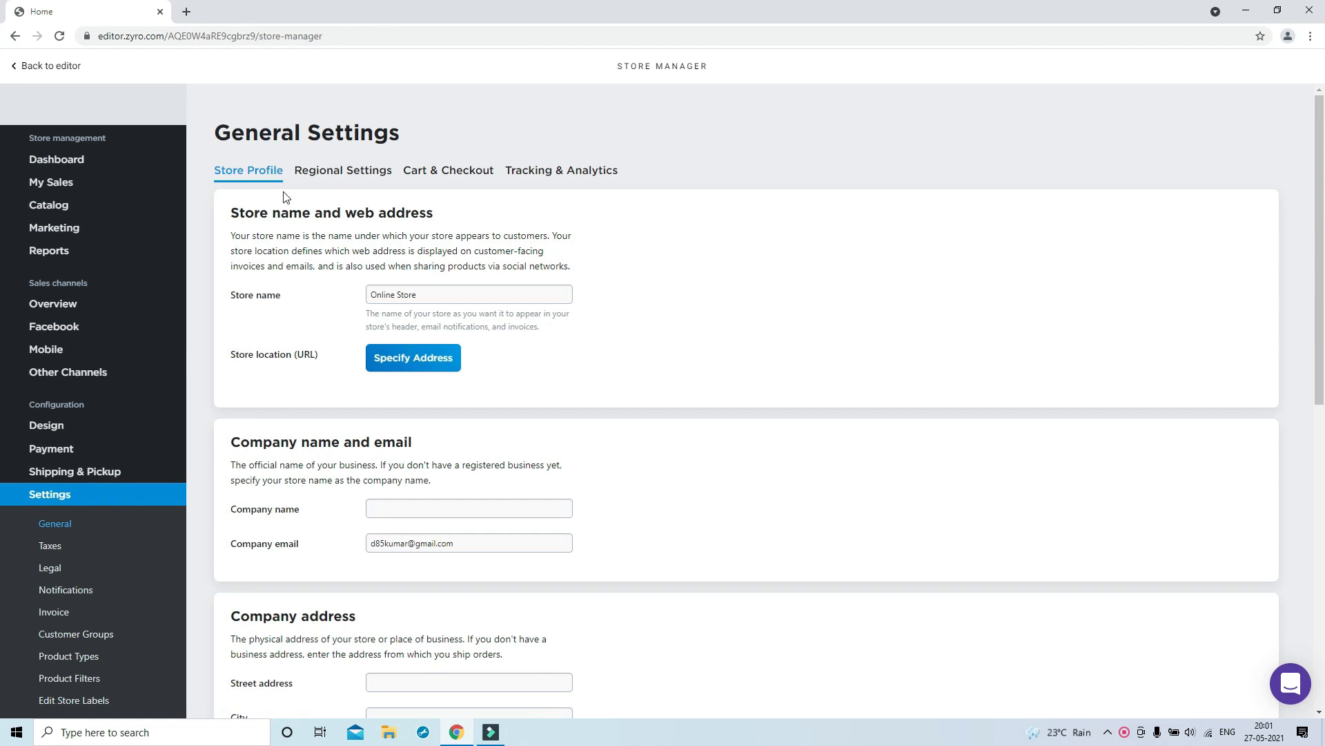
{"action": "left_click_drag", "start_coordinate": [422, 301], "coordinate": [355, 295]}
{"action": "type", "text": "Y"}
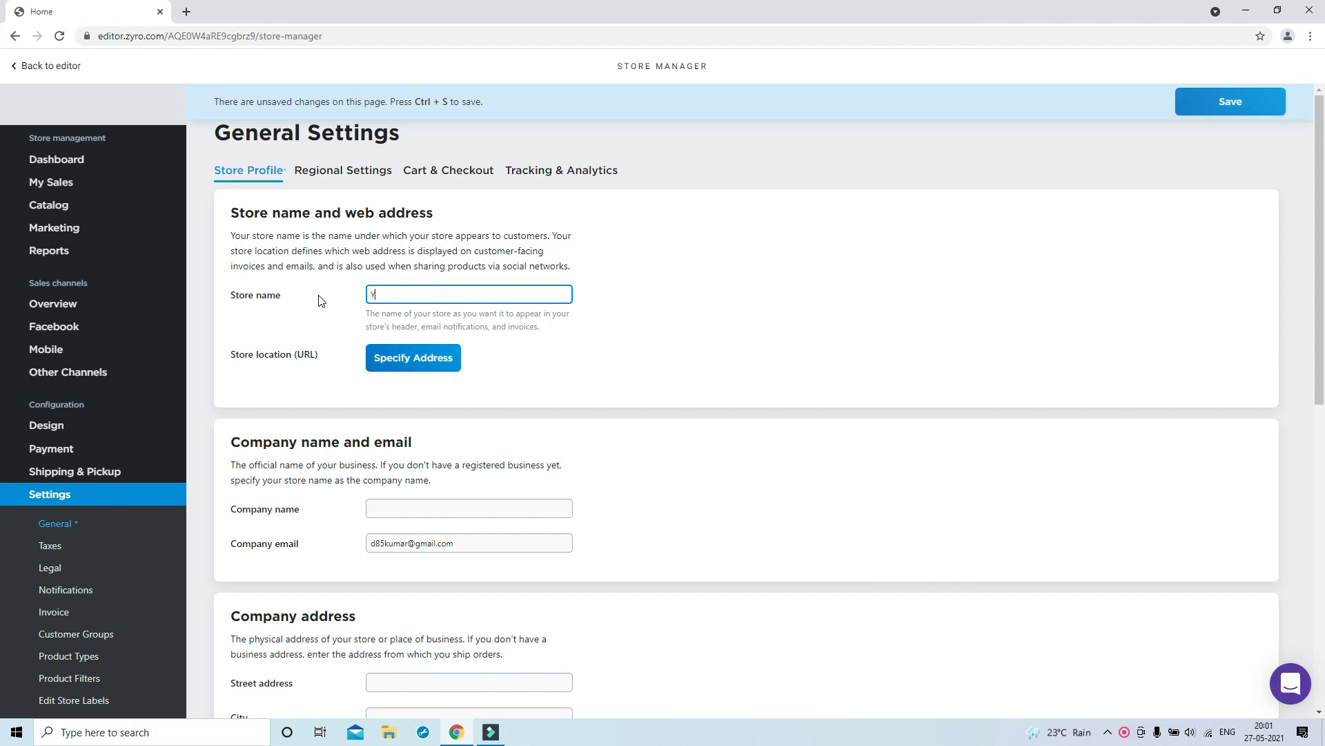
{"action": "left_click_drag", "start_coordinate": [475, 290], "coordinate": [318, 294]}
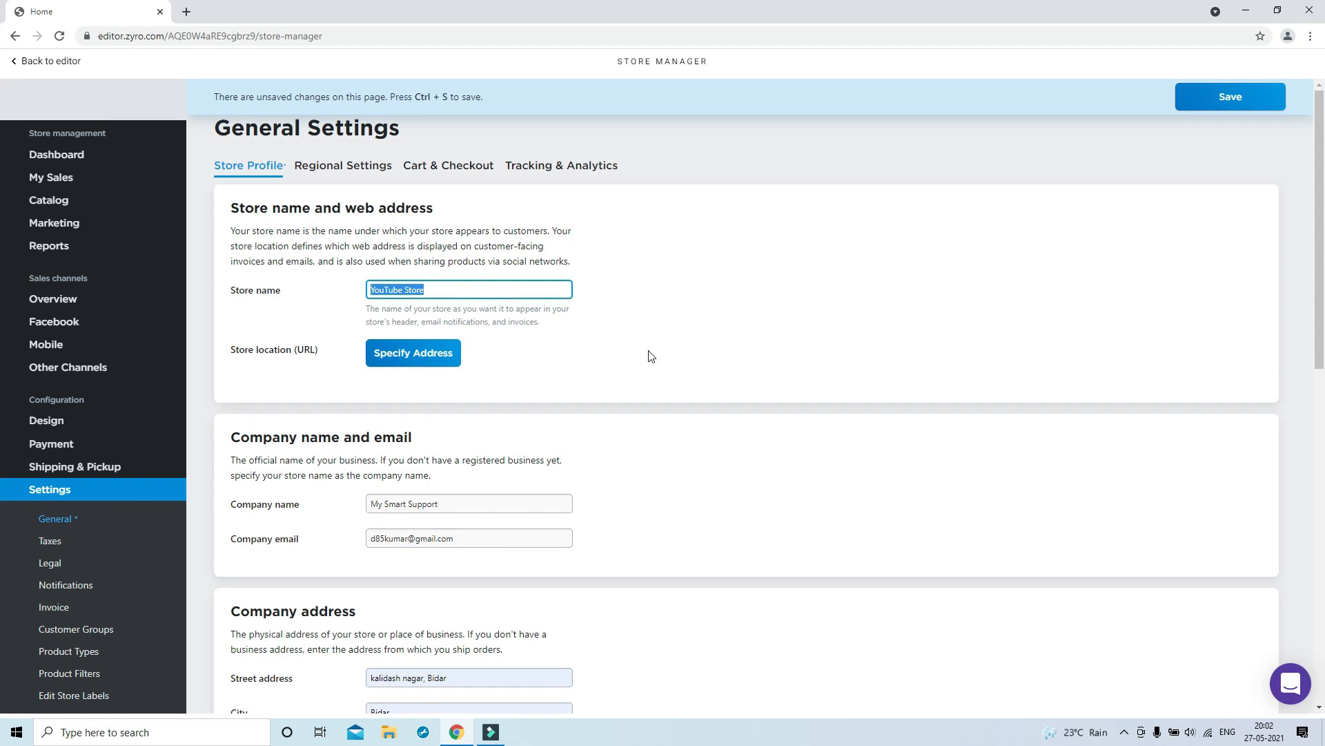
{"action": "left_click", "coordinate": [651, 356]}
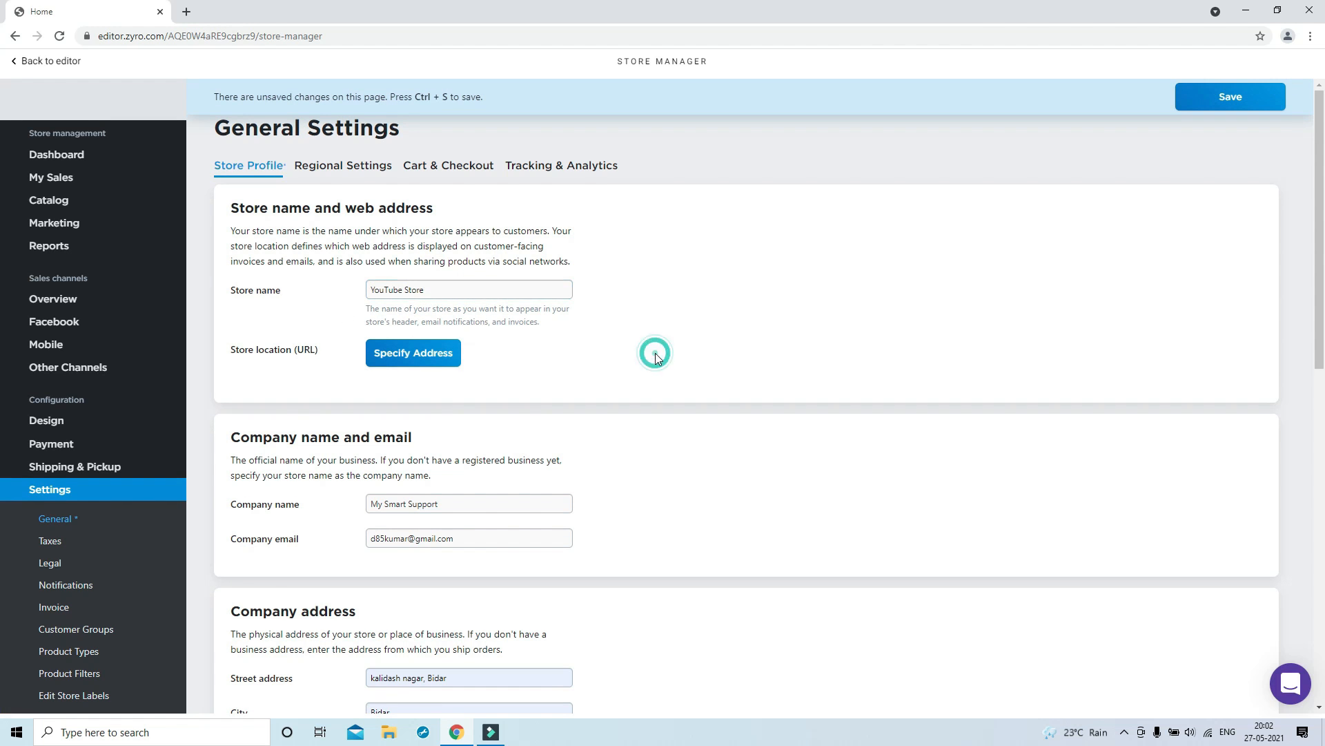
Fill in company name My Smart Support and check the company e-mail field
{"action": "scroll", "coordinate": [510, 452], "scroll_direction": "down", "scroll_amount": 1}
{"action": "scroll", "coordinate": [510, 452], "scroll_direction": "down", "scroll_amount": 2}
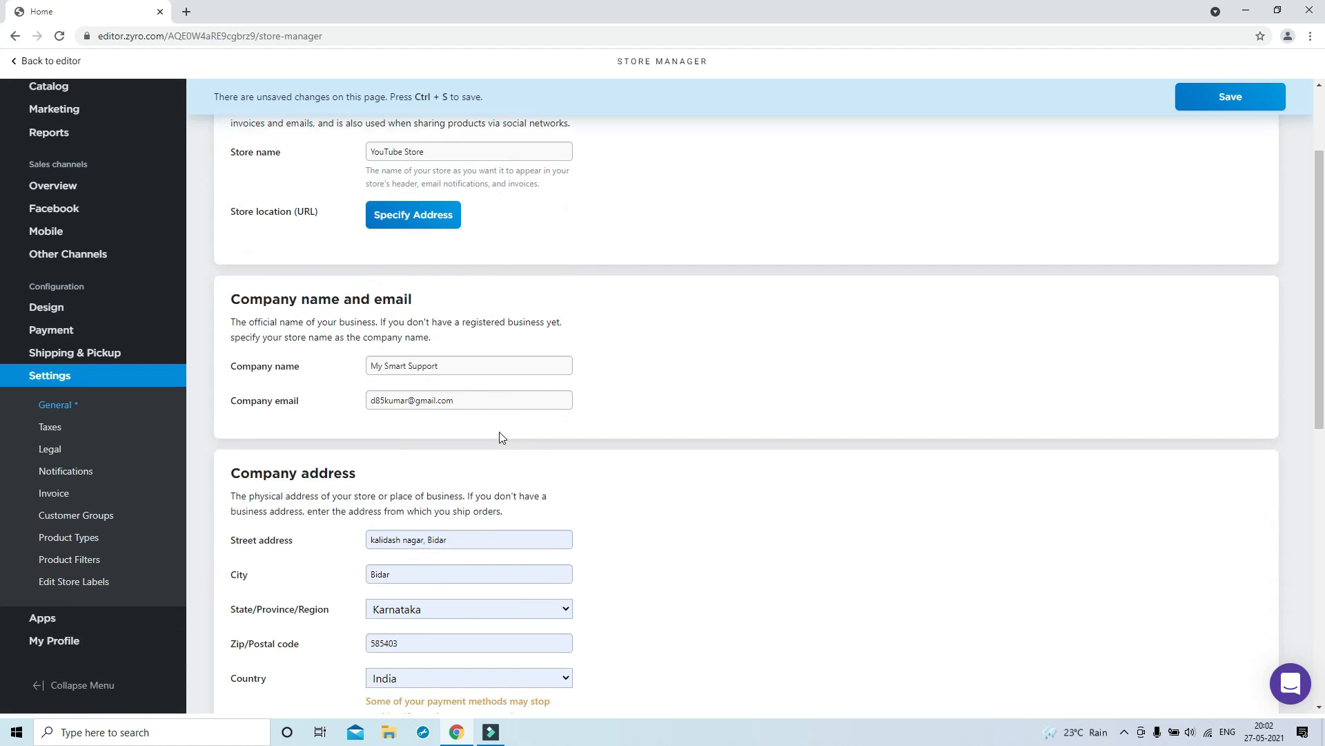
{"action": "left_click_drag", "start_coordinate": [463, 370], "coordinate": [305, 373]}
{"action": "left_click_drag", "start_coordinate": [476, 402], "coordinate": [307, 406]}
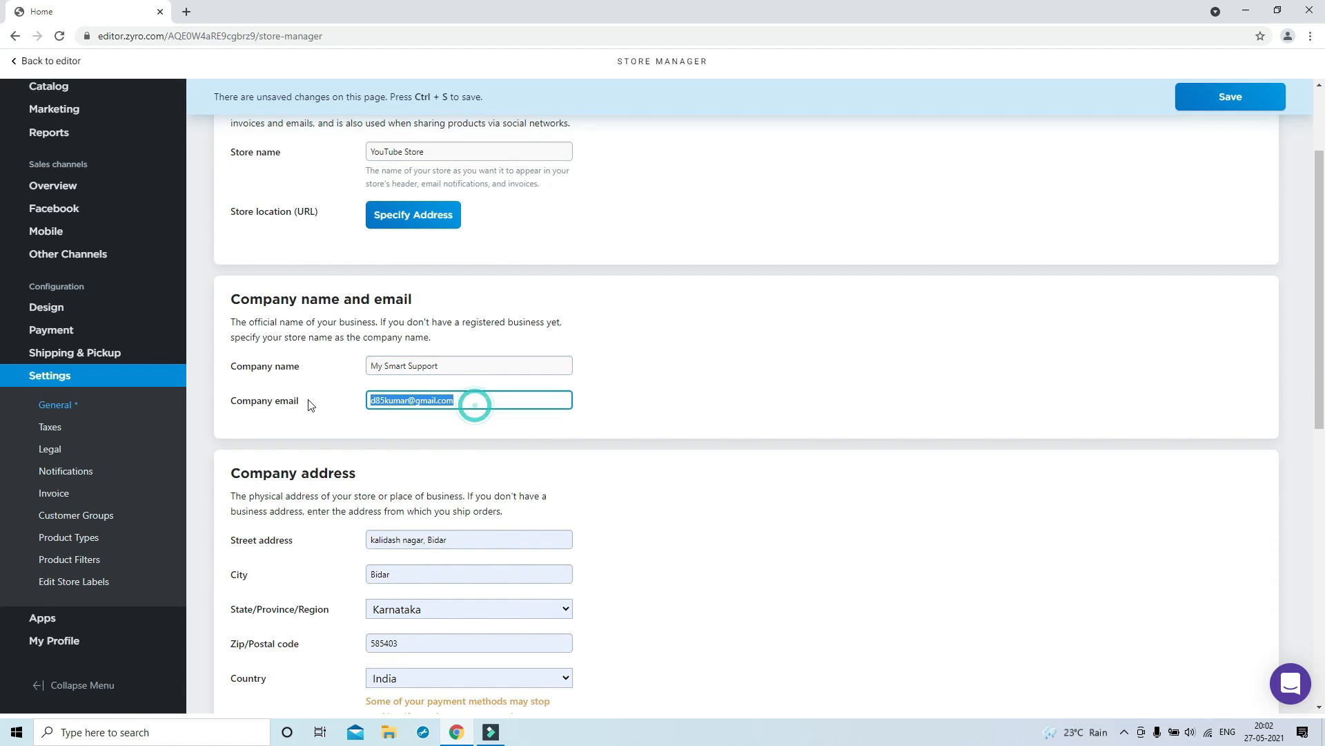
{"action": "left_click", "coordinate": [686, 416]}
Check the Facebook, Instagram, Twitter, YouTube and Pinterest profile fields
{"action": "scroll", "coordinate": [599, 417], "scroll_direction": "down", "scroll_amount": 3}
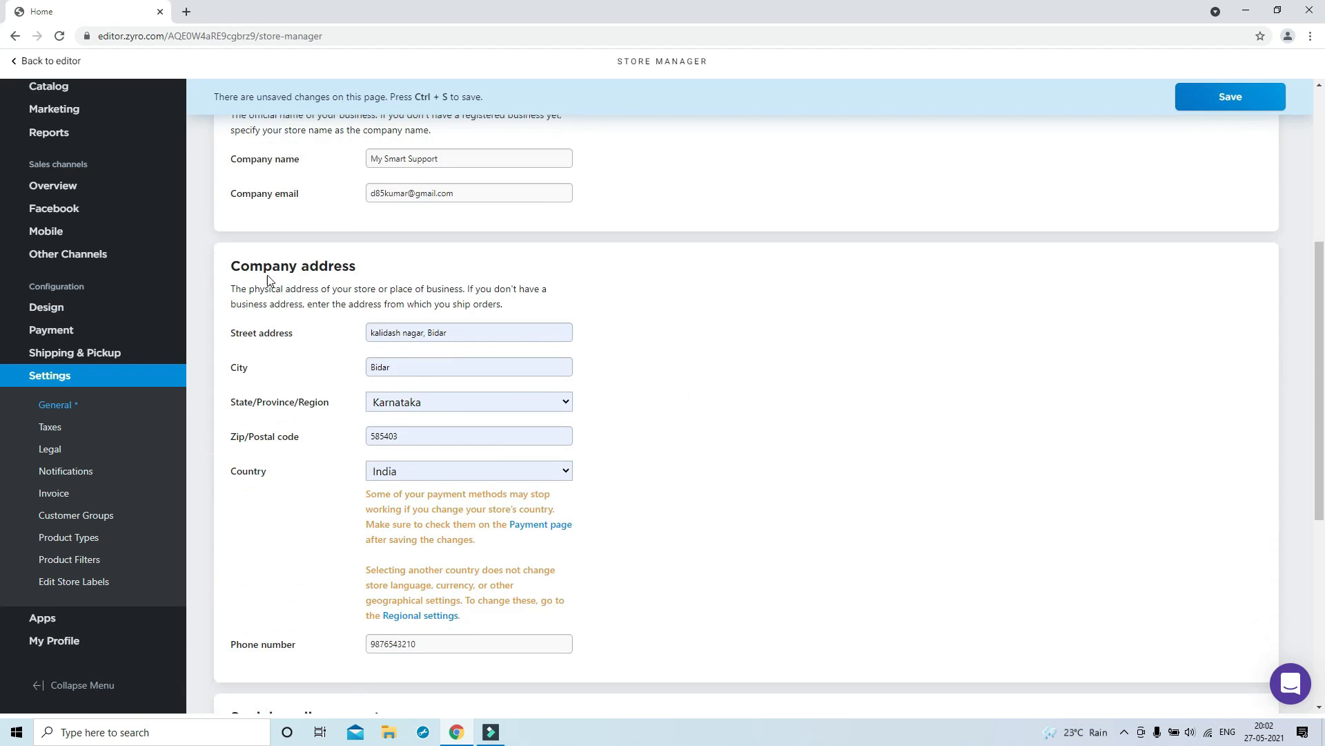
{"action": "scroll", "coordinate": [627, 481], "scroll_direction": "down", "scroll_amount": 4}
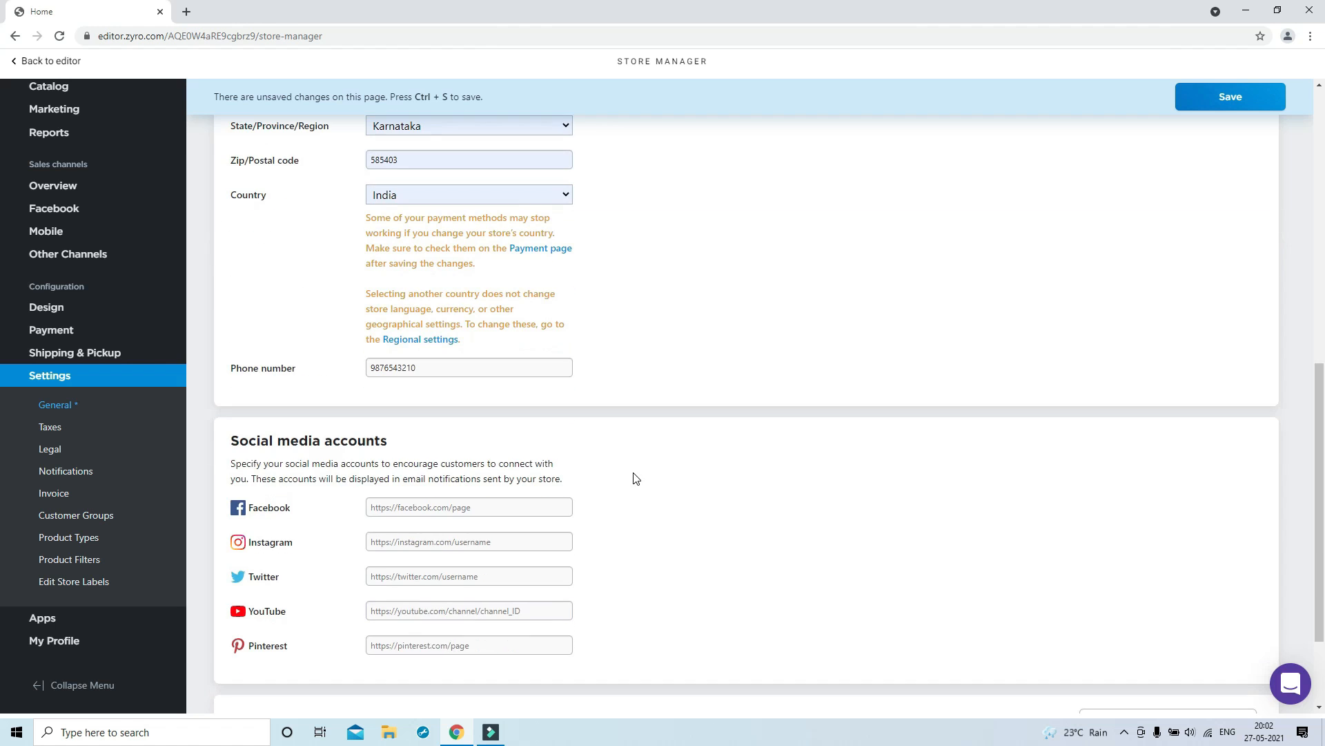
{"action": "left_click", "coordinate": [490, 508]}
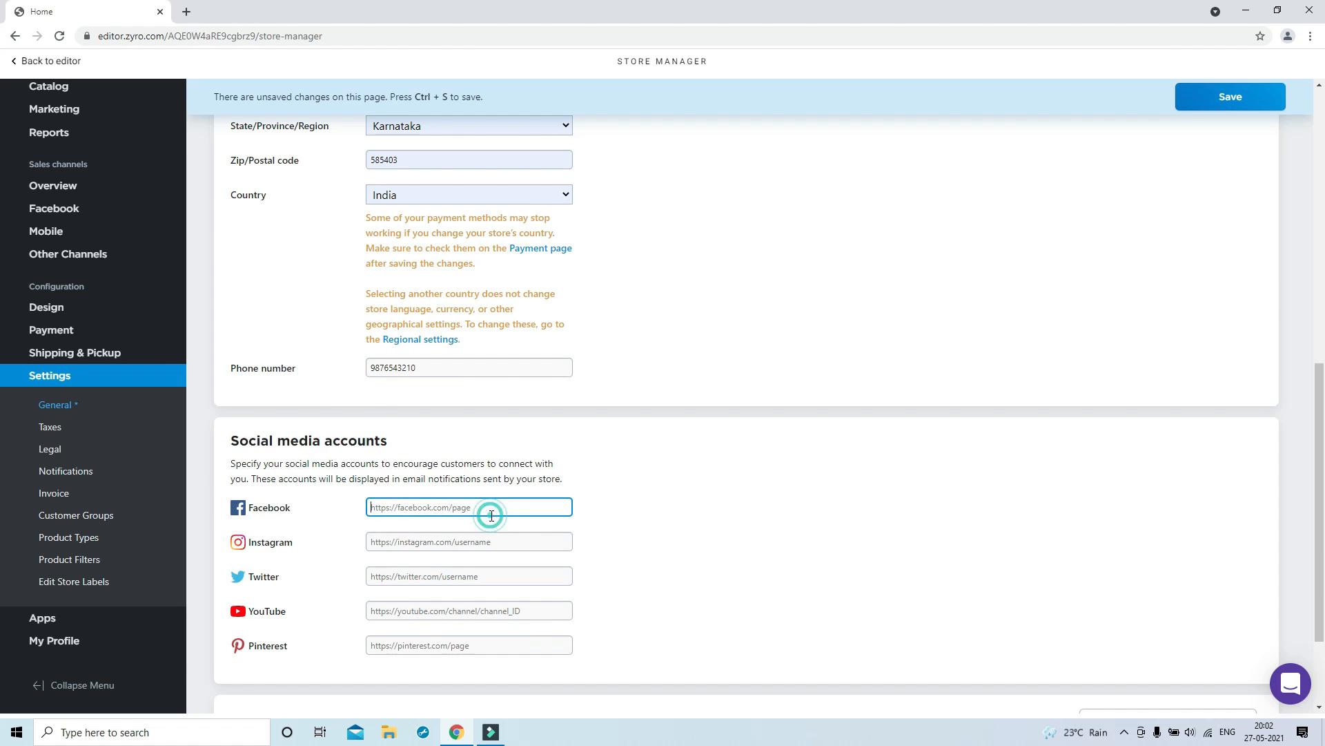
{"action": "left_click", "coordinate": [510, 543]}
{"action": "left_click", "coordinate": [523, 578]}
{"action": "left_click", "coordinate": [543, 611]}
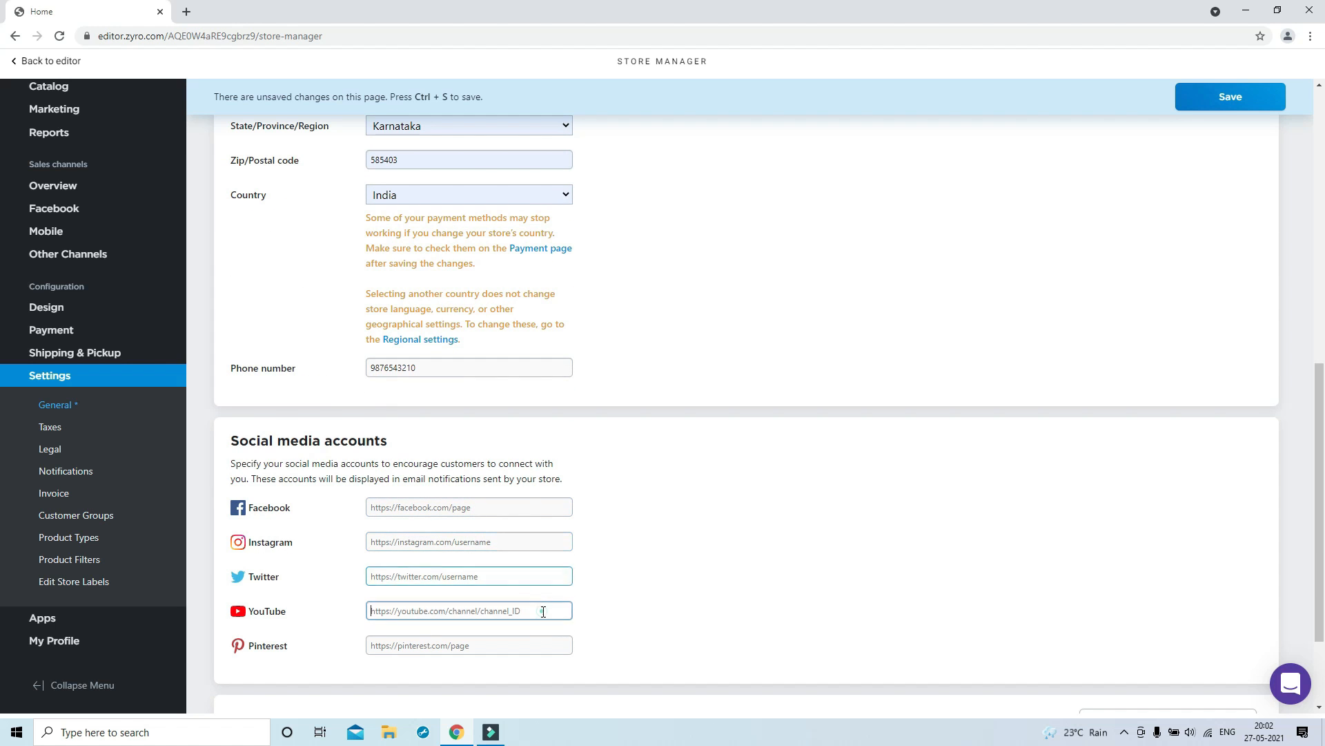
{"action": "left_click", "coordinate": [539, 644]}
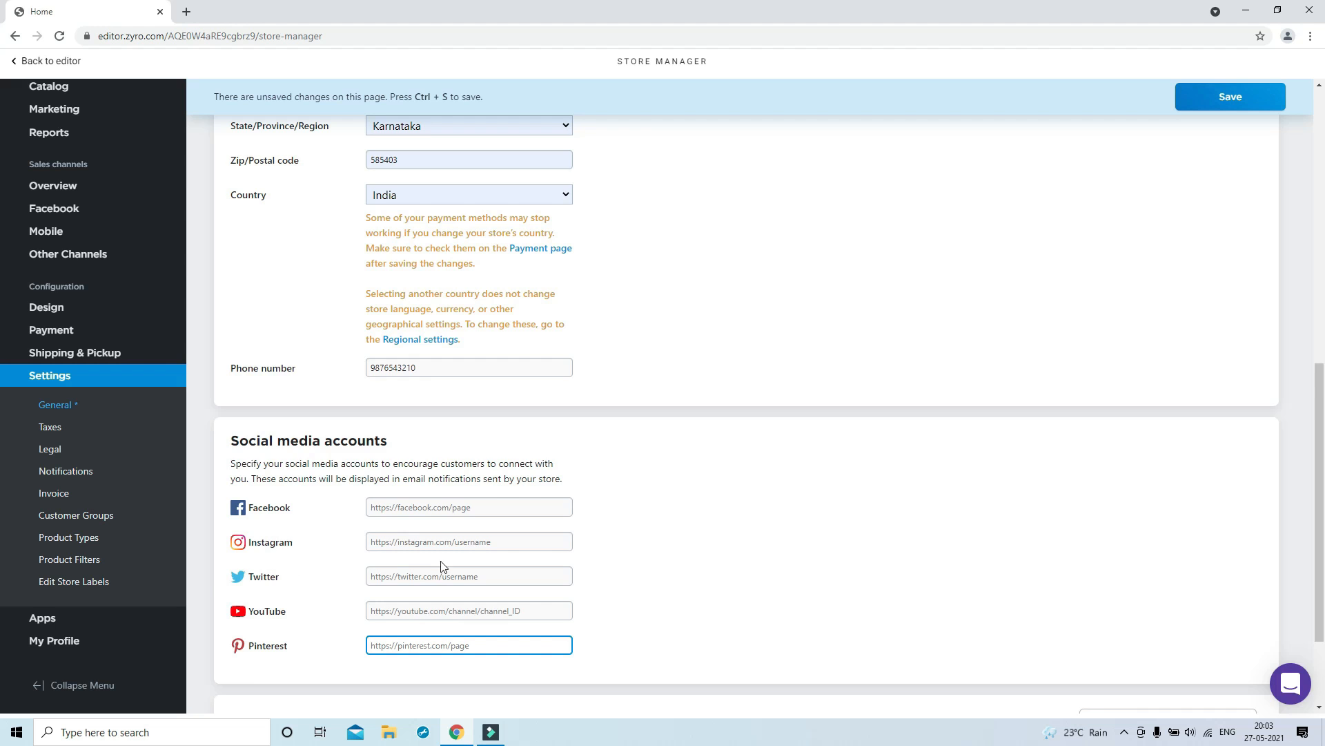
{"action": "scroll", "coordinate": [655, 558], "scroll_direction": "down", "scroll_amount": 2}
{"action": "scroll", "coordinate": [655, 558], "scroll_direction": "up", "scroll_amount": 10}
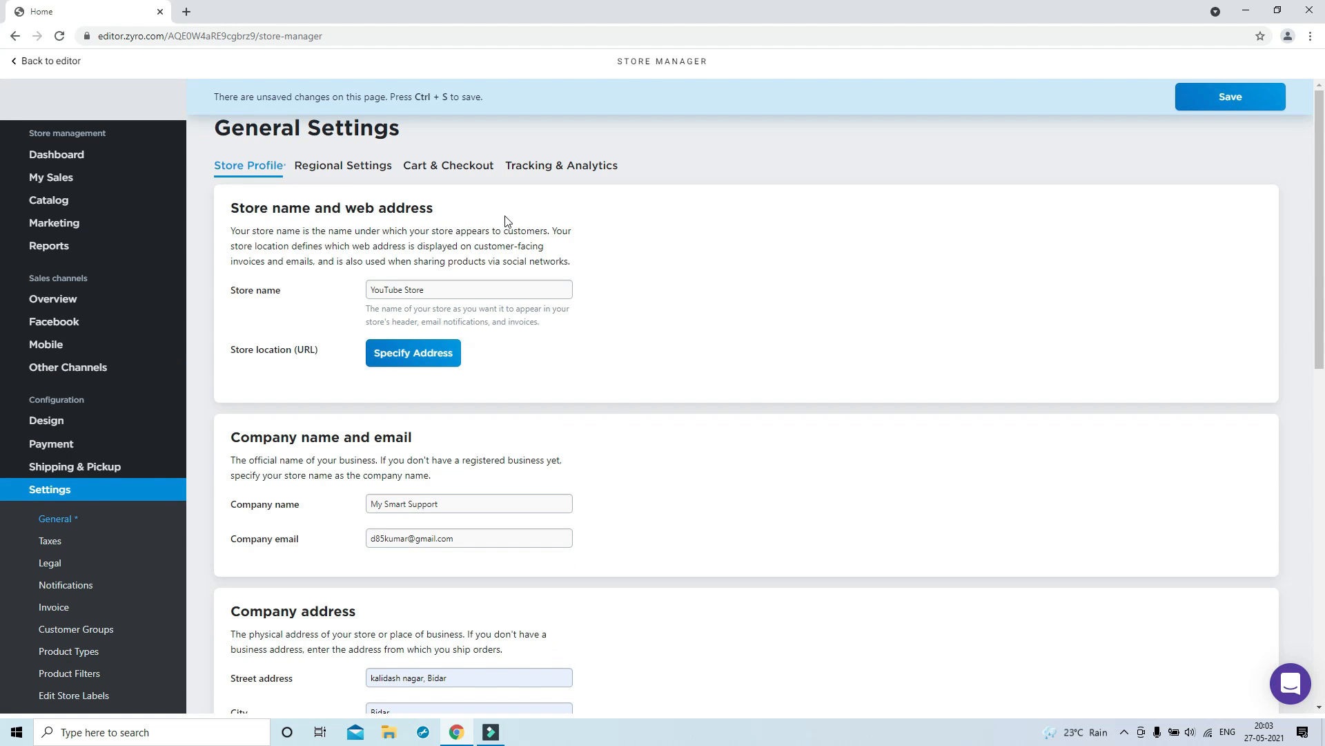
Set the store currency to Indian Rupee with a ₹ prefix, keeping the 1 999.99 price format
{"action": "left_click", "coordinate": [355, 166]}
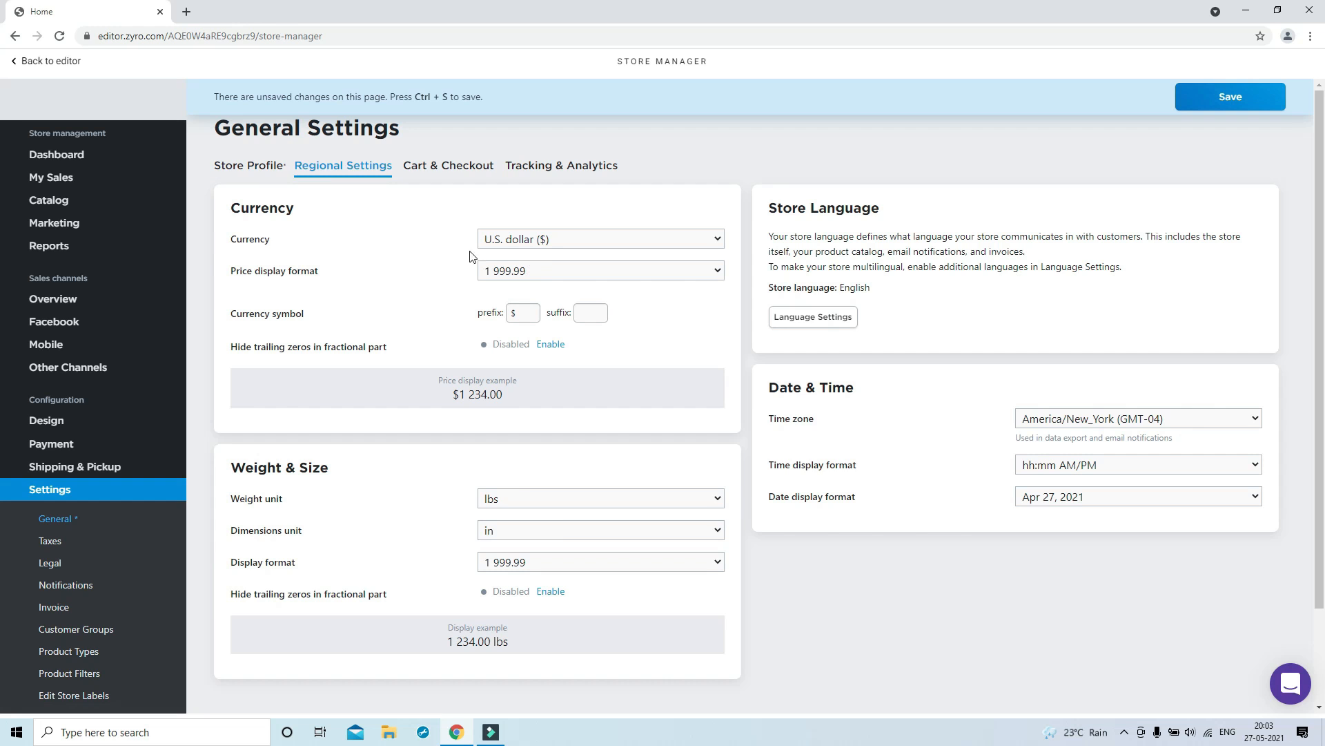
{"action": "left_click", "coordinate": [544, 241]}
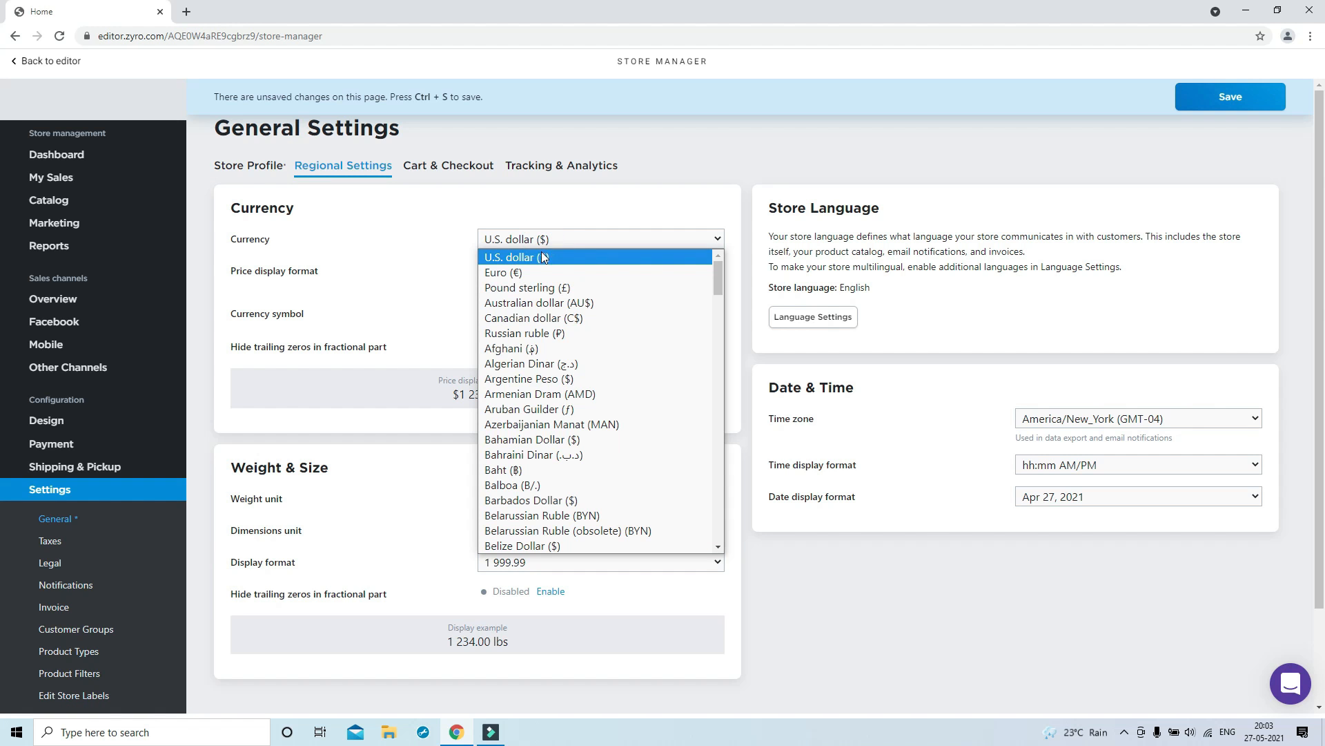
{"action": "key", "text": "i"}
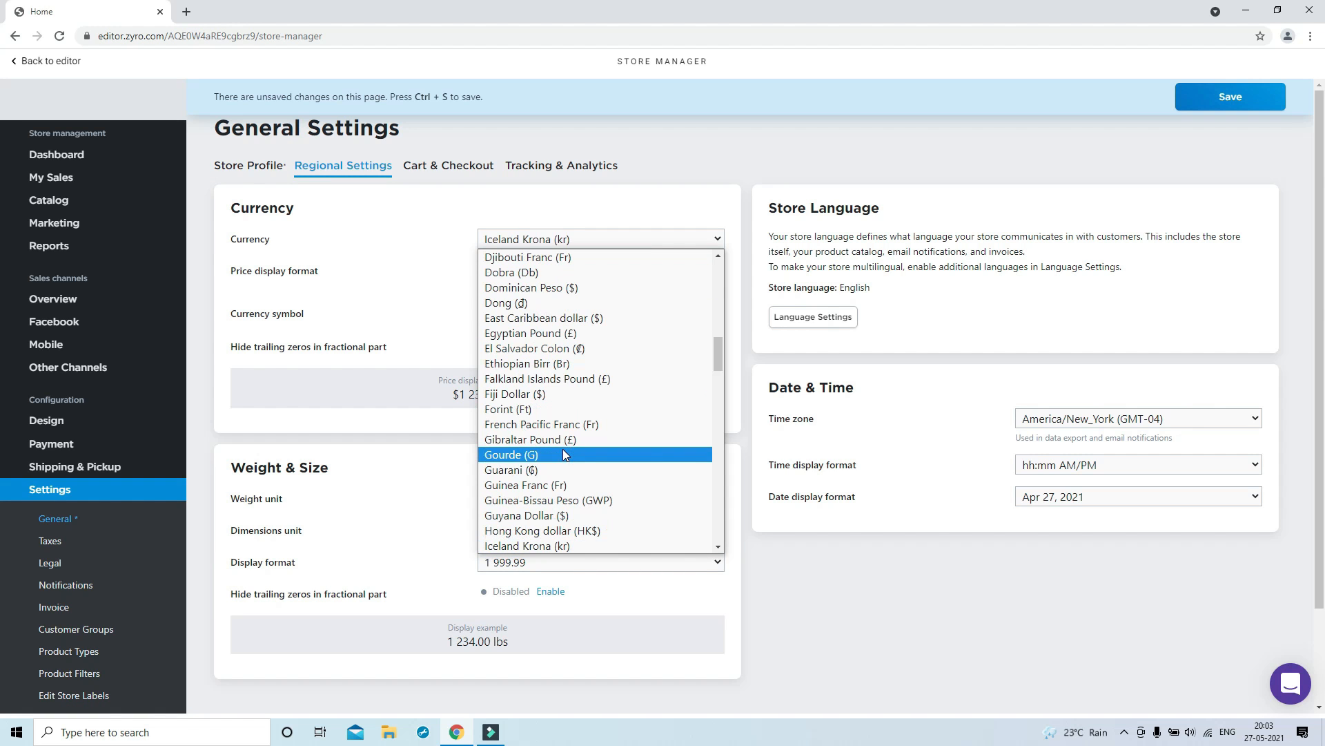
{"action": "scroll", "coordinate": [562, 449], "scroll_direction": "down", "scroll_amount": 2}
{"action": "left_click", "coordinate": [533, 423]}
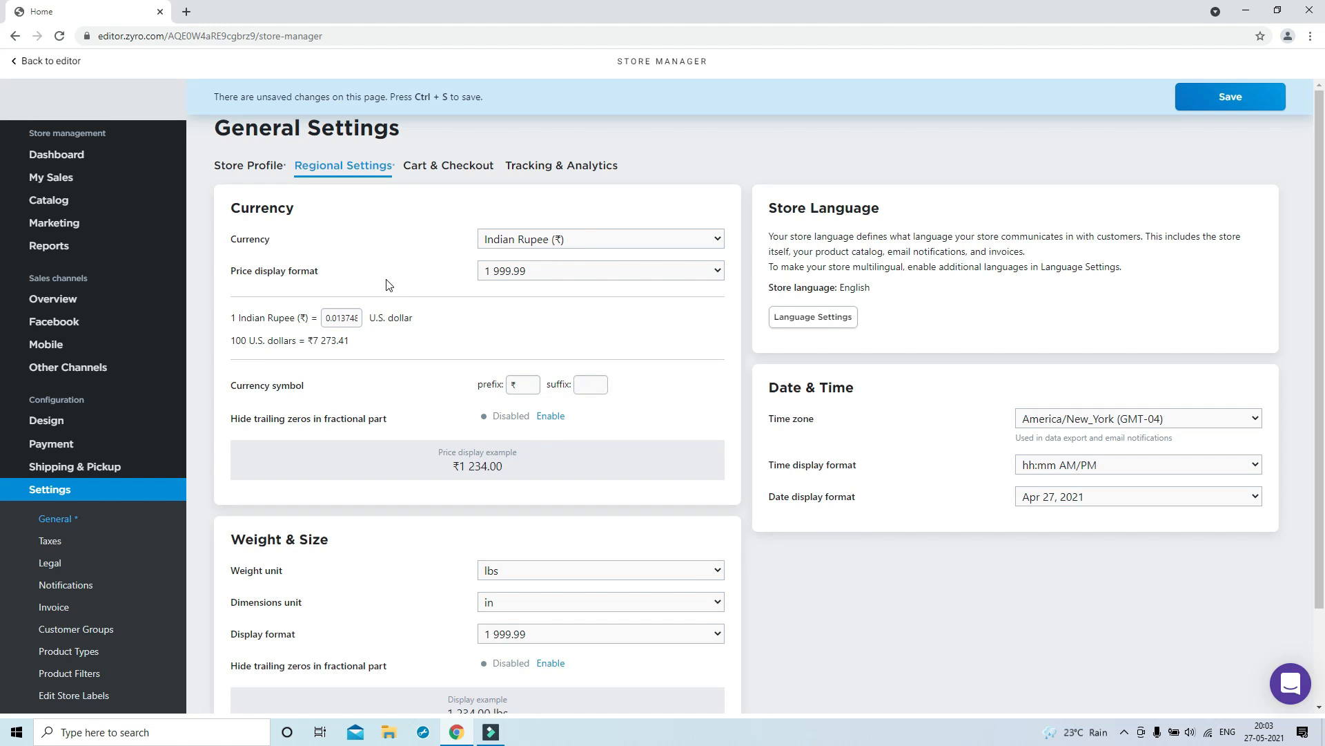
{"action": "left_click", "coordinate": [540, 272]}
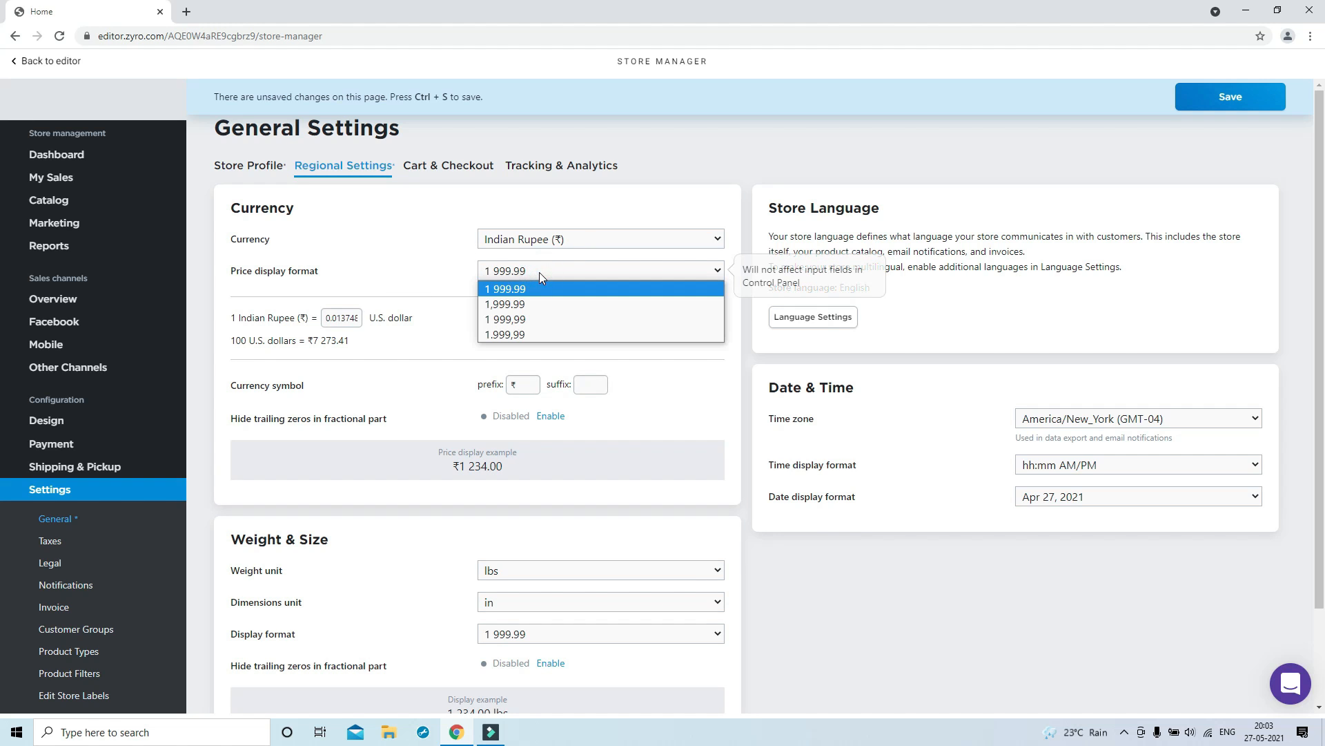
{"action": "left_click", "coordinate": [540, 272]}
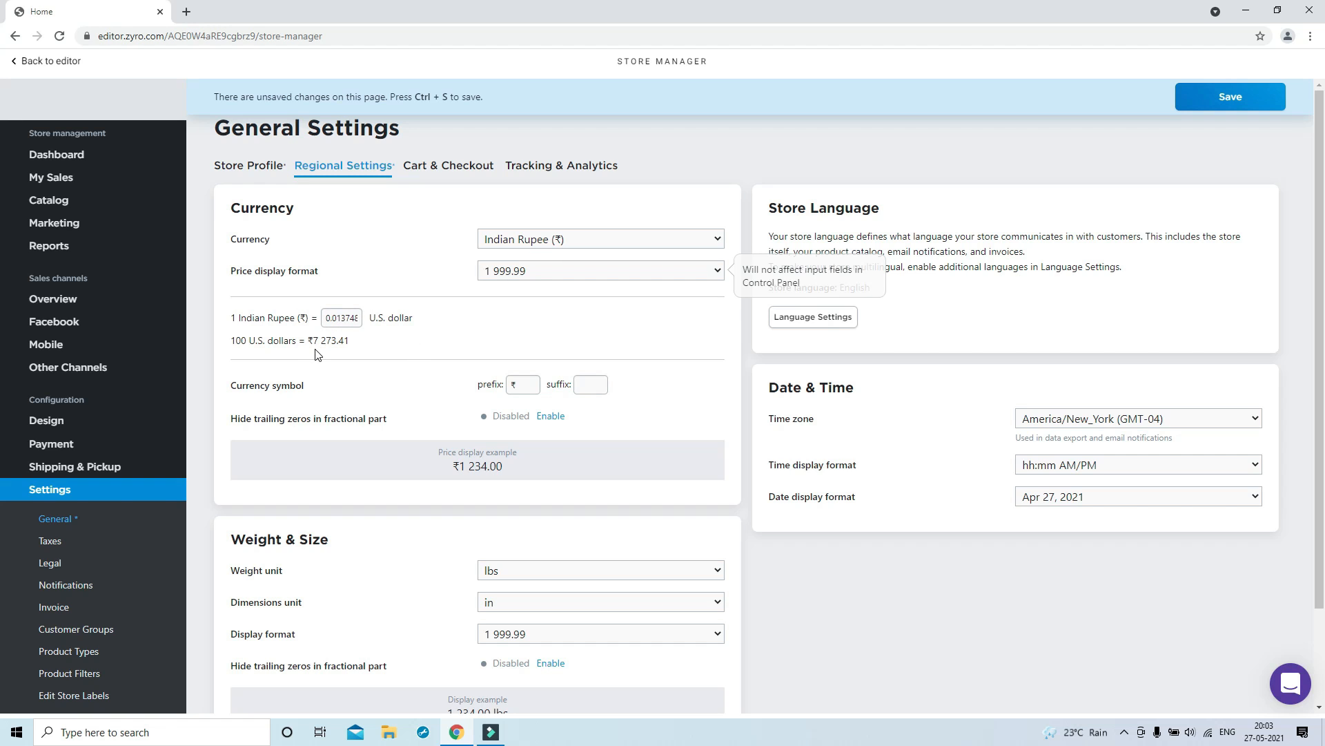
{"action": "left_click", "coordinate": [537, 387]}
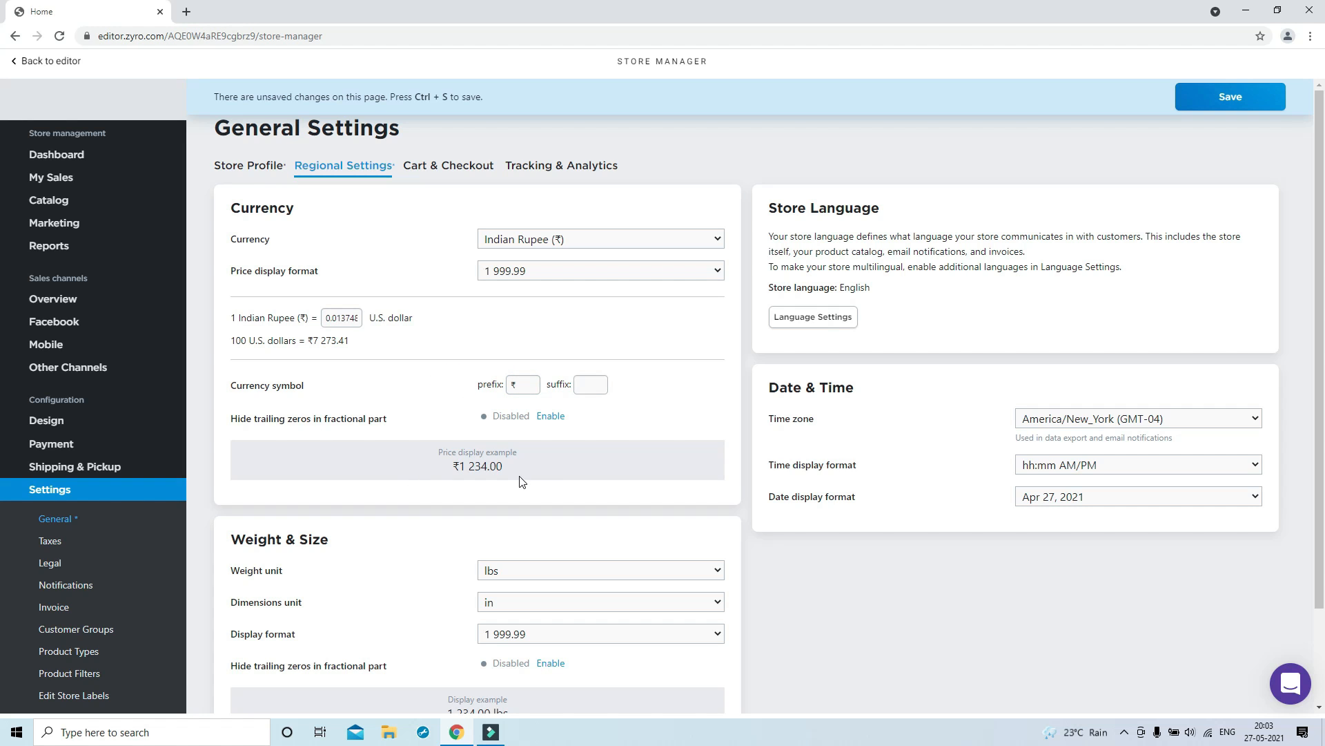
Set the store's weight unit to kg and dimensions unit to cm
{"action": "scroll", "coordinate": [510, 456], "scroll_direction": "down", "scroll_amount": 2}
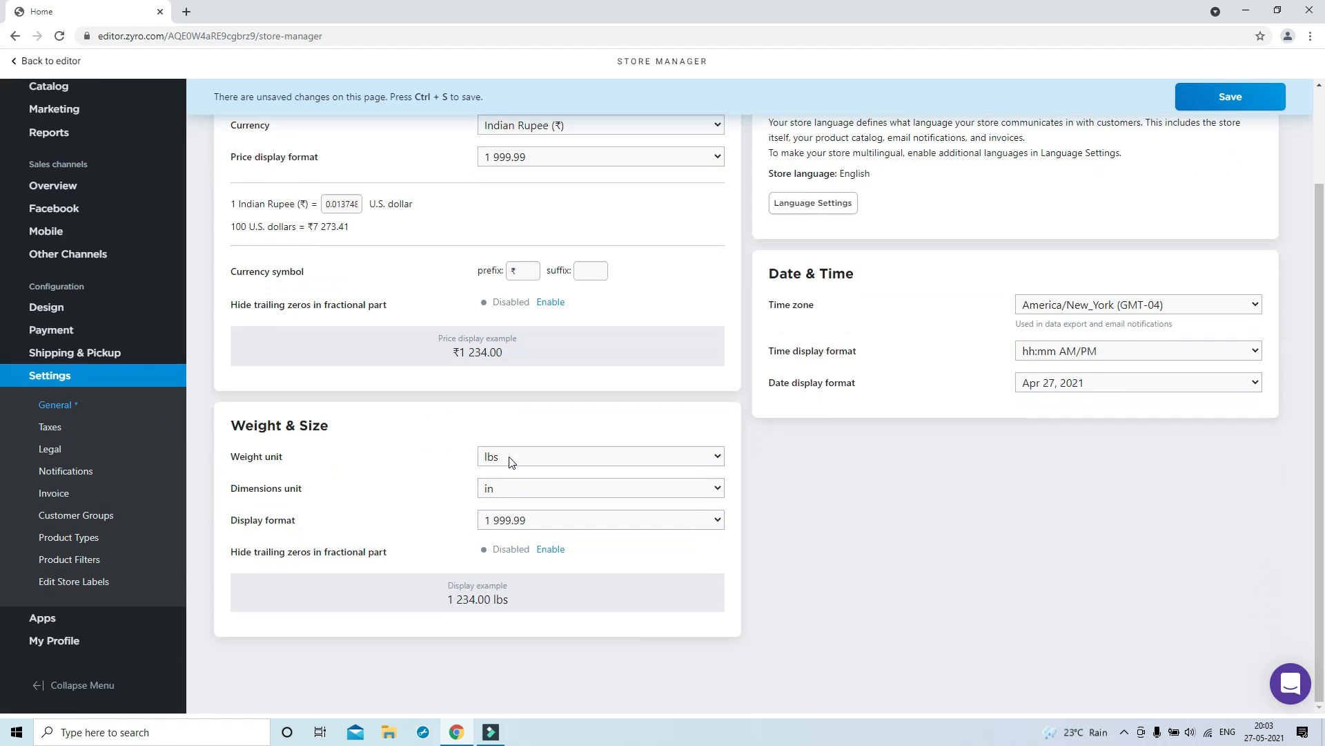
{"action": "left_click", "coordinate": [531, 457]}
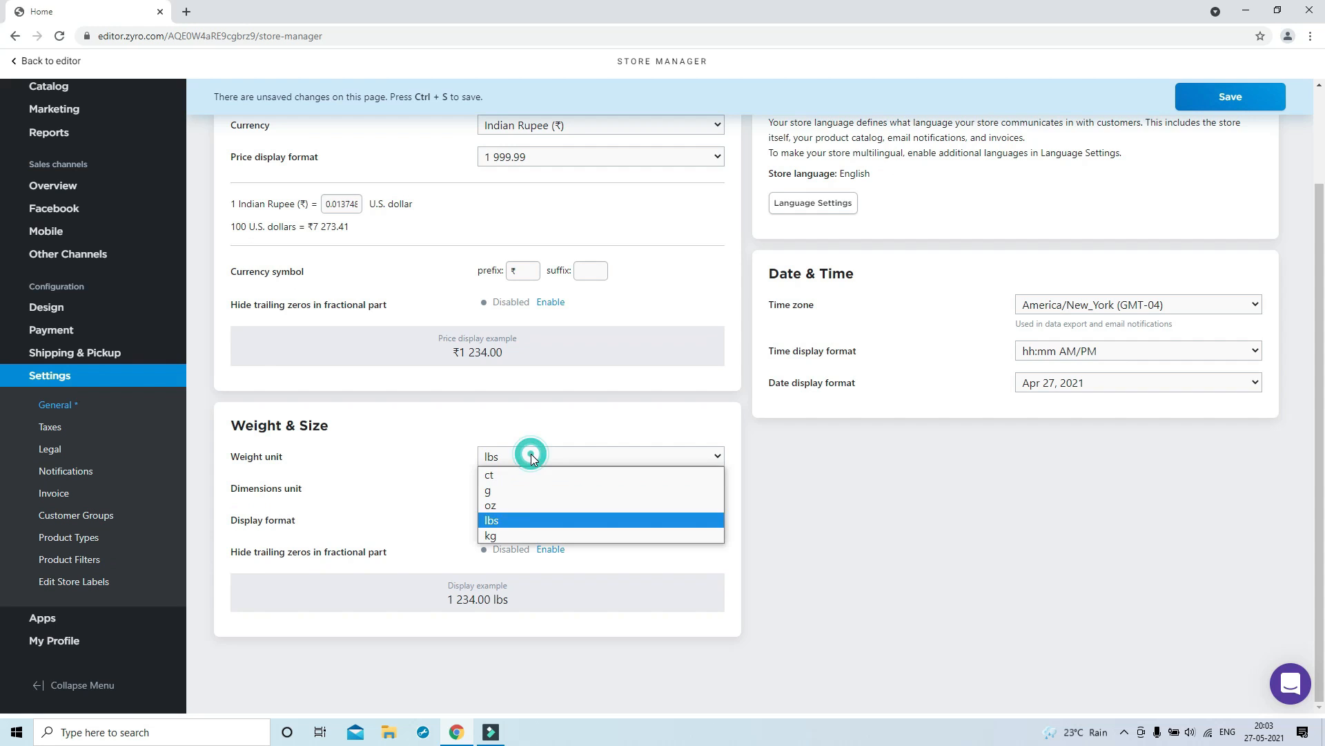
{"action": "left_click", "coordinate": [511, 533]}
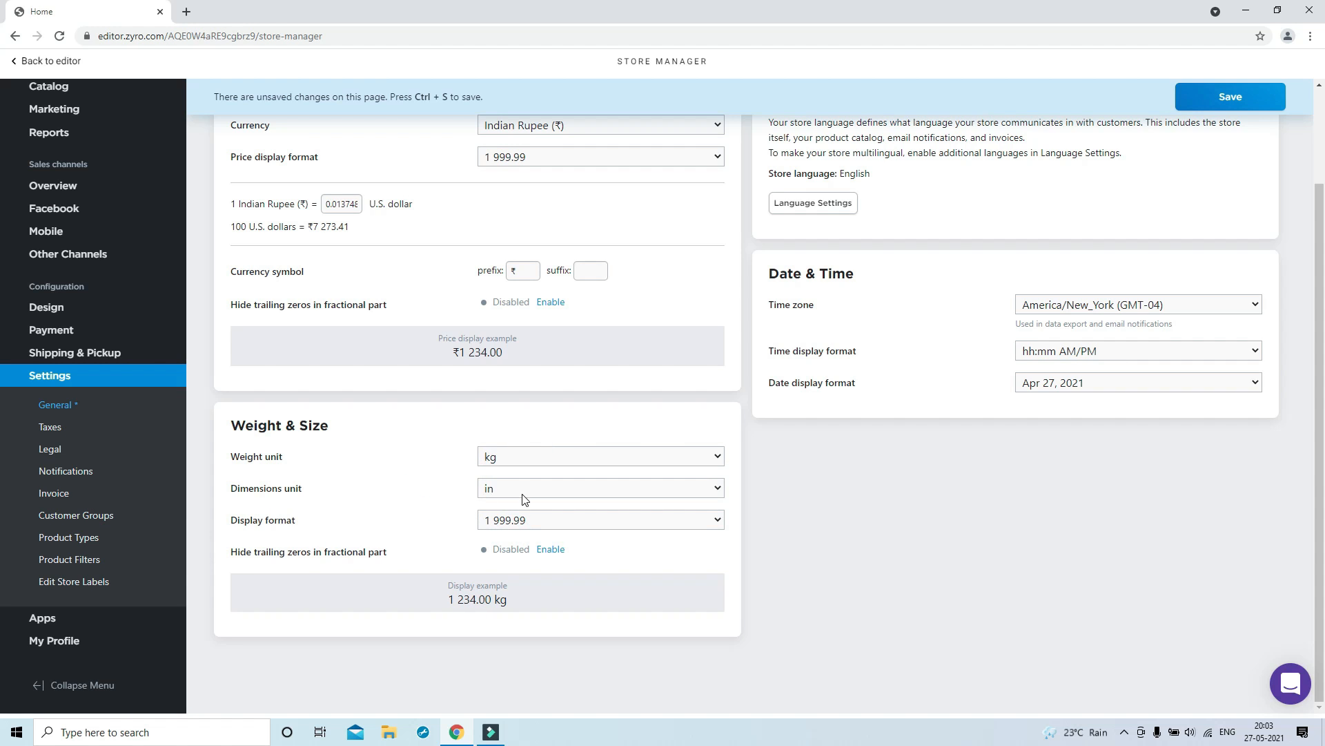
{"action": "left_click", "coordinate": [523, 494]}
{"action": "left_click", "coordinate": [508, 520]}
{"action": "left_click", "coordinate": [399, 513]}
{"action": "scroll", "coordinate": [920, 316], "scroll_direction": "up", "scroll_amount": 3}
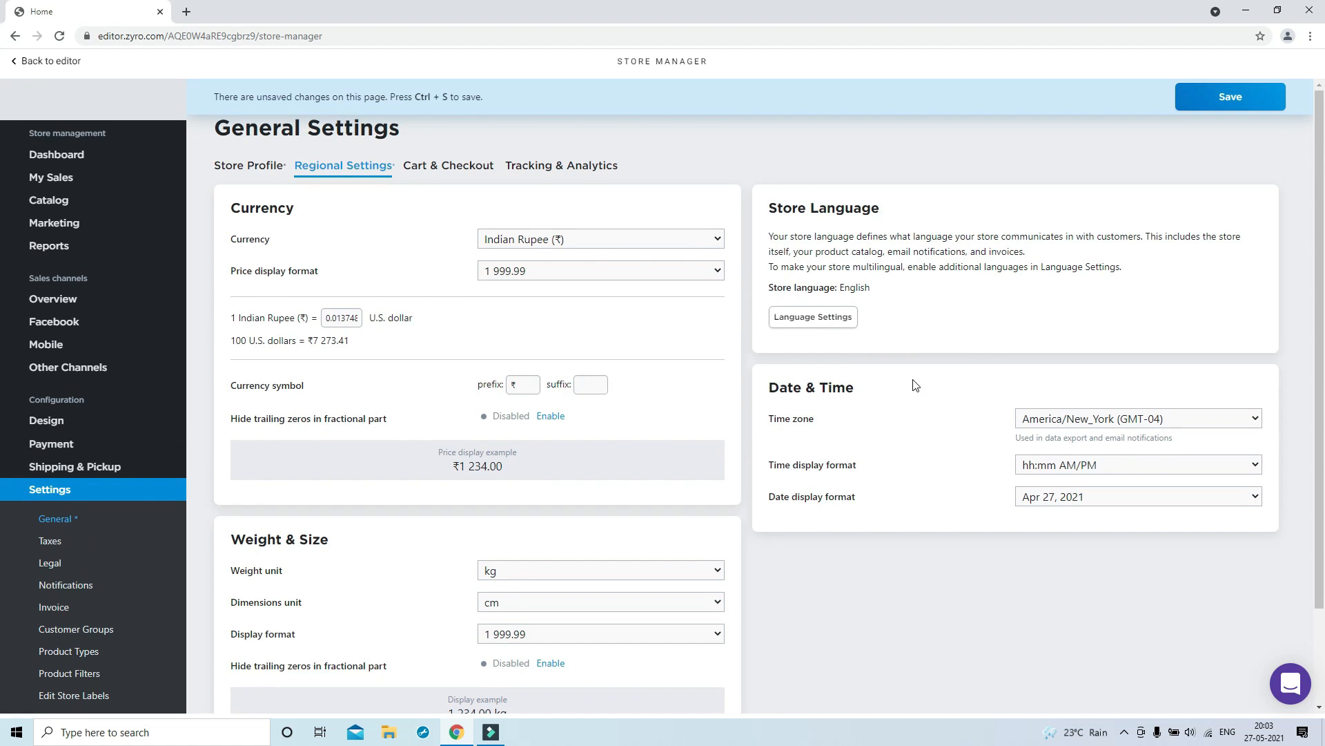
{"action": "scroll", "coordinate": [914, 381], "scroll_direction": "down", "scroll_amount": 3}
Choose Asia/Kolkata (GMT+05:30) as the time zone and save the general settings
{"action": "left_click", "coordinate": [1072, 306]}
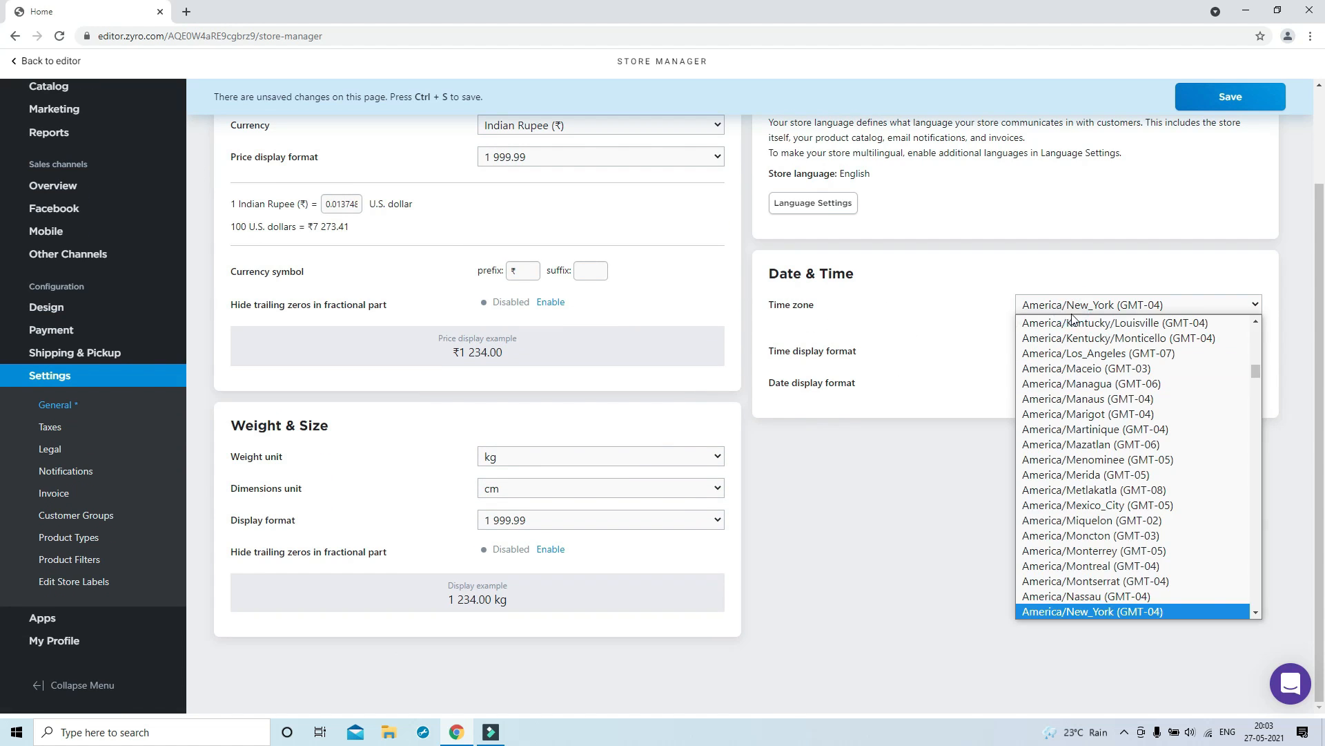
{"action": "scroll", "coordinate": [1075, 537], "scroll_direction": "down", "scroll_amount": 15}
{"action": "left_click", "coordinate": [1097, 534]}
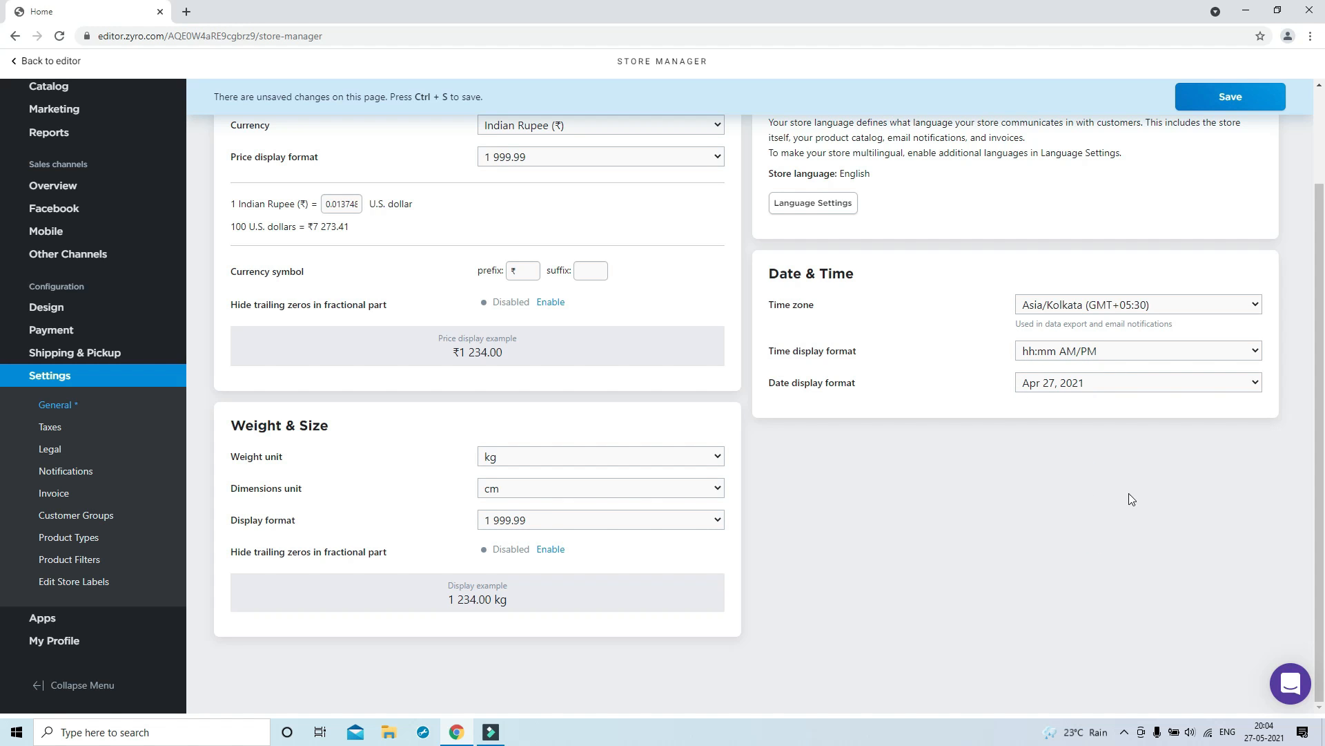
{"action": "scroll", "coordinate": [1312, 441], "scroll_direction": "up", "scroll_amount": 2}
{"action": "left_click", "coordinate": [1233, 102]}
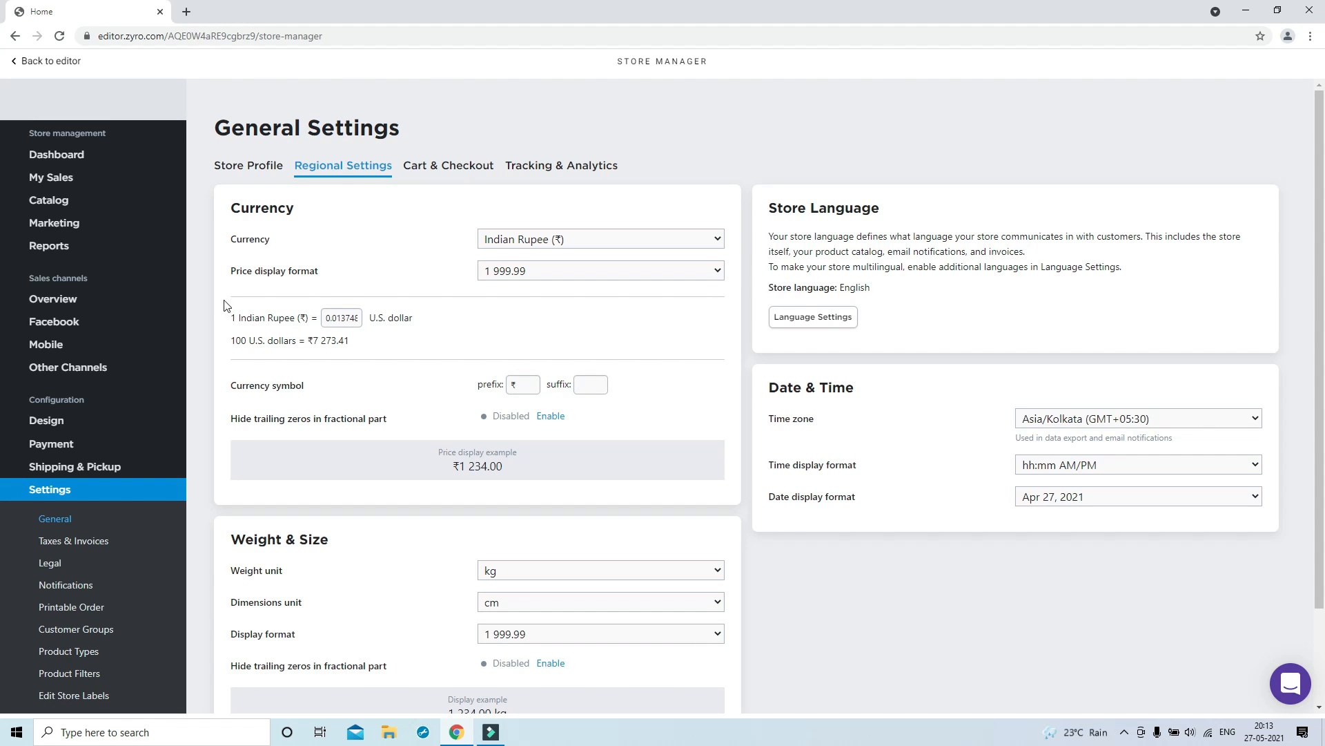
On the store Design page, compare Large, Medium and Small product image sizes, leaving Medium
{"action": "left_click", "coordinate": [47, 427]}
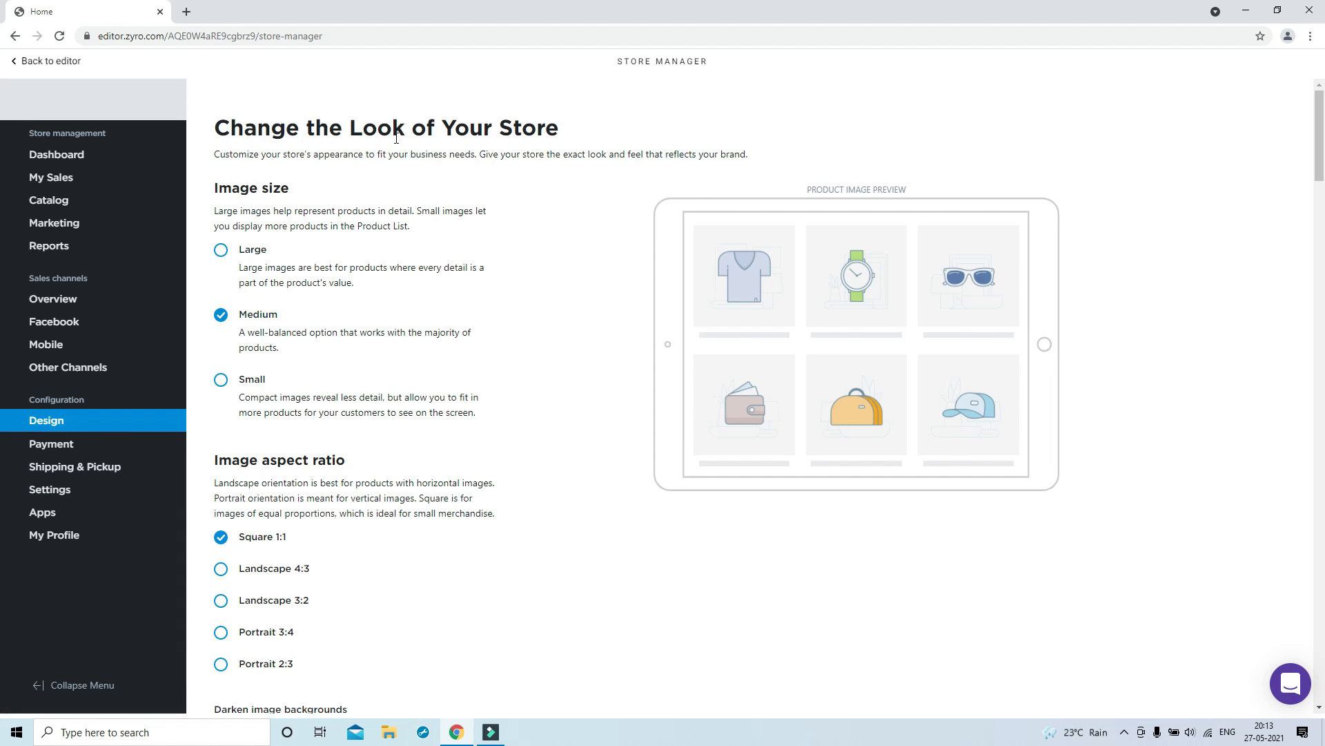
{"action": "left_click", "coordinate": [223, 254]}
{"action": "left_click", "coordinate": [222, 319]}
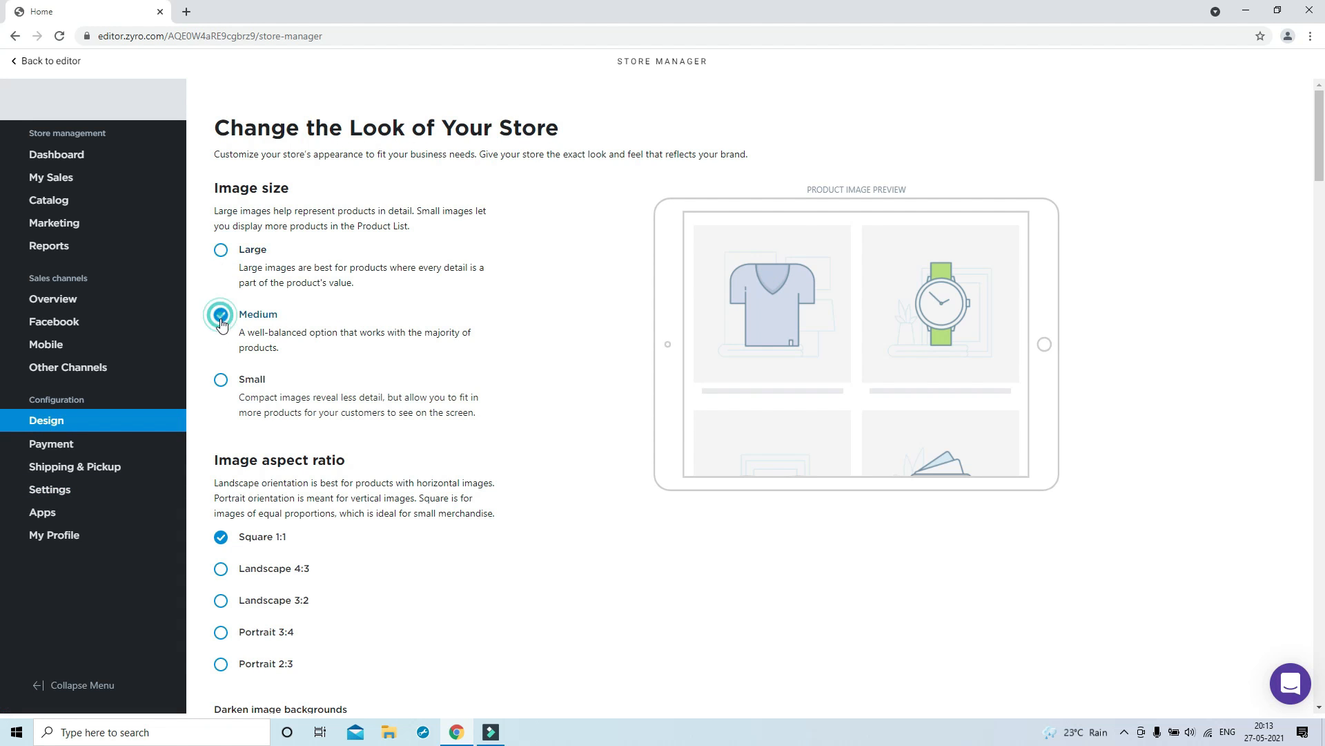
{"action": "left_click", "coordinate": [228, 386]}
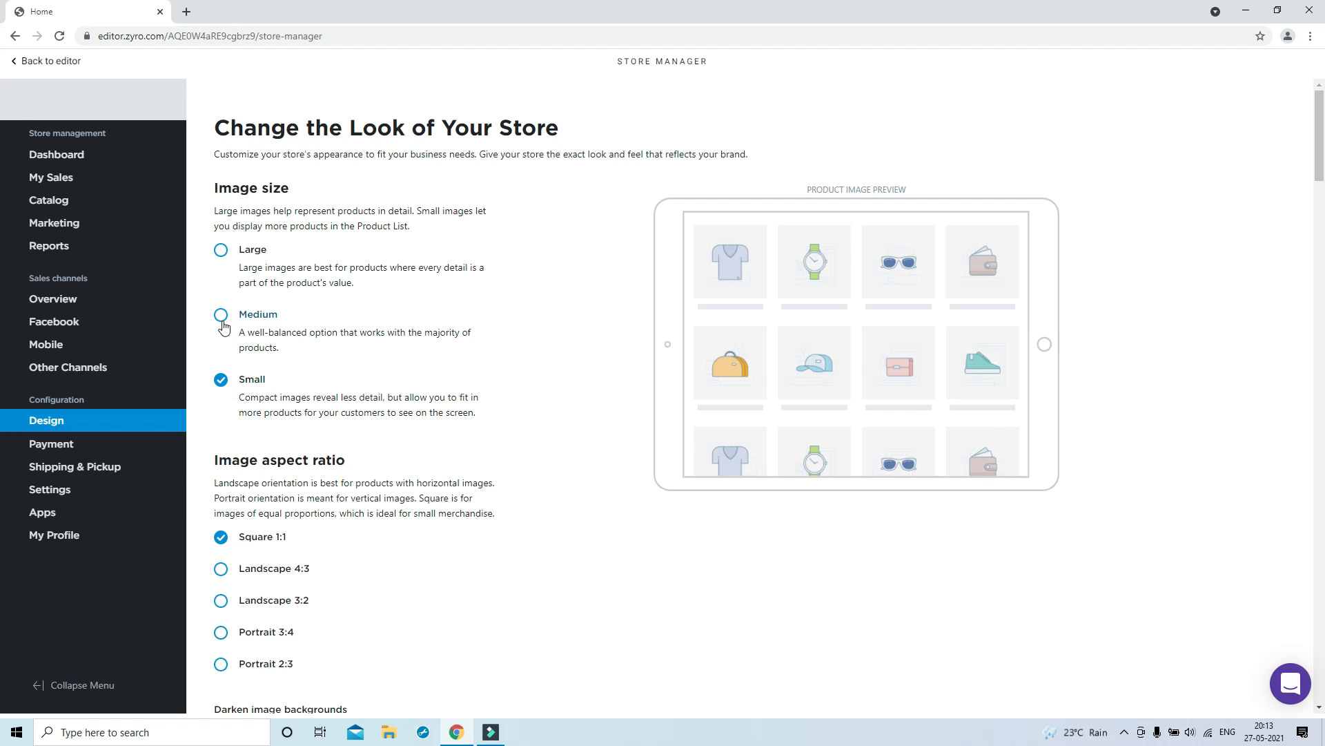
{"action": "left_click", "coordinate": [220, 319]}
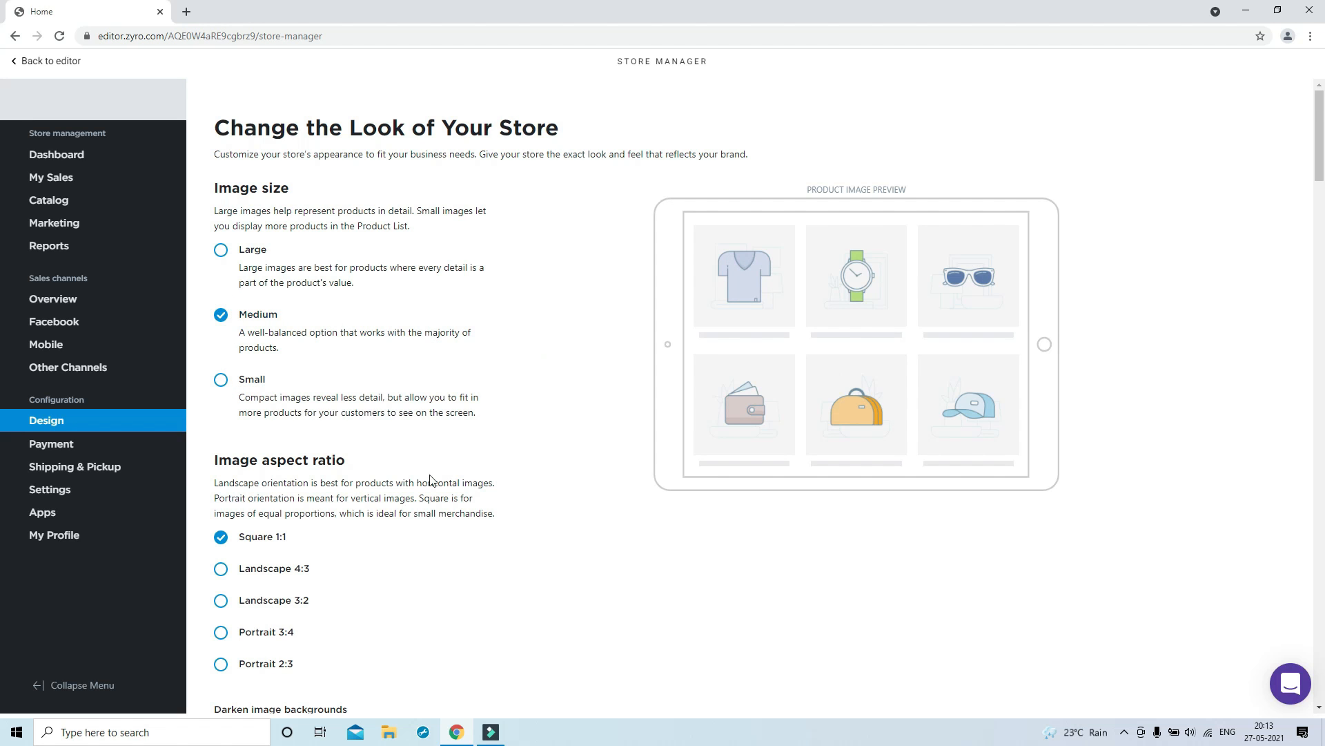
Review the remaining design options, keeping Darken image backgrounds on Enable
{"action": "scroll", "coordinate": [399, 459], "scroll_direction": "down", "scroll_amount": 2}
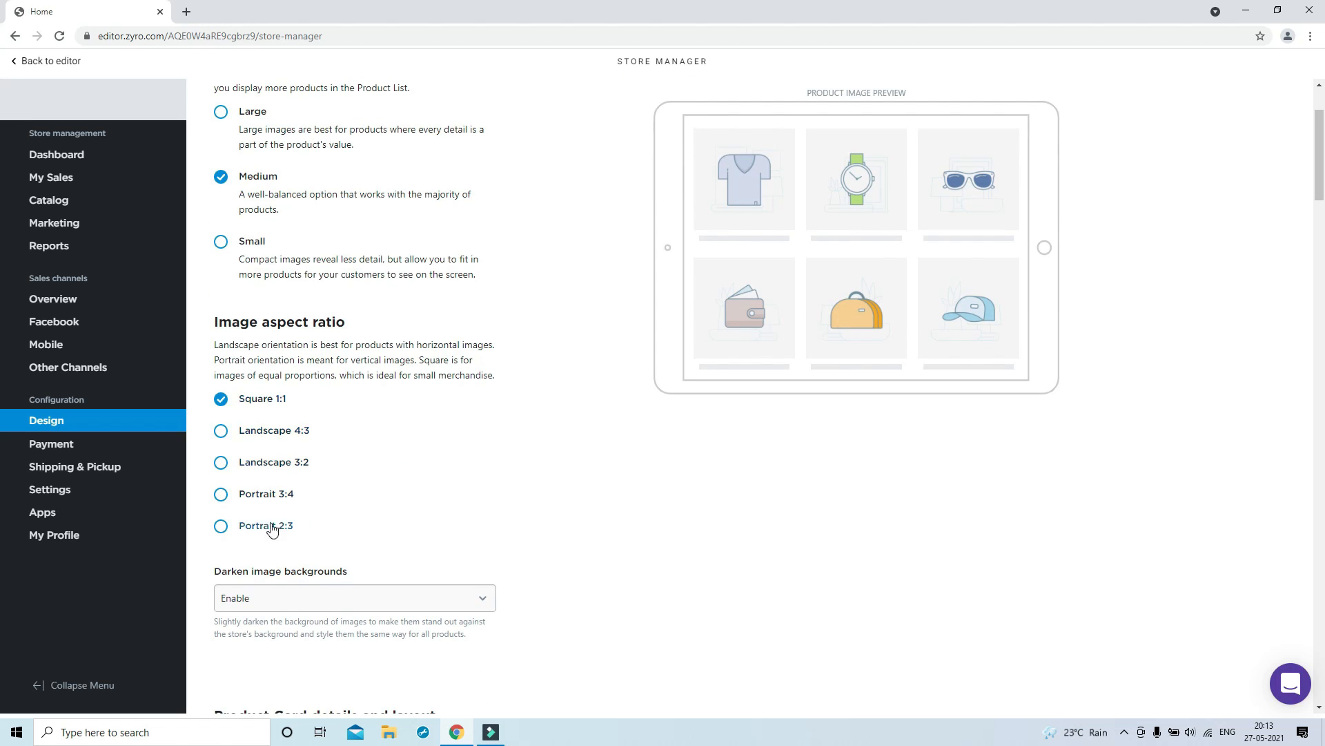
{"action": "scroll", "coordinate": [357, 424], "scroll_direction": "down", "scroll_amount": 4}
{"action": "left_click", "coordinate": [337, 331]}
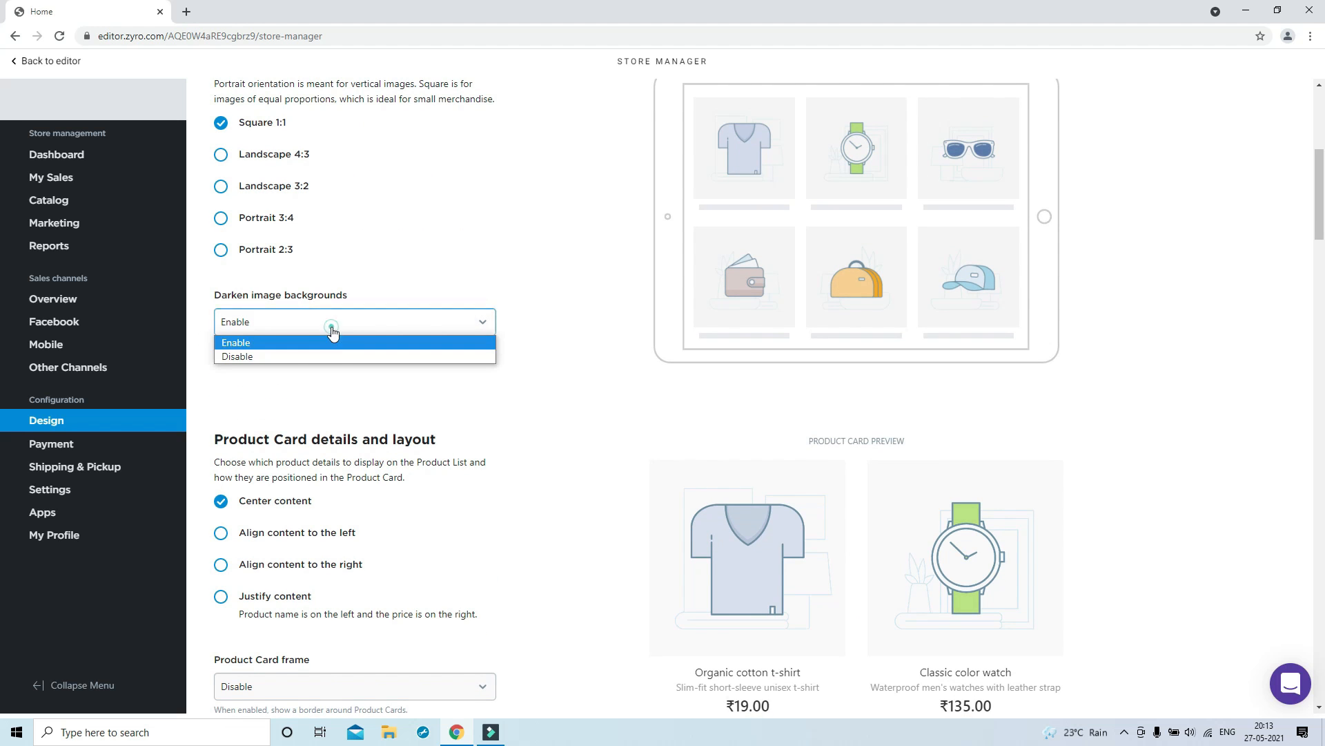
{"action": "left_click", "coordinate": [332, 330]}
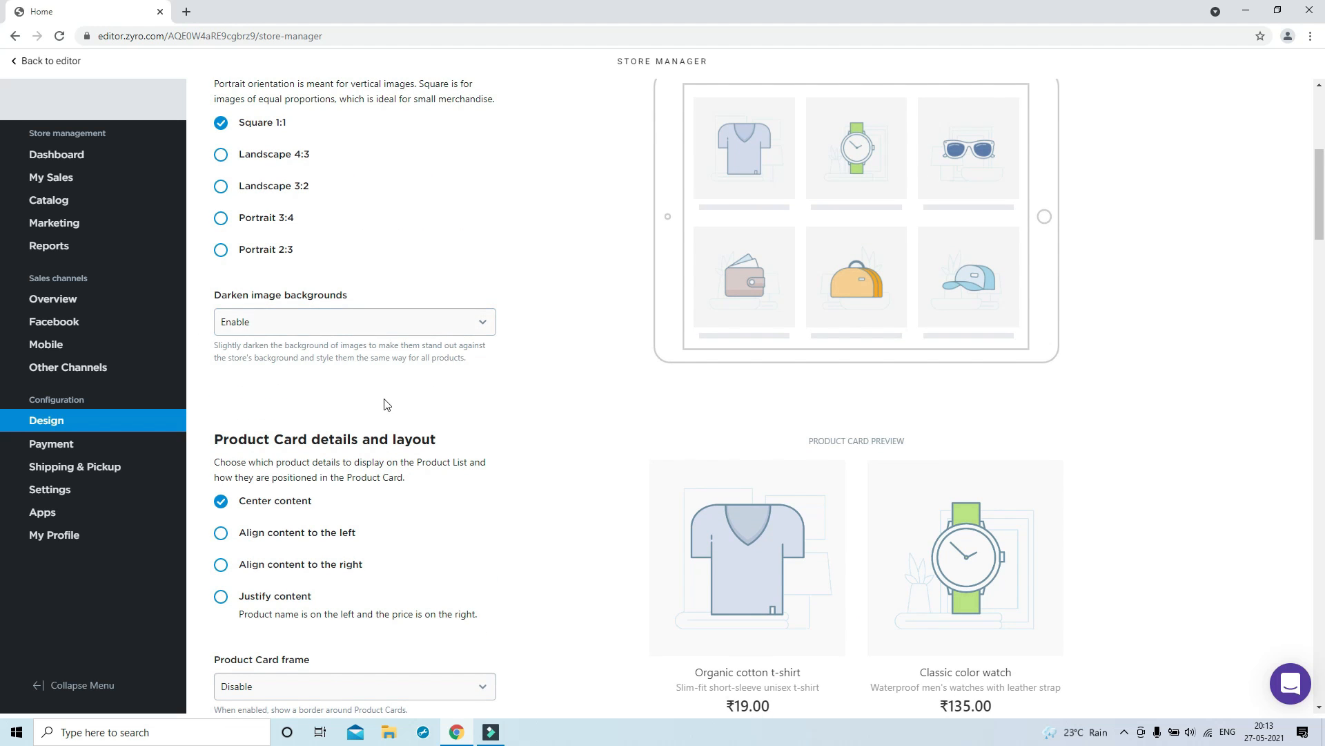
{"action": "scroll", "coordinate": [459, 426], "scroll_direction": "down", "scroll_amount": 3}
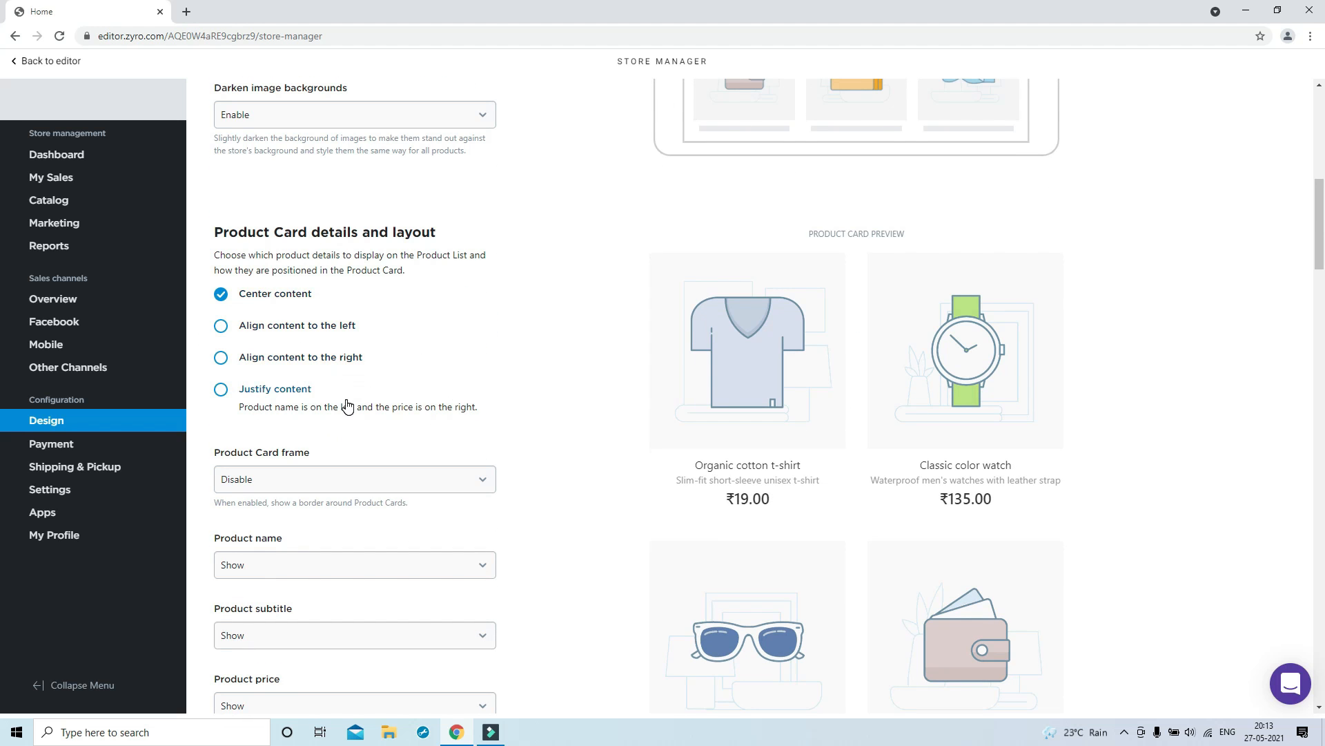
{"action": "scroll", "coordinate": [347, 403], "scroll_direction": "down", "scroll_amount": 2}
{"action": "scroll", "coordinate": [348, 404], "scroll_direction": "down", "scroll_amount": 4}
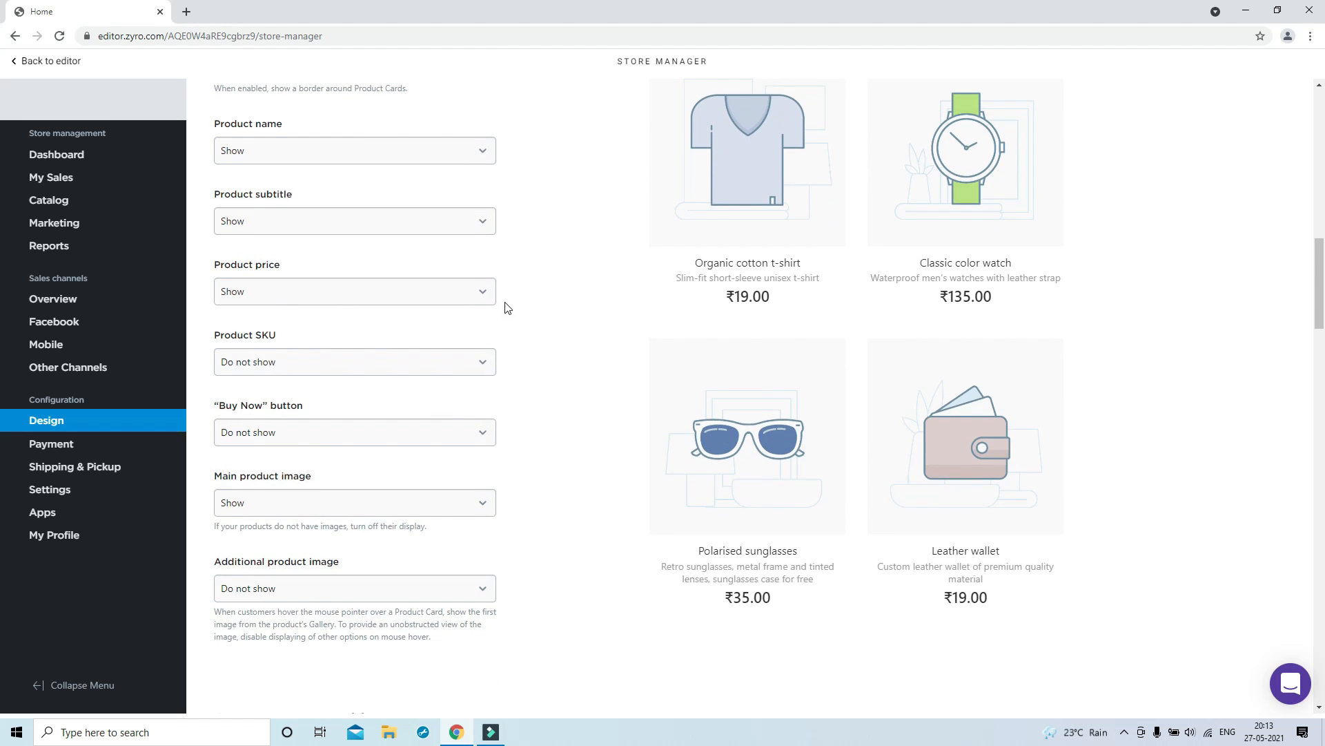
{"action": "scroll", "coordinate": [527, 330], "scroll_direction": "up", "scroll_amount": 15}
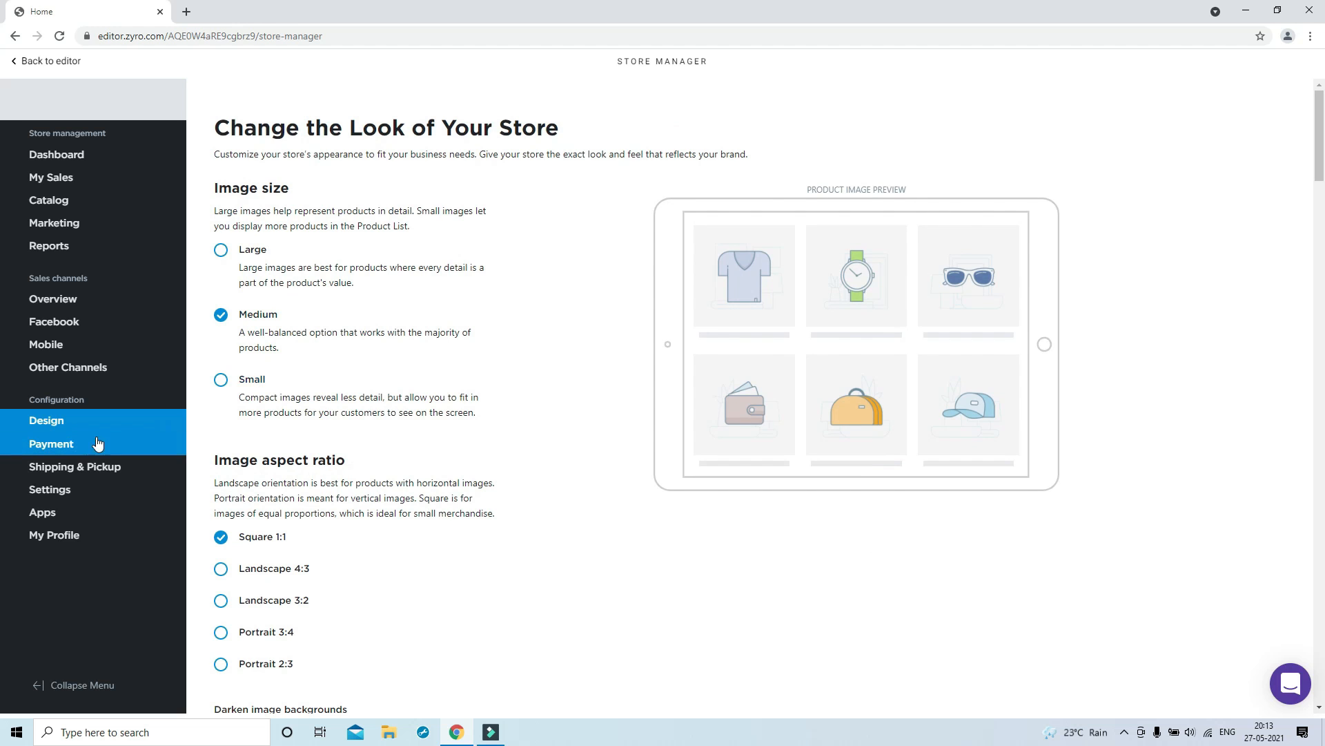
Turn on Cash on Delivery in Payment settings and browse the available payment providers
{"action": "left_click", "coordinate": [76, 443]}
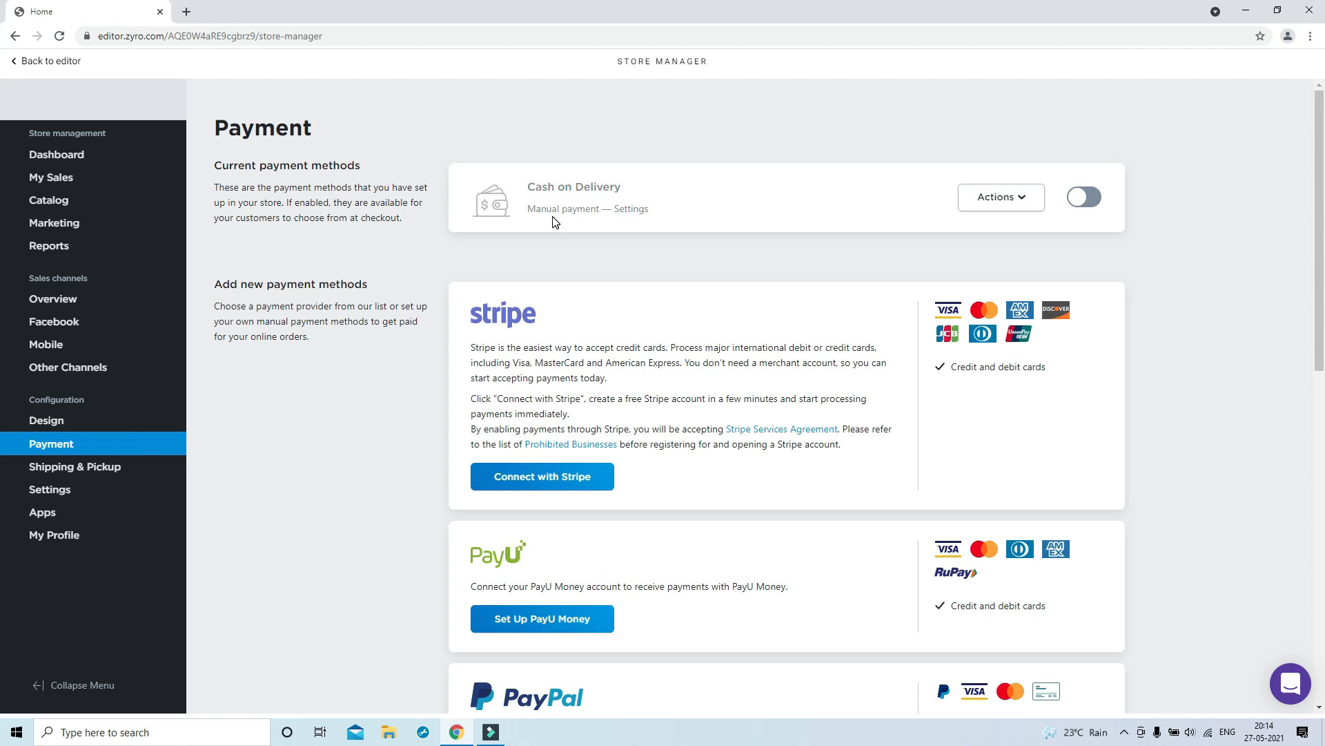
{"action": "left_click", "coordinate": [1094, 200]}
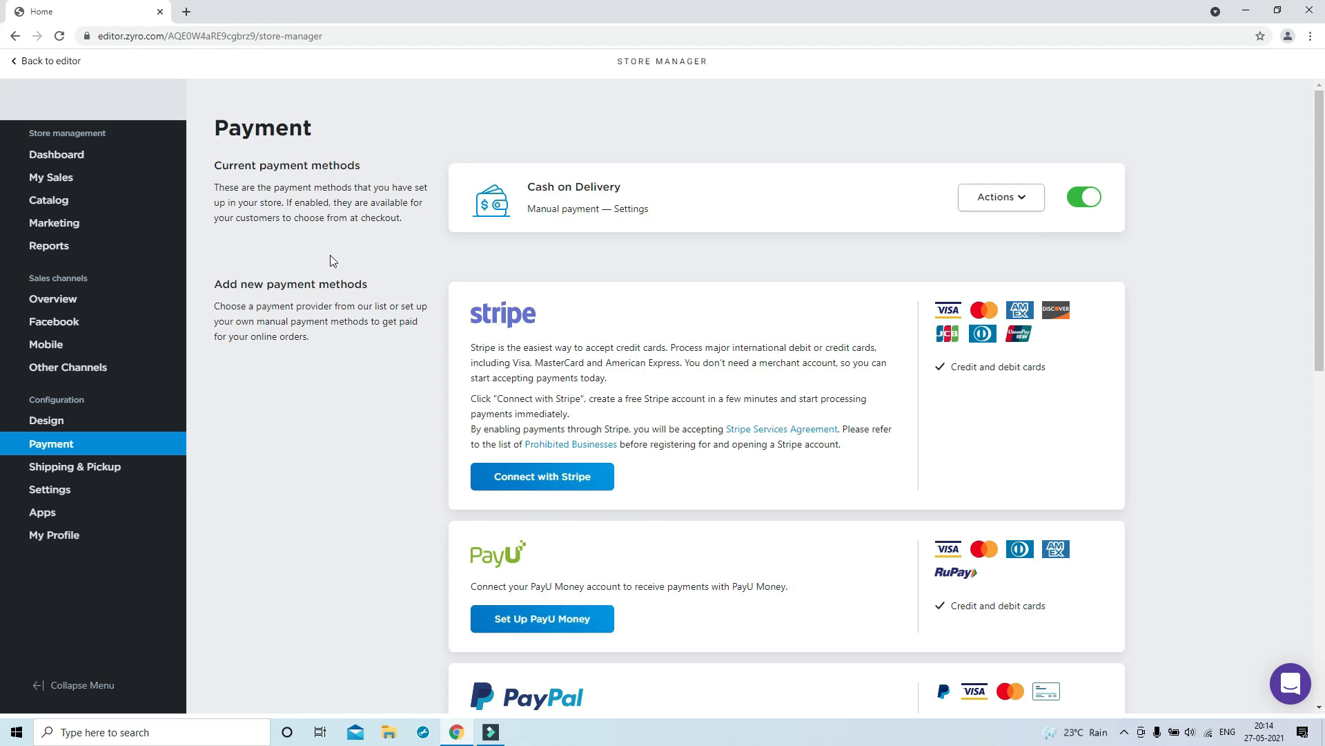
{"action": "scroll", "coordinate": [559, 328], "scroll_direction": "down", "scroll_amount": 2}
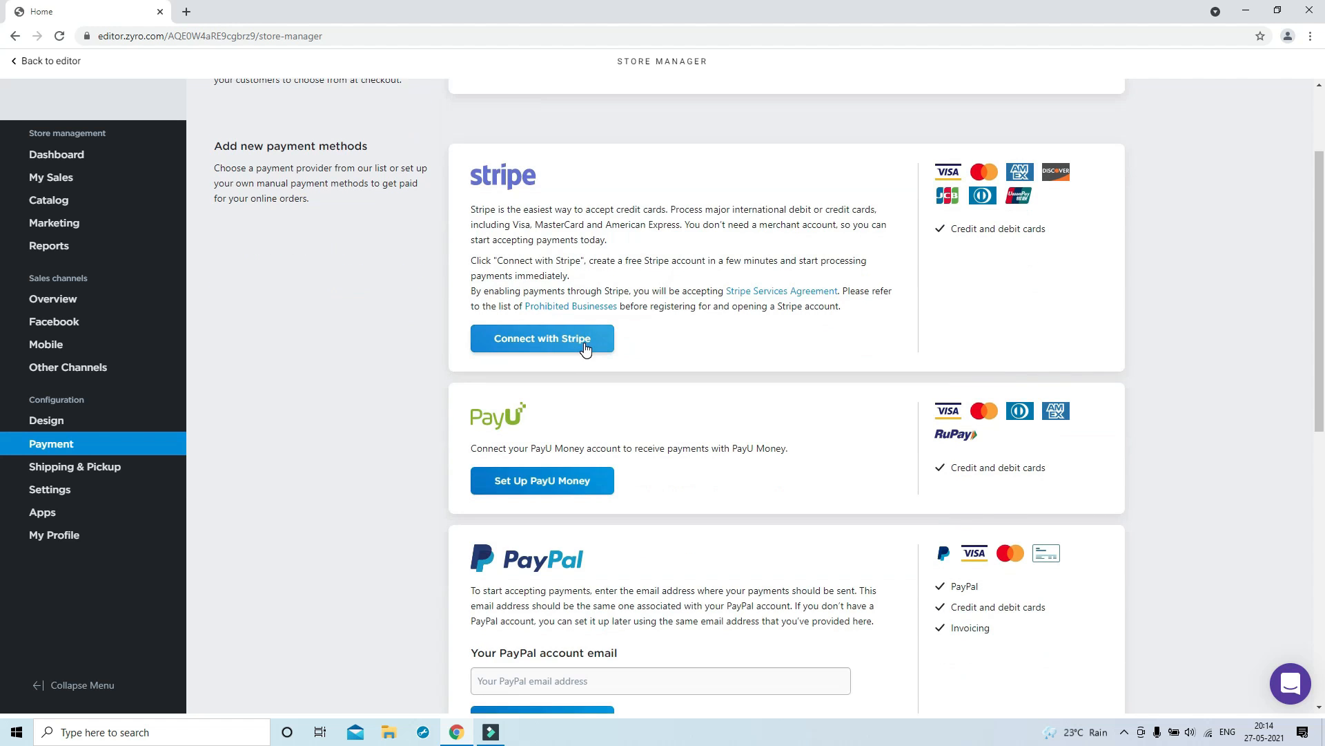
{"action": "scroll", "coordinate": [876, 261], "scroll_direction": "down", "scroll_amount": 4}
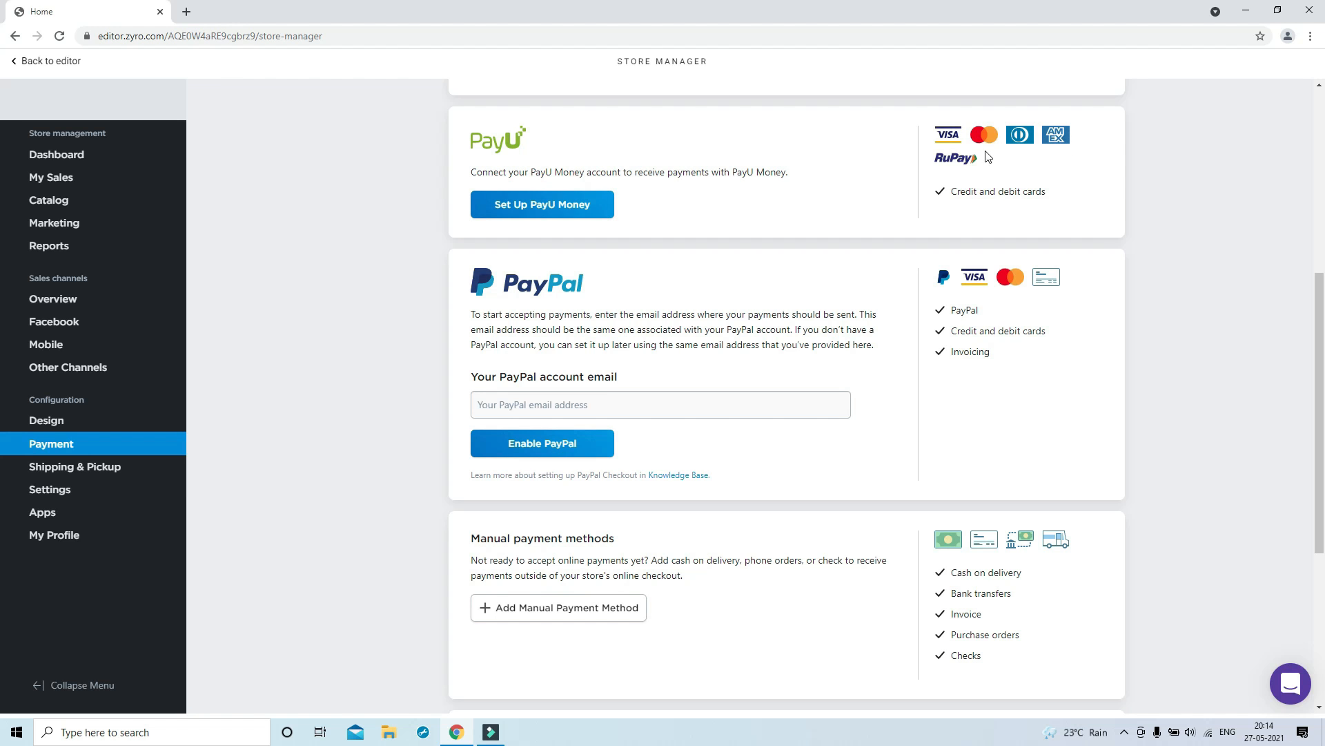
{"action": "scroll", "coordinate": [952, 172], "scroll_direction": "up", "scroll_amount": 3}
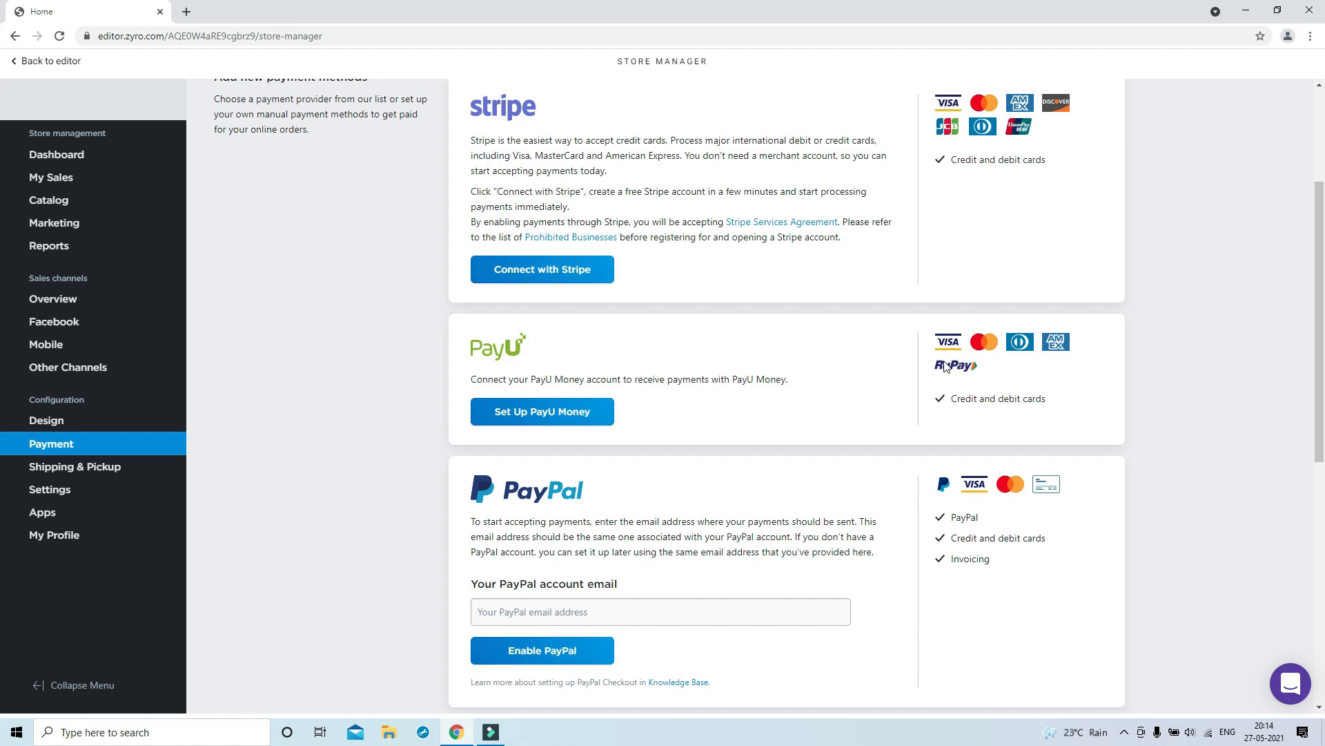
Look at the PayU Money Merchant Key and Salt fields, then go back without filling them
{"action": "left_click", "coordinate": [575, 414]}
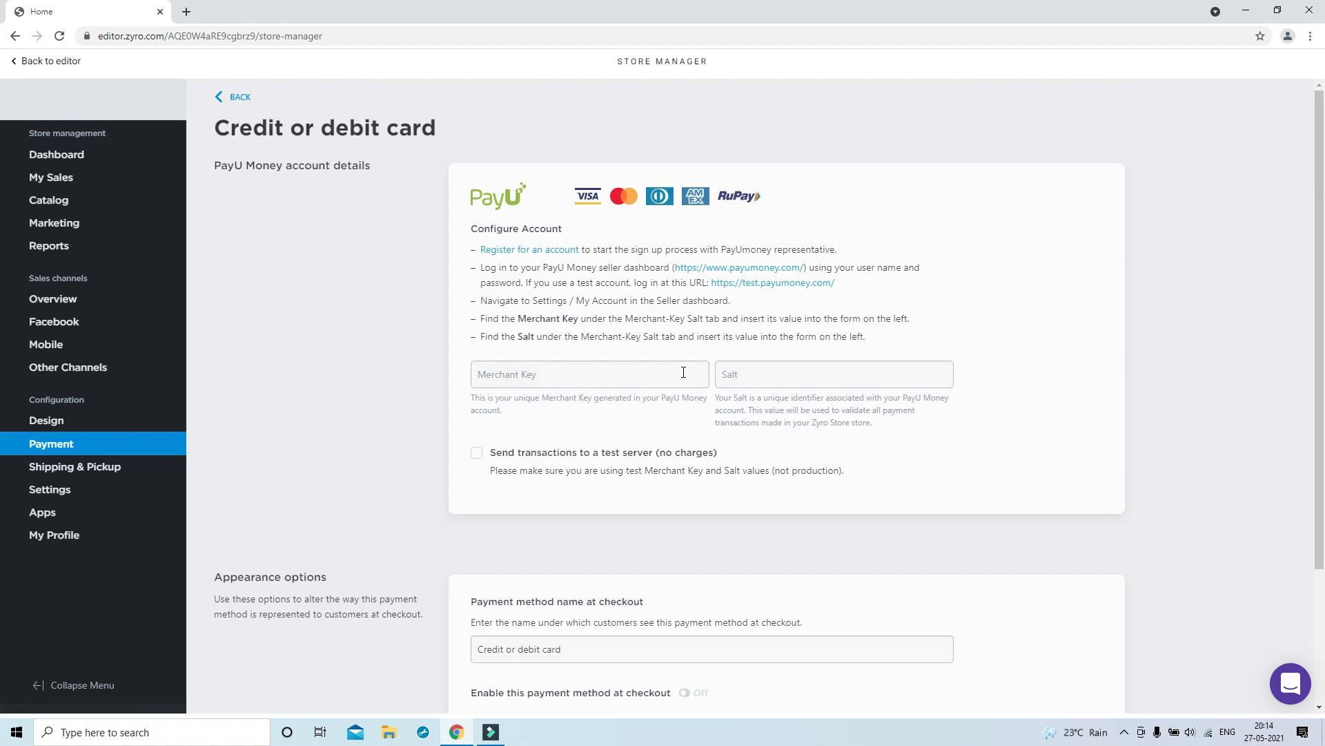
{"action": "left_click", "coordinate": [607, 374]}
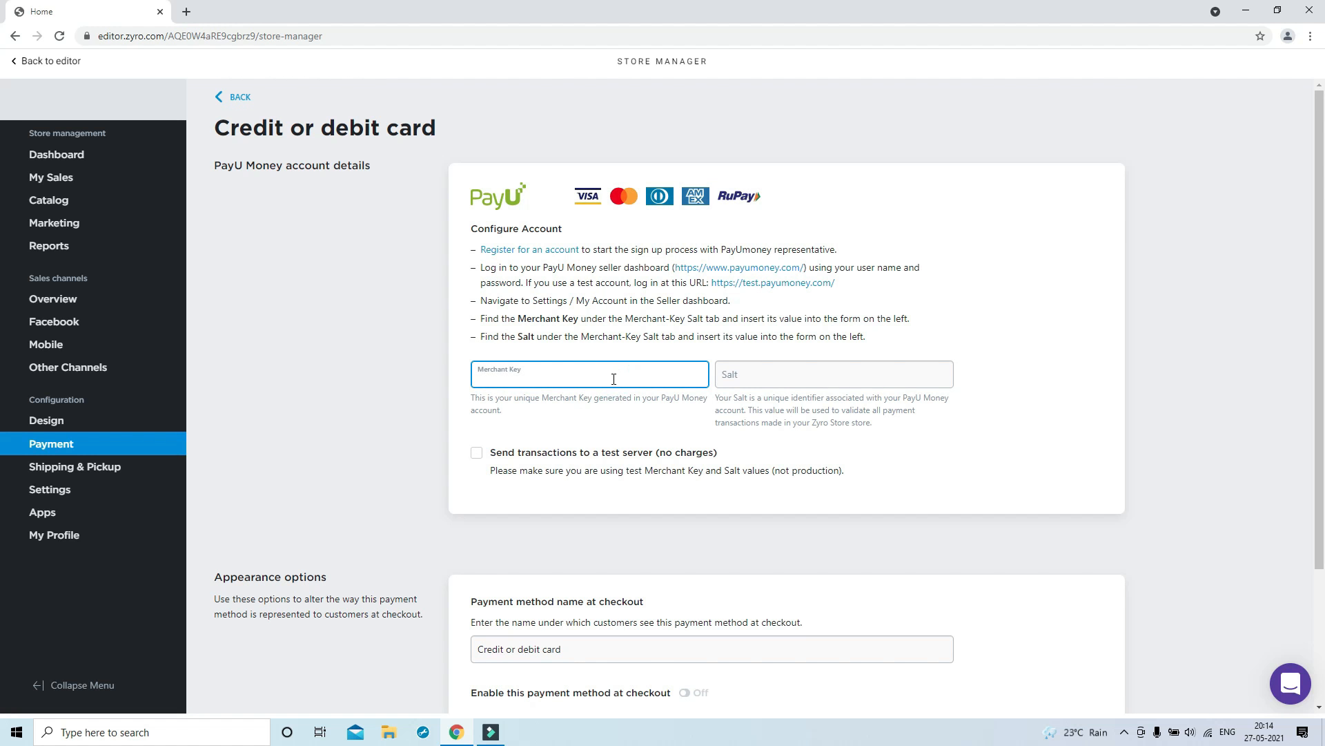
{"action": "left_click", "coordinate": [770, 369]}
{"action": "scroll", "coordinate": [700, 376], "scroll_direction": "down", "scroll_amount": 1}
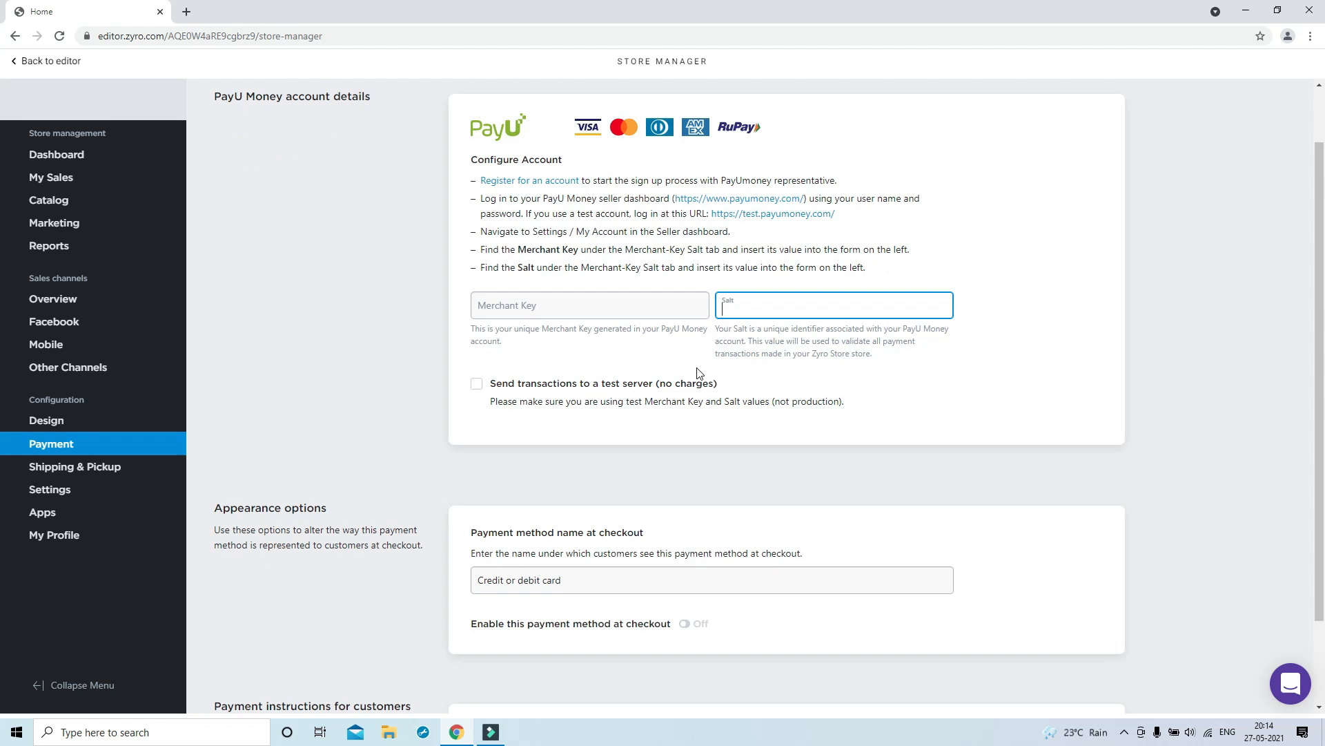
{"action": "scroll", "coordinate": [775, 497], "scroll_direction": "up", "scroll_amount": 1}
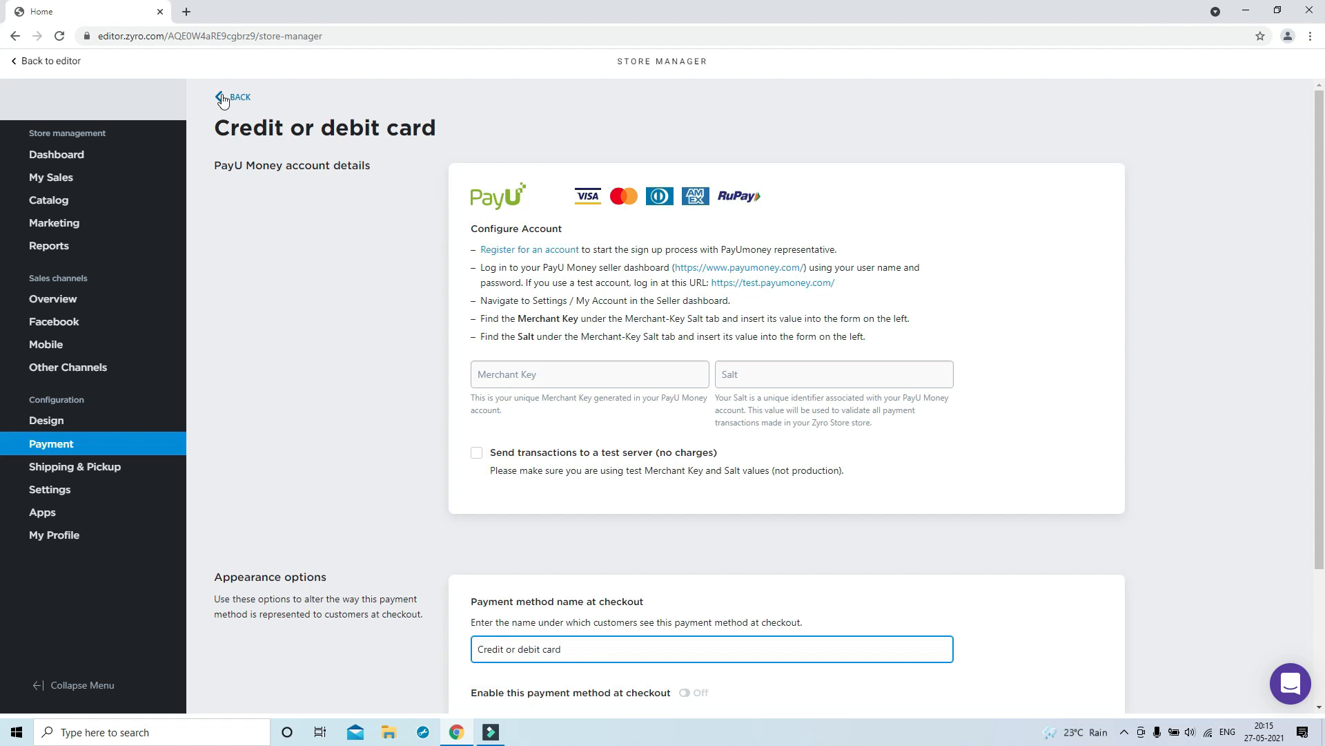
{"action": "left_click", "coordinate": [222, 95]}
Enter the store's PayPal account e-mail and enable PayPal Checkout
{"action": "left_click", "coordinate": [537, 407]}
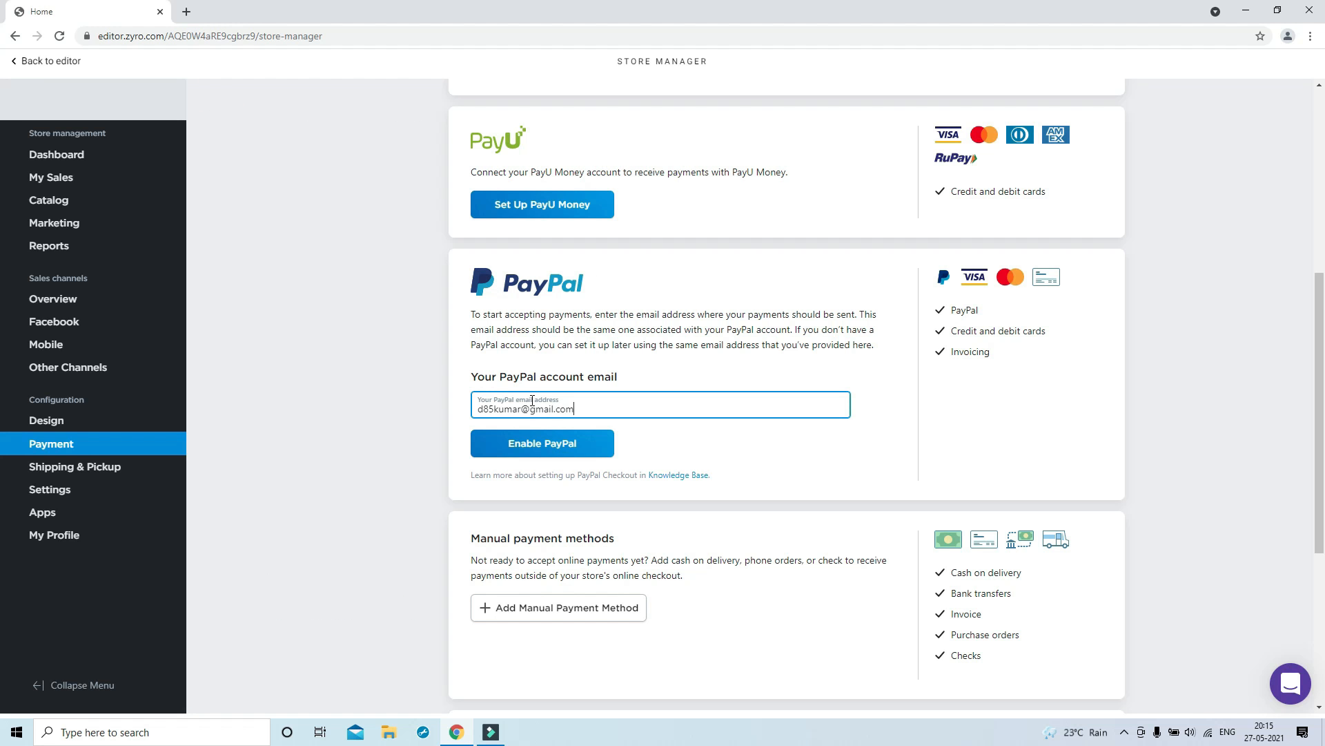
{"action": "left_click", "coordinate": [514, 442]}
Add Razorpay from the India online payment processors list
{"action": "left_click_drag", "start_coordinate": [472, 406], "coordinate": [746, 407]}
{"action": "left_click", "coordinate": [787, 409]}
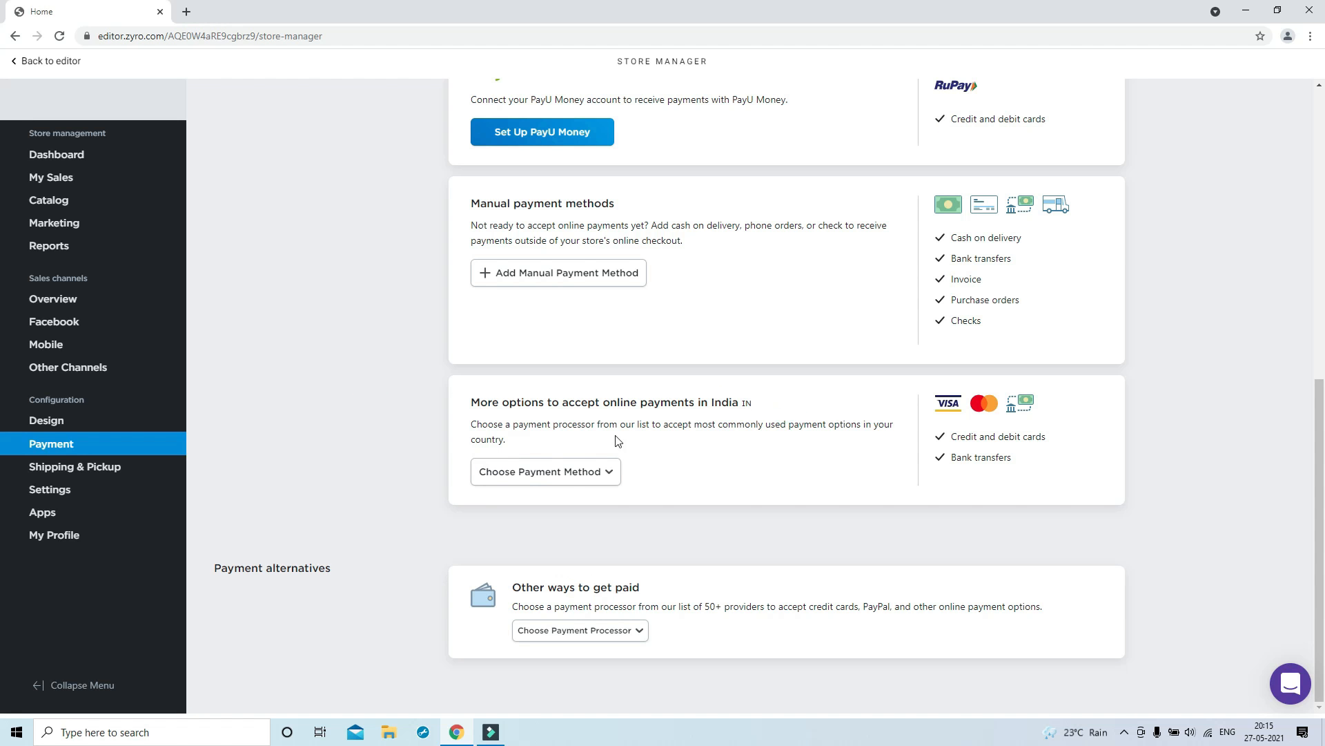
{"action": "left_click", "coordinate": [577, 473]}
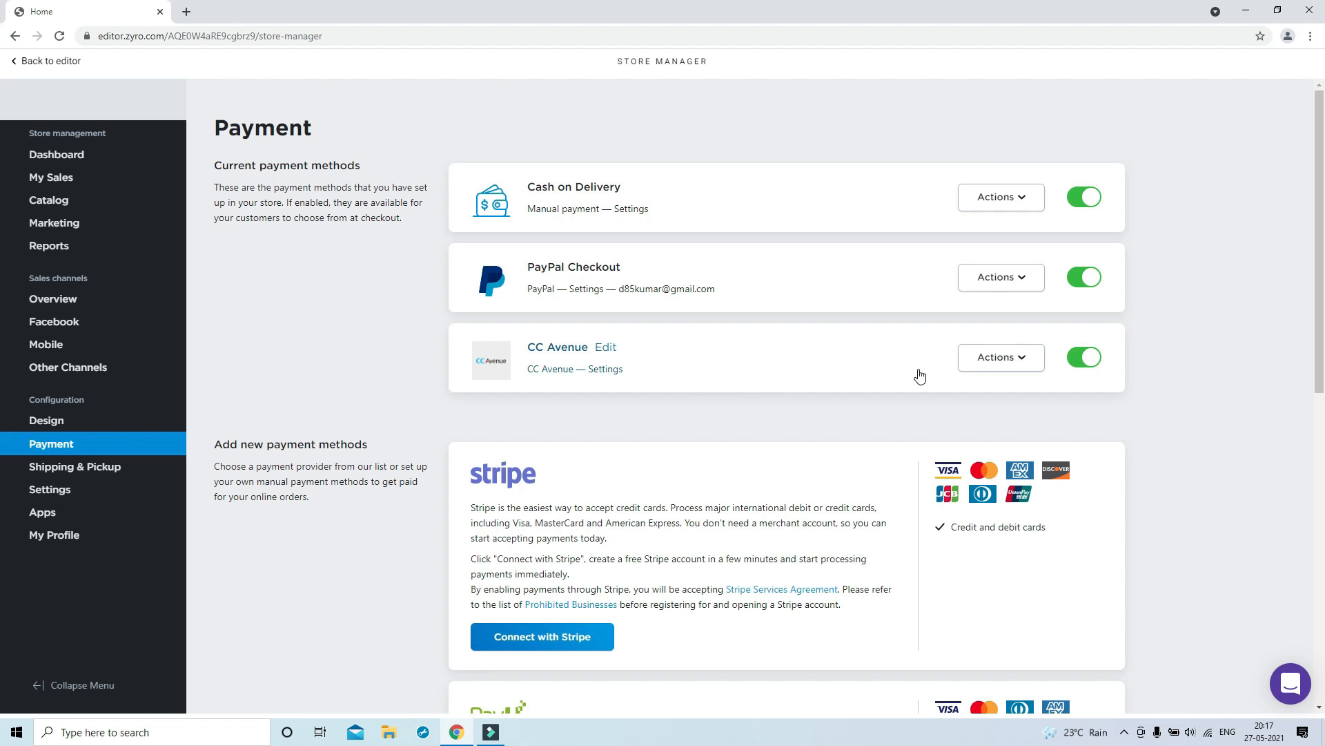
{"action": "scroll", "coordinate": [642, 410], "scroll_direction": "down", "scroll_amount": 10}
{"action": "left_click", "coordinate": [593, 476]}
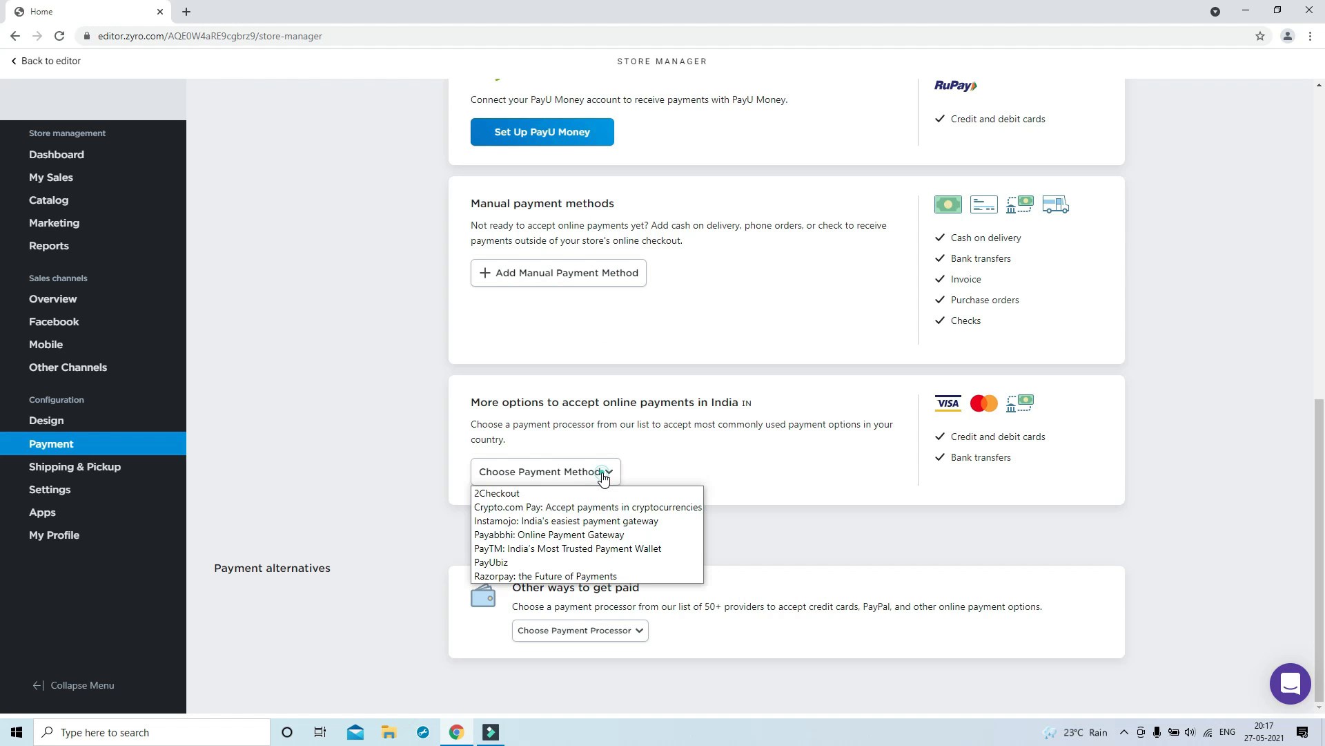
{"action": "left_click", "coordinate": [528, 575]}
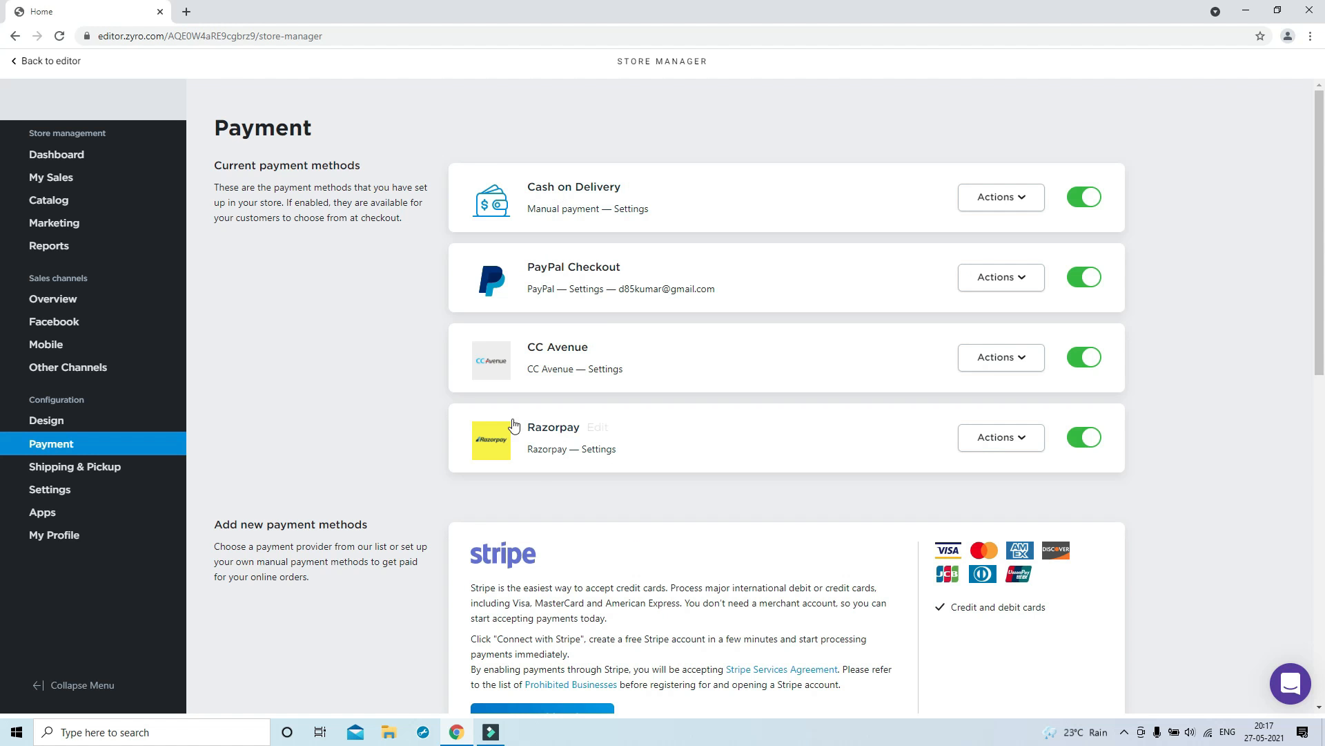
Add a Delhivery shipping method with free shipping and save it
{"action": "left_click", "coordinate": [60, 466]}
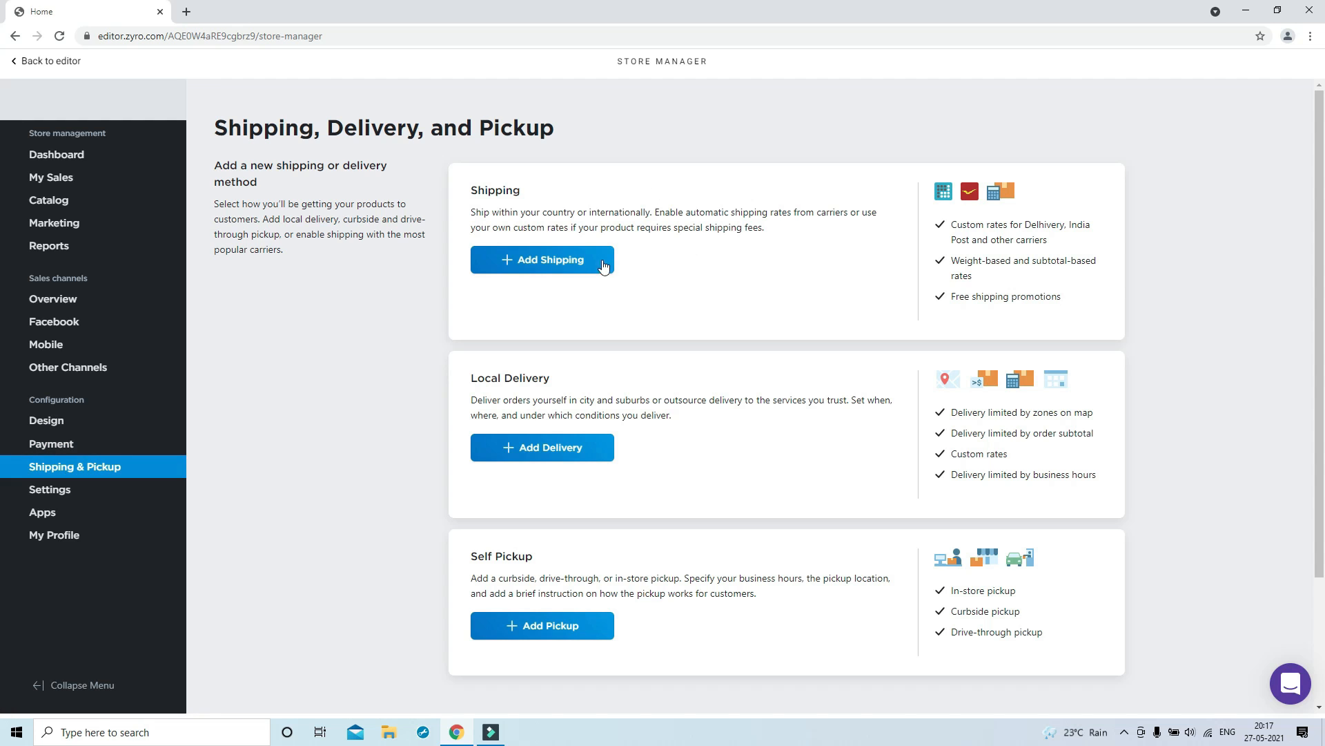
{"action": "left_click", "coordinate": [568, 266]}
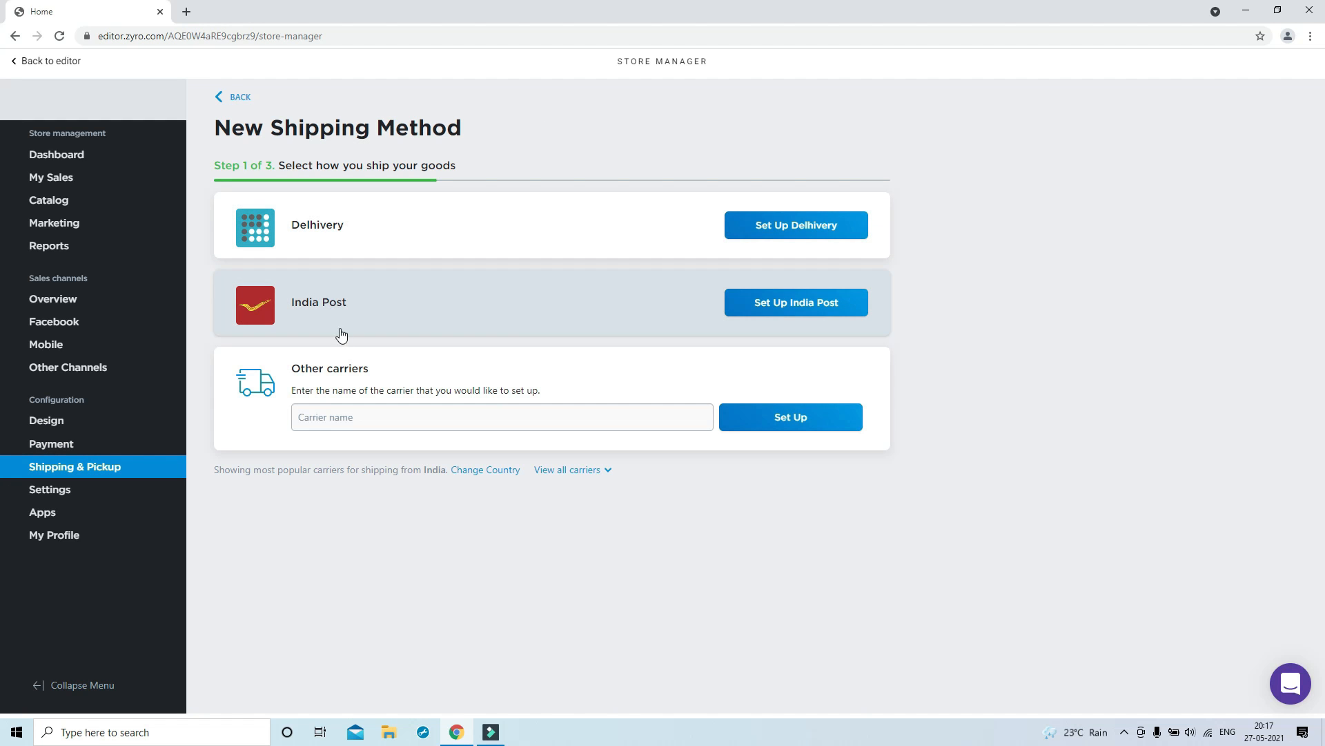
{"action": "left_click", "coordinate": [756, 235]}
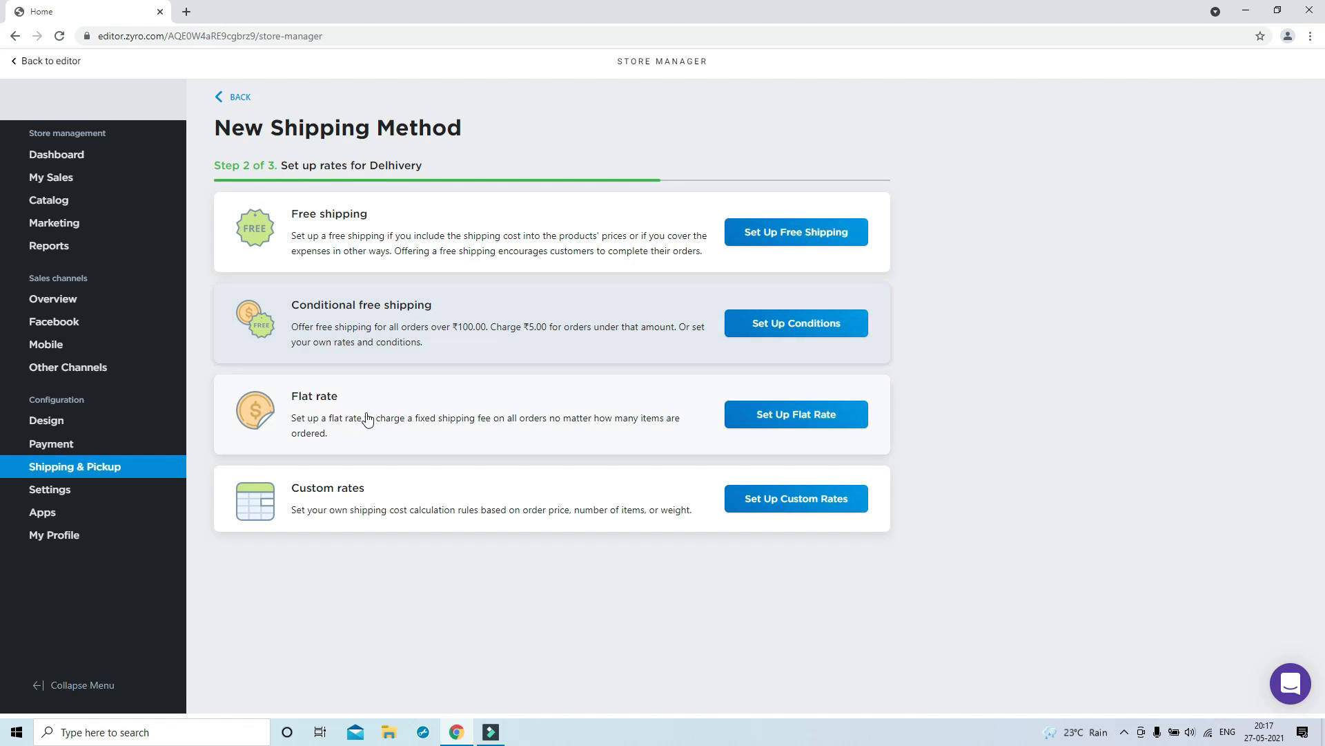
{"action": "left_click", "coordinate": [826, 231]}
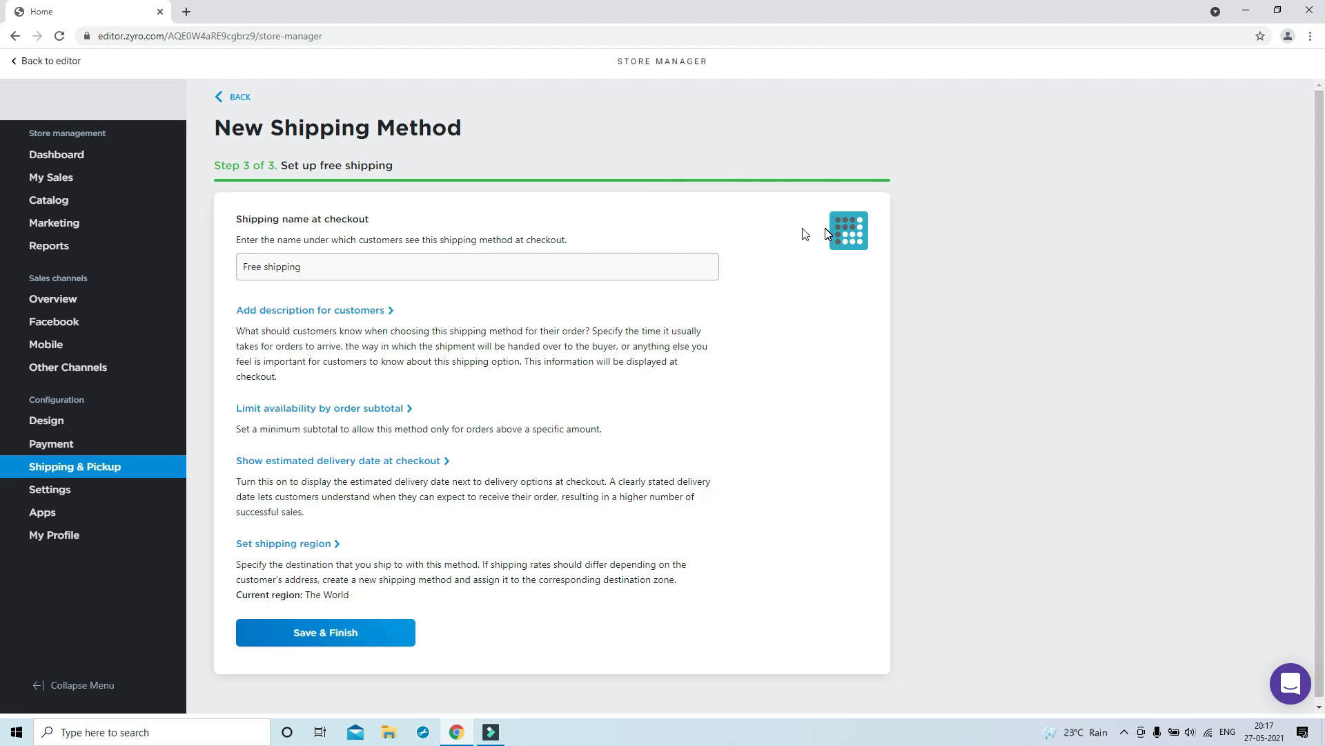
{"action": "left_click", "coordinate": [339, 629]}
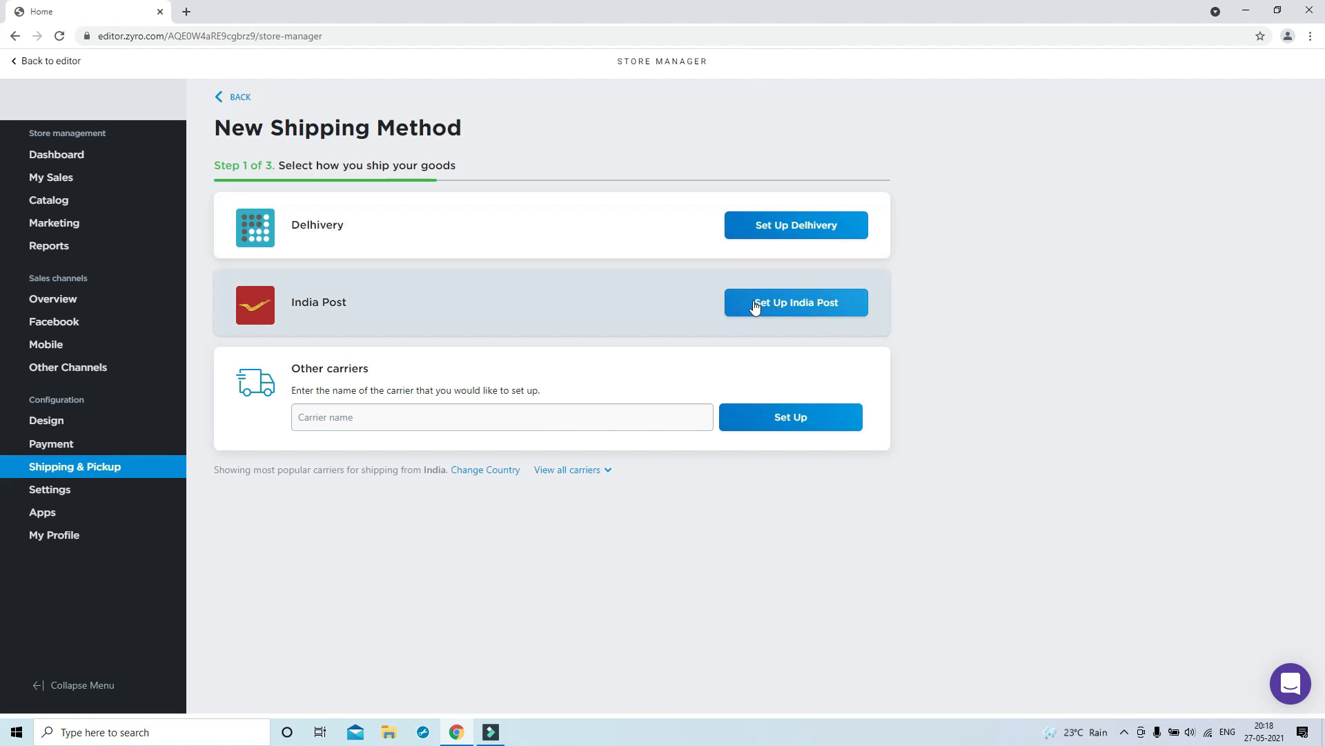
Add India Post with free shipping as well, then go to the store settings
{"action": "left_click", "coordinate": [764, 303]}
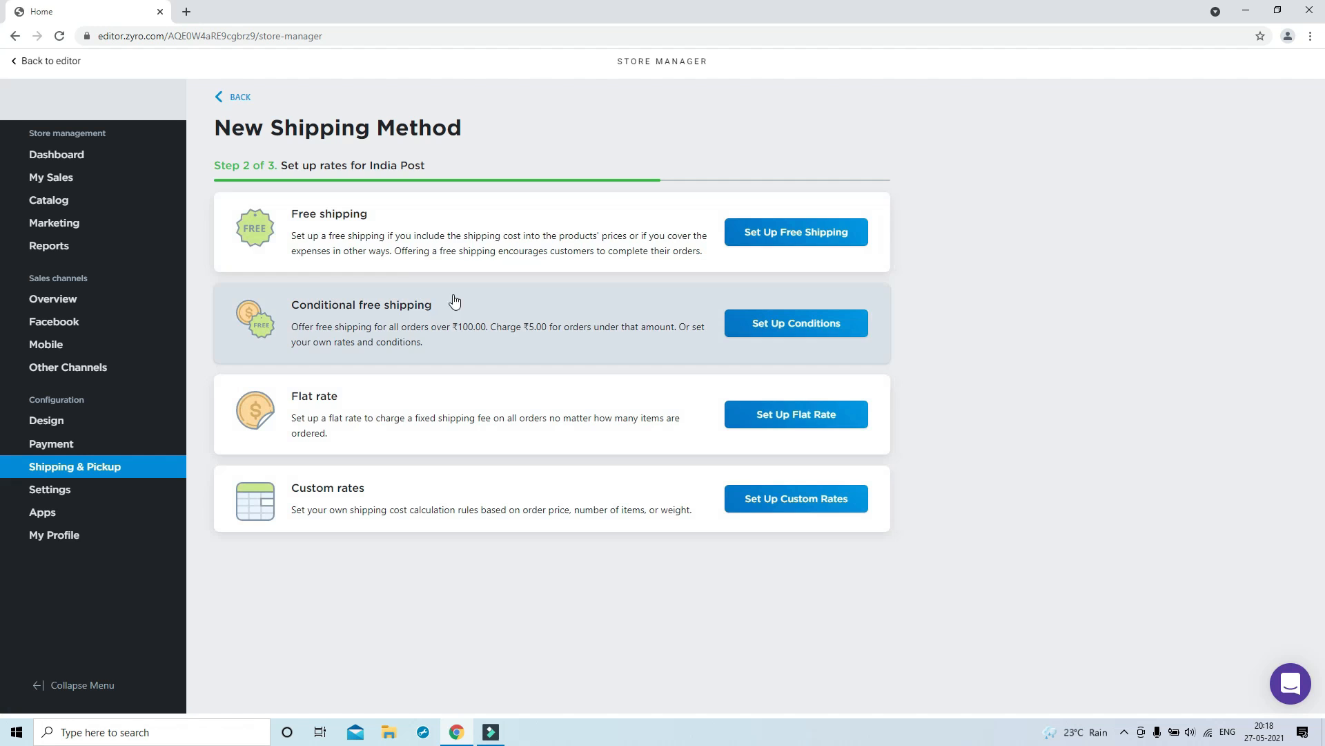
{"action": "left_click", "coordinate": [804, 231]}
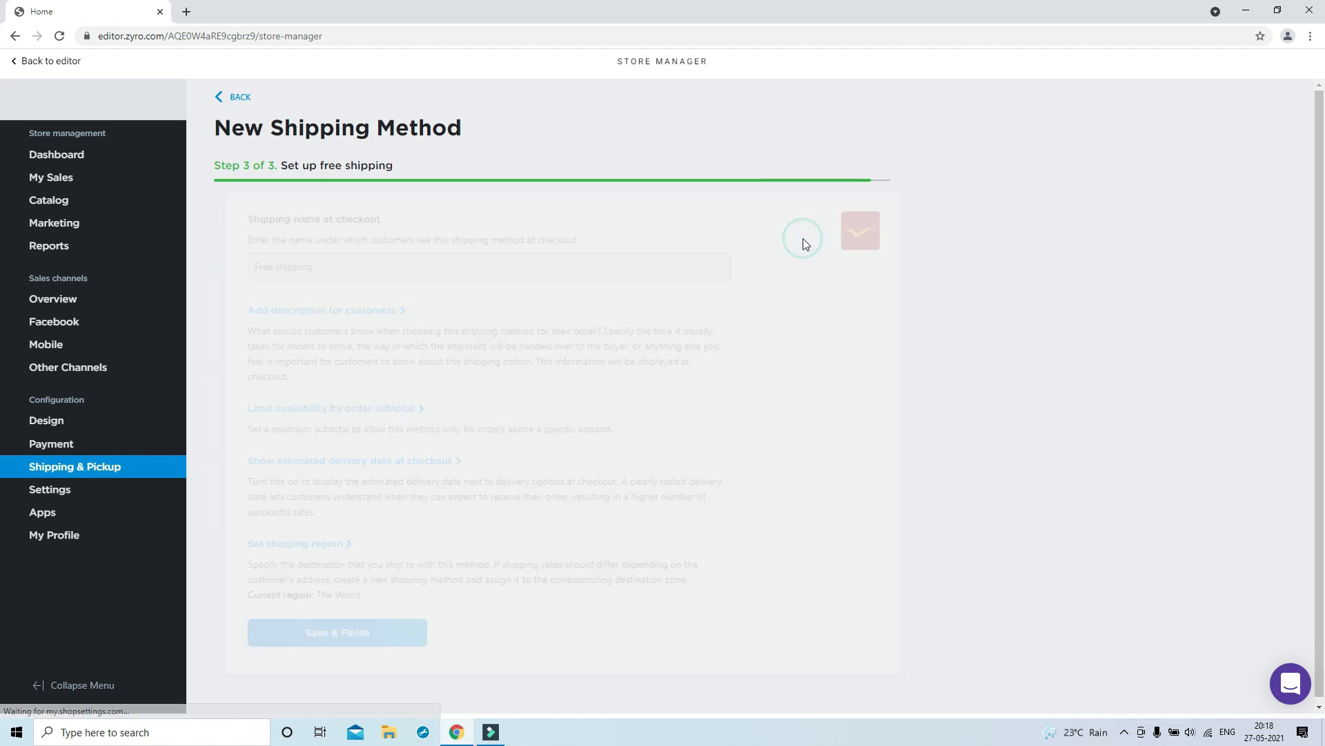
{"action": "left_click", "coordinate": [372, 642]}
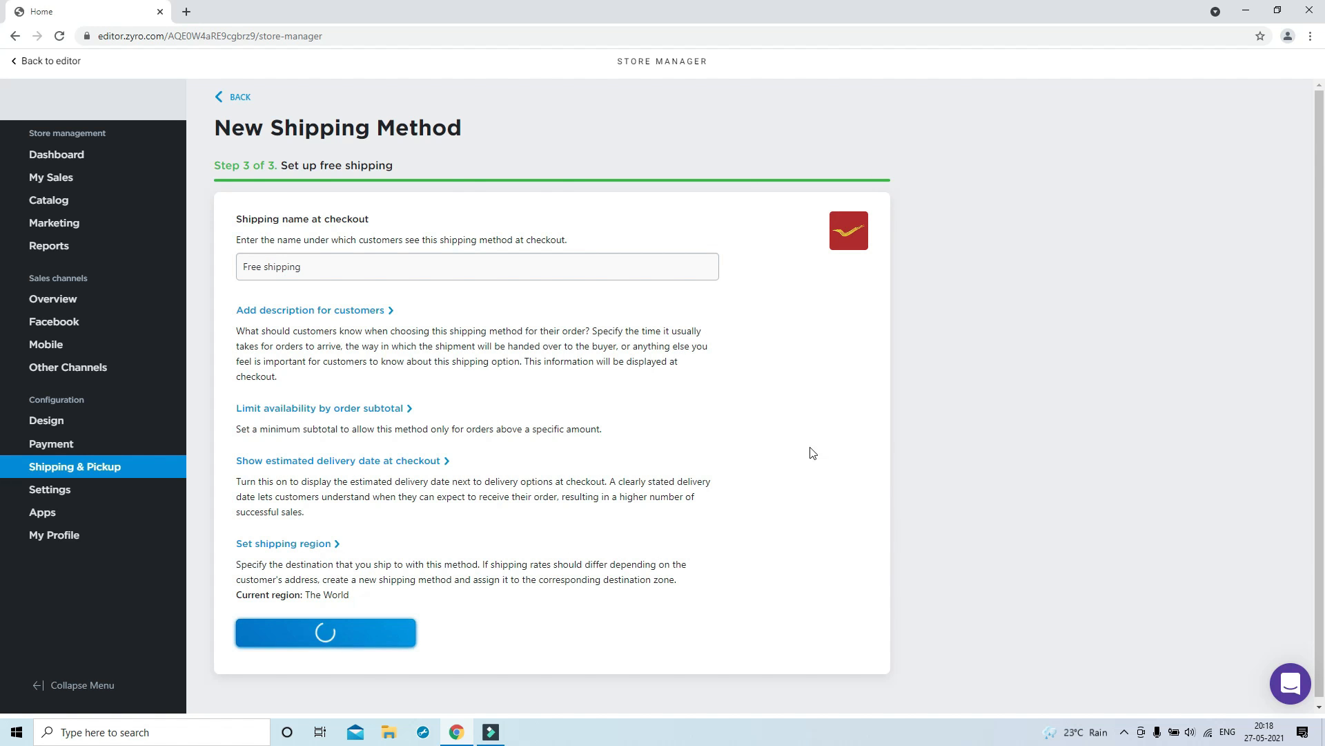
{"action": "left_click", "coordinate": [97, 489]}
{"action": "left_click", "coordinate": [103, 541]}
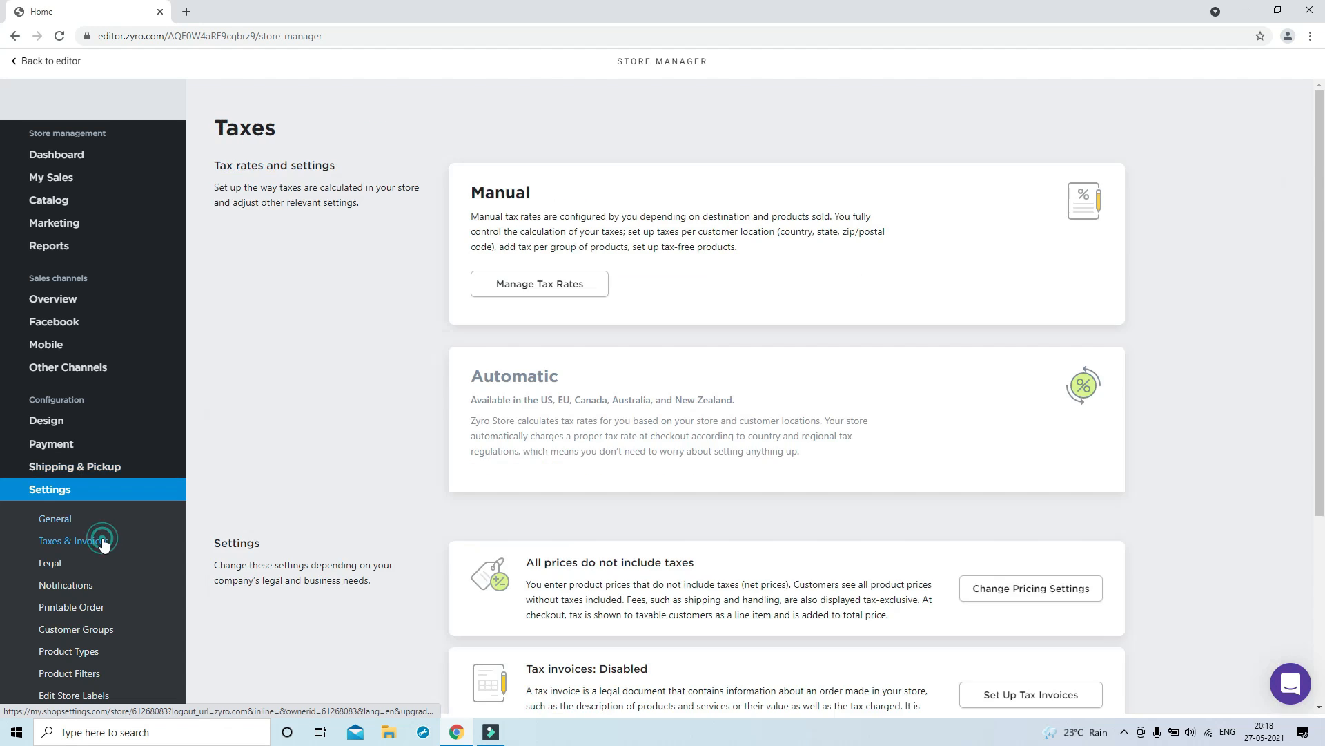
{"action": "left_click", "coordinate": [547, 285]}
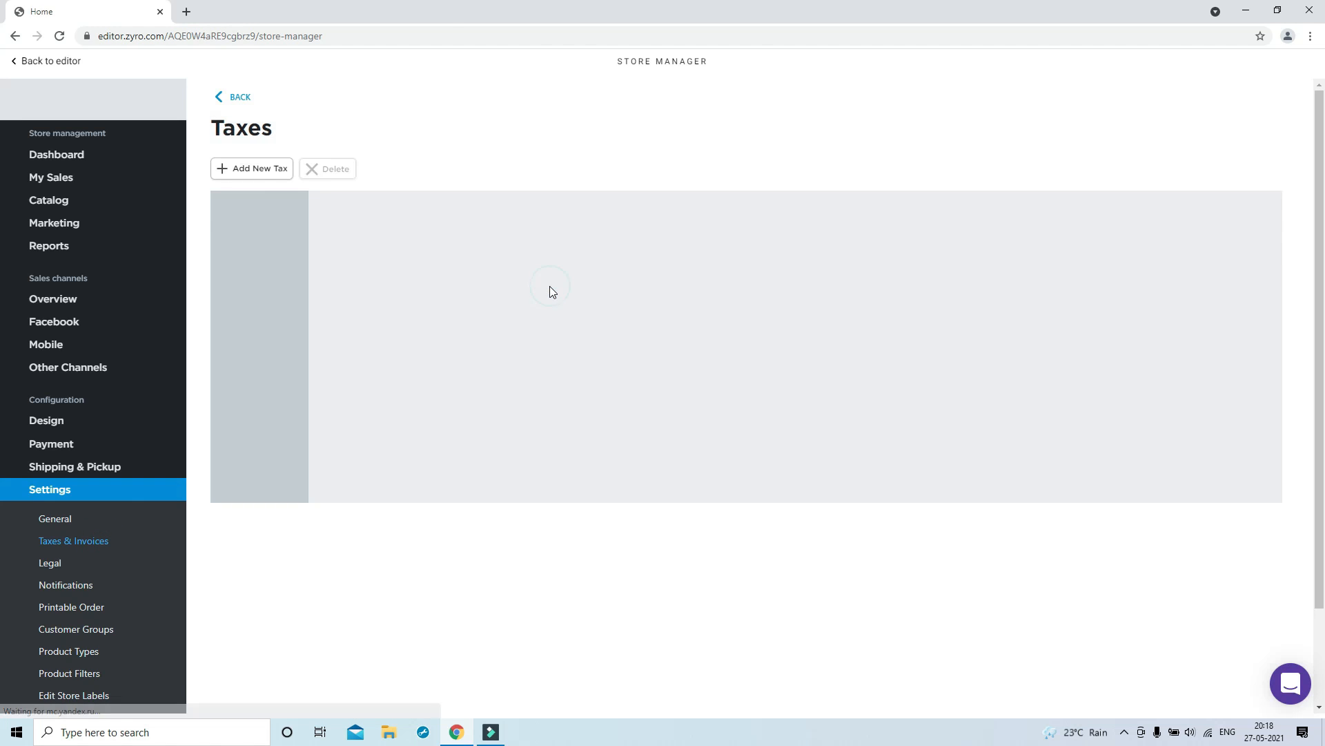
{"action": "left_click", "coordinate": [256, 168]}
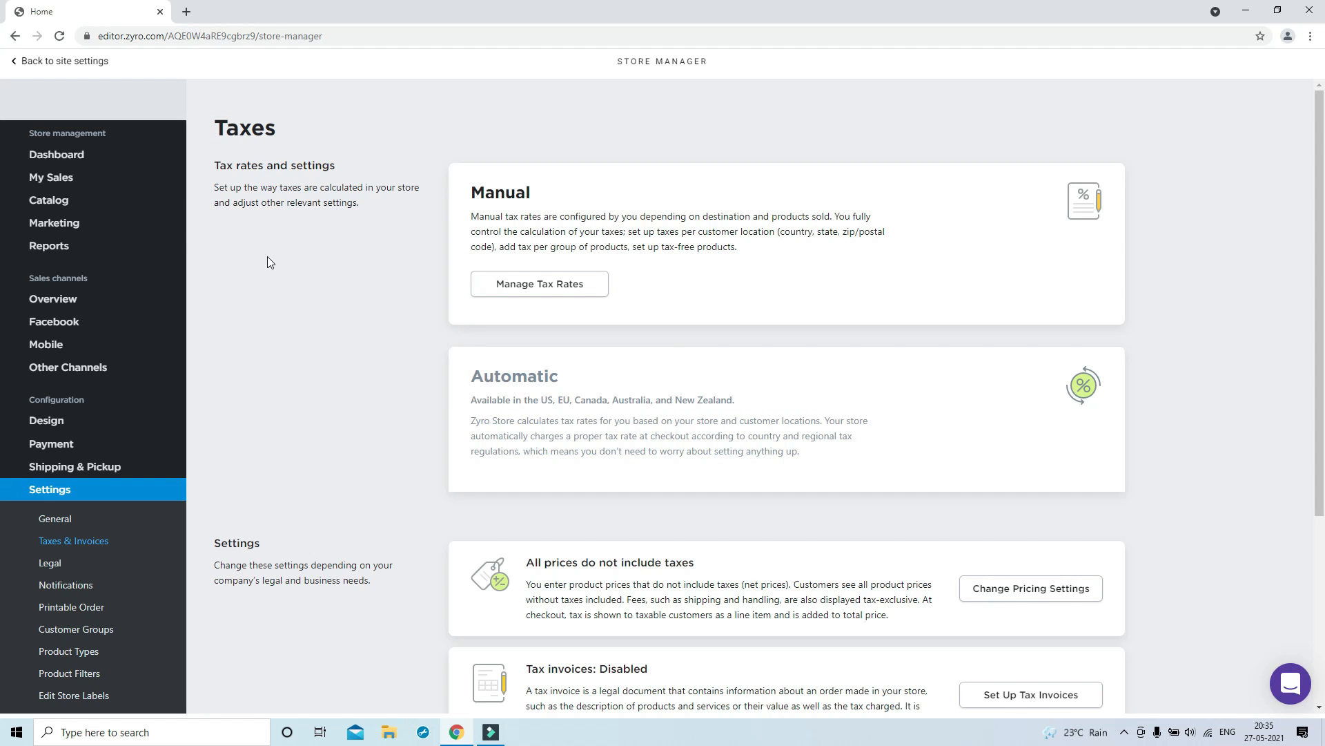
{"action": "mouse_move", "coordinate": [61, 204]}
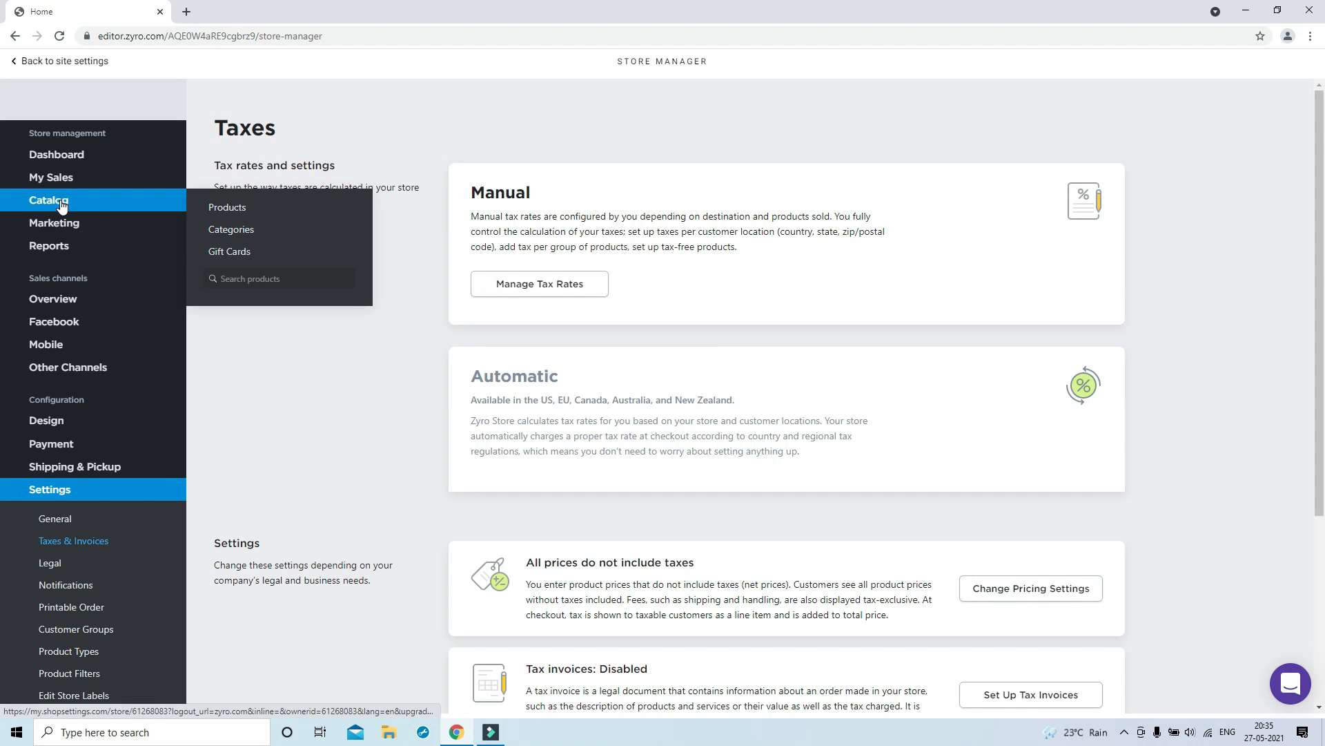
Look at the Gift Cards and Categories creation screens, then go to the Products list
{"action": "left_click", "coordinate": [239, 250]}
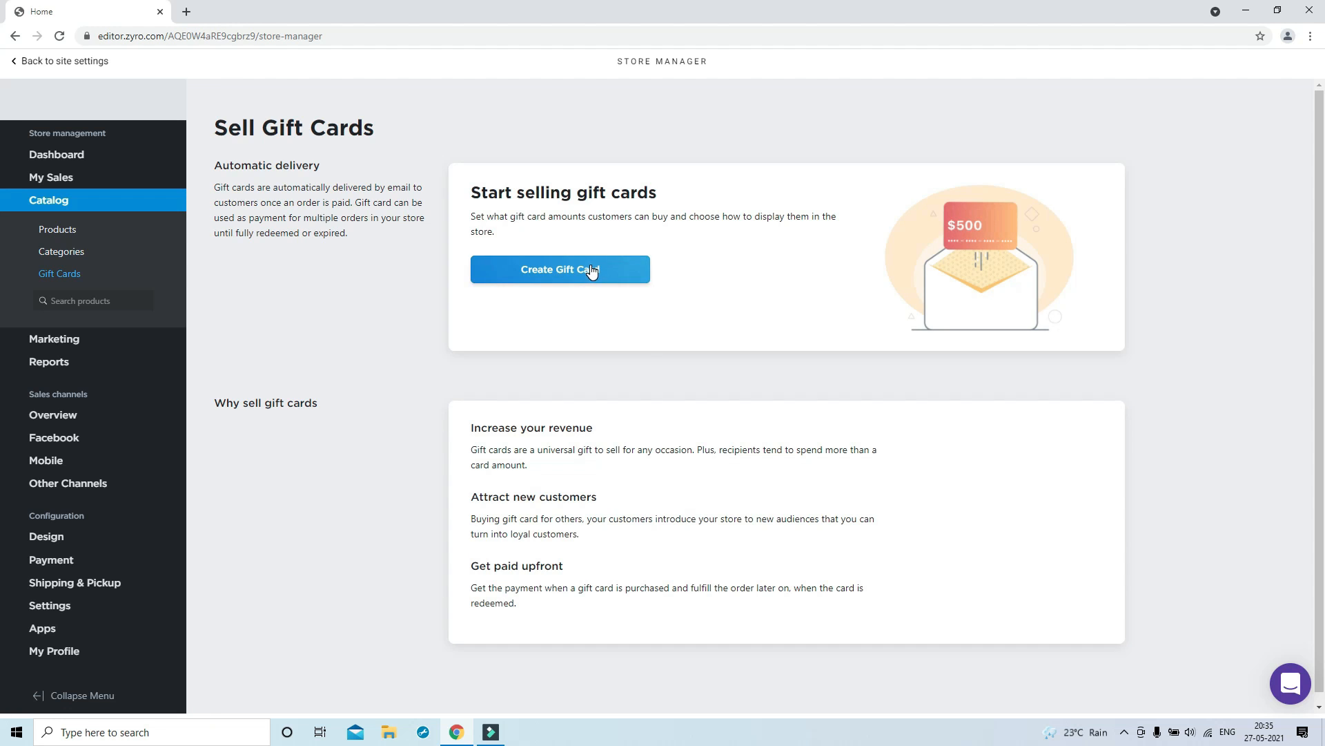
{"action": "left_click", "coordinate": [591, 271]}
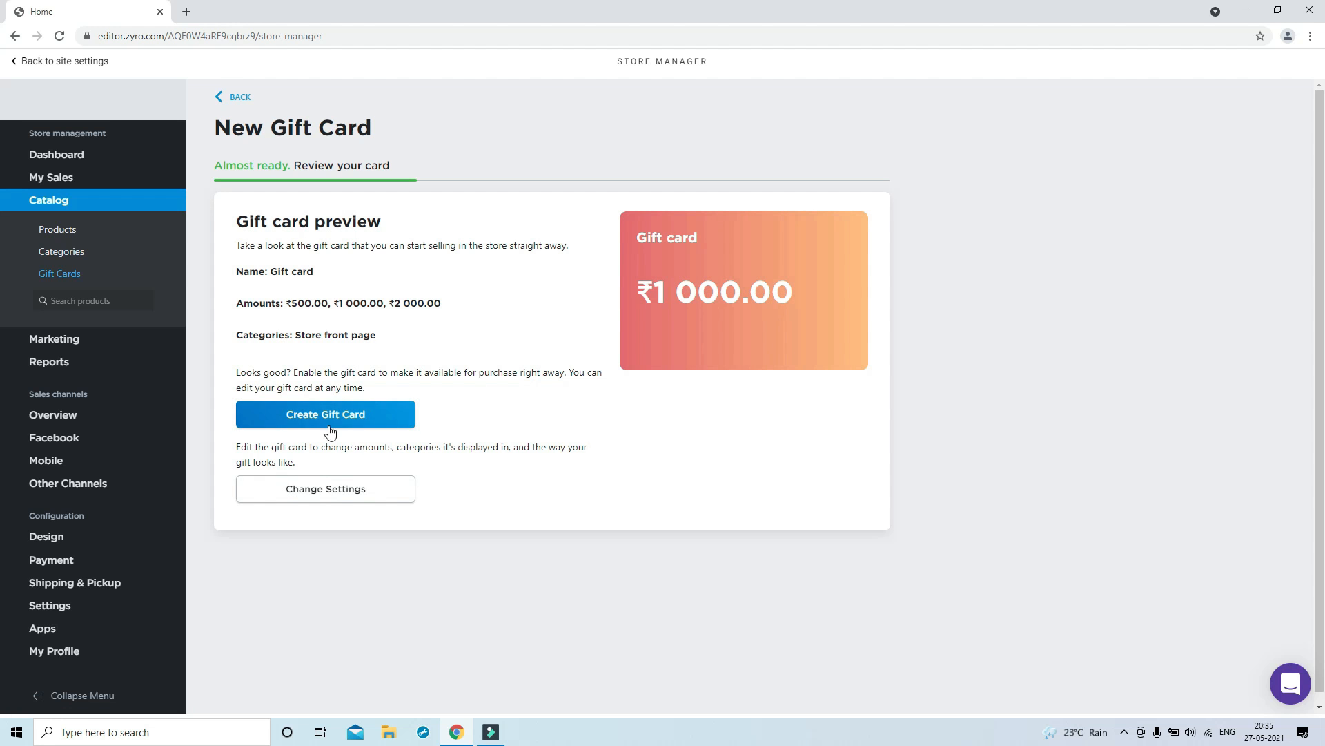
{"action": "left_click", "coordinate": [61, 251]}
{"action": "left_click", "coordinate": [284, 184]}
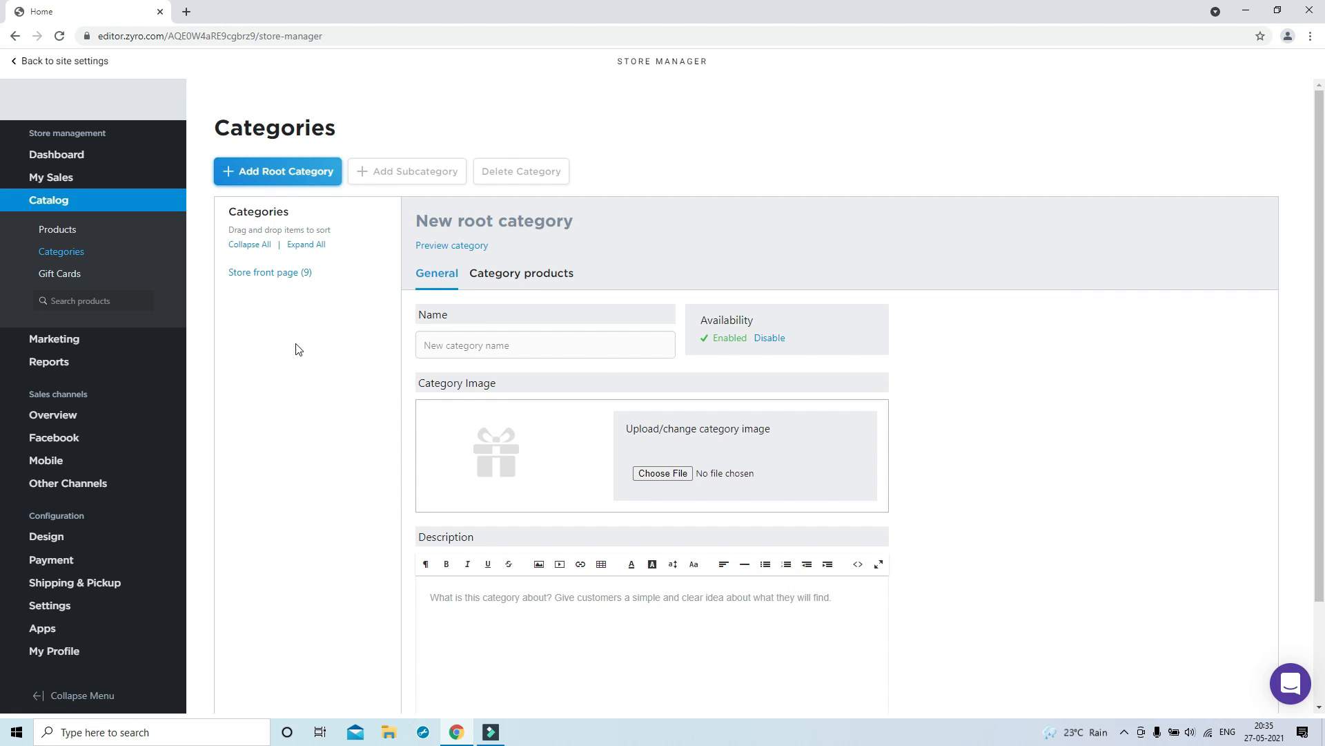
{"action": "left_click", "coordinate": [57, 230]}
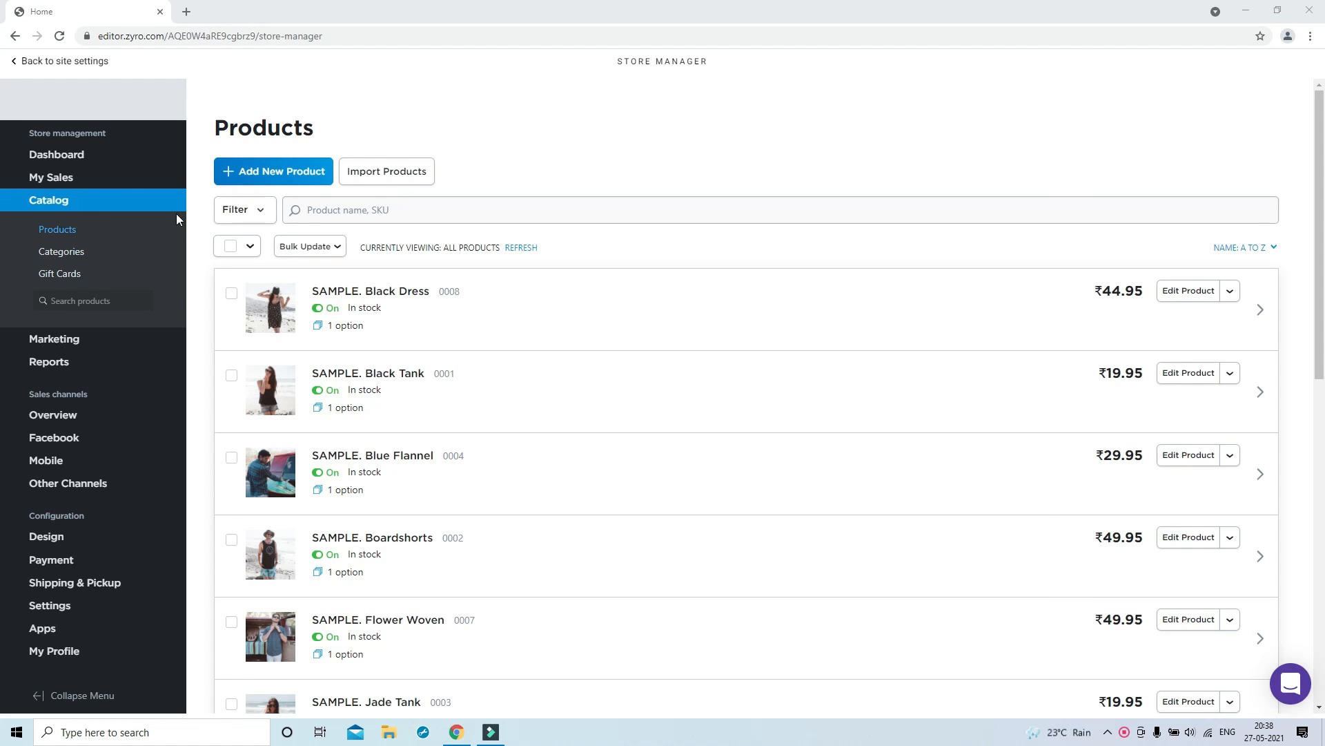
{"action": "scroll", "coordinate": [390, 379], "scroll_direction": "down", "scroll_amount": 10}
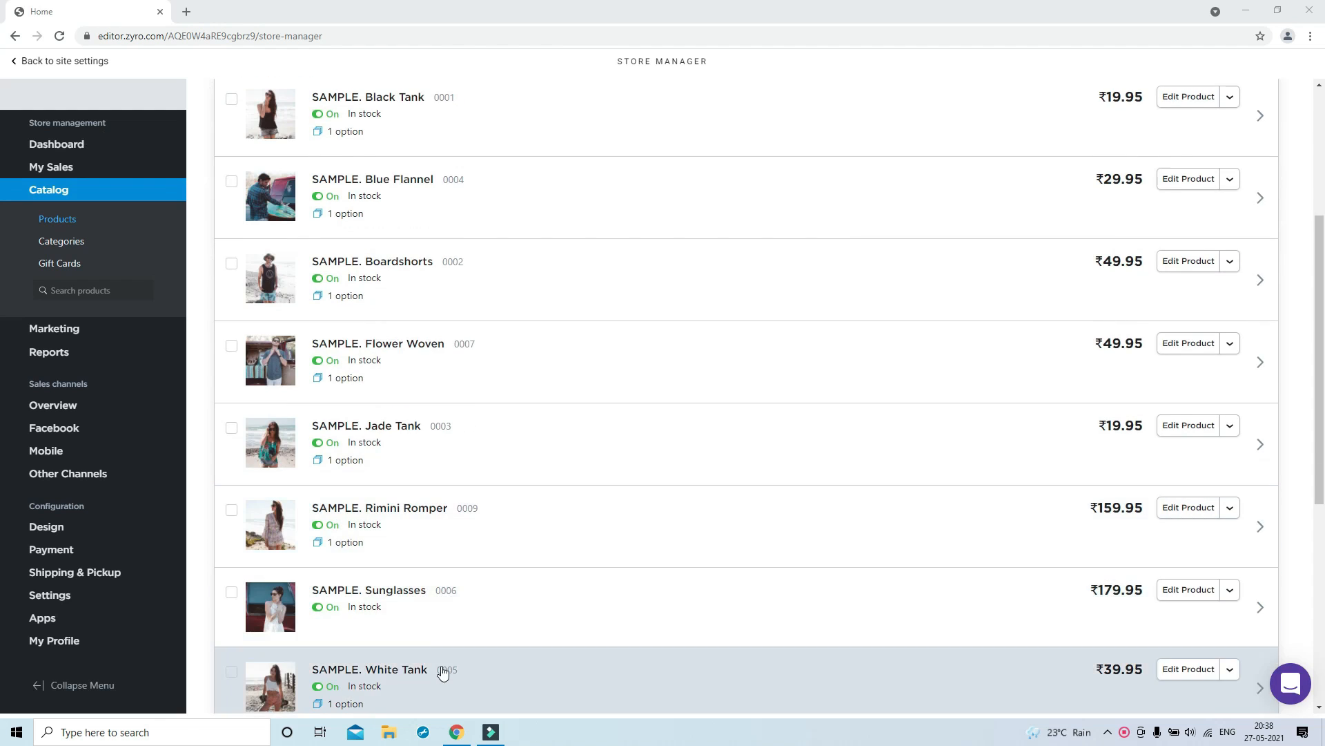
{"action": "scroll", "coordinate": [449, 435], "scroll_direction": "up", "scroll_amount": 10}
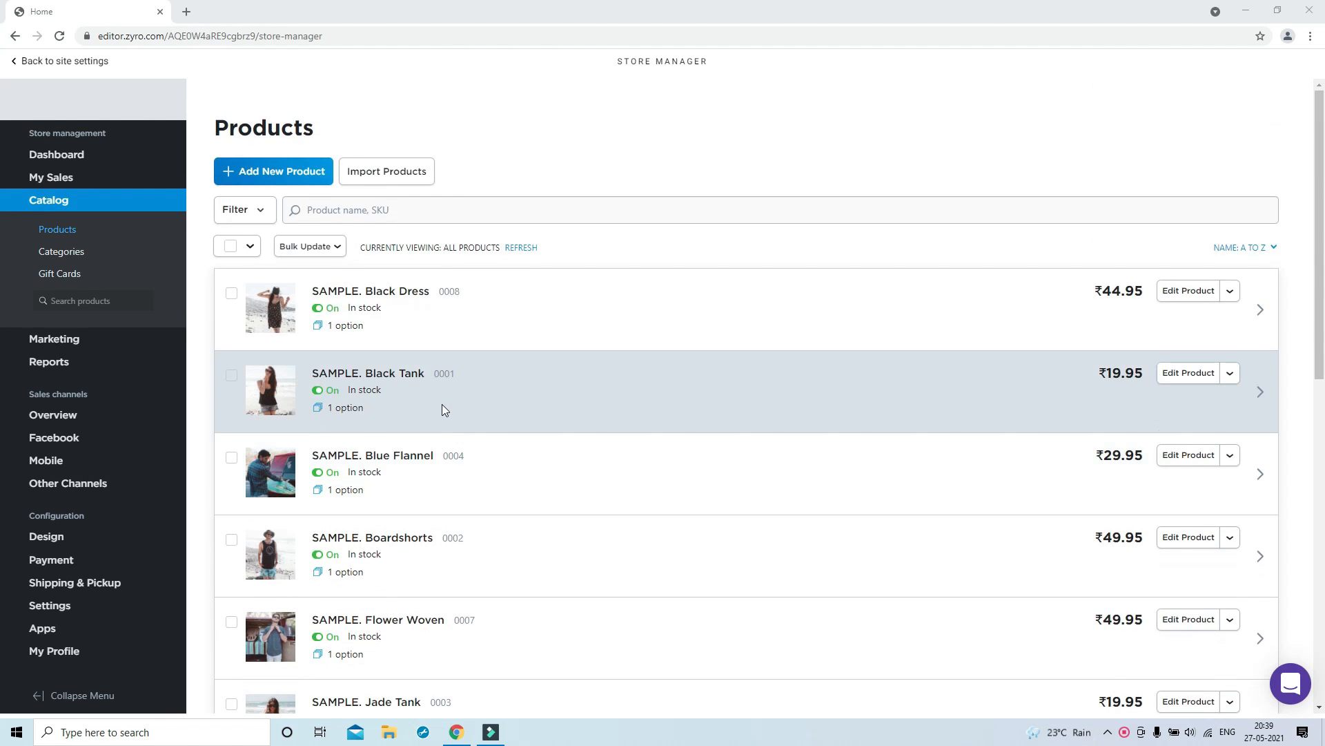
{"action": "left_click", "coordinate": [263, 183]}
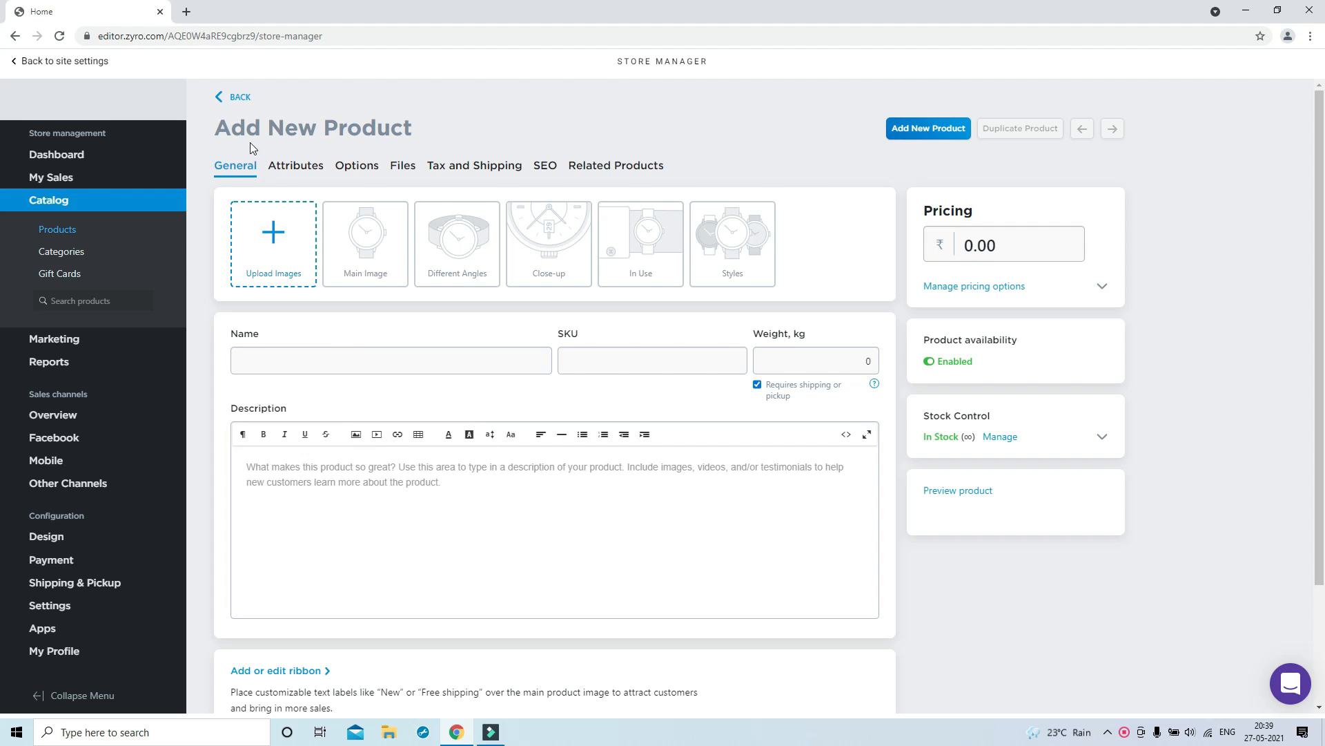
{"action": "left_click", "coordinate": [227, 97]}
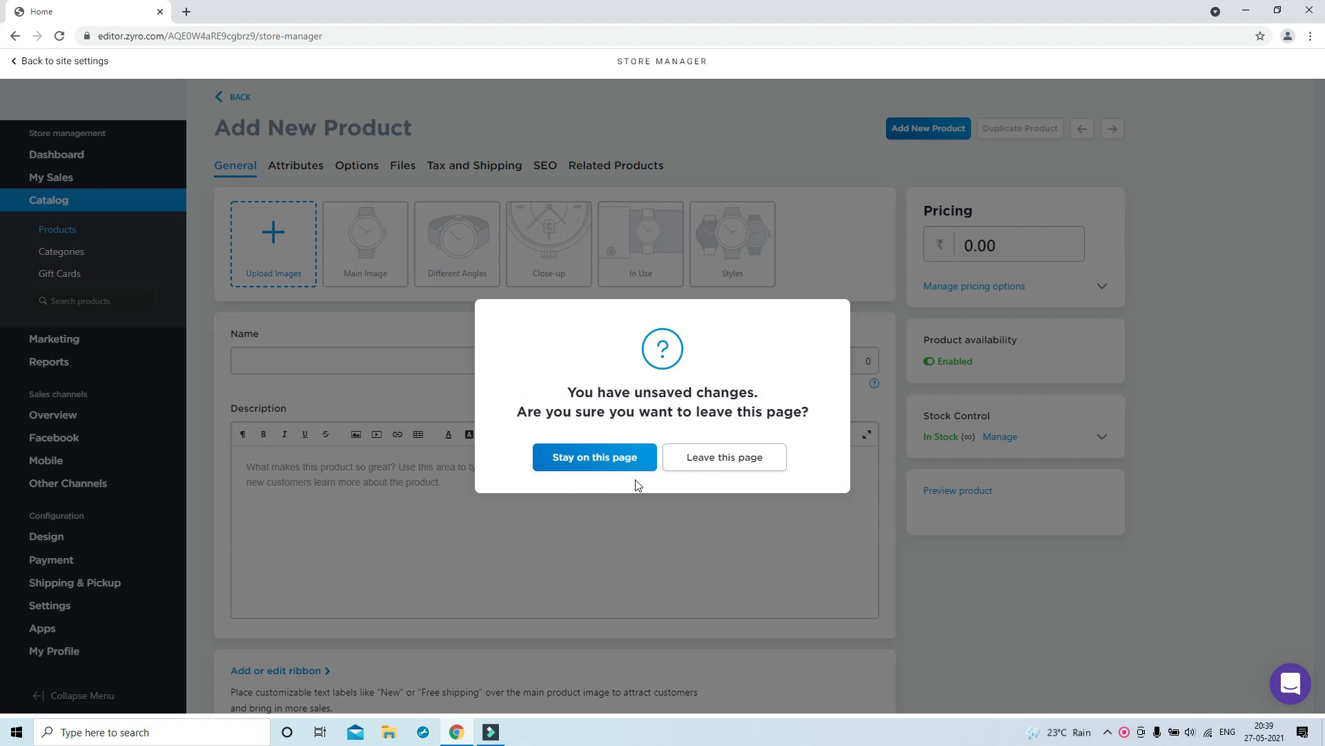
{"action": "left_click", "coordinate": [710, 464]}
{"action": "left_click", "coordinate": [387, 173]}
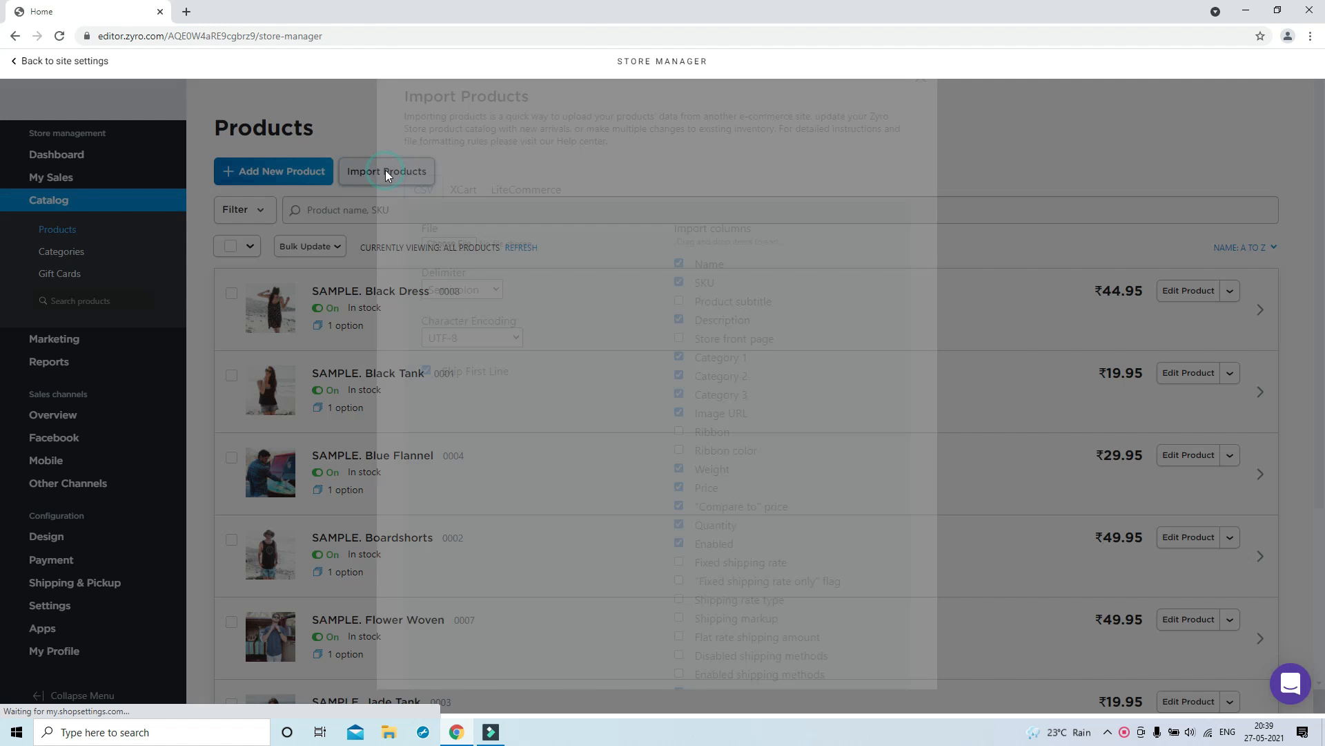
{"action": "left_click", "coordinate": [417, 220]}
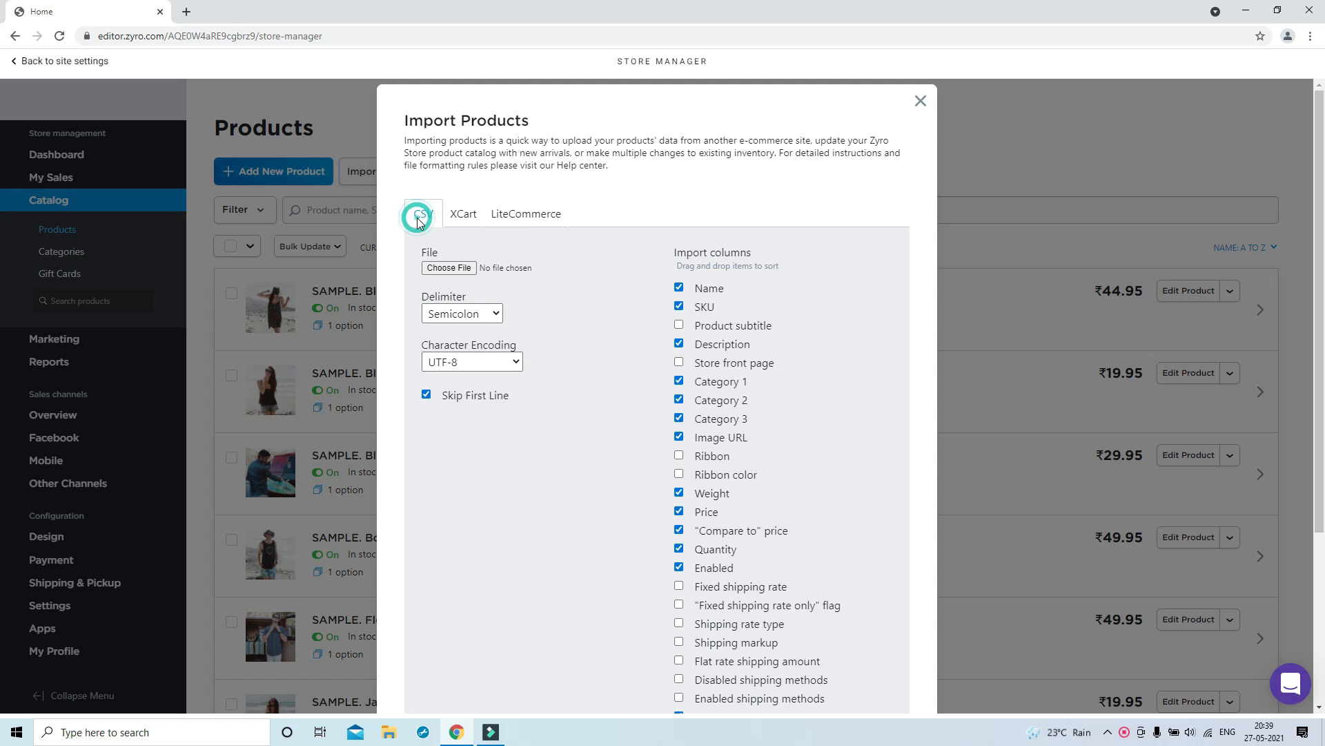
{"action": "left_click", "coordinate": [462, 216]}
{"action": "left_click", "coordinate": [523, 293]}
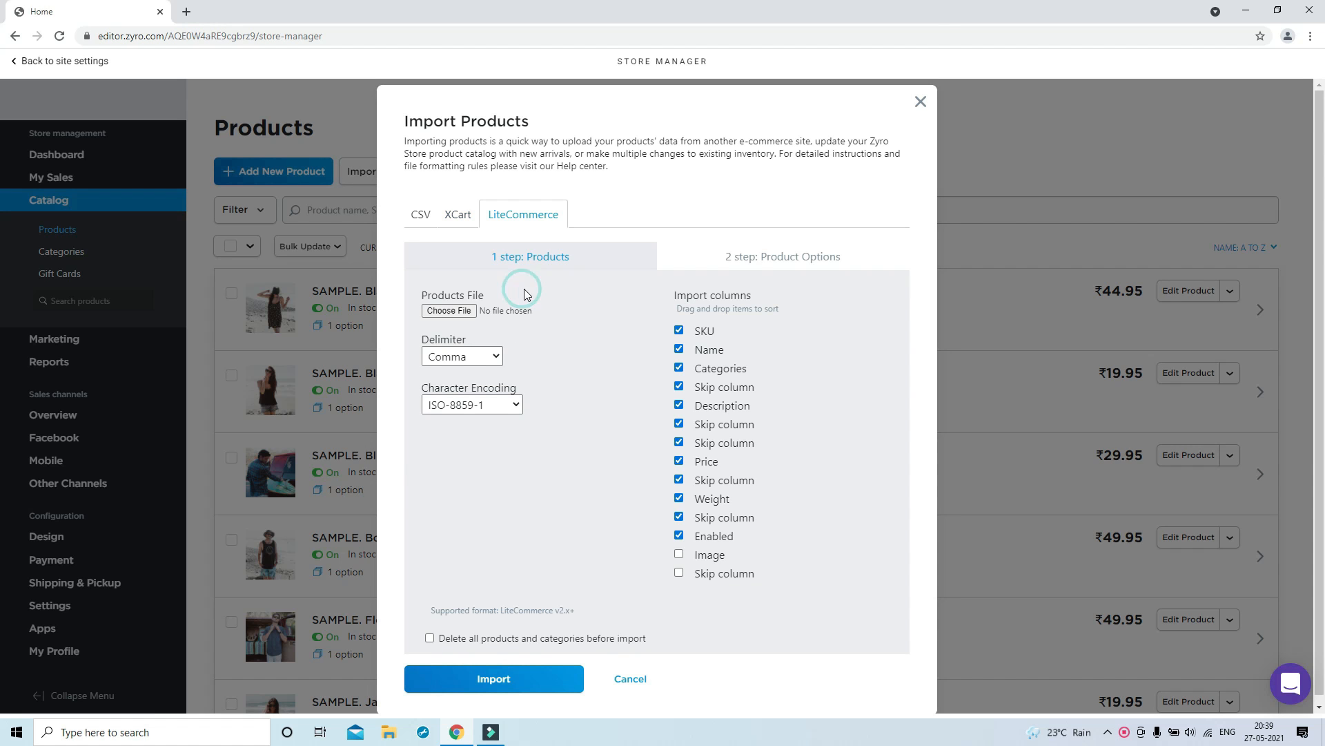
{"action": "left_click", "coordinate": [422, 218]}
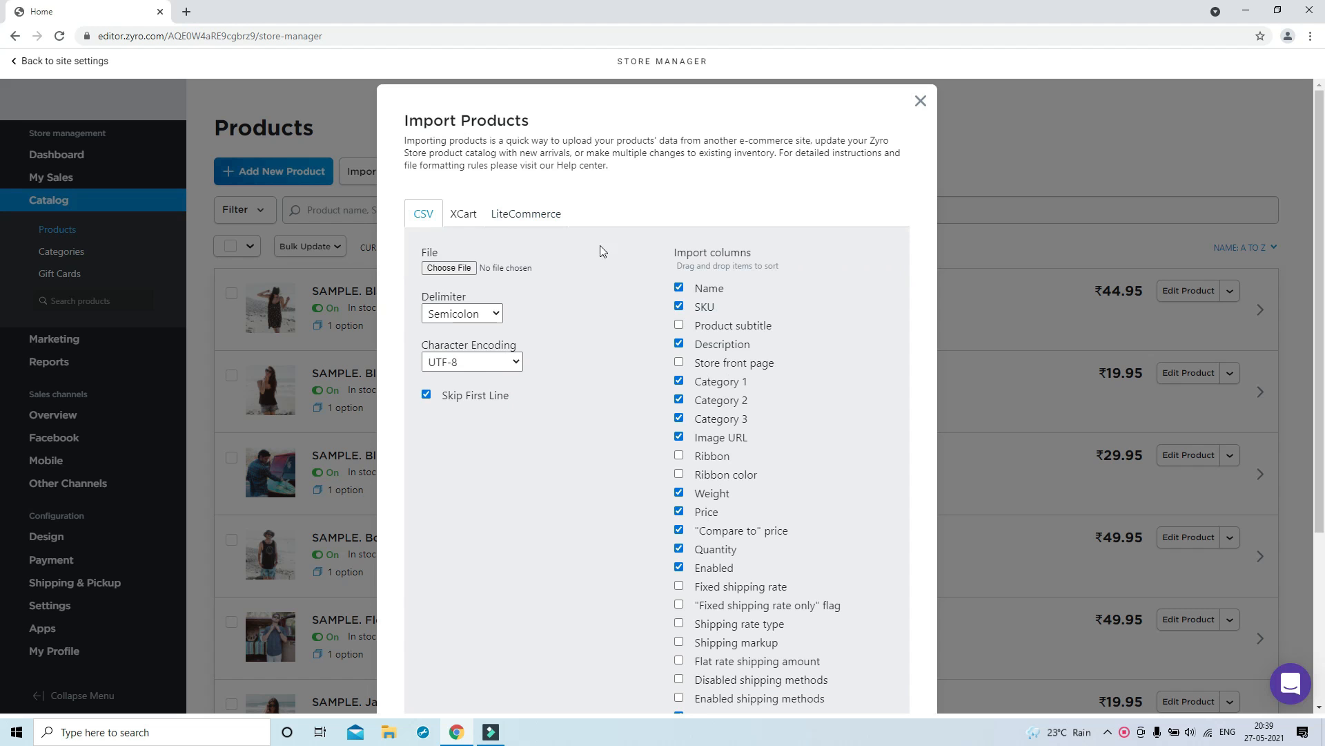
{"action": "scroll", "coordinate": [746, 615], "scroll_direction": "down", "scroll_amount": 3}
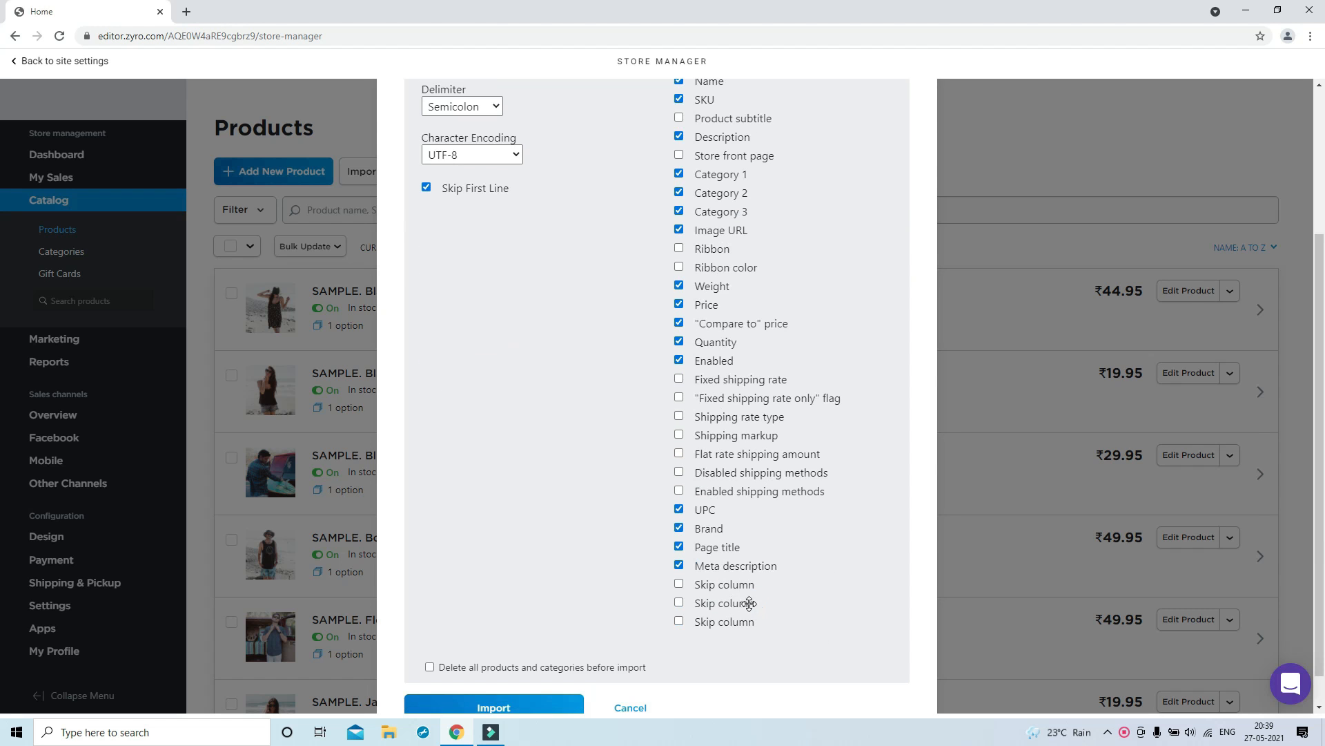
{"action": "scroll", "coordinate": [745, 601], "scroll_direction": "up", "scroll_amount": 3}
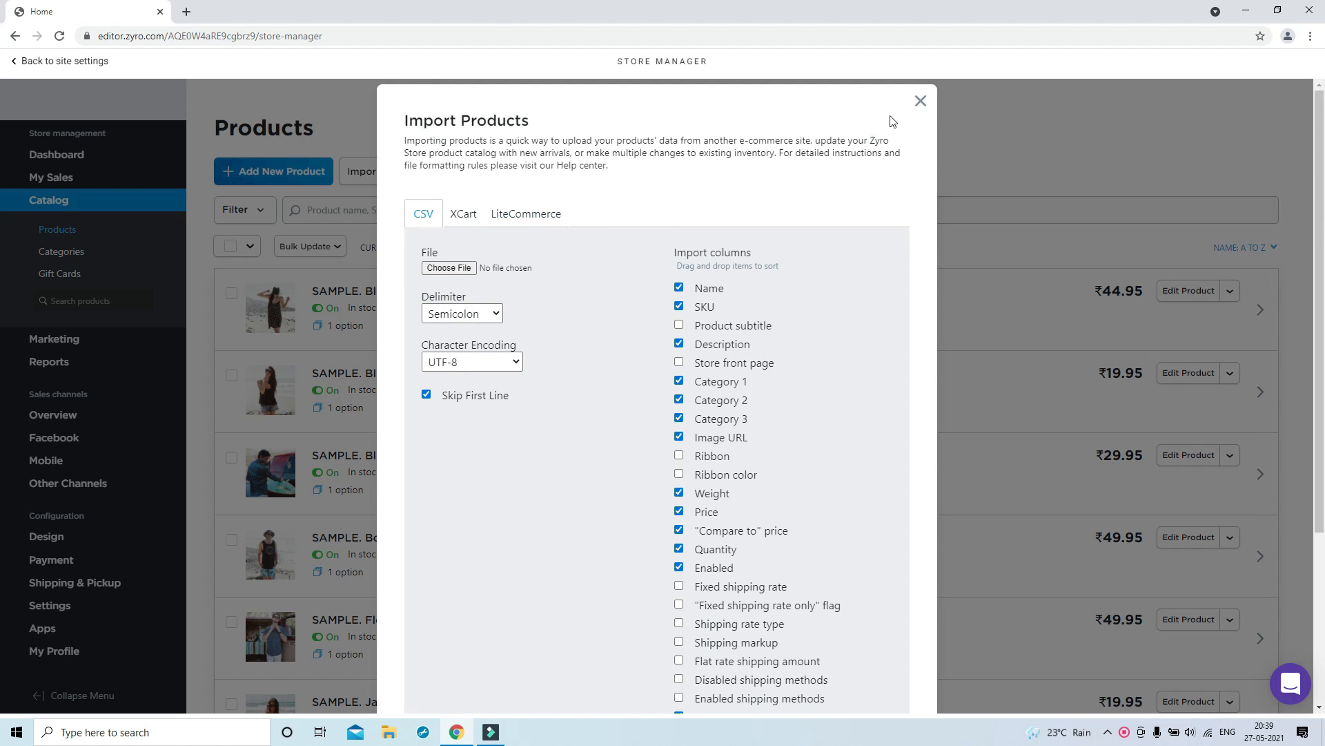
{"action": "left_click", "coordinate": [920, 101]}
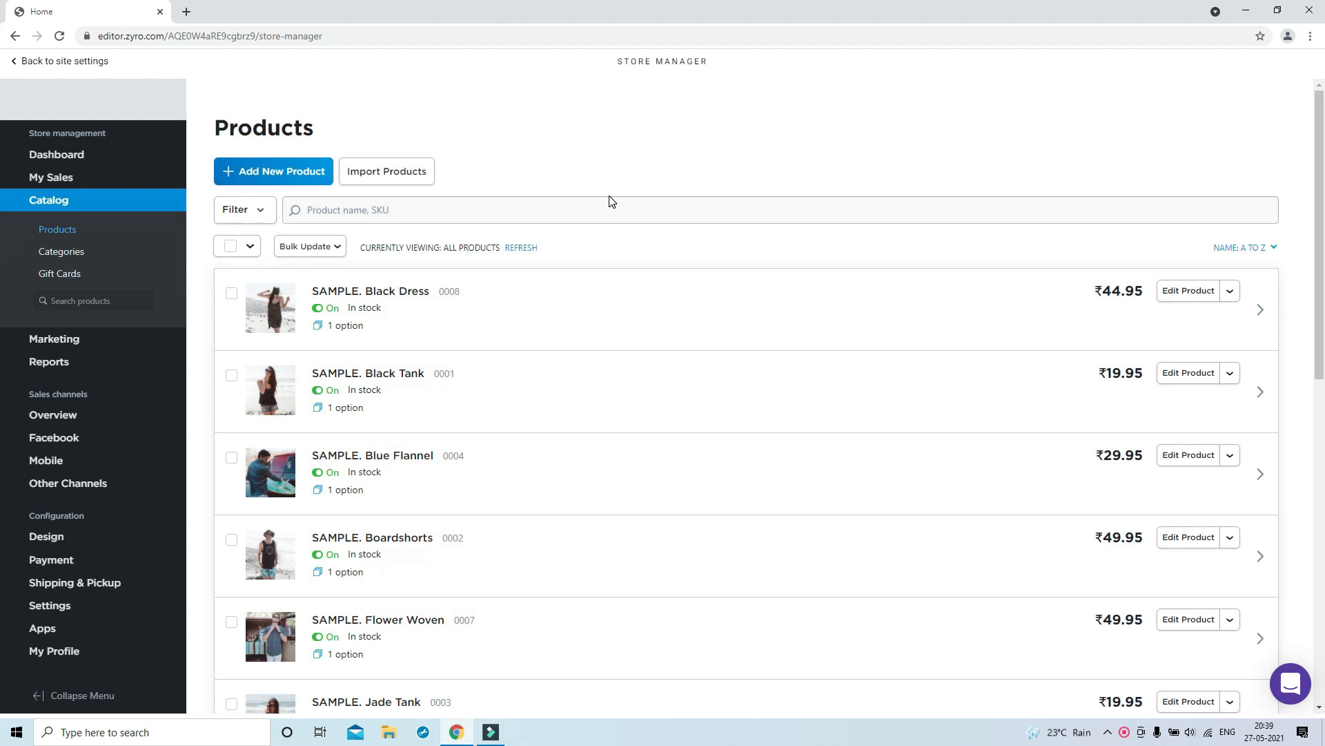
On the Black Dress product, remove its three dress photos and upload 'camera 1'
{"action": "left_click", "coordinate": [1180, 296]}
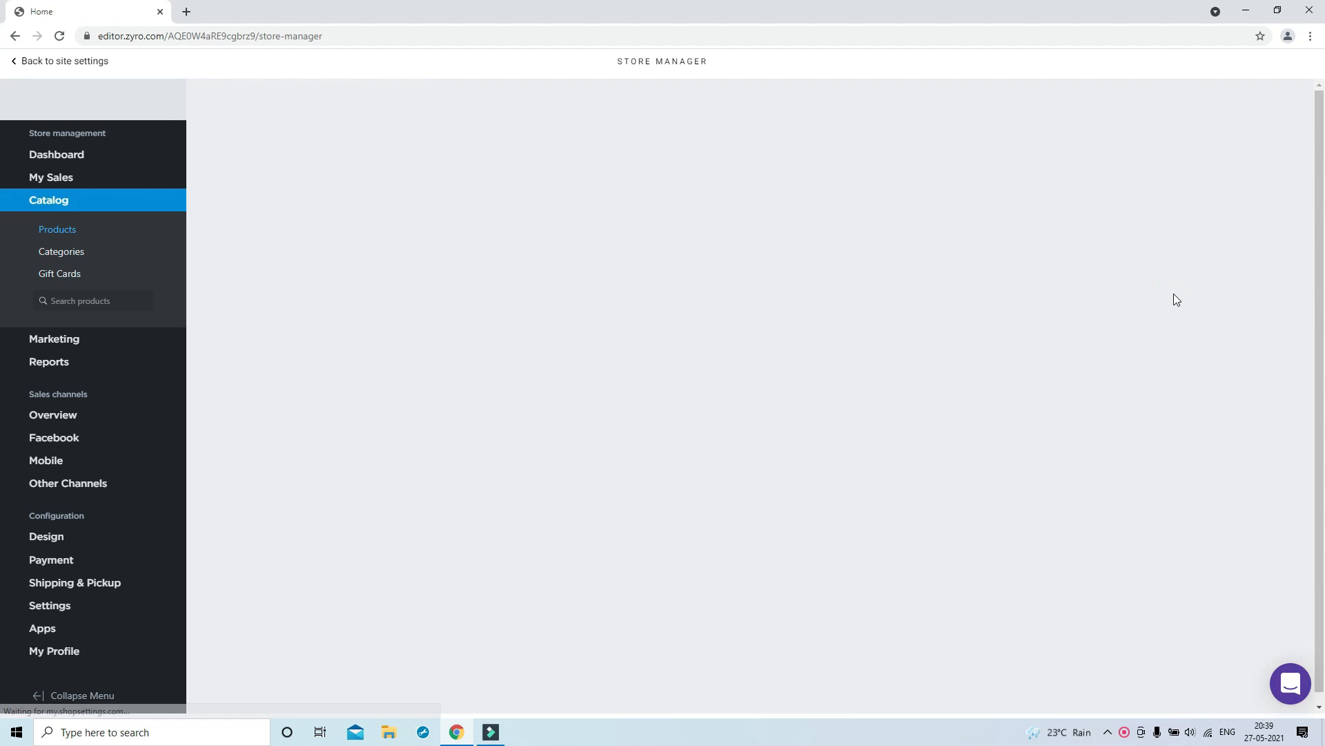
{"action": "left_click", "coordinate": [304, 213]}
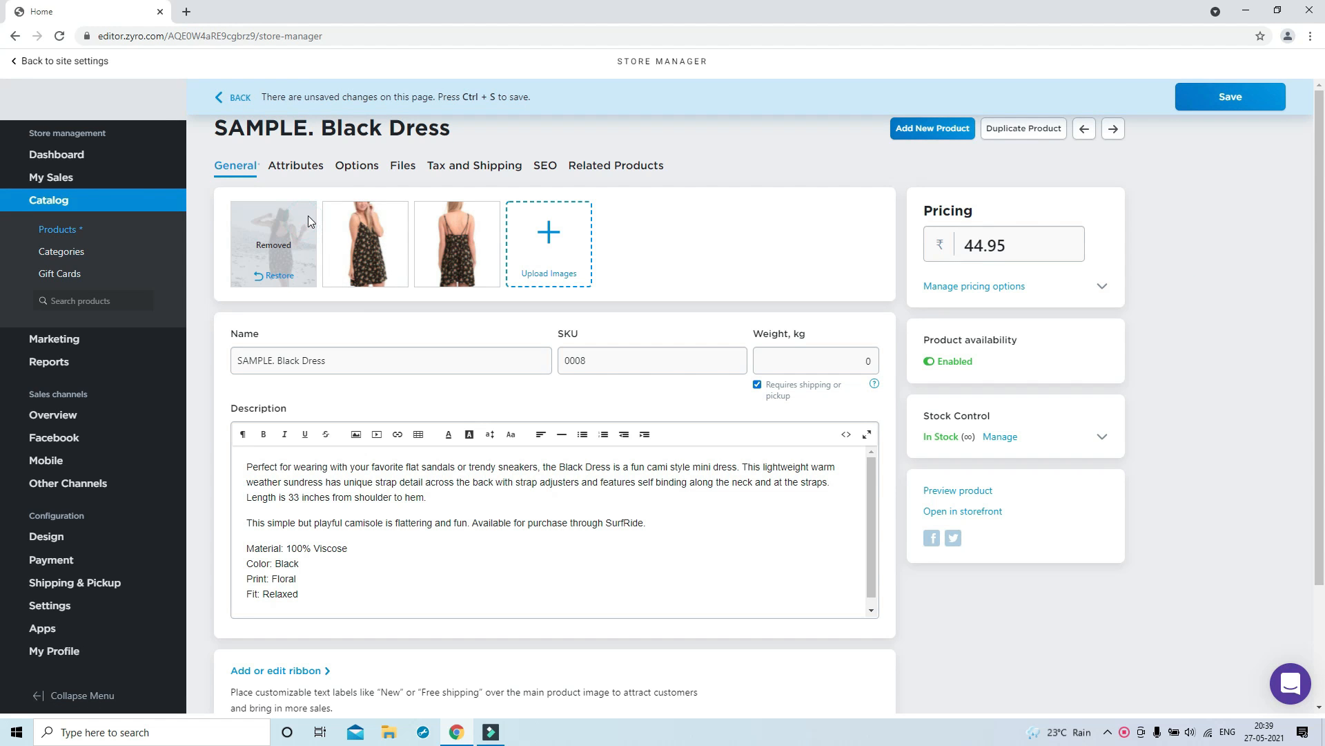
{"action": "left_click", "coordinate": [396, 213]}
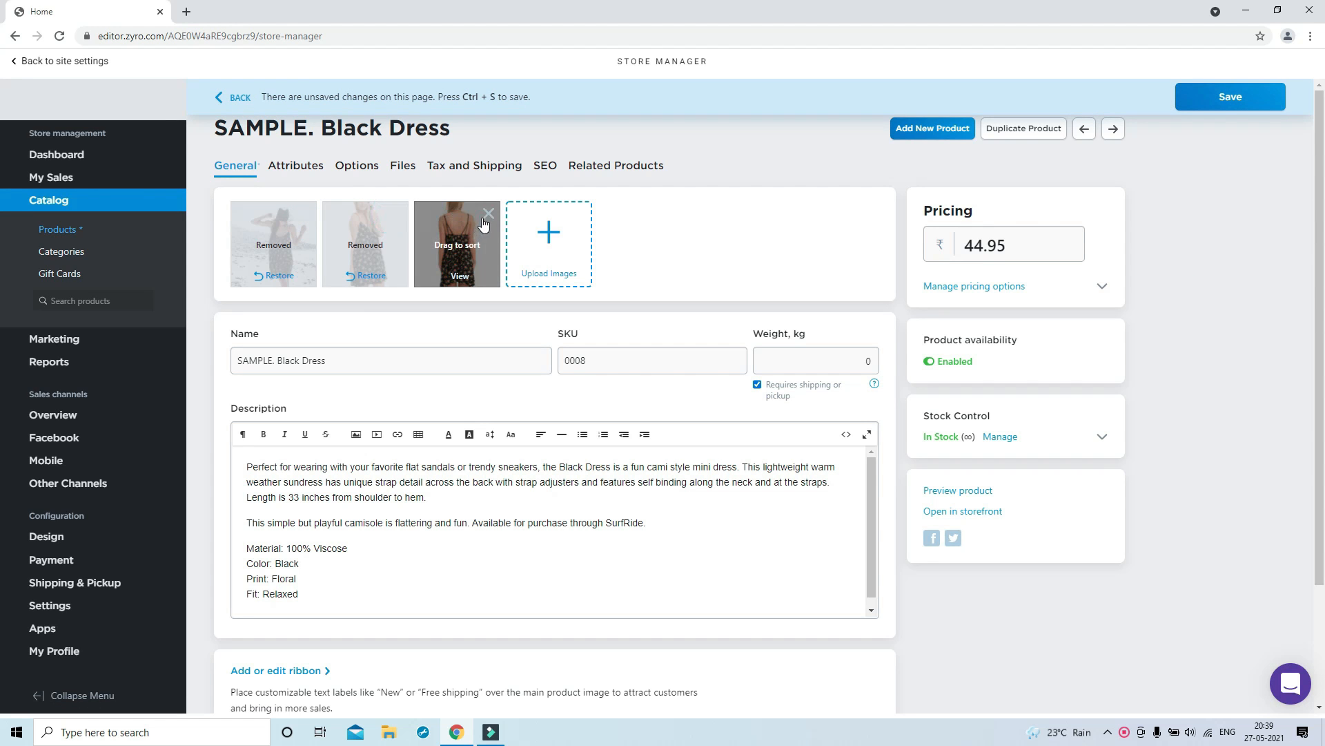
{"action": "left_click", "coordinate": [489, 214]}
{"action": "left_click", "coordinate": [558, 247]}
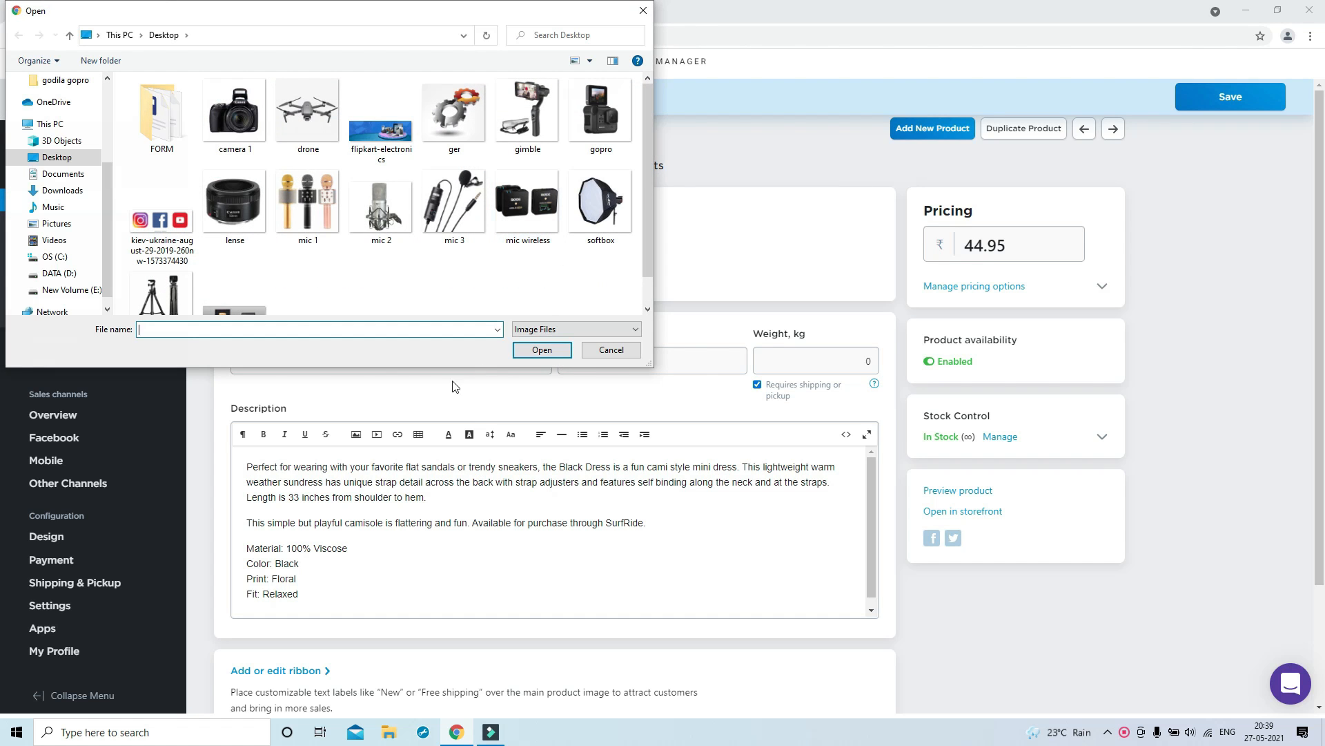
{"action": "left_click", "coordinate": [248, 124]}
{"action": "left_click", "coordinate": [542, 349]}
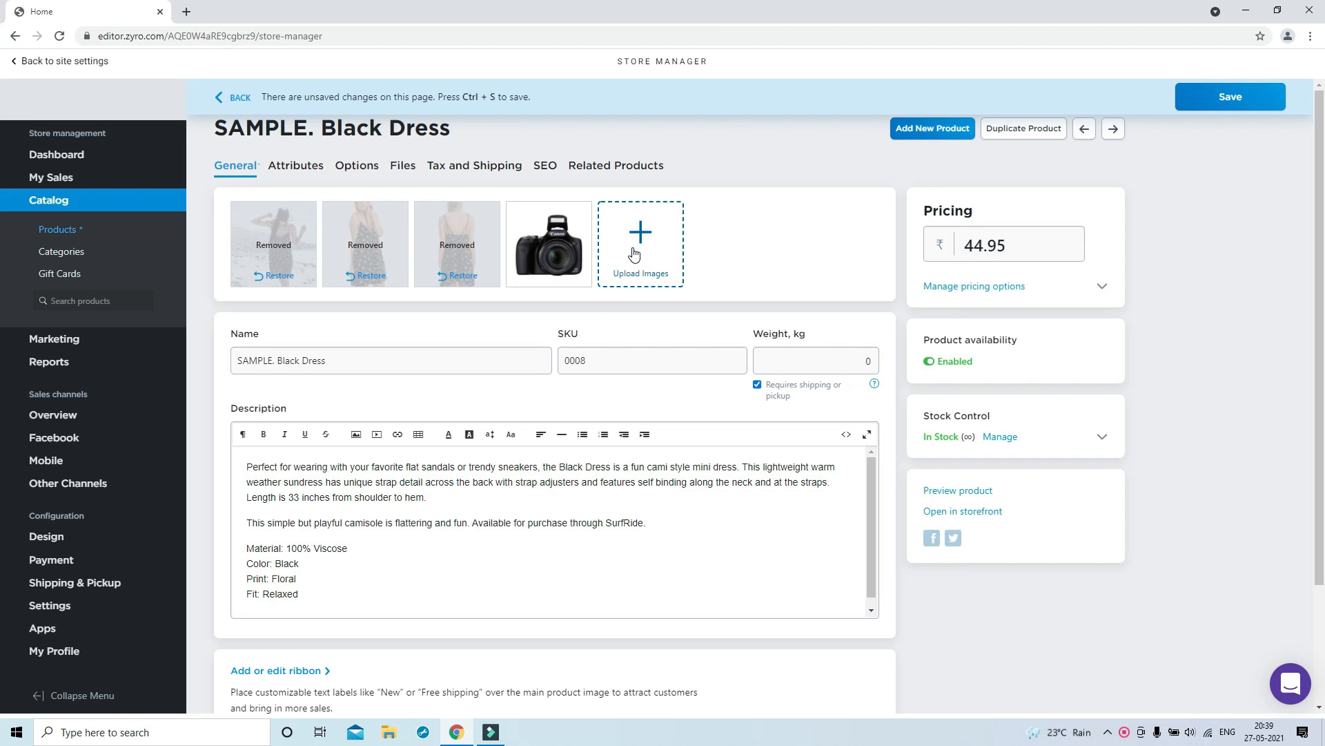
Name the product 'Canon Dslr 1500D' with SKU 2454 and weight 1 kg
{"action": "triple_click", "coordinate": [371, 361]}
{"action": "type", "text": "Canon Dslr 1500D"}
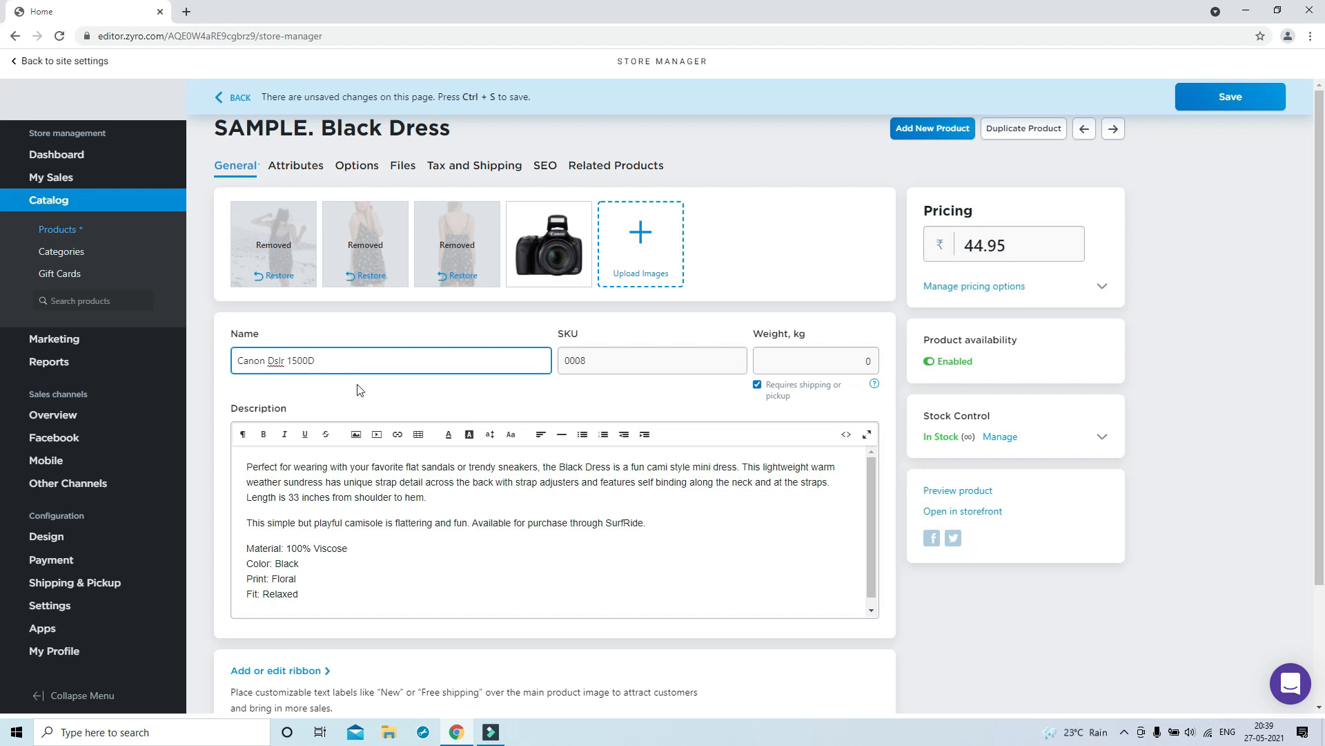
{"action": "triple_click", "coordinate": [394, 366]}
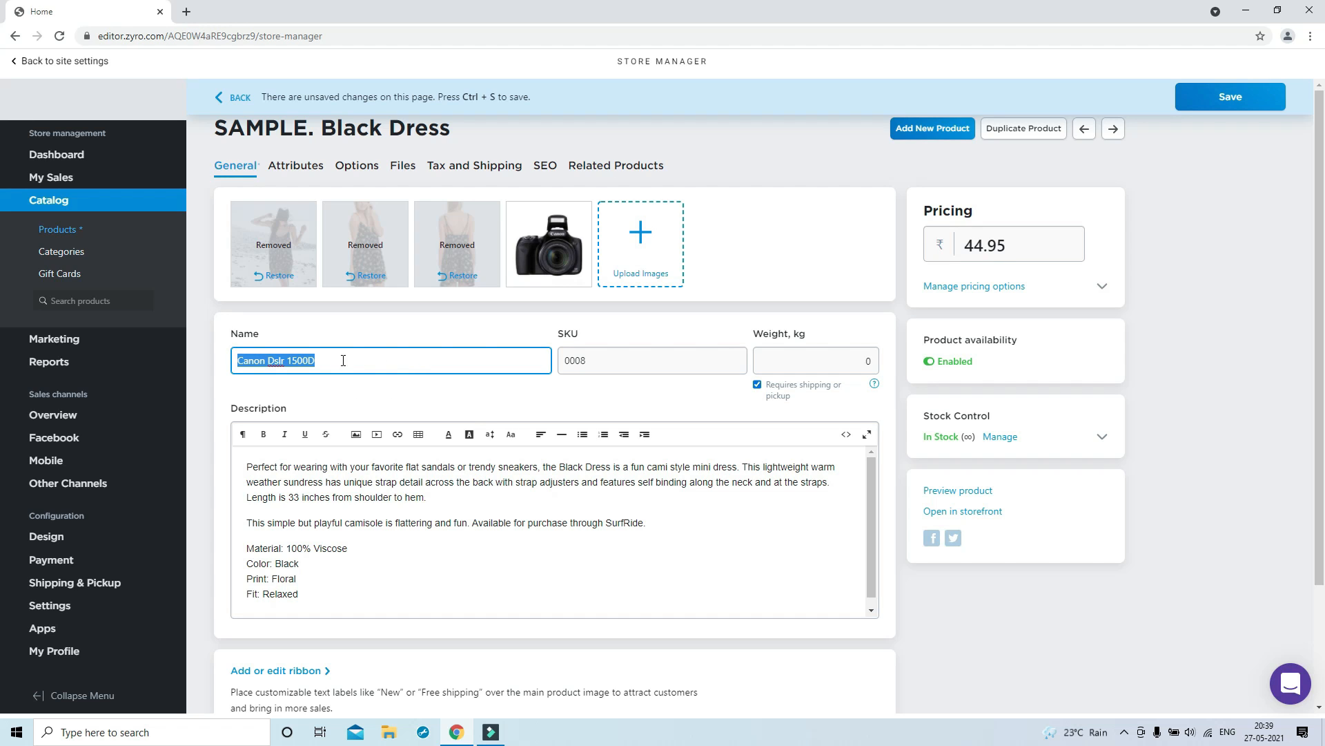
{"action": "left_click", "coordinate": [606, 364]}
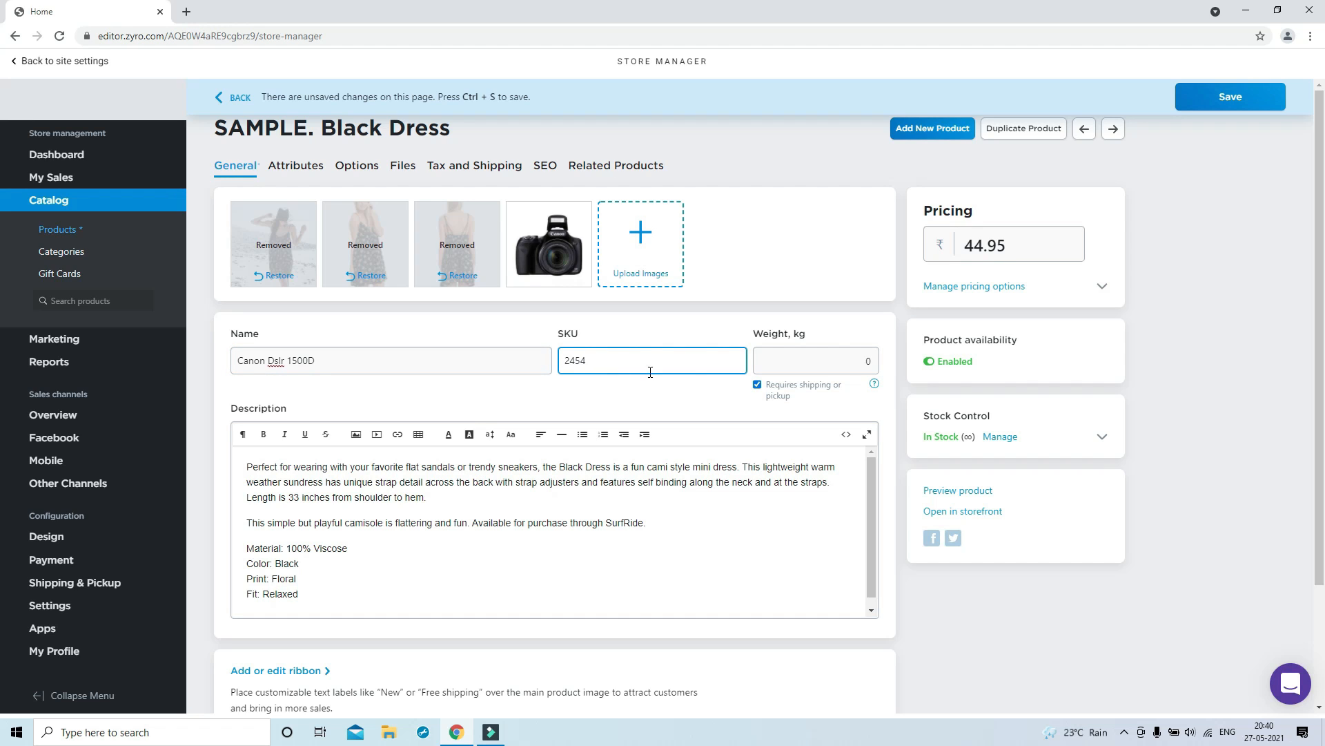
{"action": "left_click", "coordinate": [775, 366]}
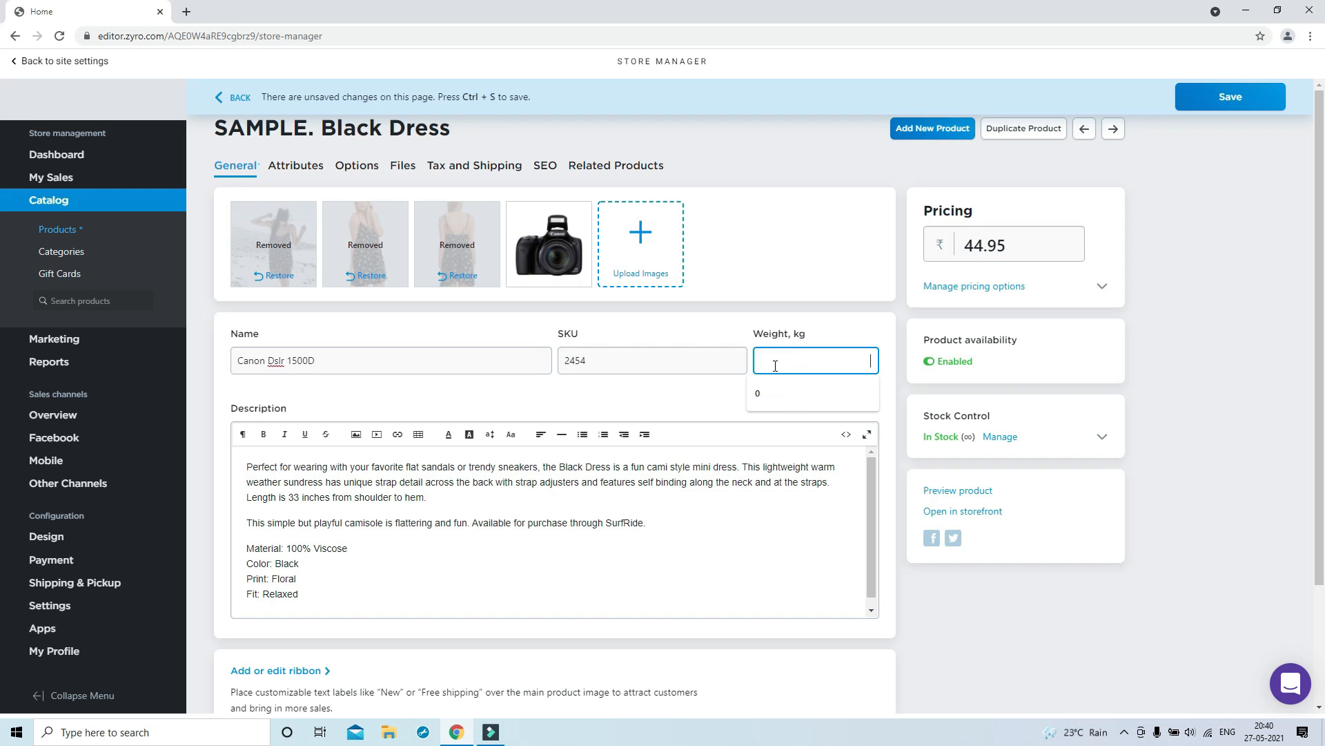
{"action": "type", "text": "1"}
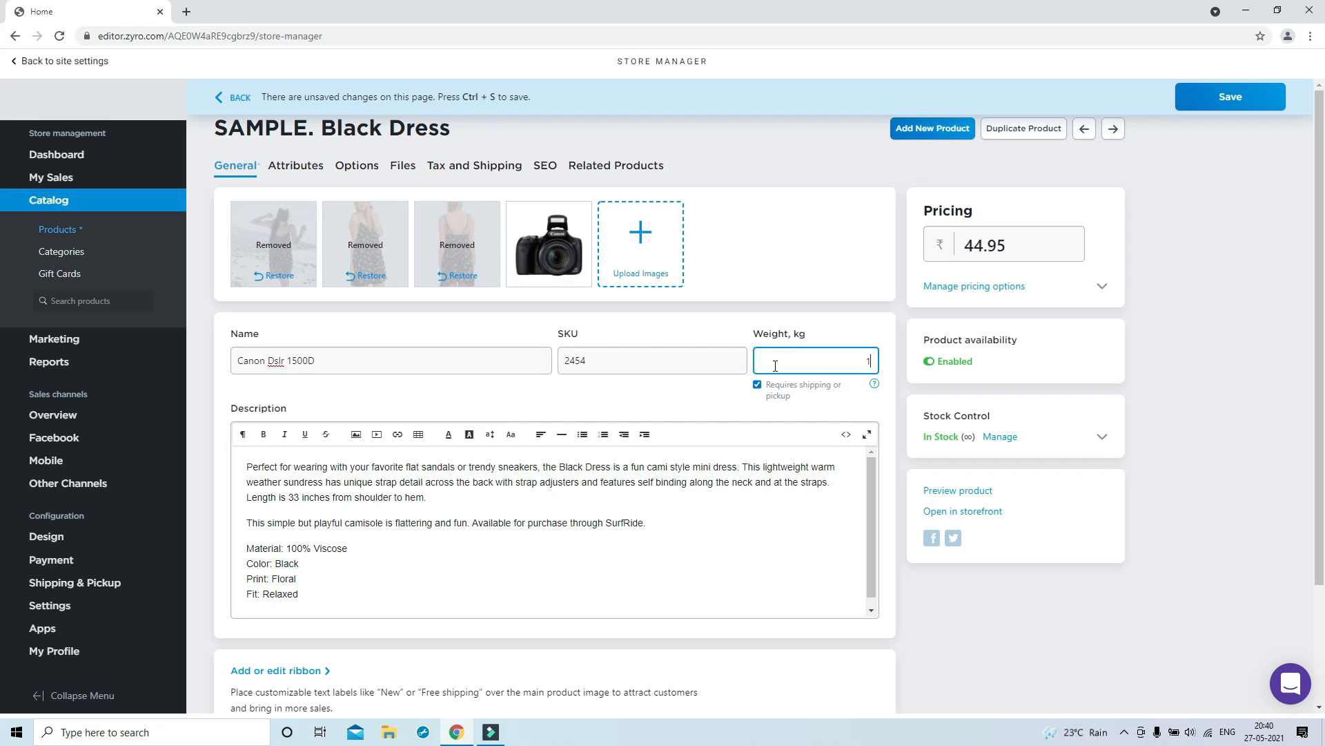
{"action": "left_click", "coordinate": [832, 404]}
Replace the description with the pasted camera-spec bullet list and select the 44.95 price
{"action": "left_click_drag", "start_coordinate": [243, 467], "coordinate": [577, 607]}
{"action": "key", "text": "ctrl+v"}
{"action": "scroll", "coordinate": [379, 509], "scroll_direction": "down", "scroll_amount": 1}
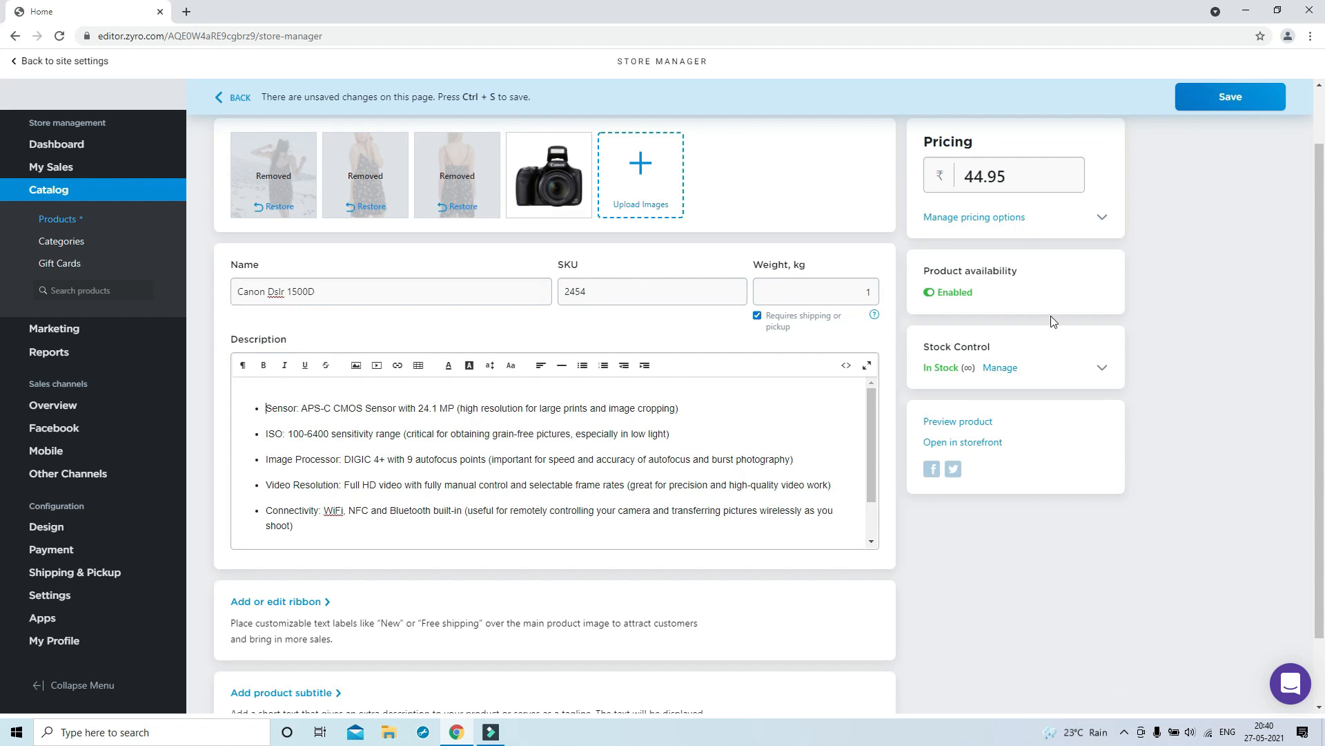
{"action": "left_click_drag", "start_coordinate": [1014, 181], "coordinate": [961, 181]}
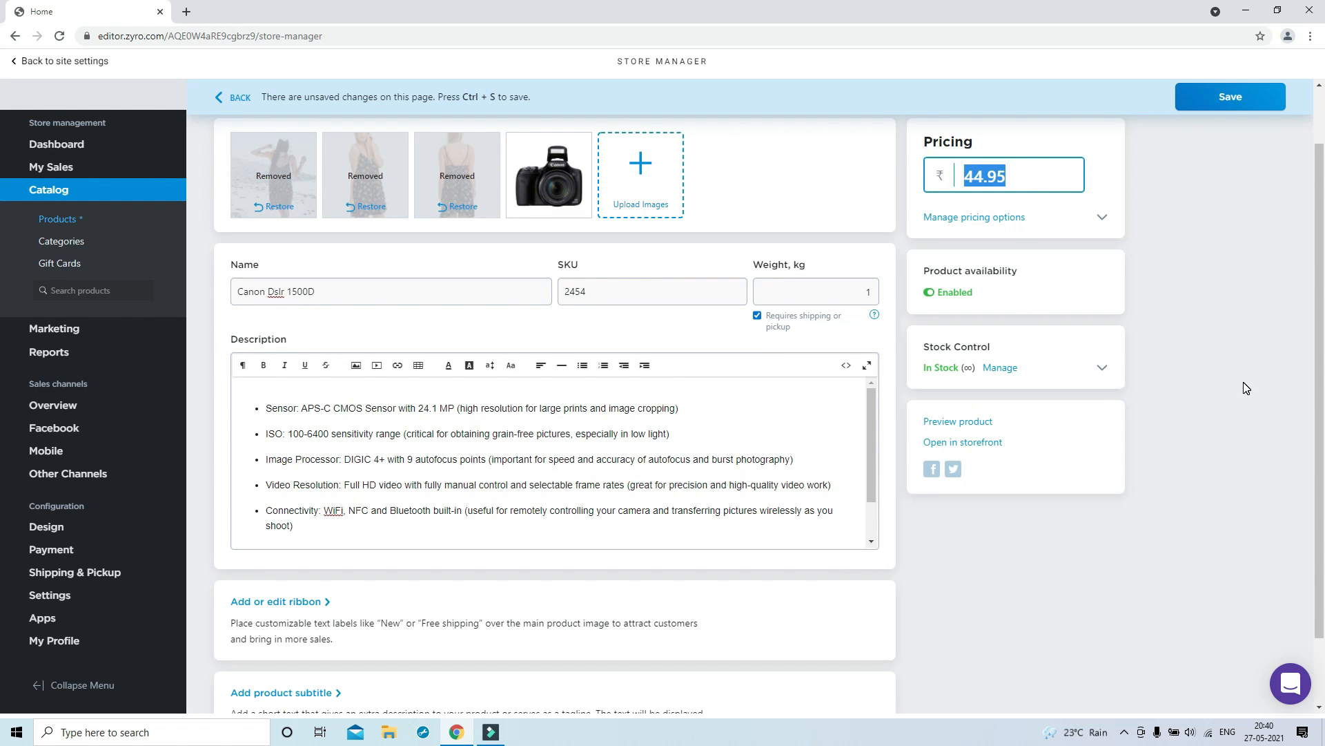
Price the camera at 15000 and limit stock to 5 with a low-stock note at 1
{"action": "type", "text": "15000"}
{"action": "left_click", "coordinate": [1229, 319]}
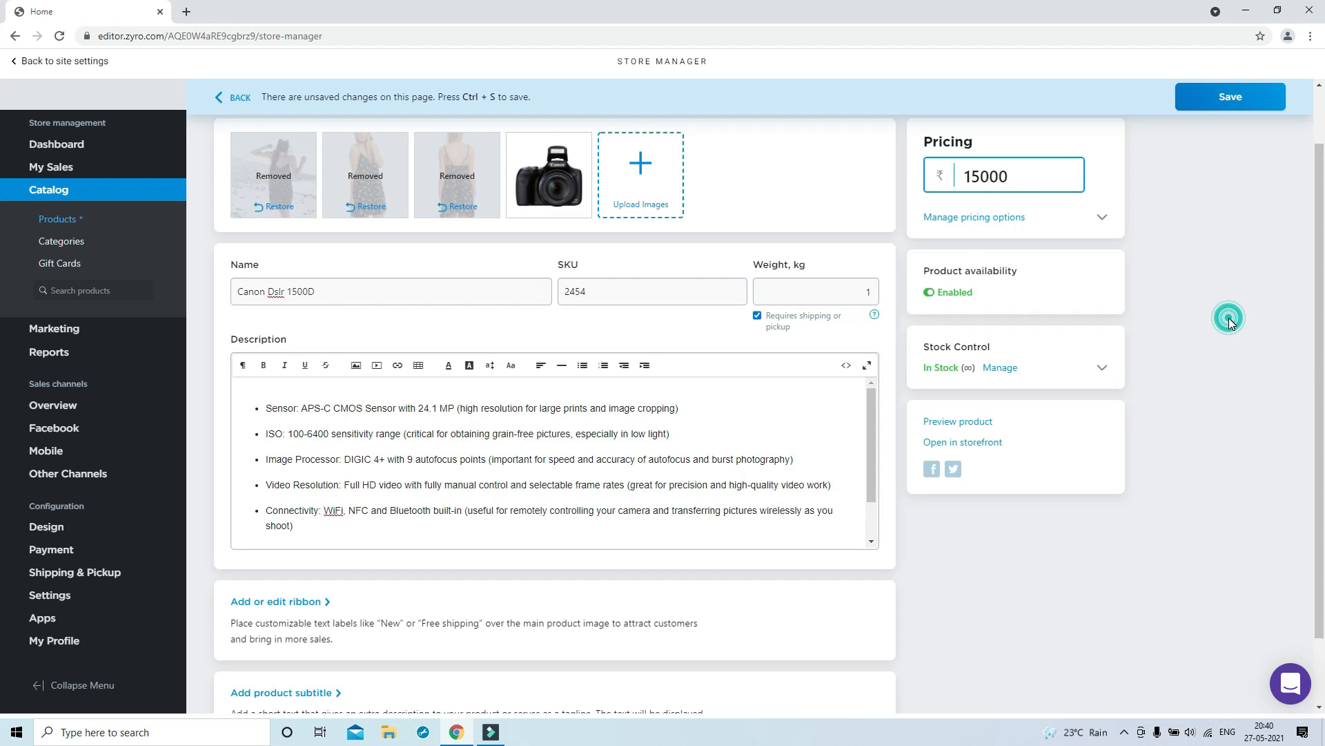
{"action": "left_click", "coordinate": [999, 368]}
{"action": "left_click", "coordinate": [930, 422]}
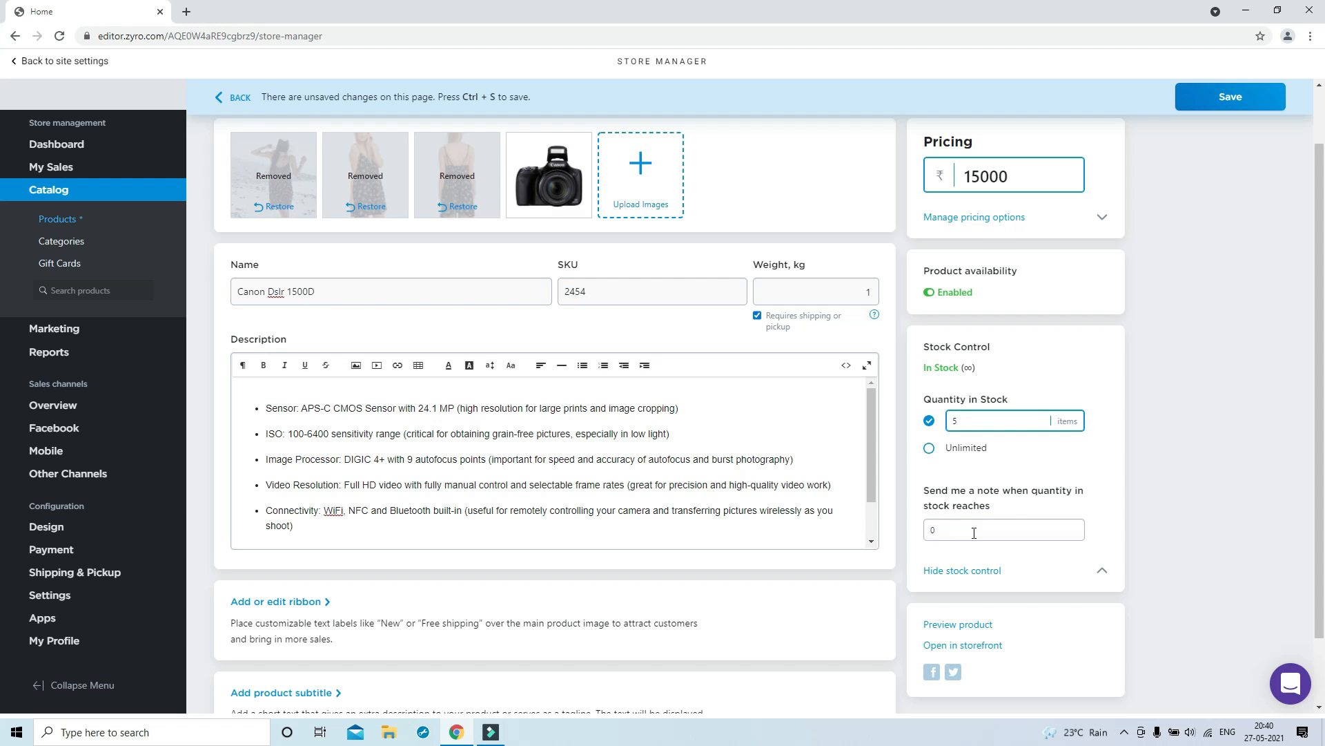
{"action": "left_click_drag", "start_coordinate": [987, 522], "coordinate": [922, 529]}
Give the product a red ribbon and fill in its subtitle tagline
{"action": "scroll", "coordinate": [475, 595], "scroll_direction": "down", "scroll_amount": 2}
{"action": "left_click", "coordinate": [271, 522]}
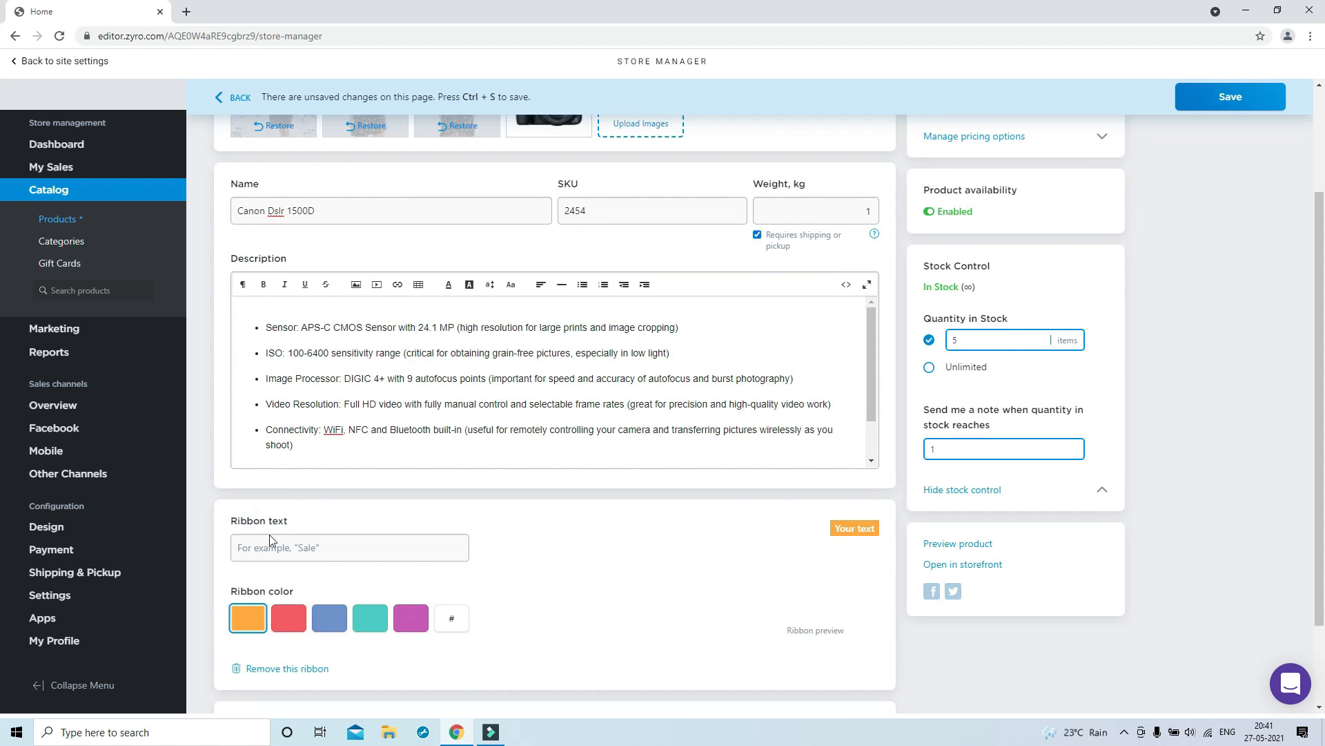
{"action": "left_click", "coordinate": [283, 621]}
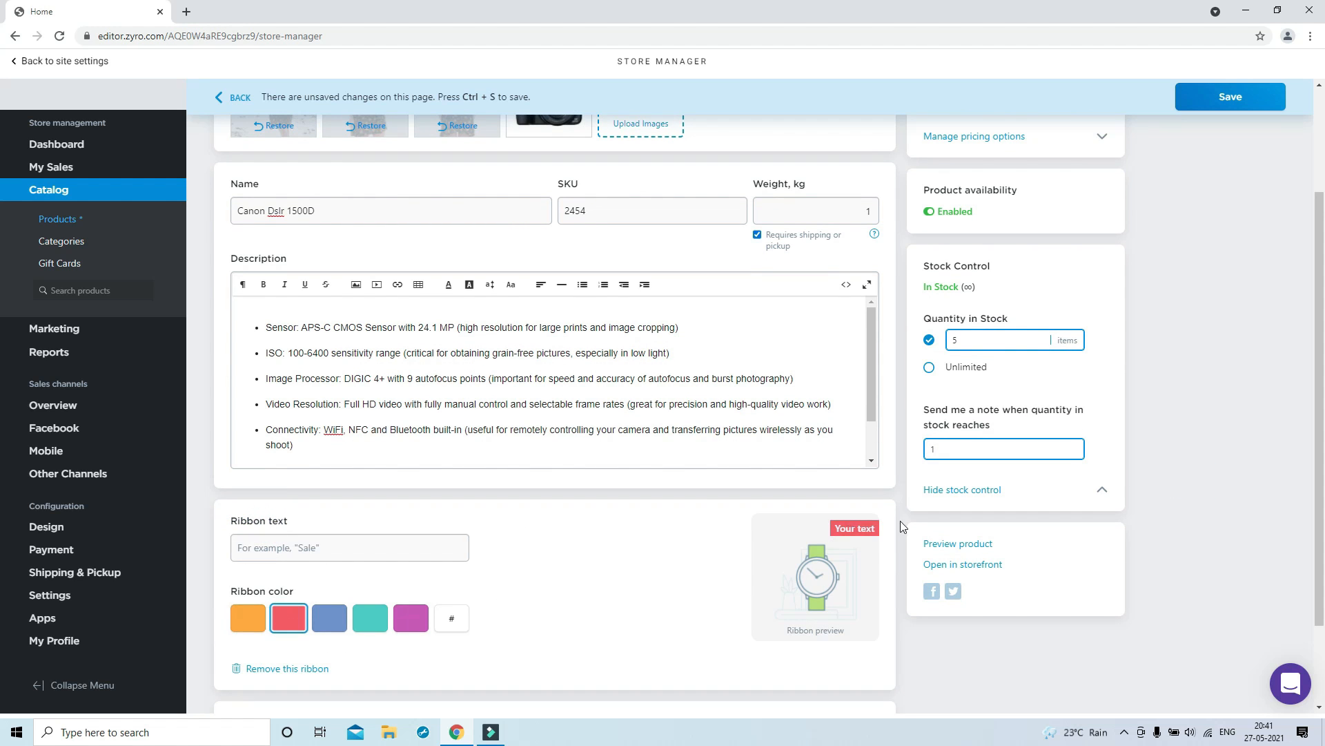
{"action": "scroll", "coordinate": [579, 584], "scroll_direction": "down", "scroll_amount": 2}
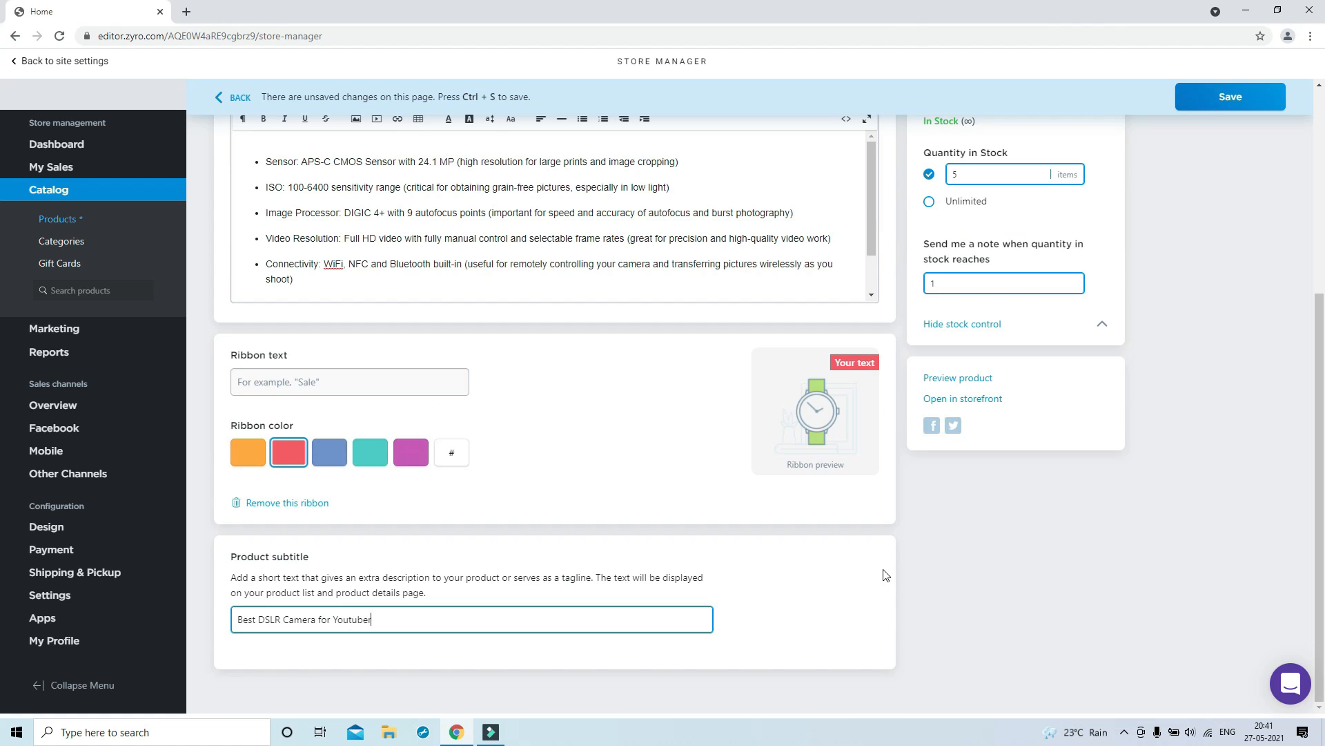
{"action": "scroll", "coordinate": [1112, 612], "scroll_direction": "up", "scroll_amount": 5}
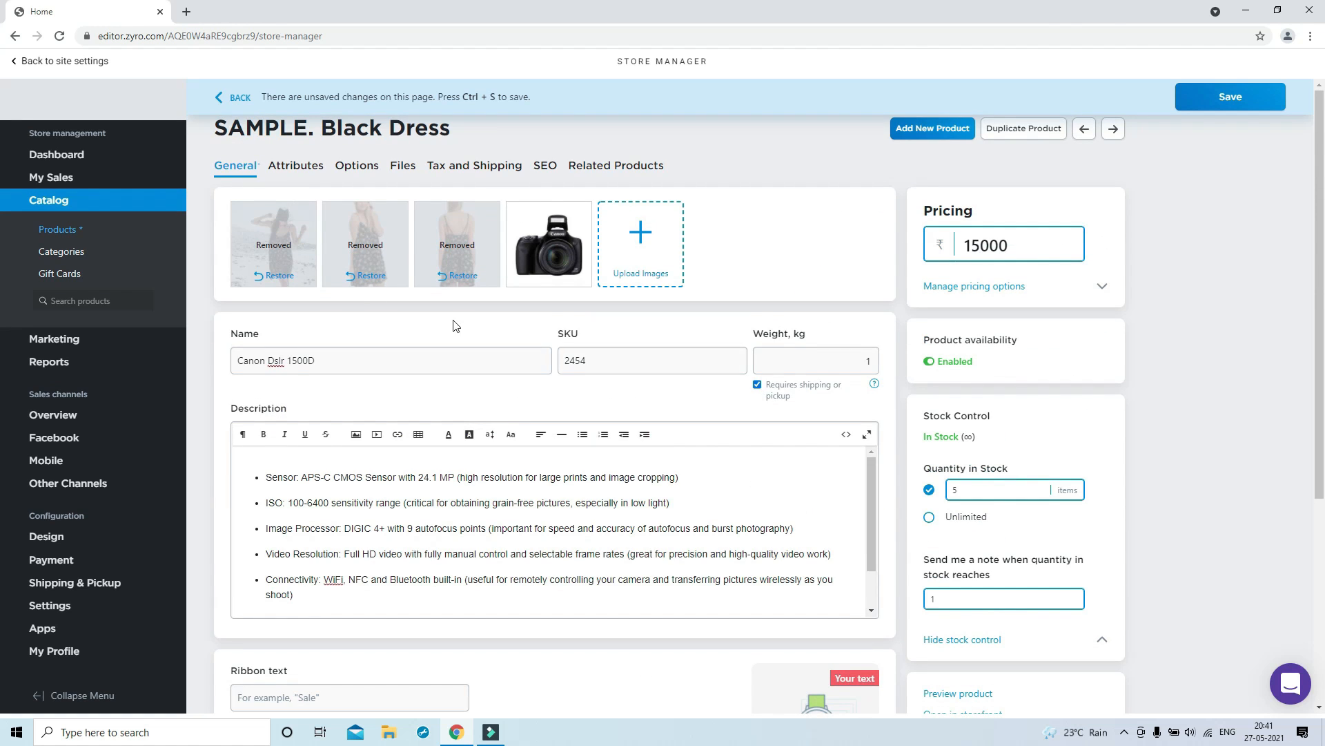
Enter a UPC code and the brand canon in the product's Attributes
{"action": "left_click", "coordinate": [296, 165]}
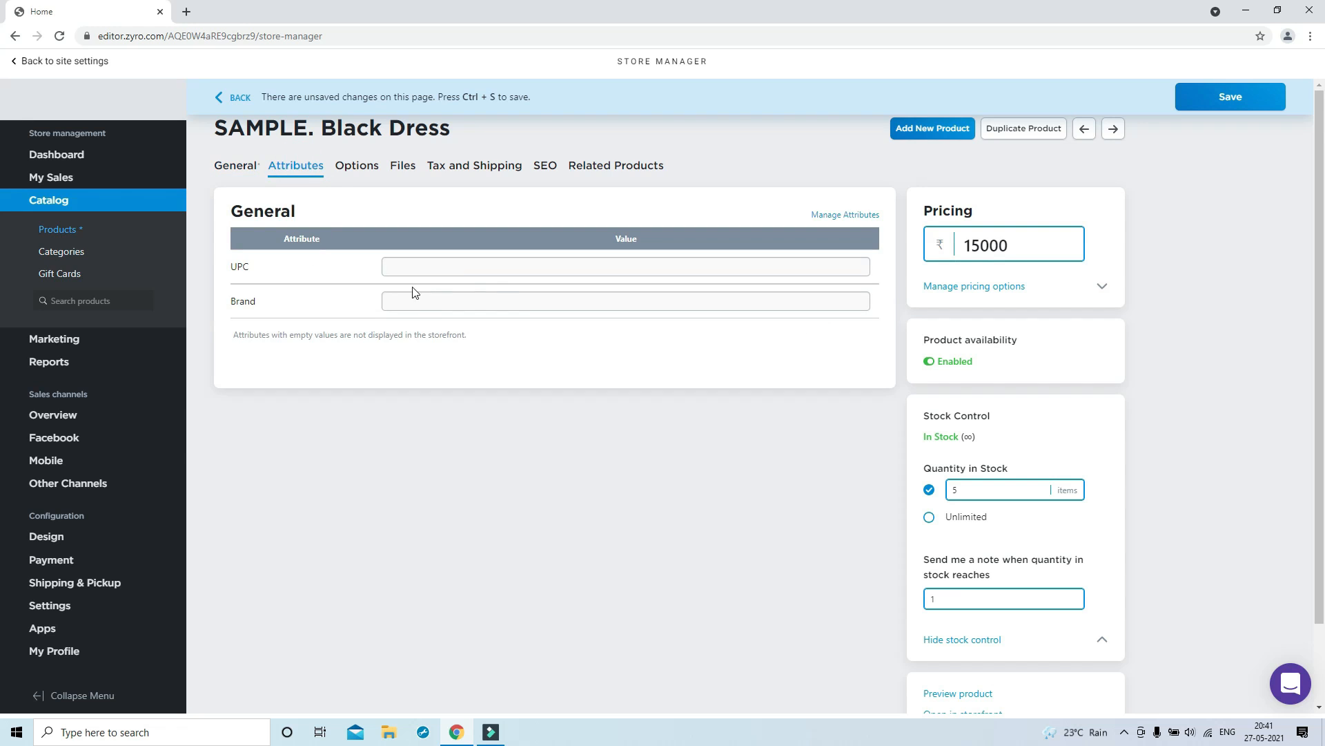
{"action": "left_click", "coordinate": [458, 269]}
{"action": "left_click", "coordinate": [442, 303]}
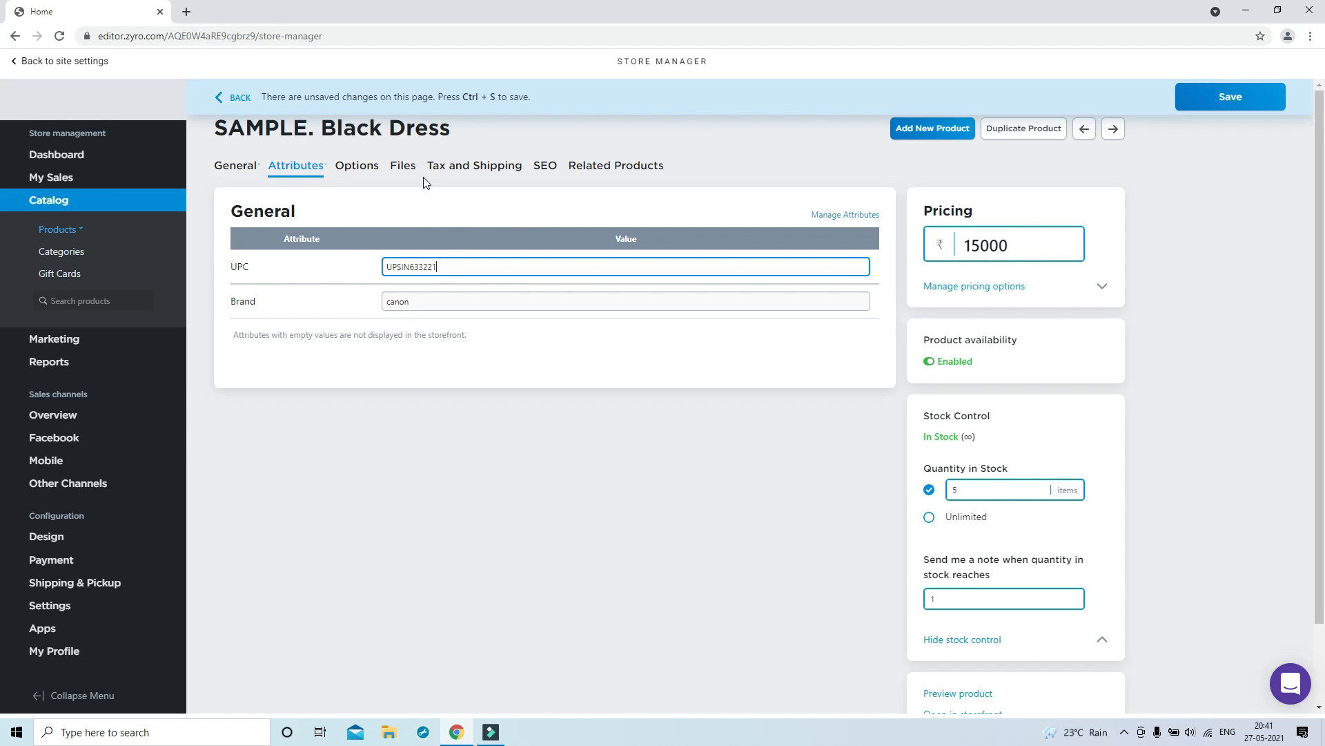
Review the Options, Files, Tax, SEO and Related tabs, then save the Canon Dslr 1500D
{"action": "left_click", "coordinate": [356, 168]}
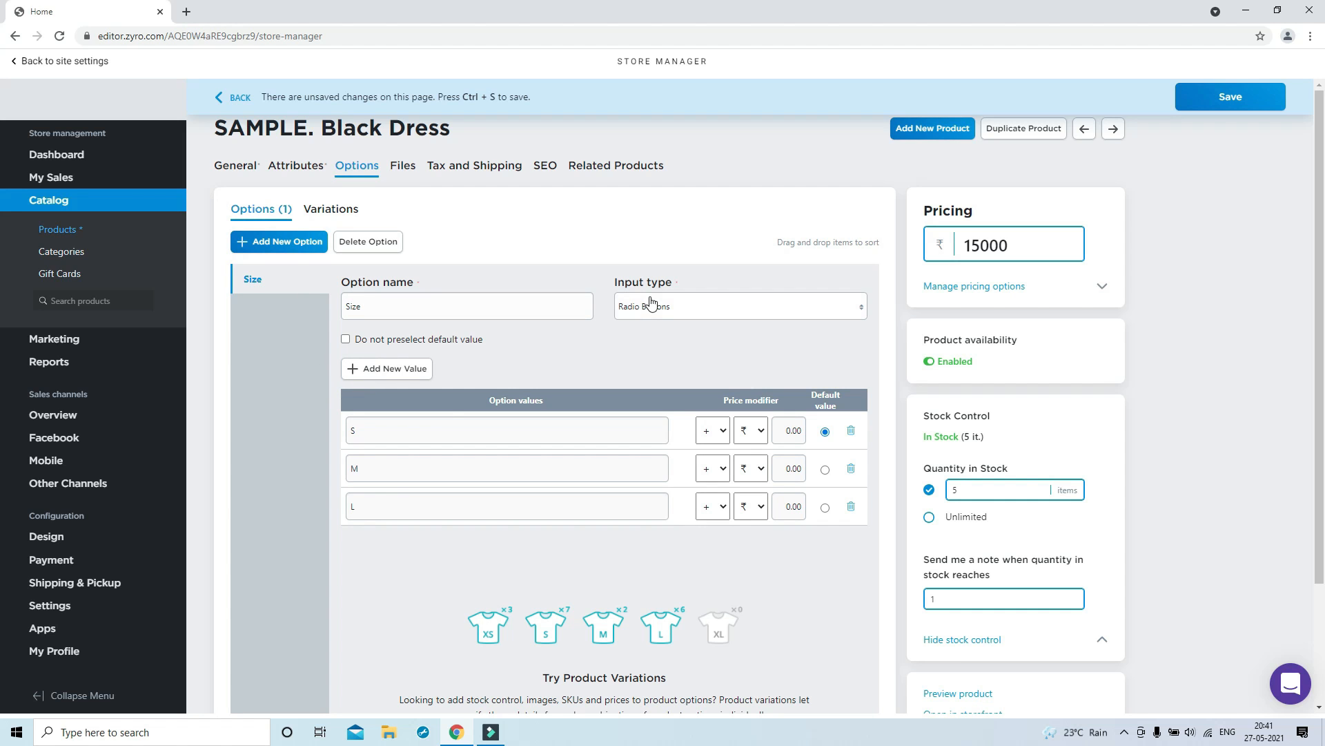
{"action": "left_click", "coordinate": [403, 166]}
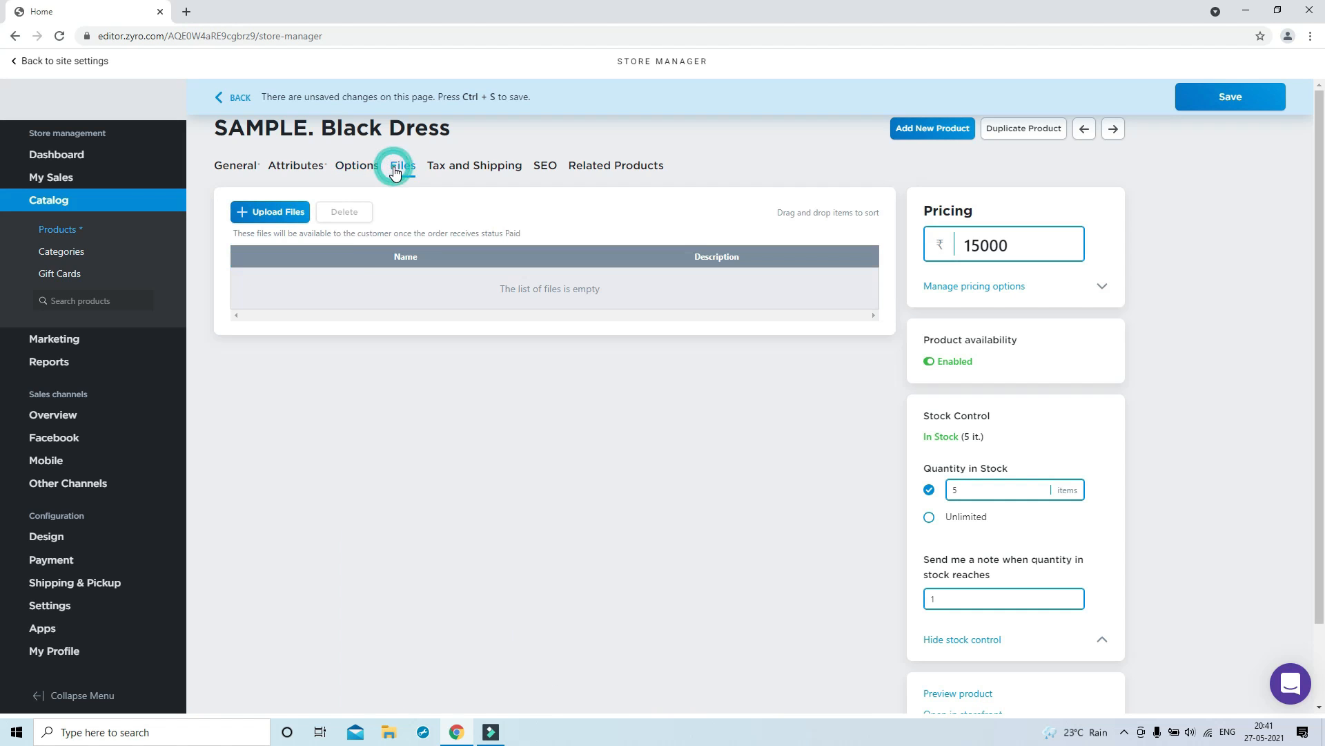
{"action": "left_click", "coordinate": [470, 168]}
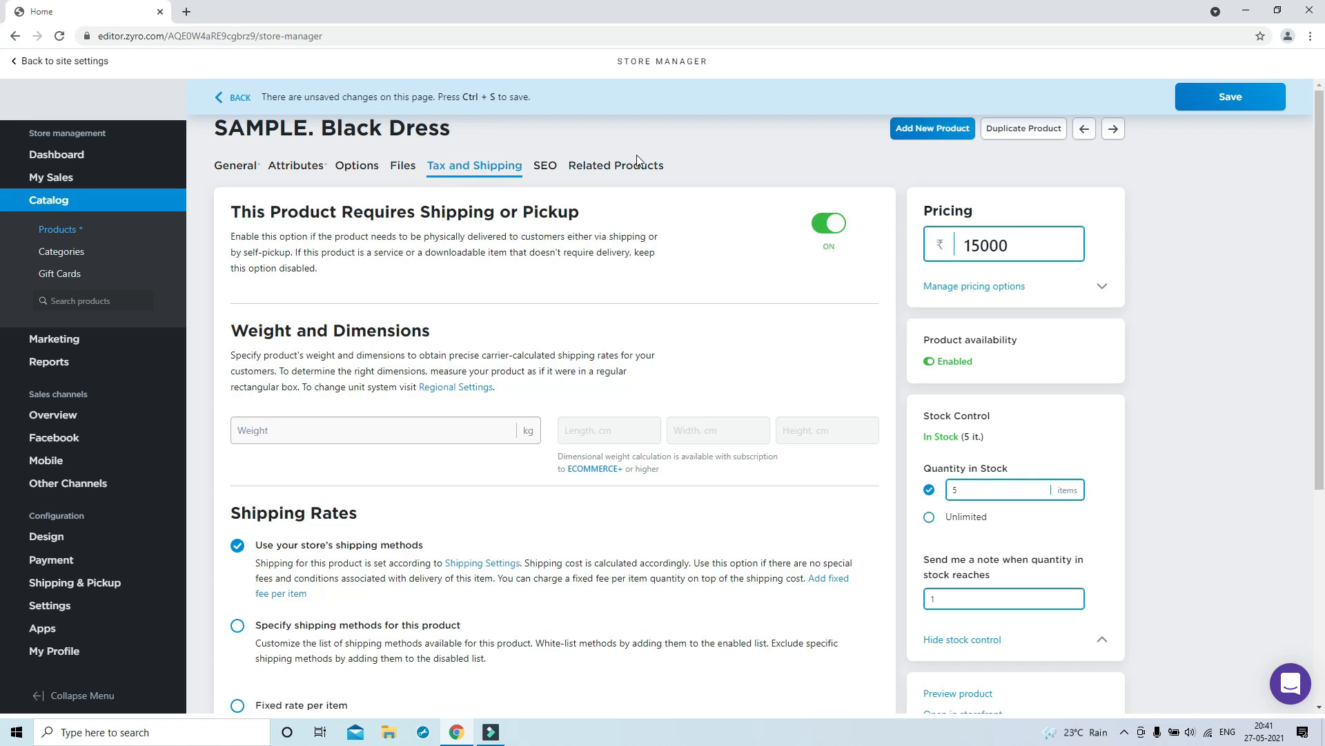
{"action": "left_click", "coordinate": [546, 168]}
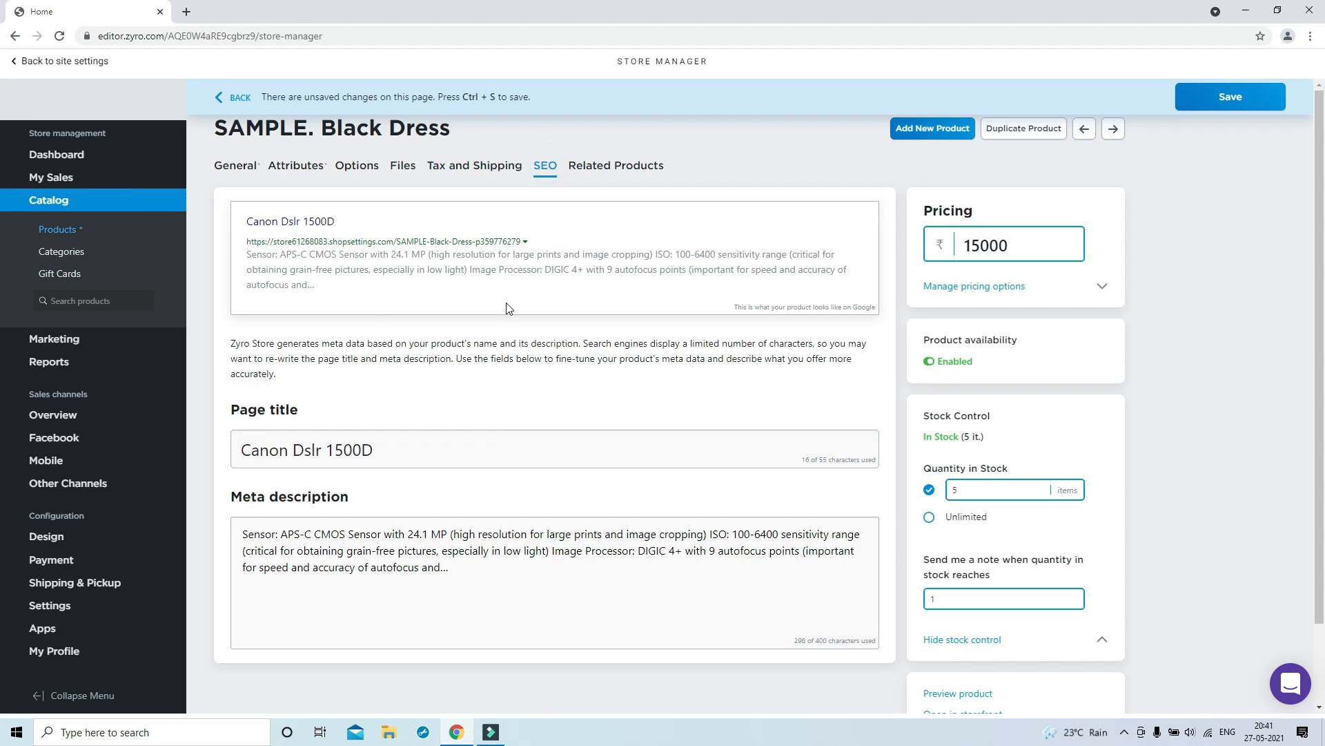
{"action": "left_click", "coordinate": [601, 166]}
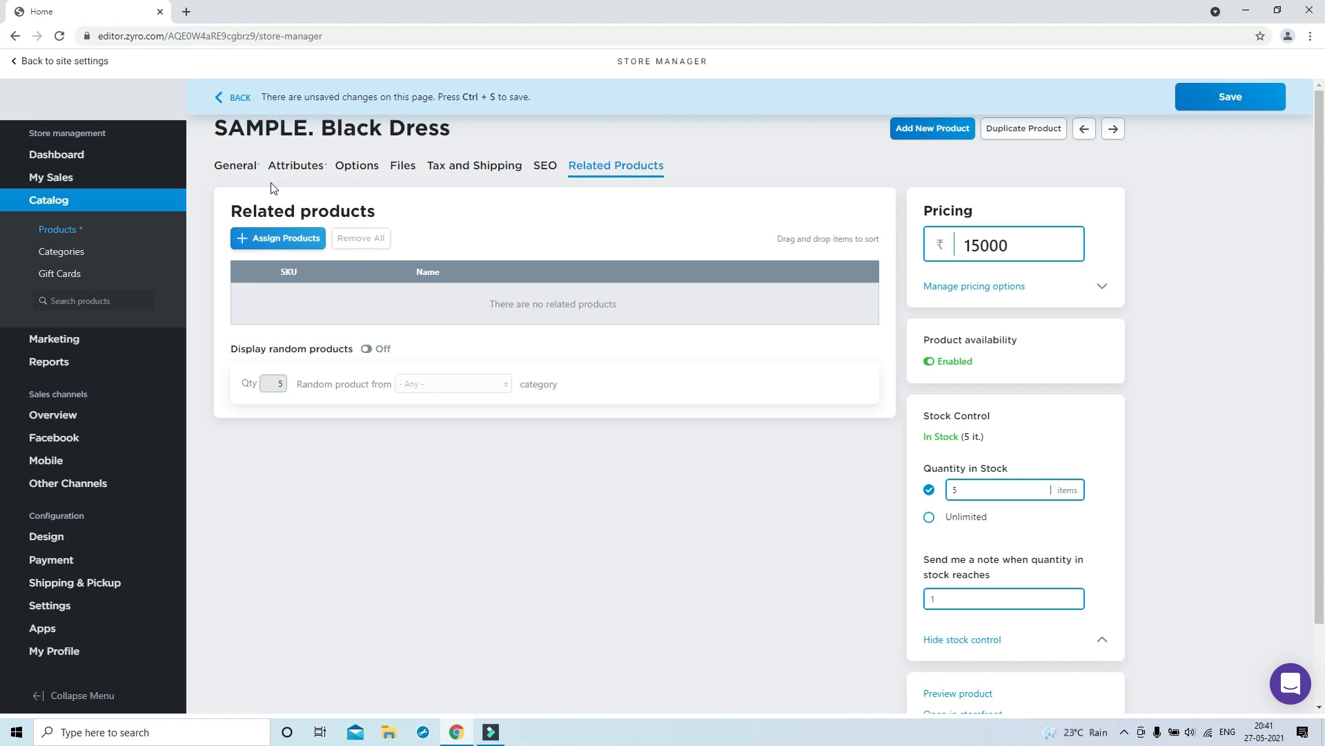
{"action": "left_click", "coordinate": [236, 167]}
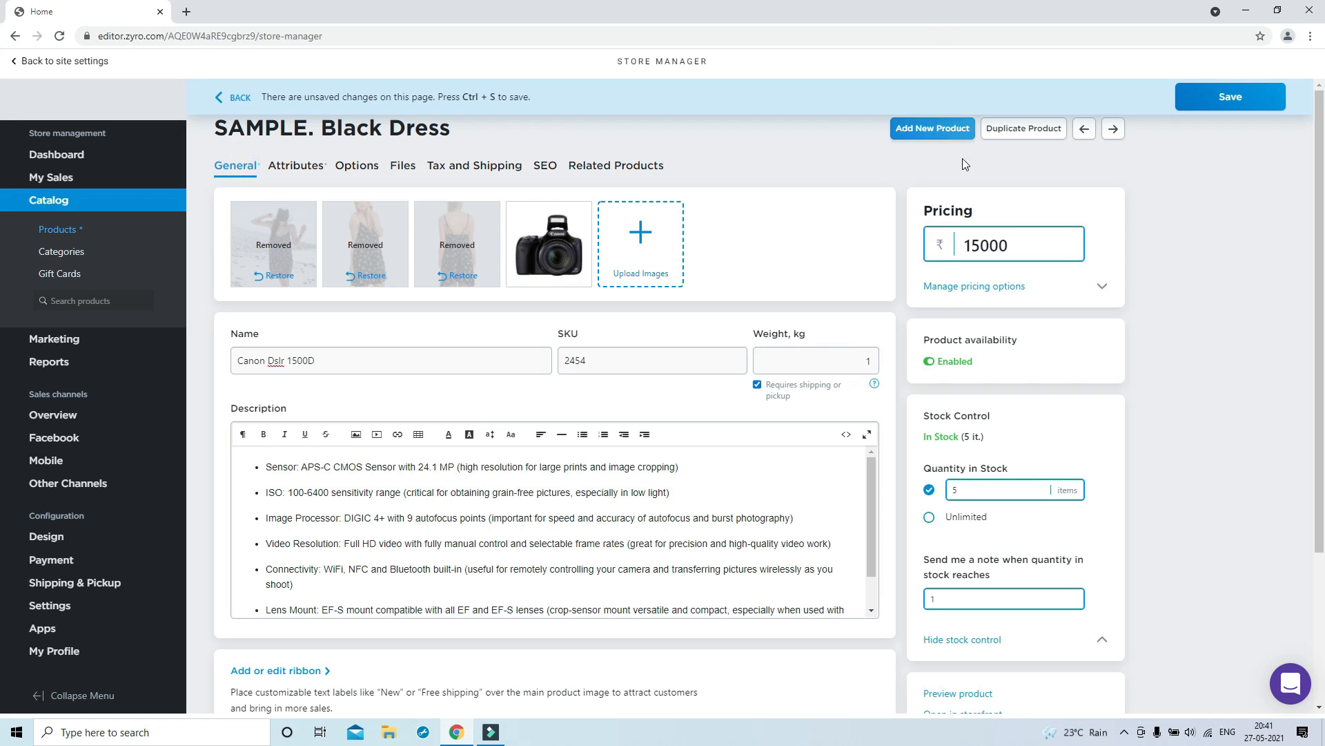
{"action": "left_click", "coordinate": [1214, 99]}
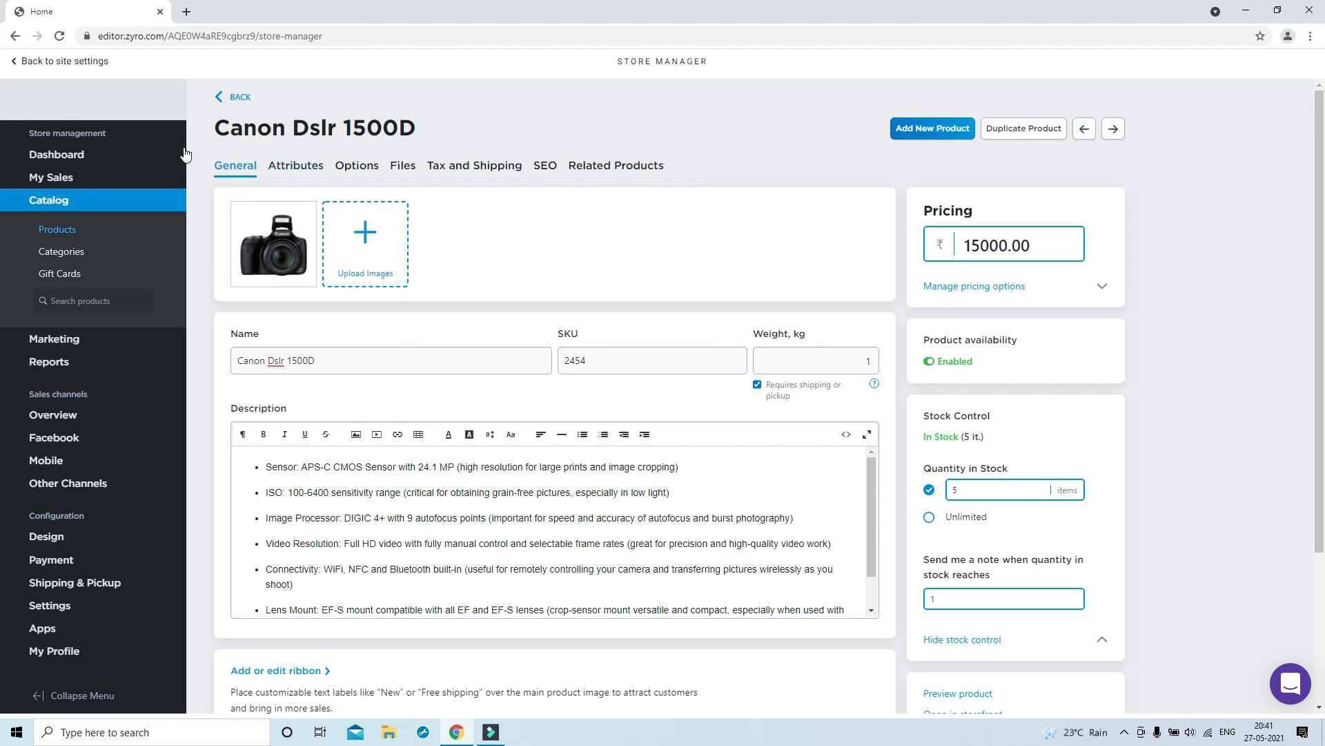
Start a new product from the catalog and upload the wireless mic photo
{"action": "left_click", "coordinate": [229, 95]}
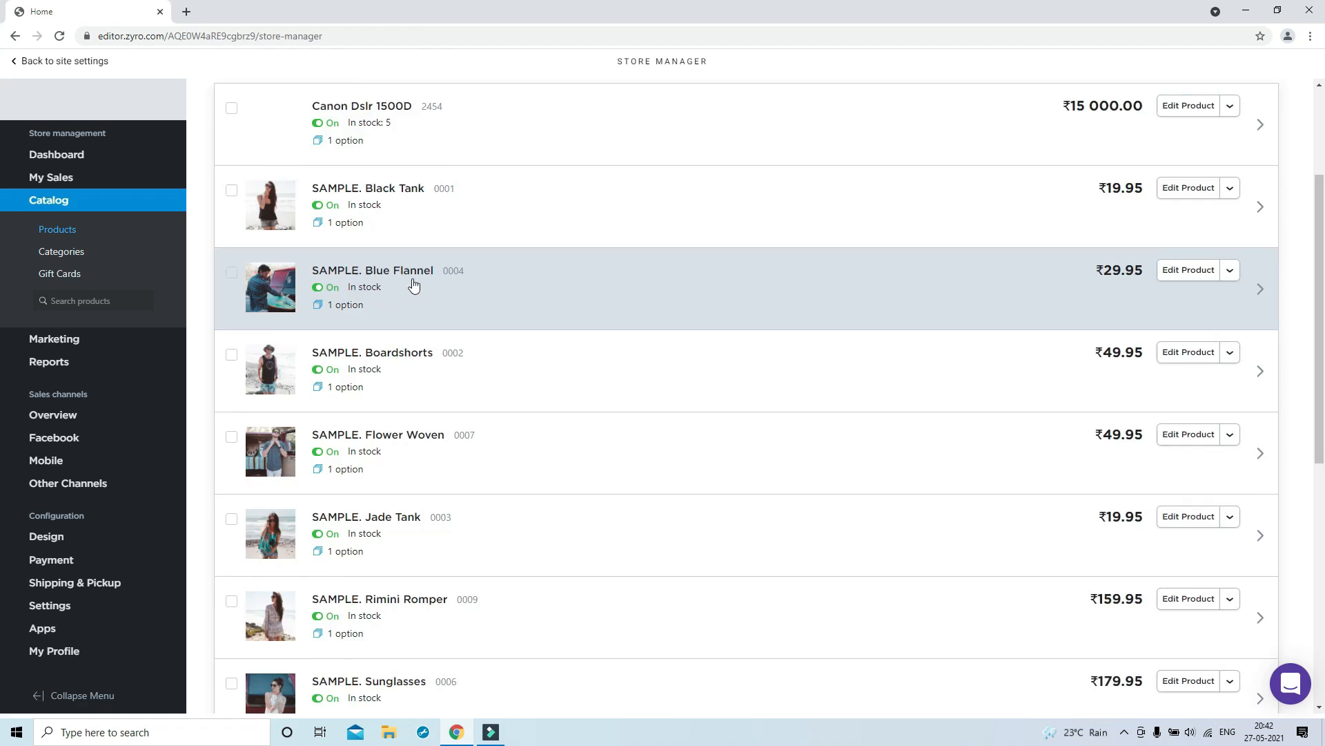
{"action": "scroll", "coordinate": [412, 283], "scroll_direction": "up", "scroll_amount": 3}
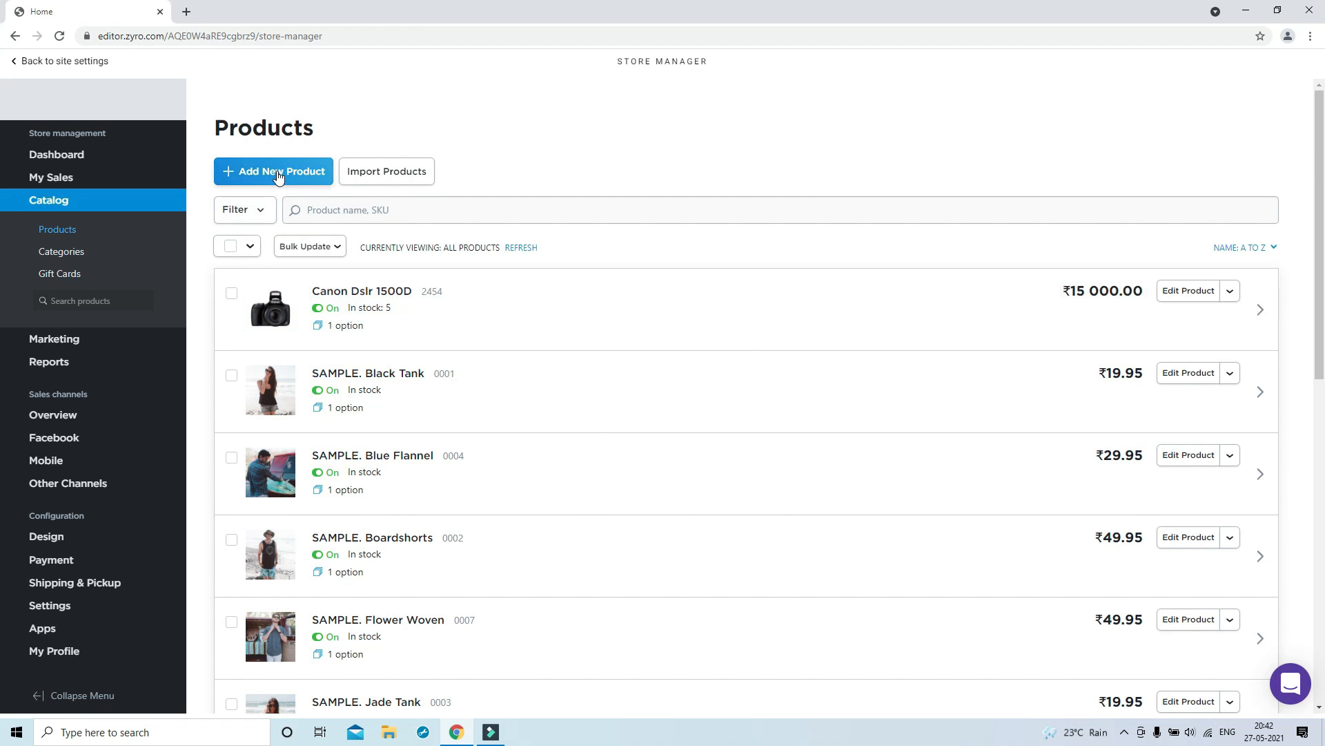
{"action": "left_click", "coordinate": [278, 173]}
{"action": "left_click", "coordinate": [275, 235]}
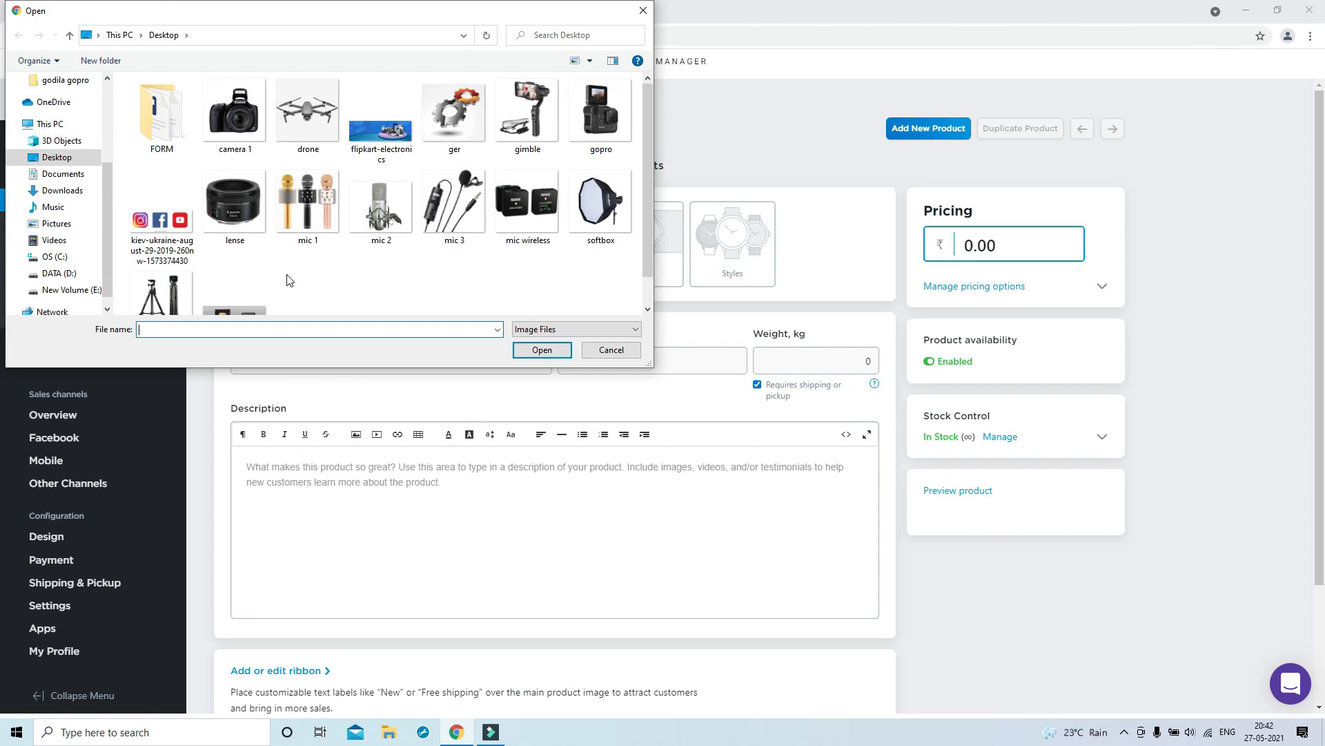
{"action": "double_click", "coordinate": [526, 205]}
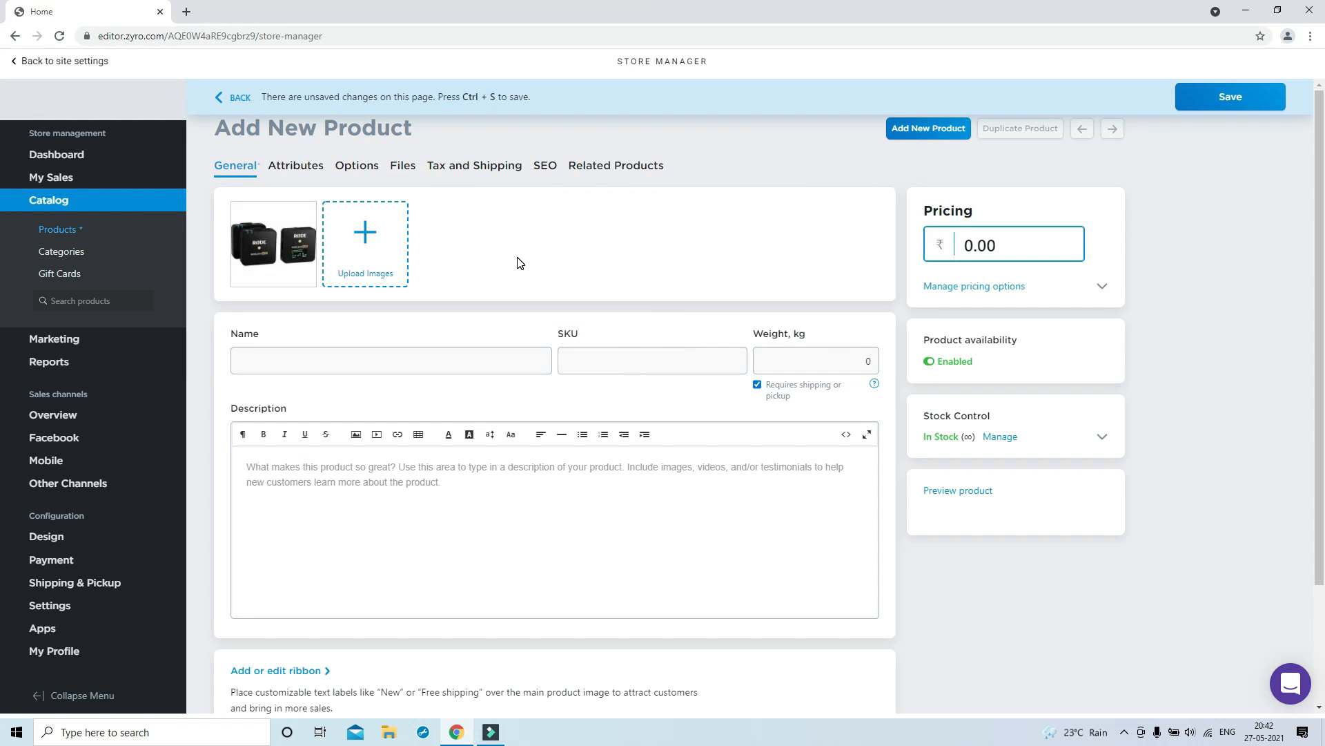
Name the product Rode Go Wireless Mic, set price ₹12000.00, and save
{"action": "left_click", "coordinate": [402, 354]}
{"action": "type", "text": "Rode Go Wireless Mic"}
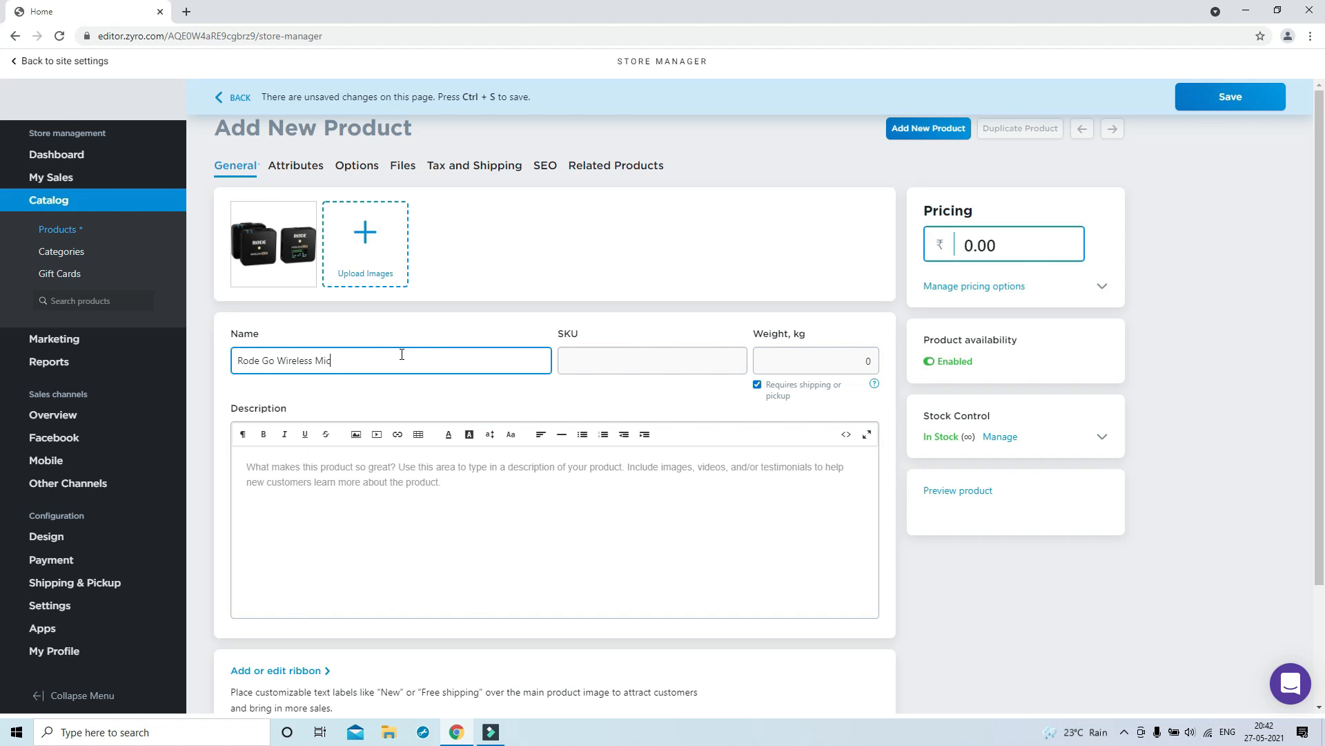
{"action": "left_click", "coordinate": [1021, 250]}
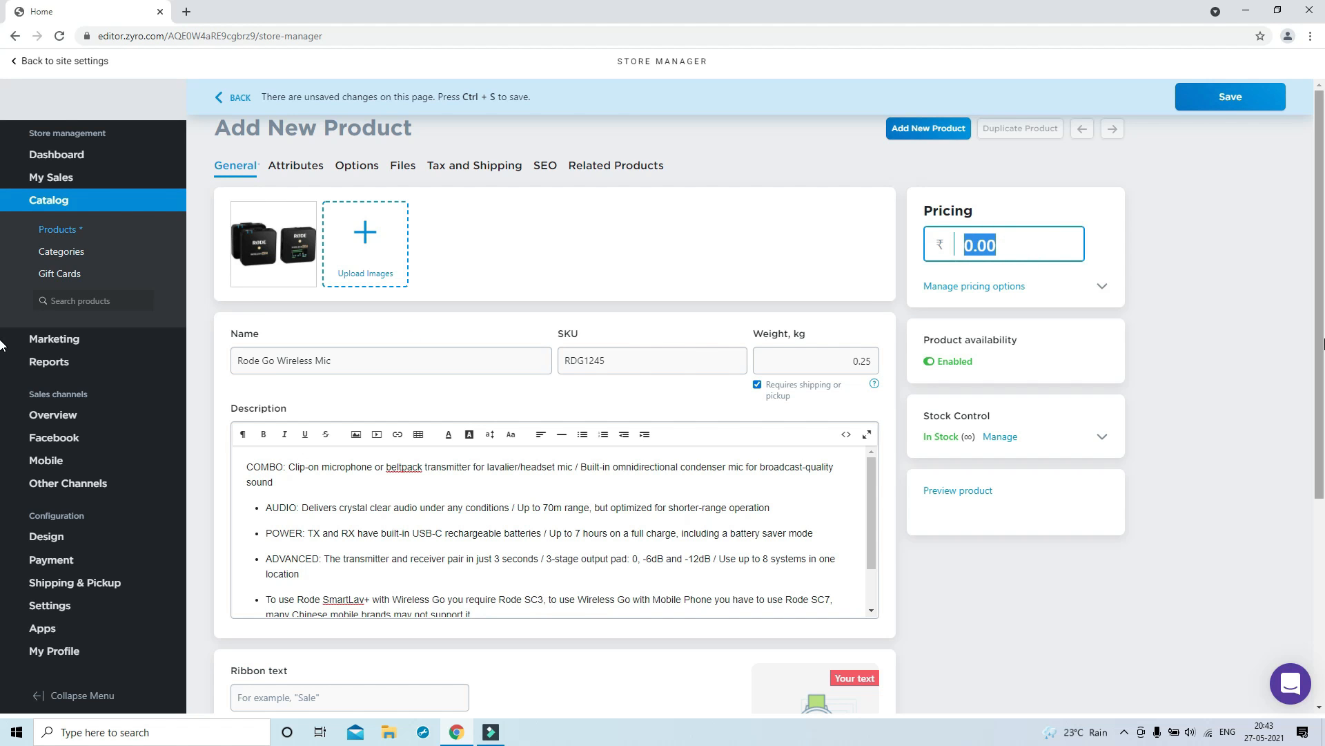
{"action": "type", "text": "12000"}
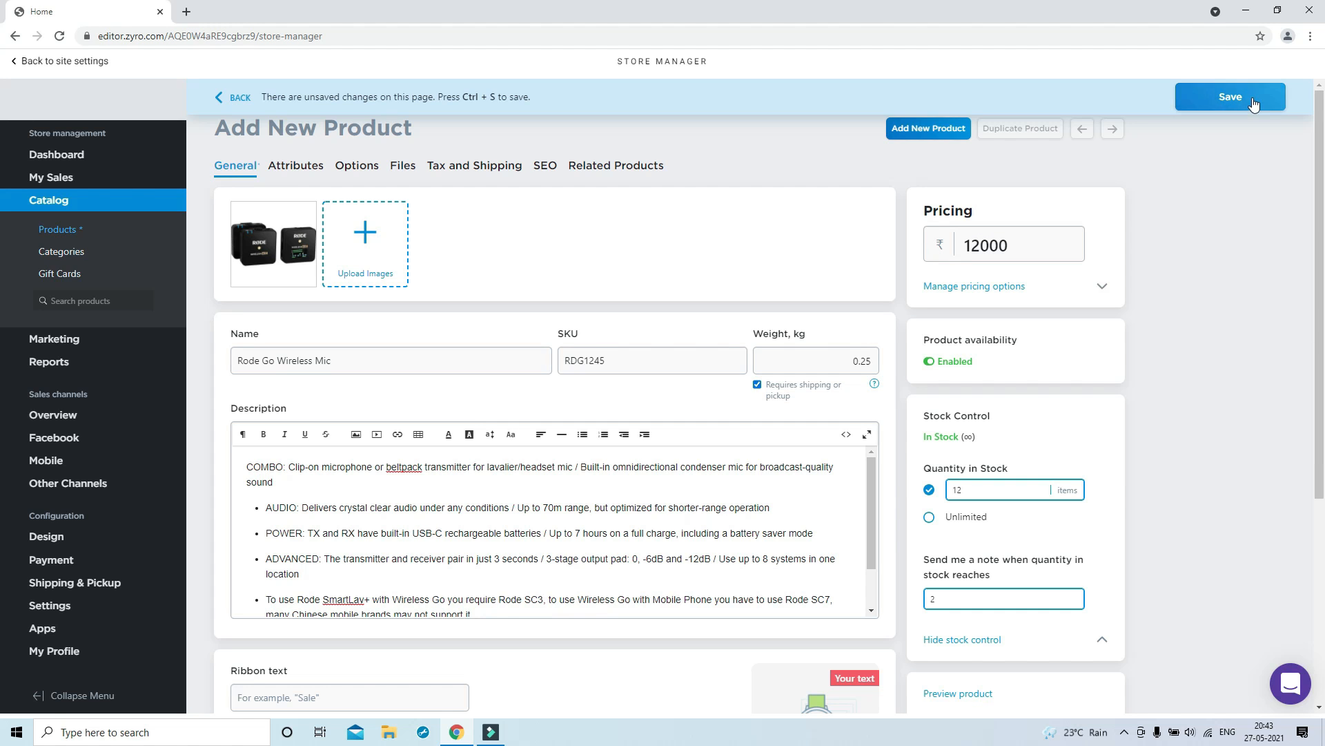
{"action": "left_click", "coordinate": [1246, 97]}
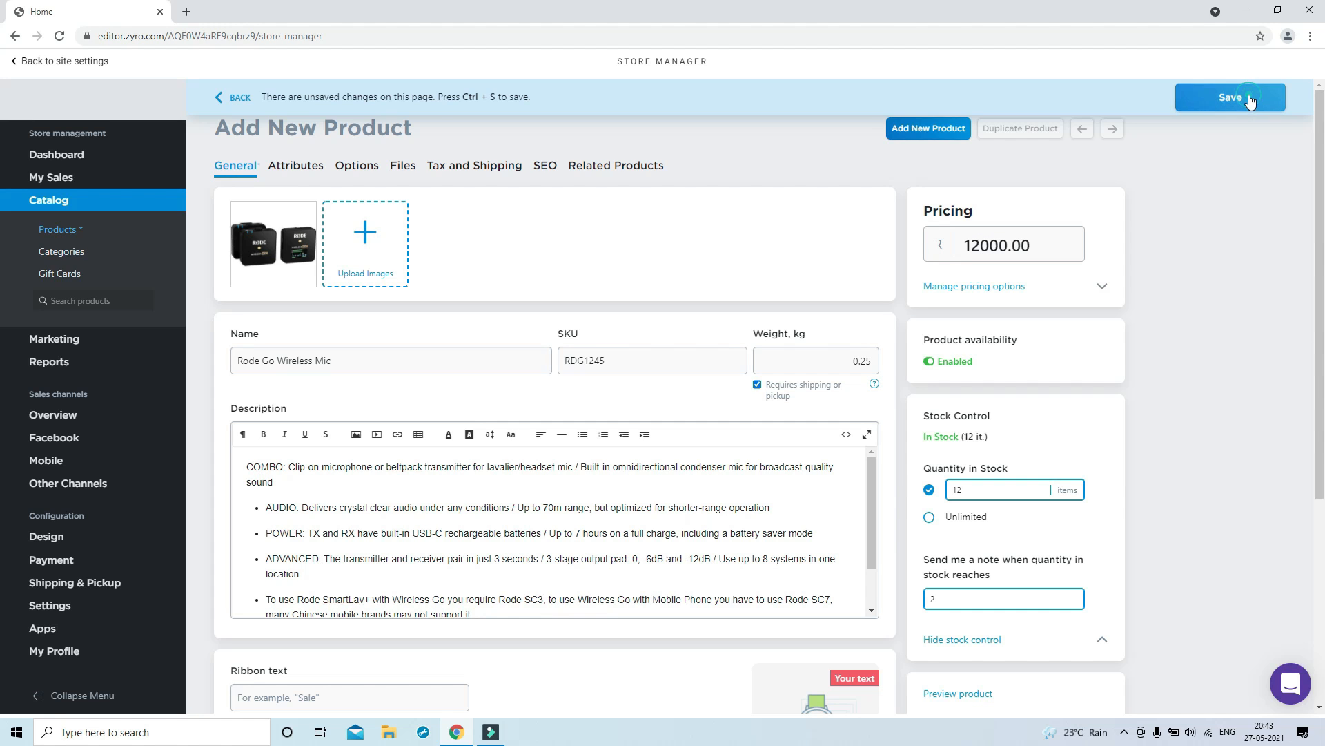
{"action": "left_click", "coordinate": [1267, 311]}
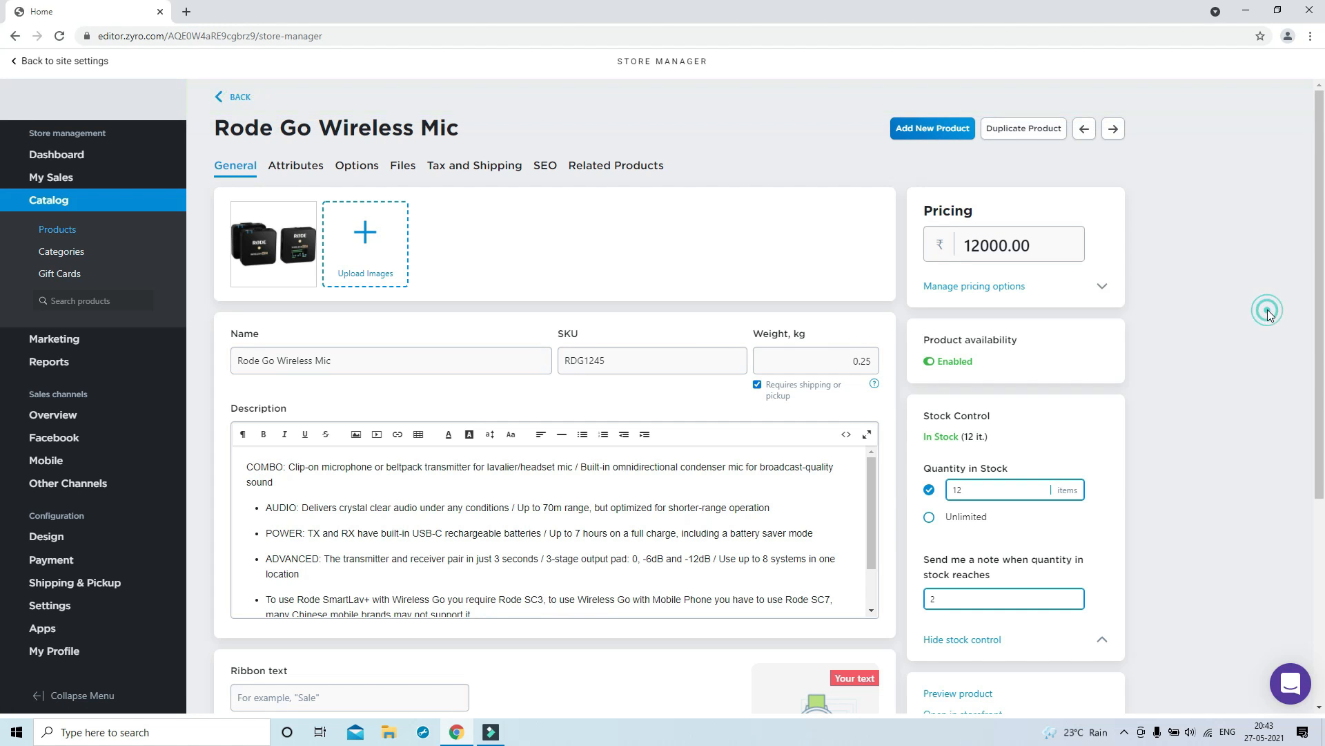
Select all eight SAMPLE products, from Black Tank to White Tank, in the product list
{"action": "left_click", "coordinate": [62, 232]}
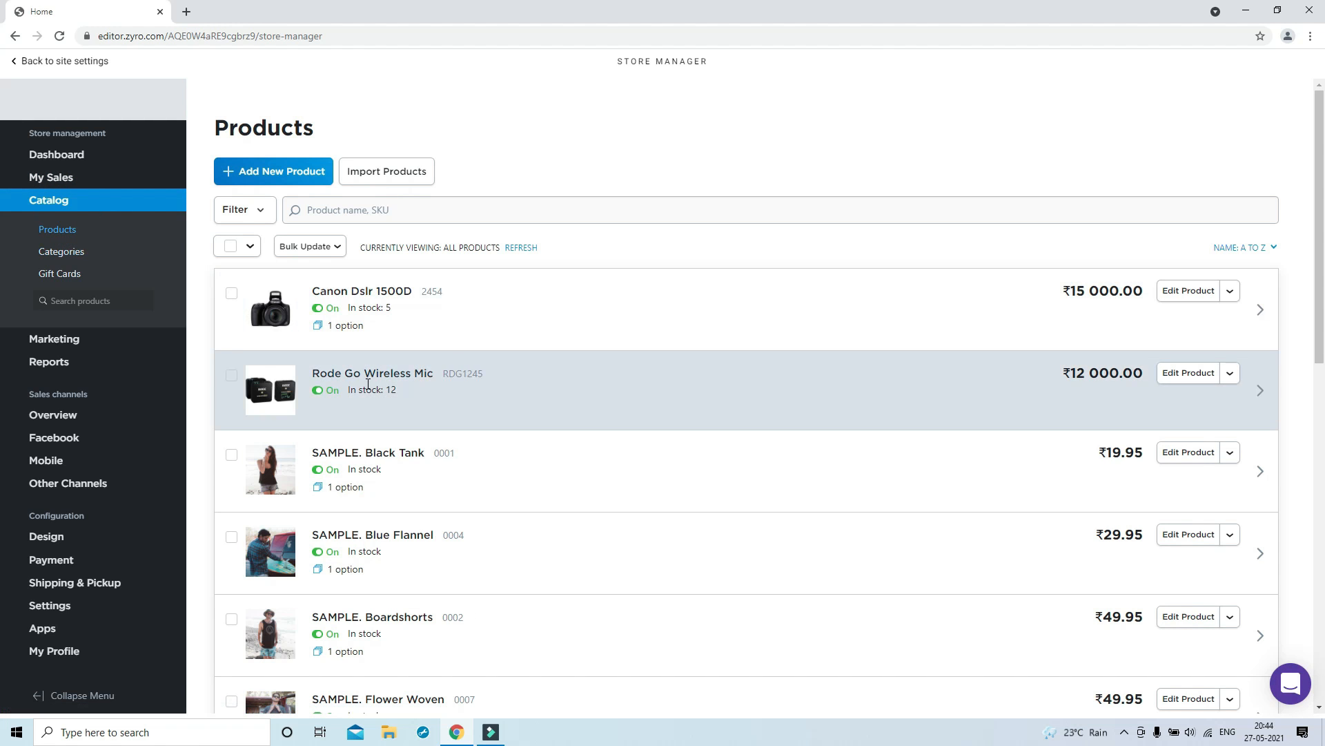
{"action": "left_click", "coordinate": [231, 458]}
{"action": "left_click", "coordinate": [232, 537]}
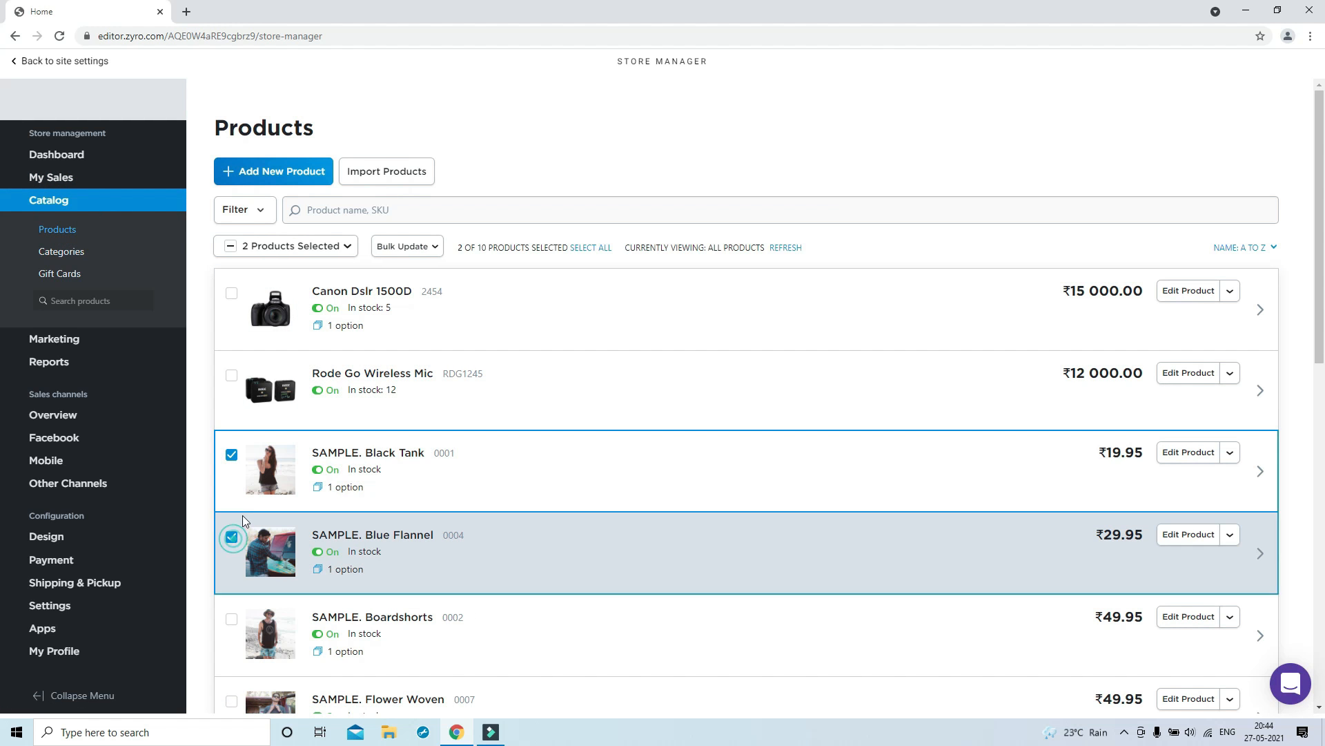
{"action": "scroll", "coordinate": [233, 540], "scroll_direction": "down", "scroll_amount": 4}
{"action": "left_click", "coordinate": [233, 346]}
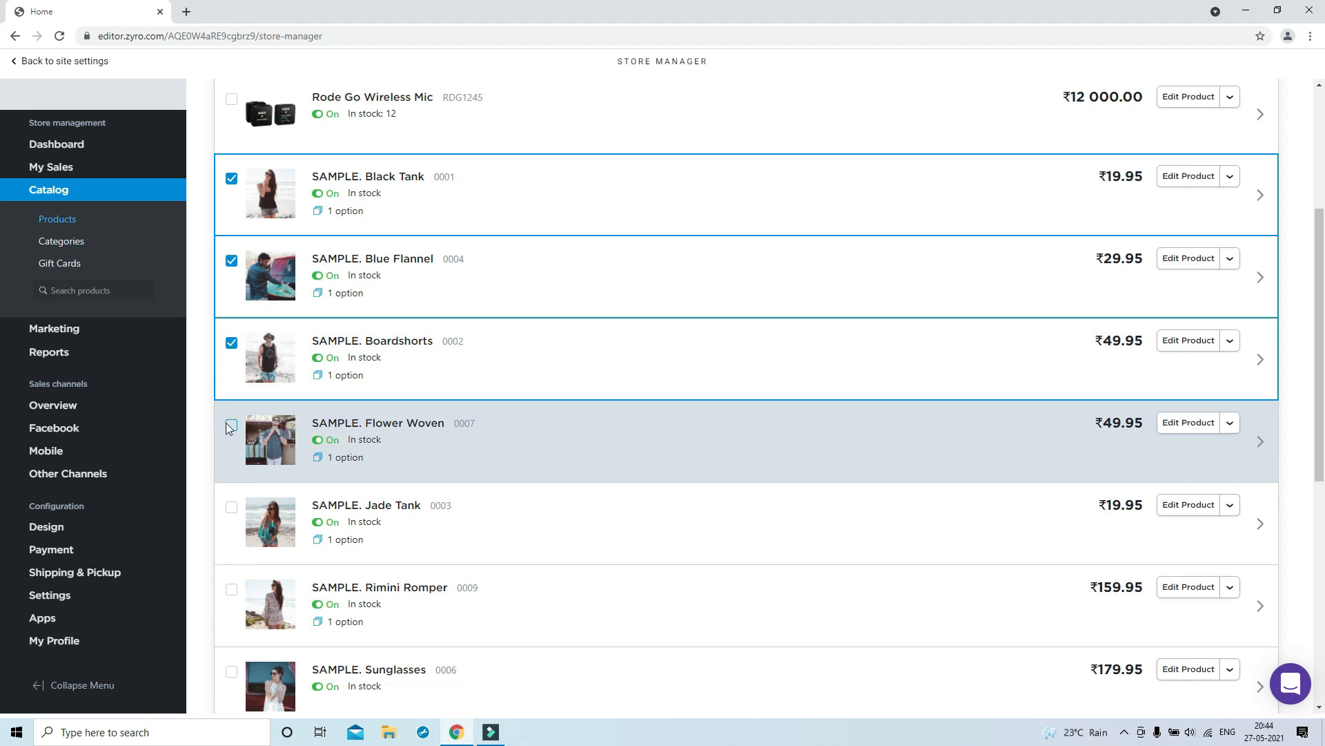
{"action": "left_click", "coordinate": [230, 425]}
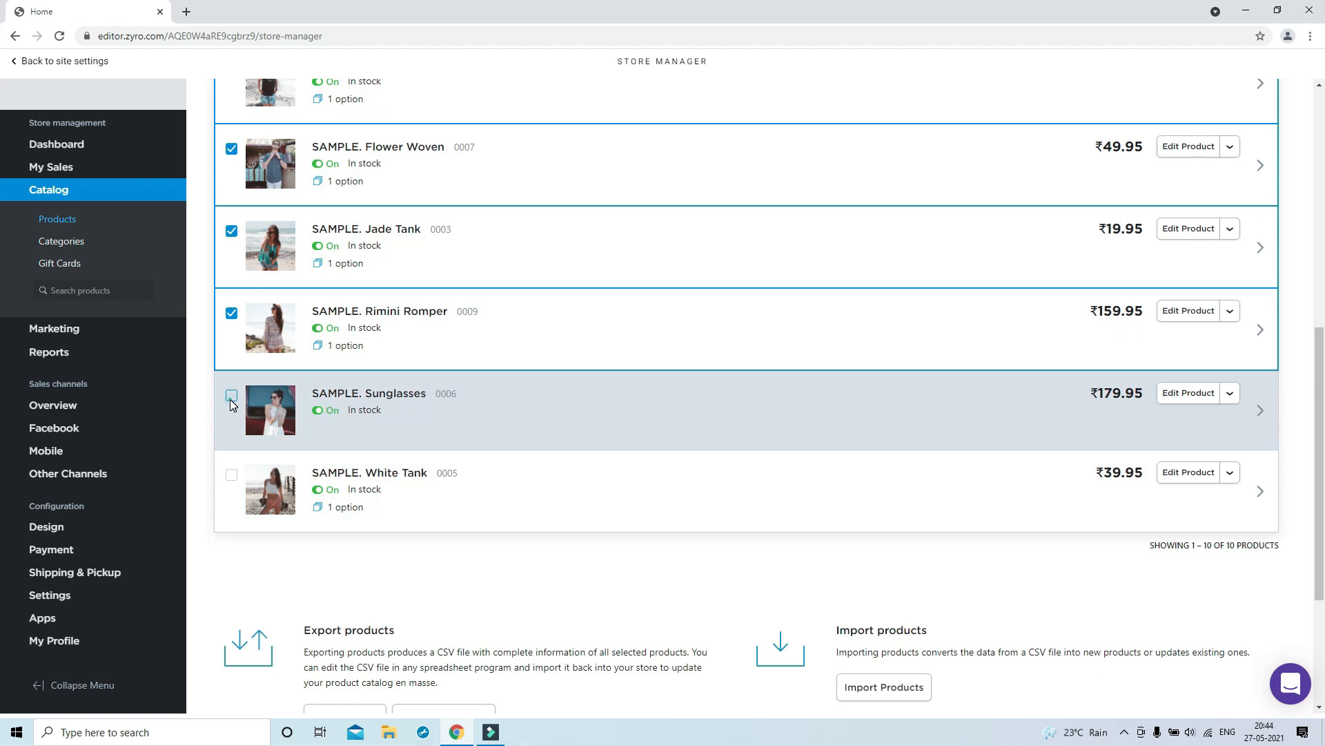
{"action": "left_click", "coordinate": [230, 399]}
{"action": "left_click", "coordinate": [231, 474]}
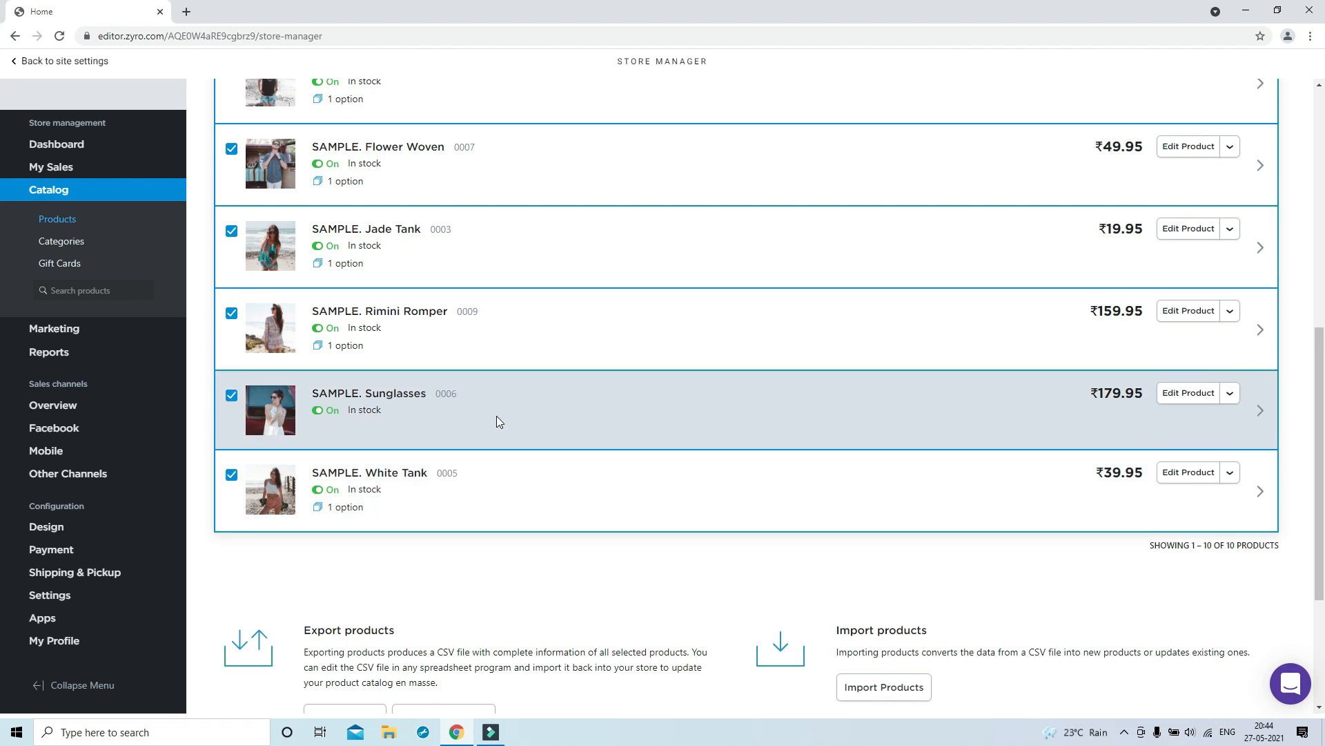
{"action": "scroll", "coordinate": [496, 416], "scroll_direction": "up", "scroll_amount": 9}
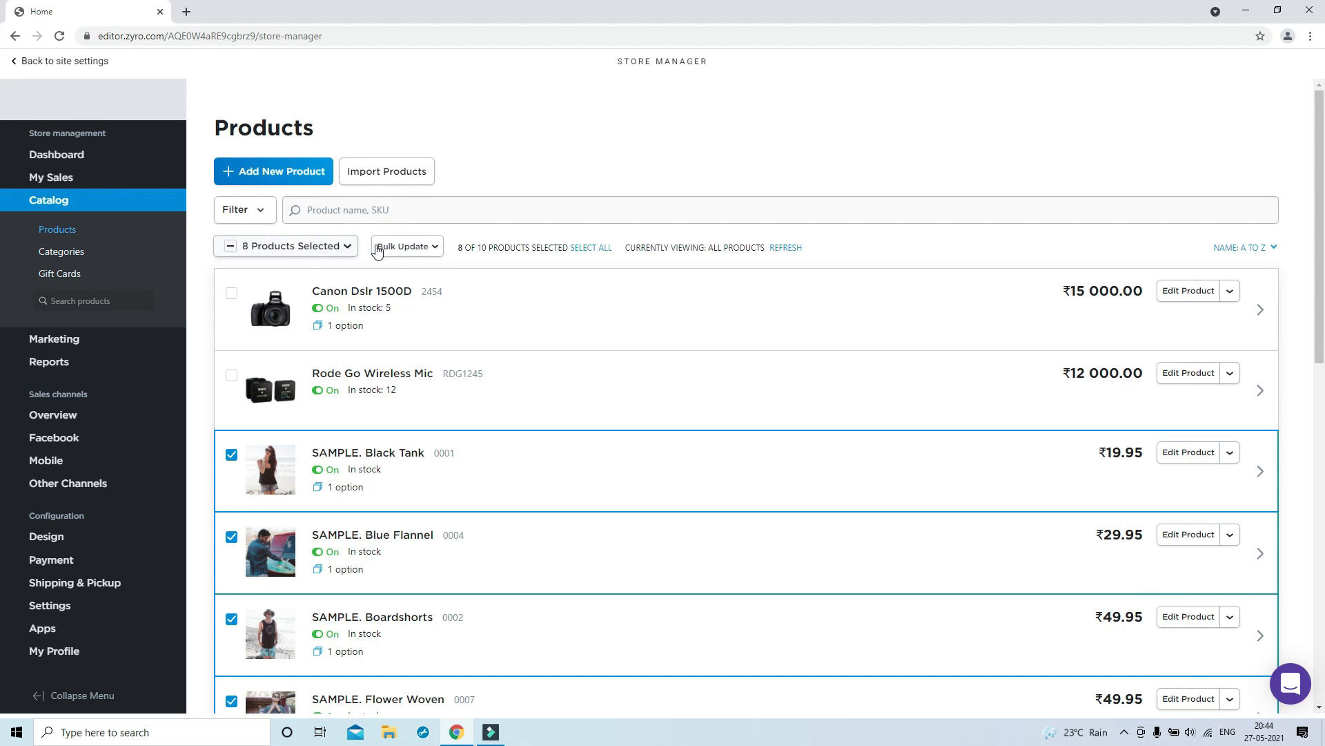
Delete the selected sample products with Bulk Update and confirm
{"action": "mouse_move", "coordinate": [417, 300]}
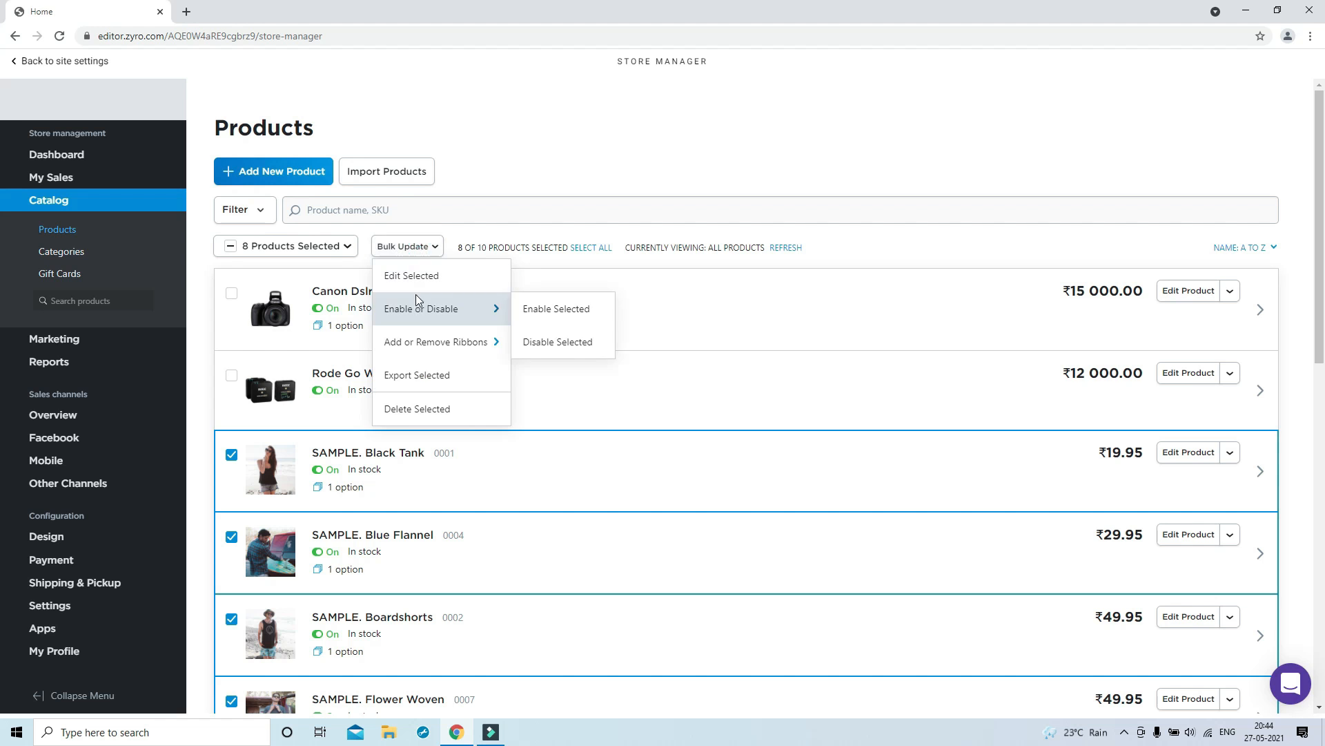
{"action": "left_click", "coordinate": [408, 410]}
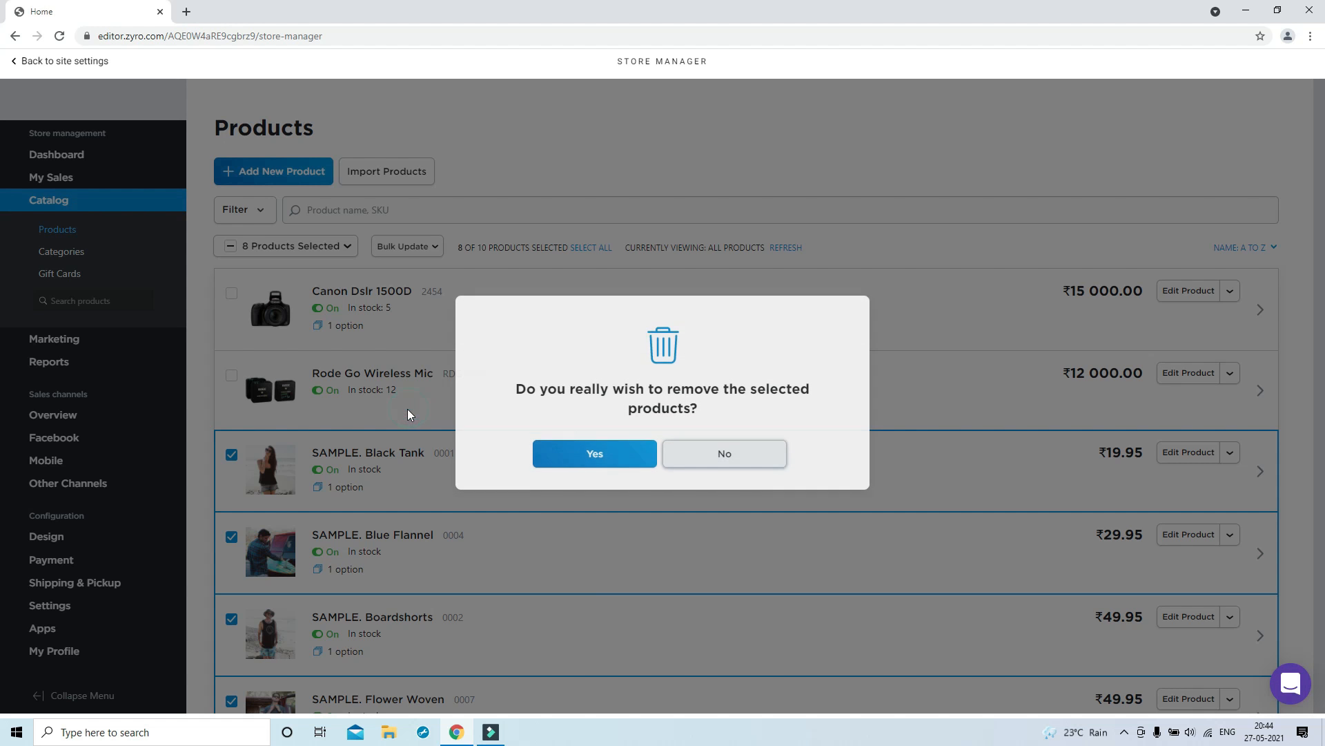
{"action": "left_click", "coordinate": [595, 460]}
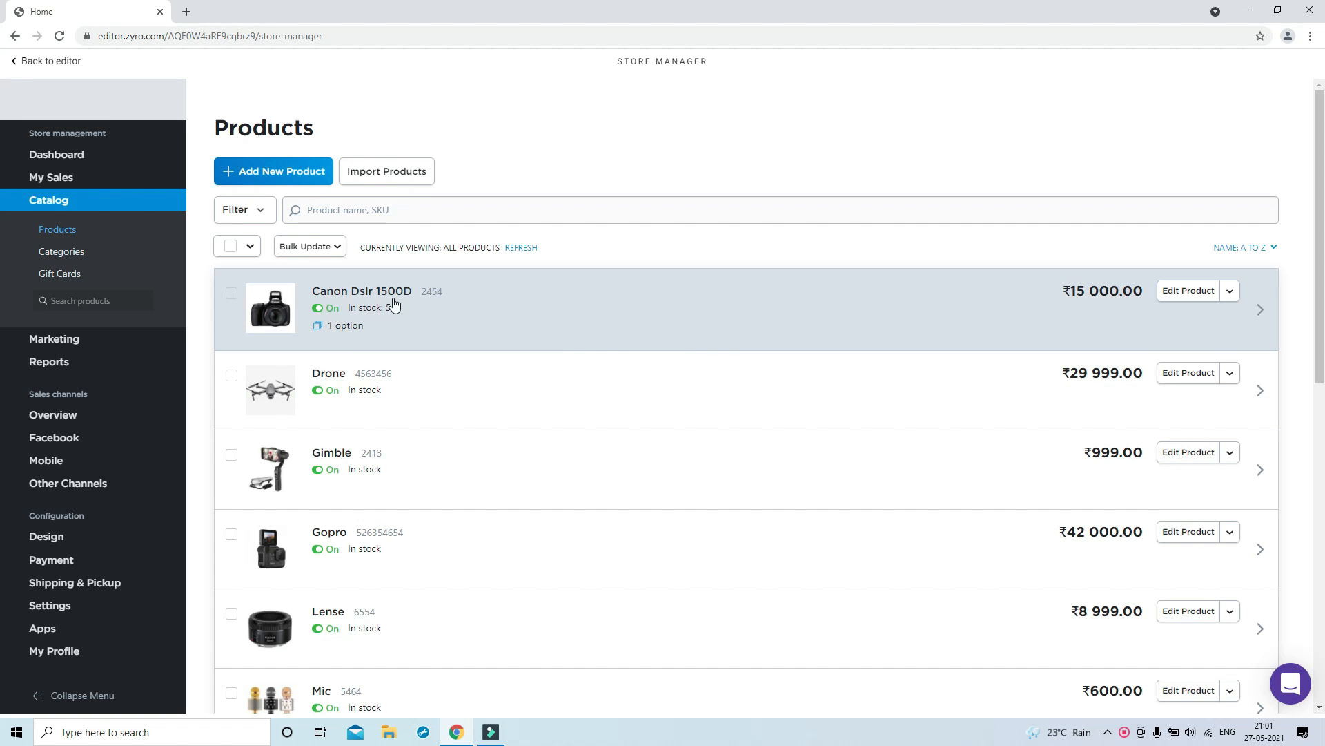
Go from the store dashboard back to the website editor and browse the home-page product grid
{"action": "scroll", "coordinate": [353, 421], "scroll_direction": "down", "scroll_amount": 2}
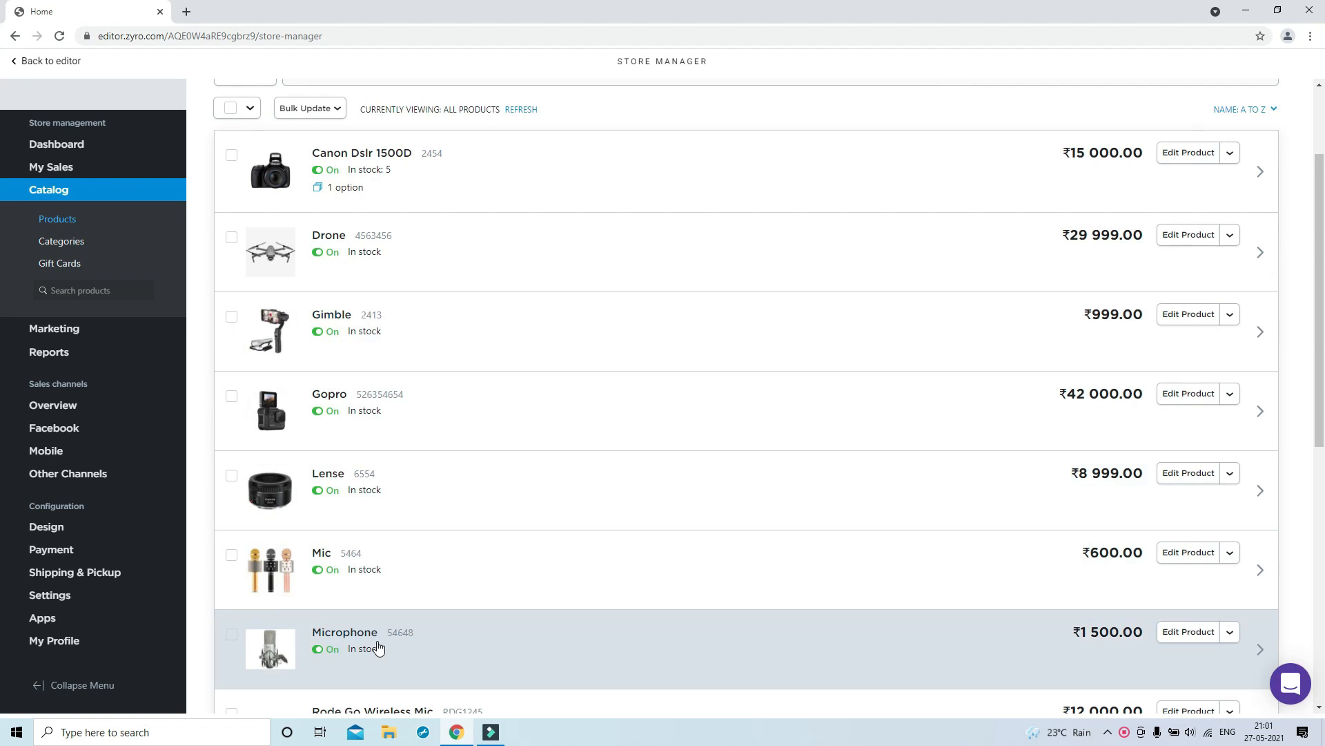
{"action": "scroll", "coordinate": [428, 359], "scroll_direction": "up", "scroll_amount": 2}
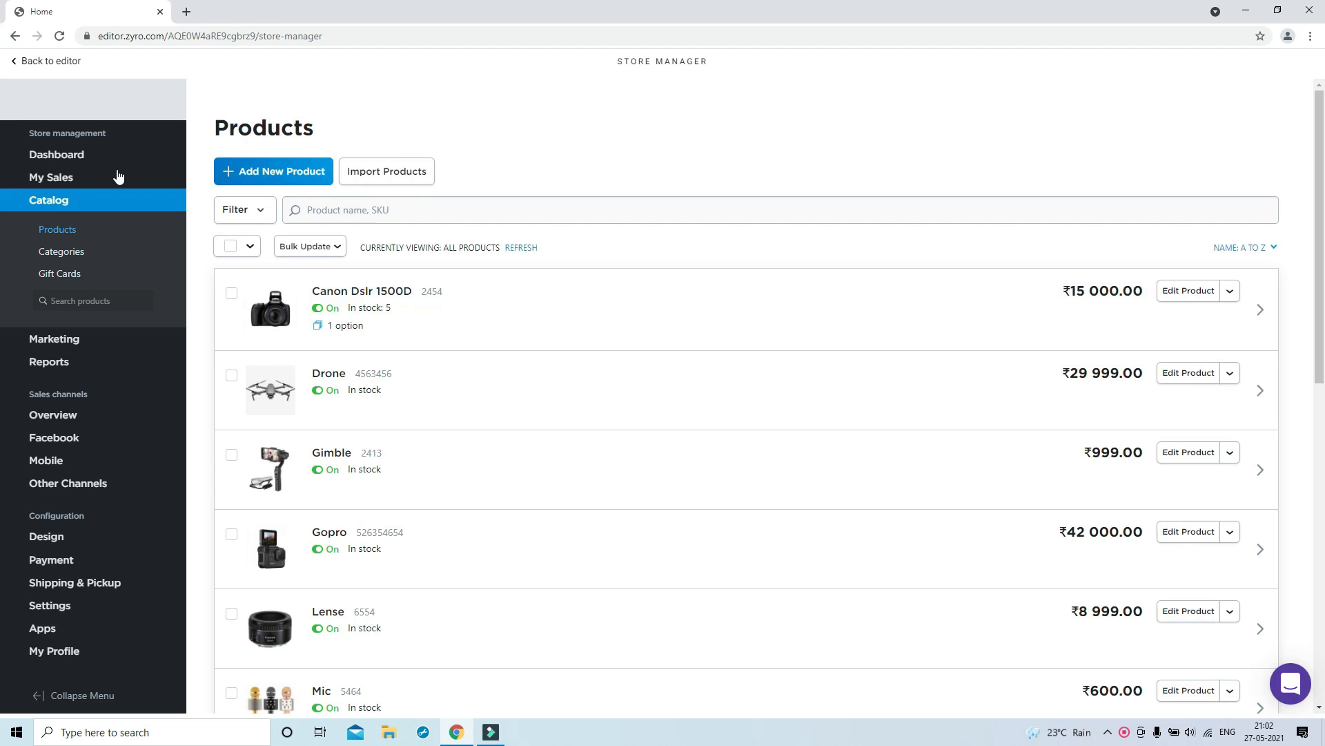
{"action": "left_click", "coordinate": [66, 163]}
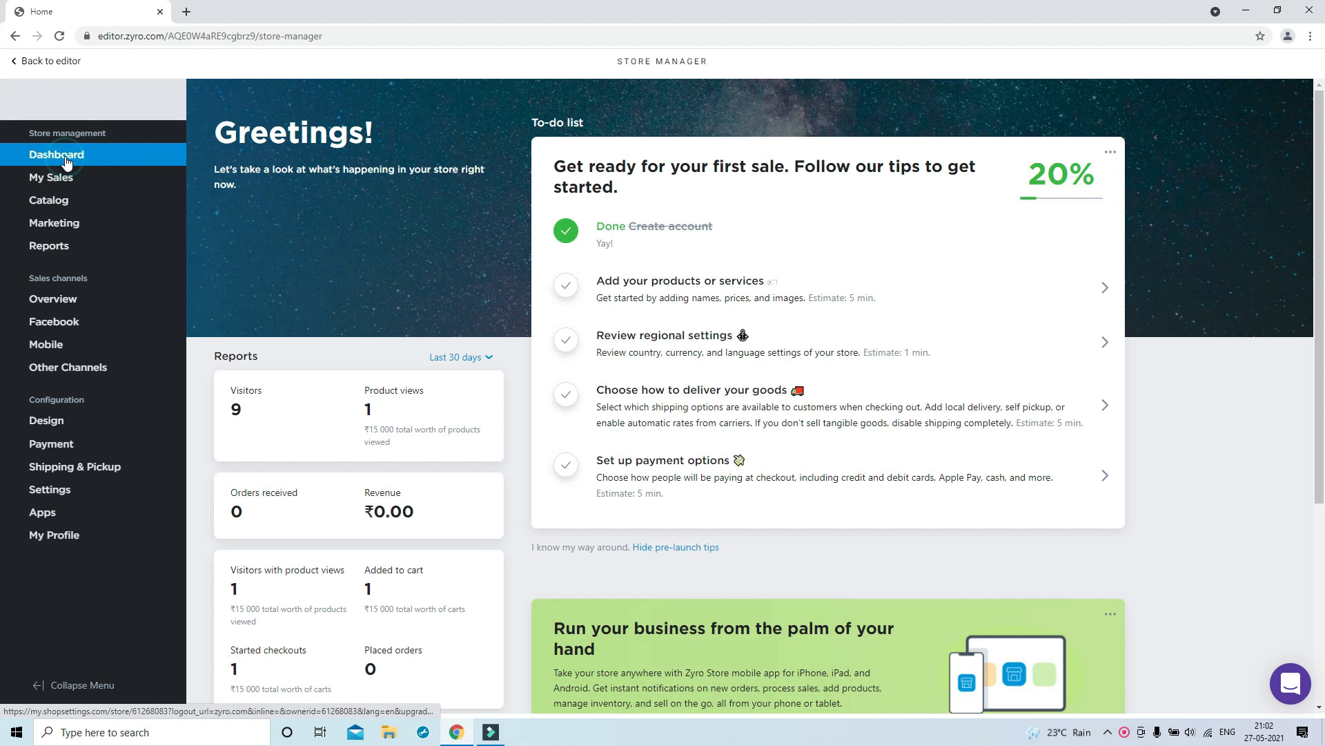
{"action": "left_click", "coordinate": [47, 62]}
{"action": "scroll", "coordinate": [356, 409], "scroll_direction": "down", "scroll_amount": 4}
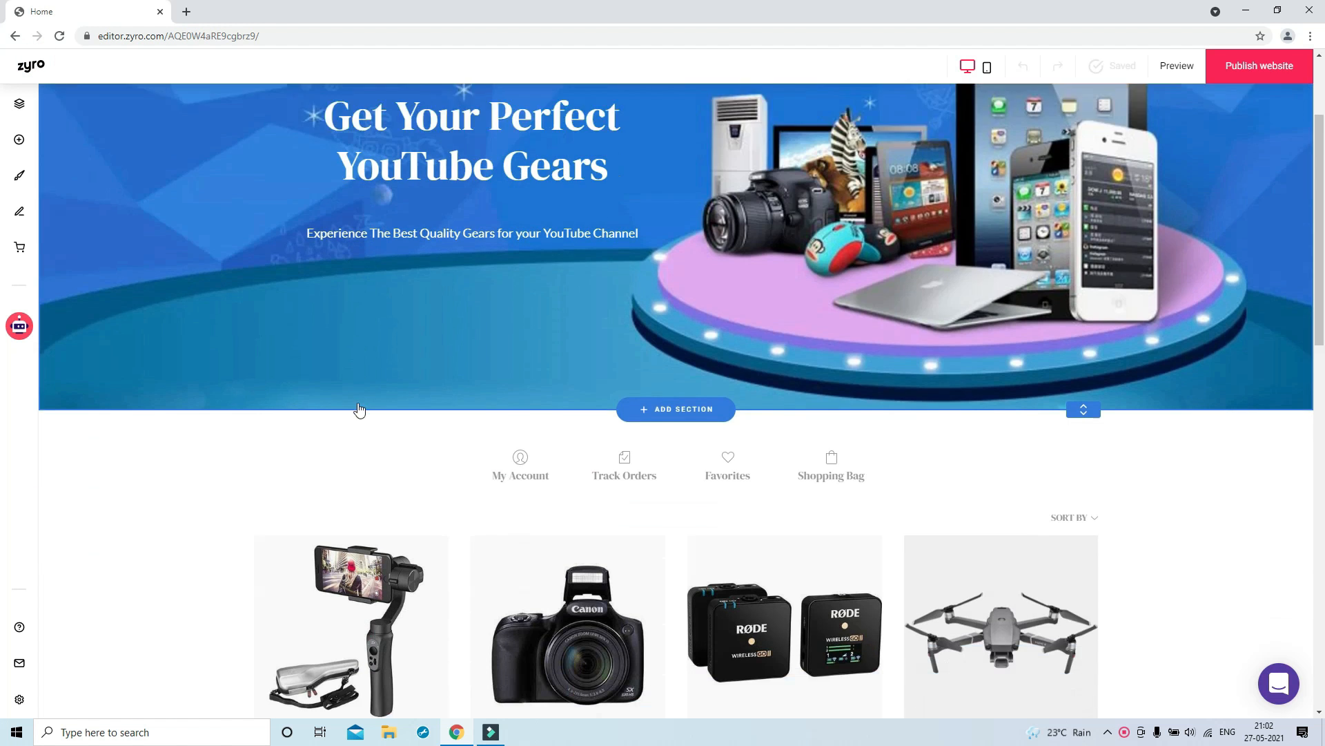
{"action": "scroll", "coordinate": [370, 321], "scroll_direction": "down", "scroll_amount": 1}
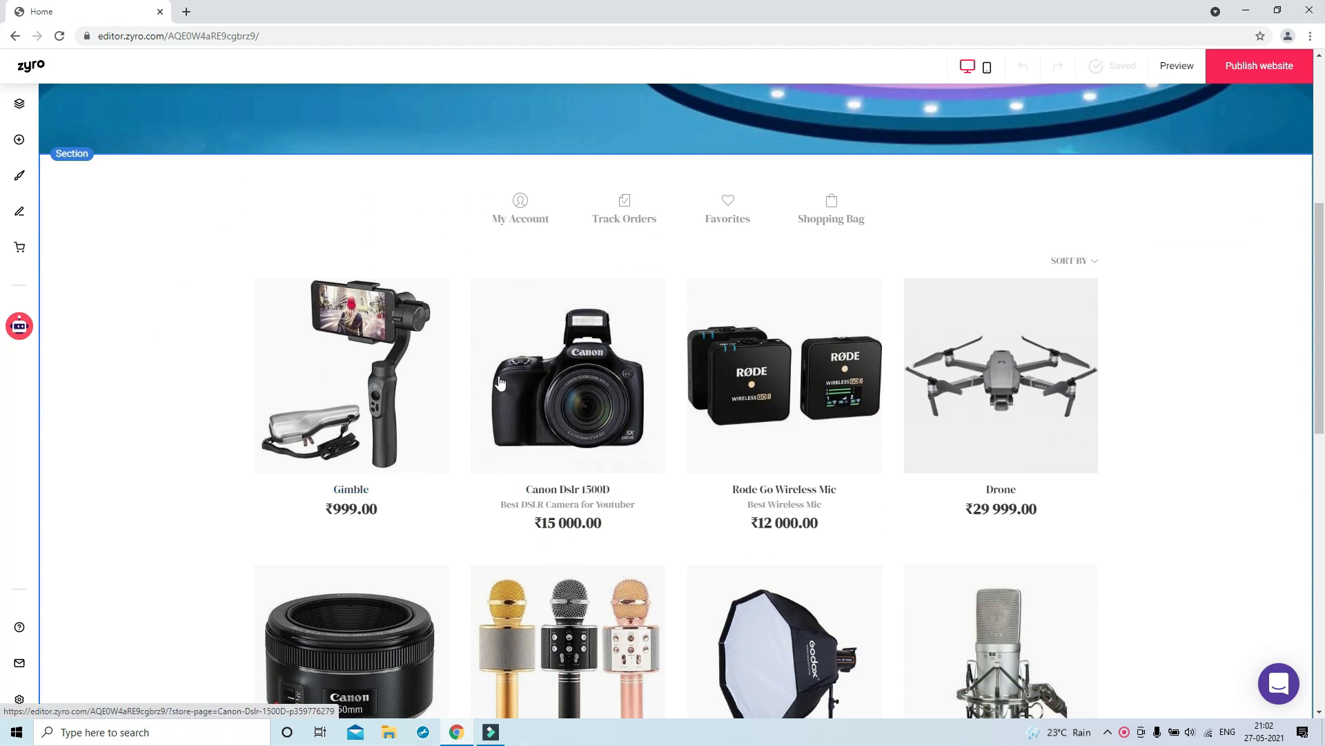
{"action": "scroll", "coordinate": [985, 453], "scroll_direction": "down", "scroll_amount": 3}
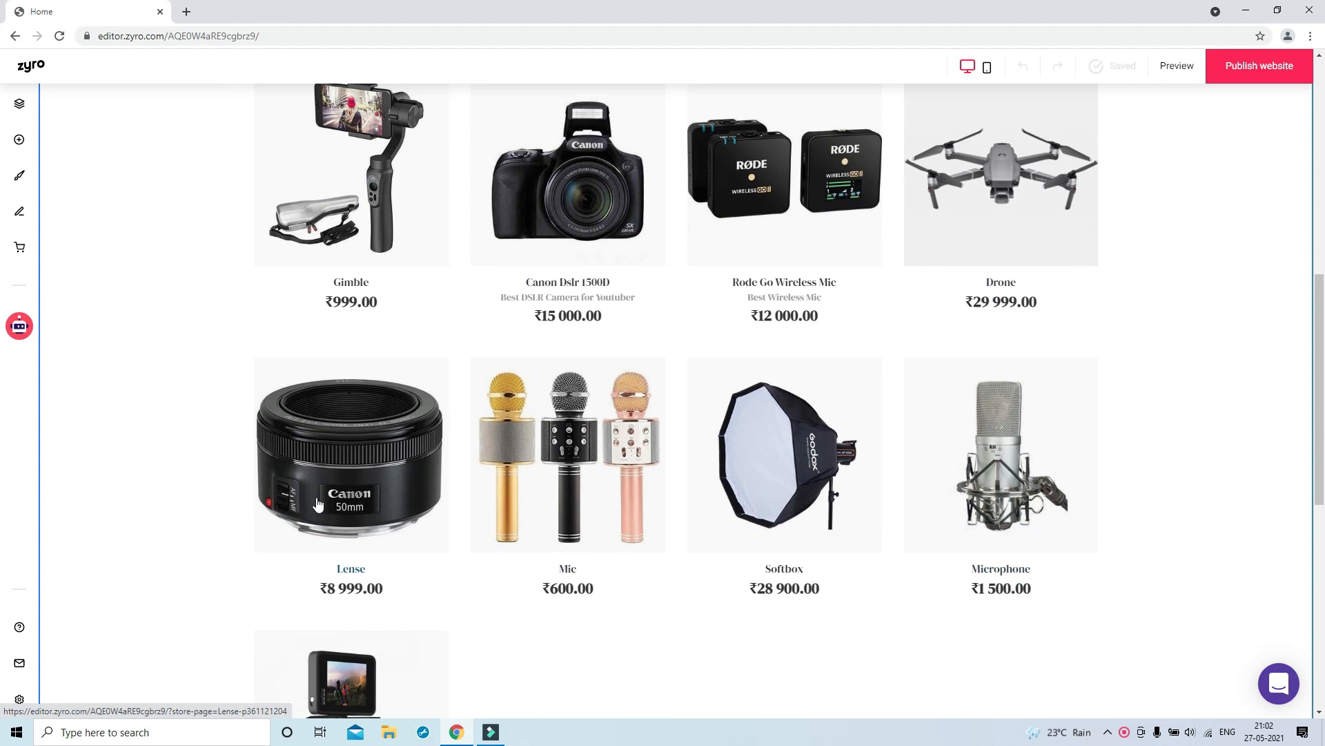
{"action": "scroll", "coordinate": [945, 500], "scroll_direction": "down", "scroll_amount": 4}
{"action": "scroll", "coordinate": [301, 466], "scroll_direction": "up", "scroll_amount": 12}
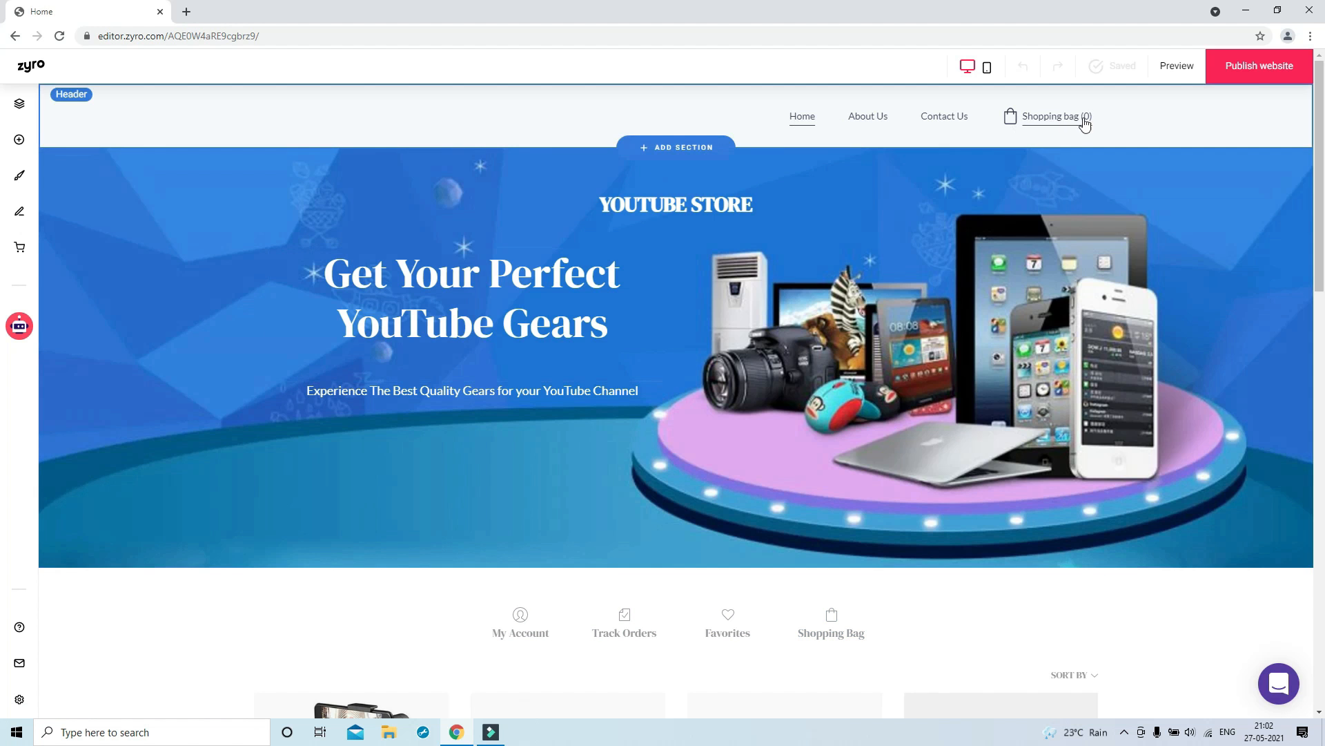
Publish the website on the free domain mysmartsupport.zyrosite.com
{"action": "left_click", "coordinate": [1283, 69]}
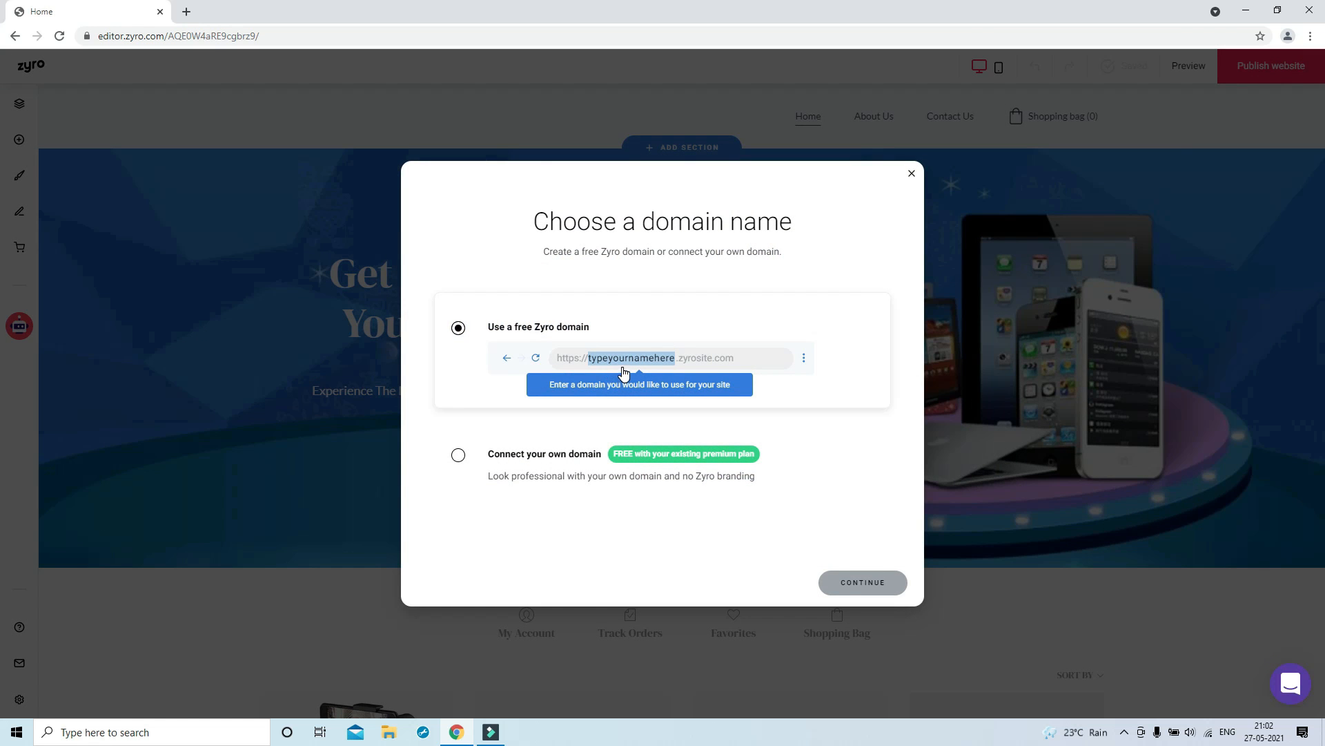
{"action": "left_click", "coordinate": [467, 459]}
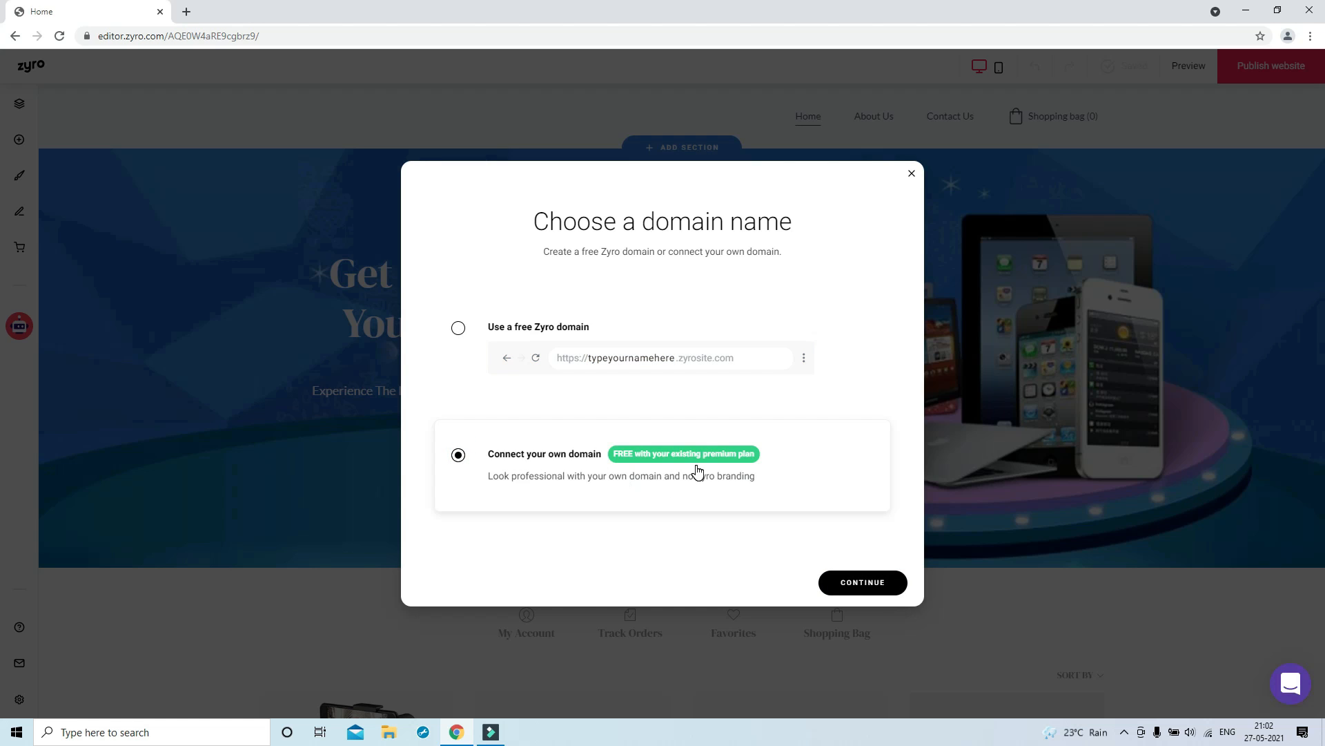
{"action": "left_click", "coordinate": [532, 395]}
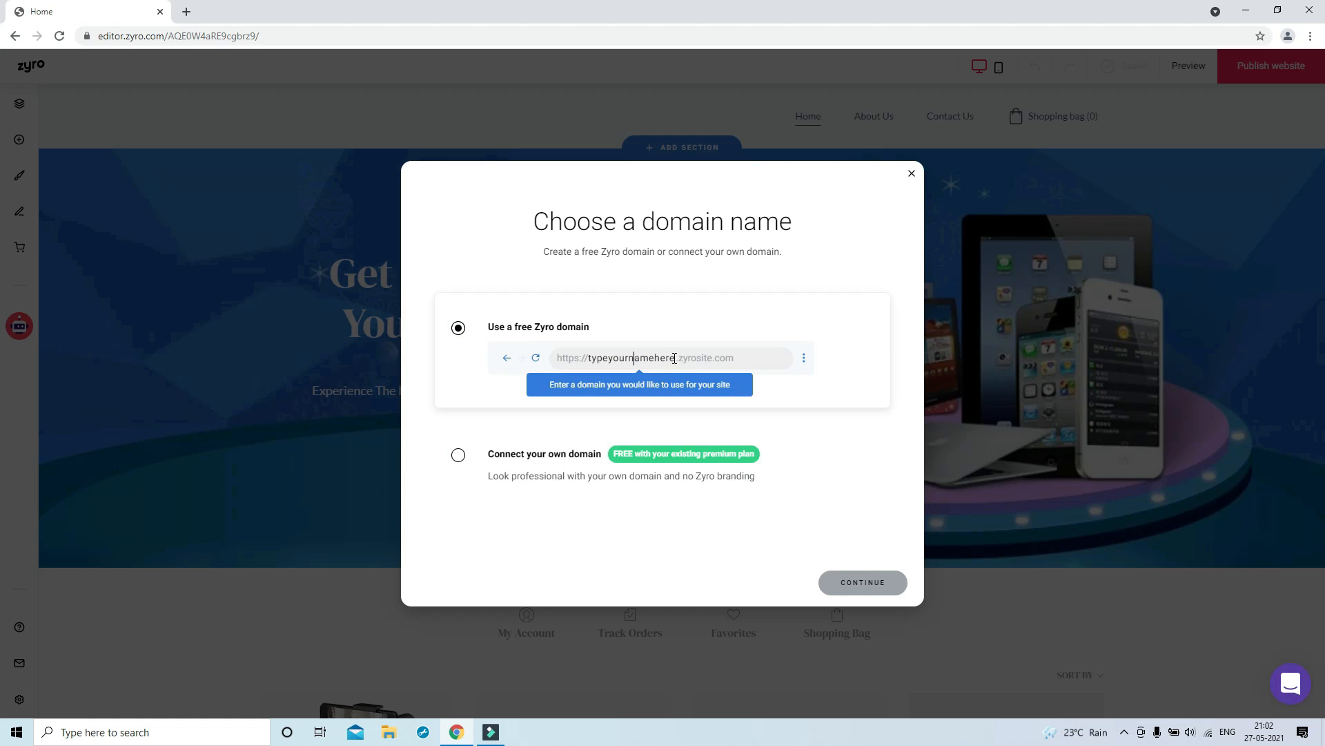
{"action": "left_click_drag", "start_coordinate": [674, 359], "coordinate": [600, 354]}
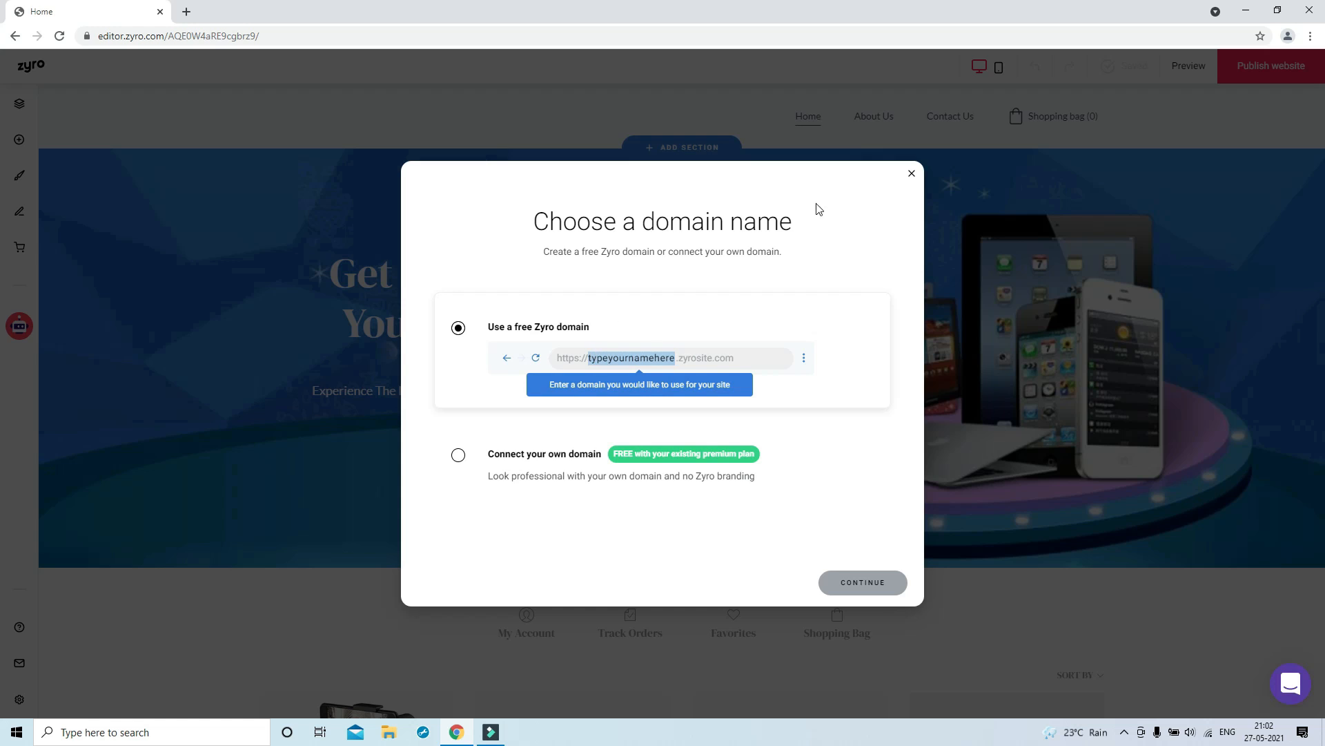
{"action": "type", "text": "mysmartsupport"}
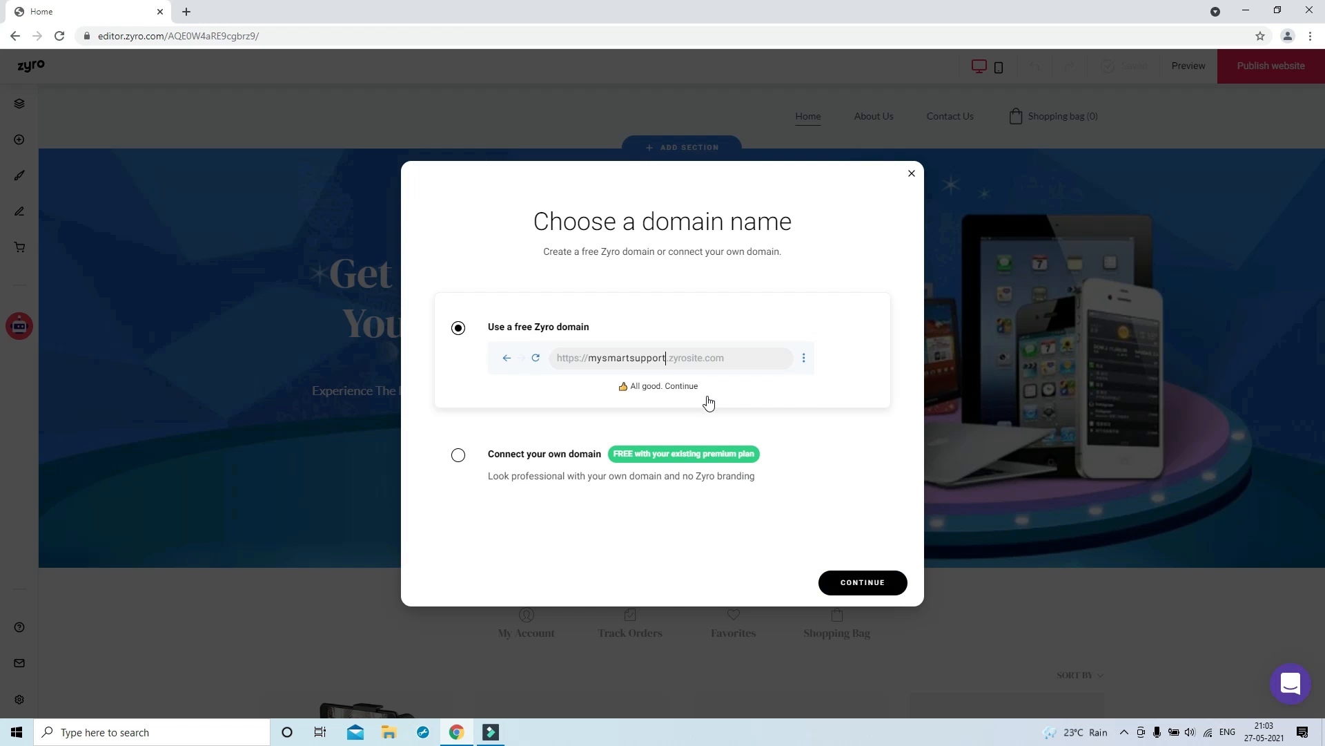
{"action": "left_click", "coordinate": [863, 582]}
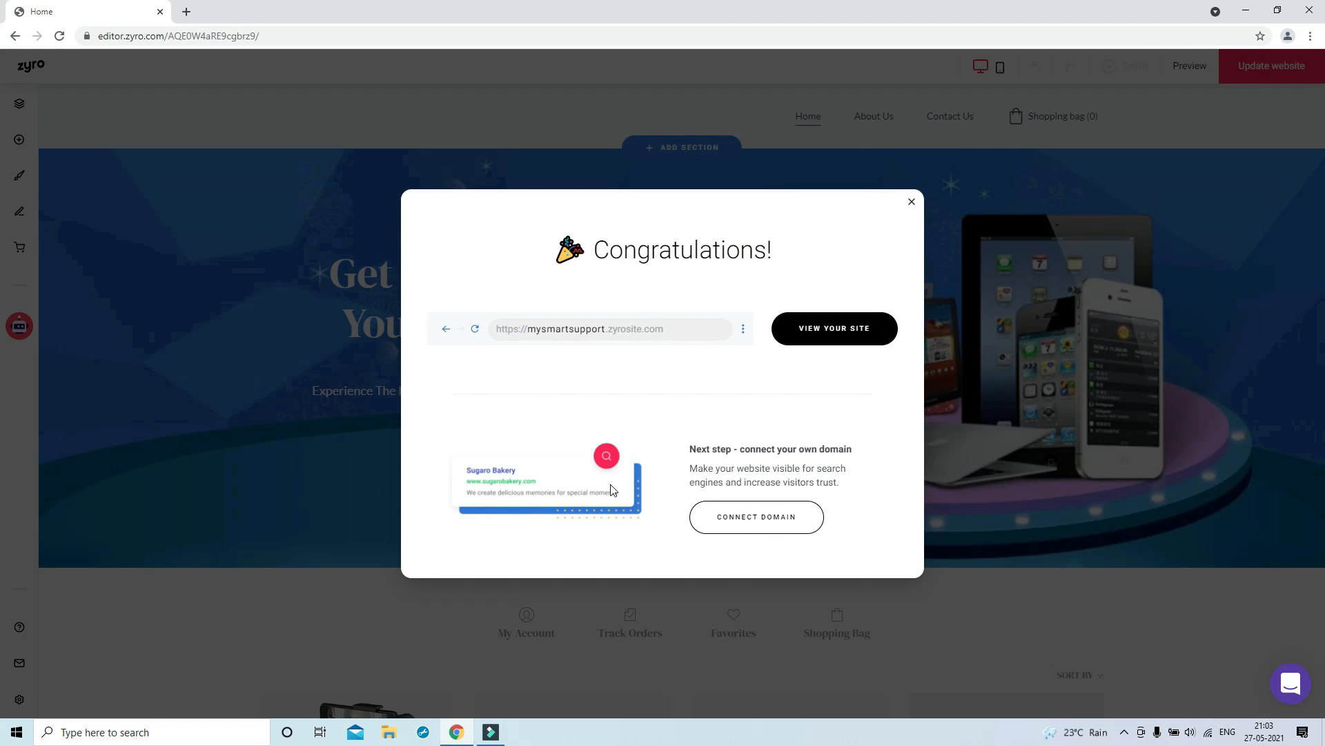
Open the published site in a new tab and scroll through its home page
{"action": "left_click", "coordinate": [823, 335]}
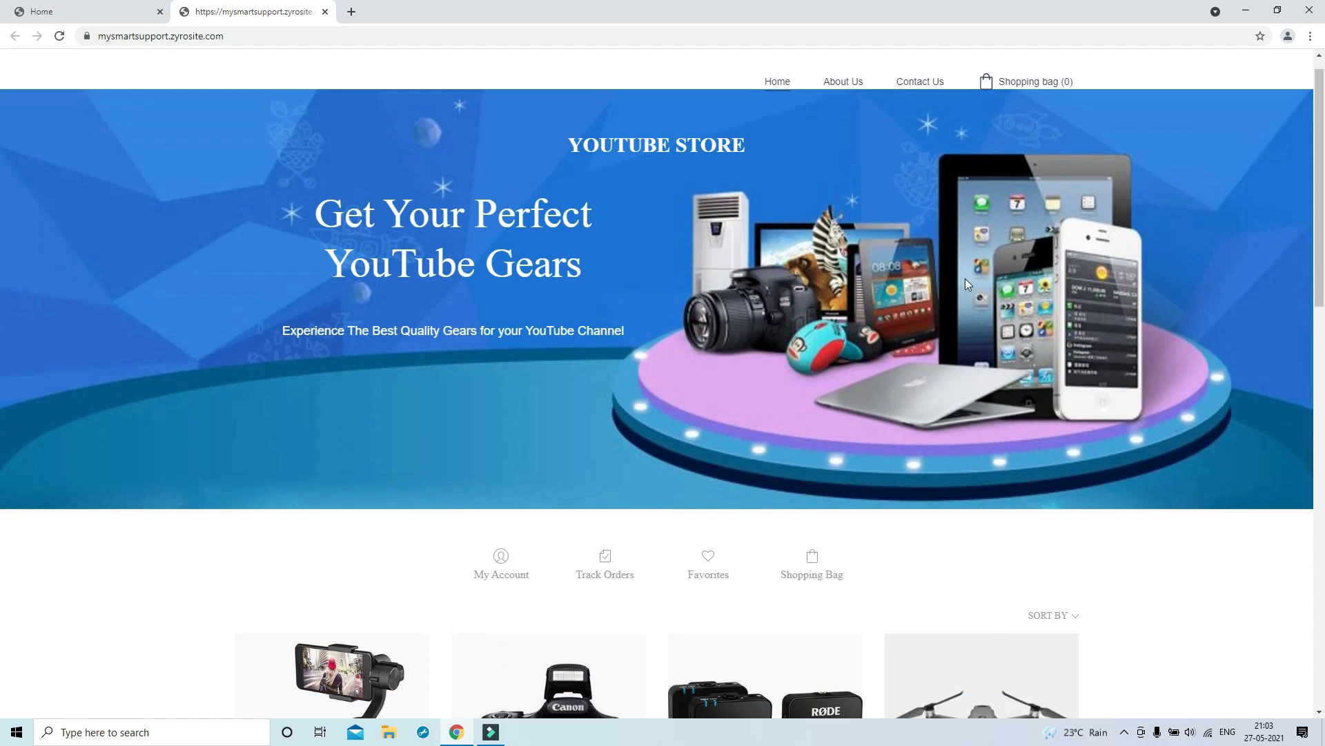
{"action": "scroll", "coordinate": [965, 279], "scroll_direction": "down", "scroll_amount": 3}
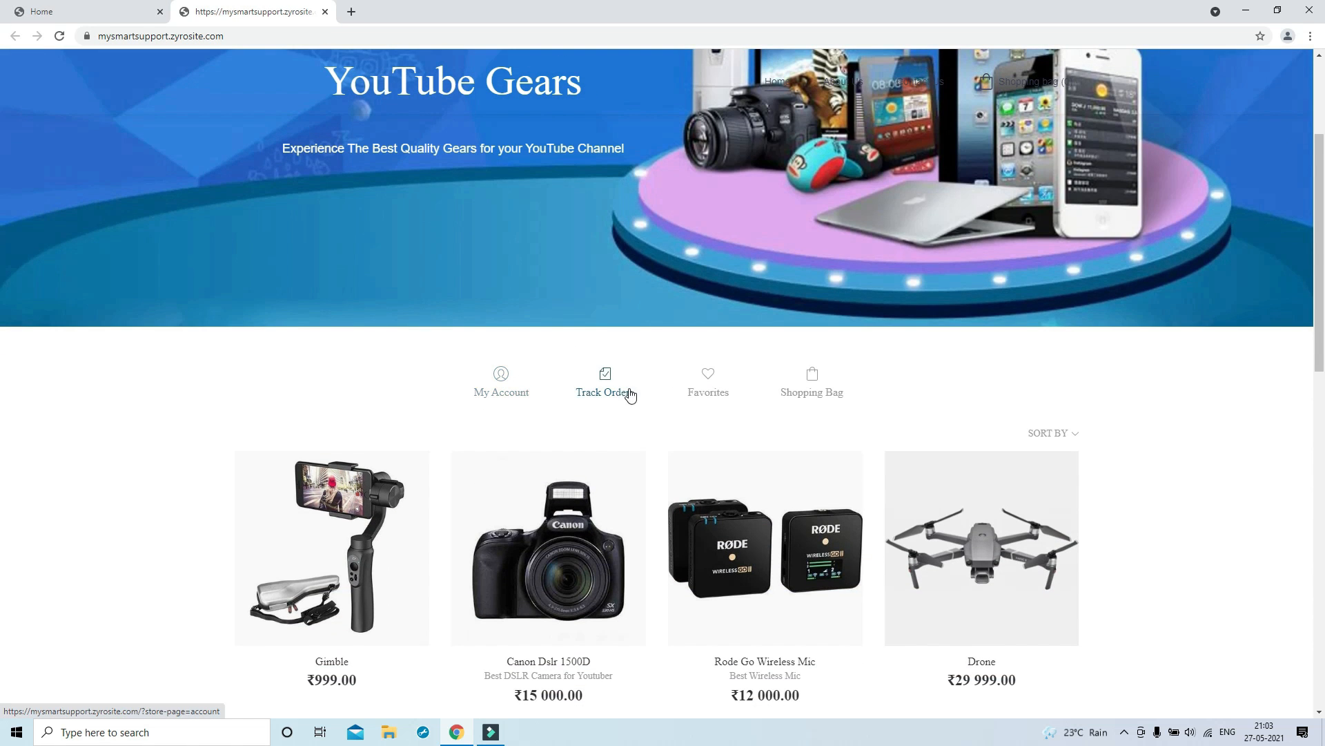
{"action": "scroll", "coordinate": [849, 414], "scroll_direction": "down", "scroll_amount": 3}
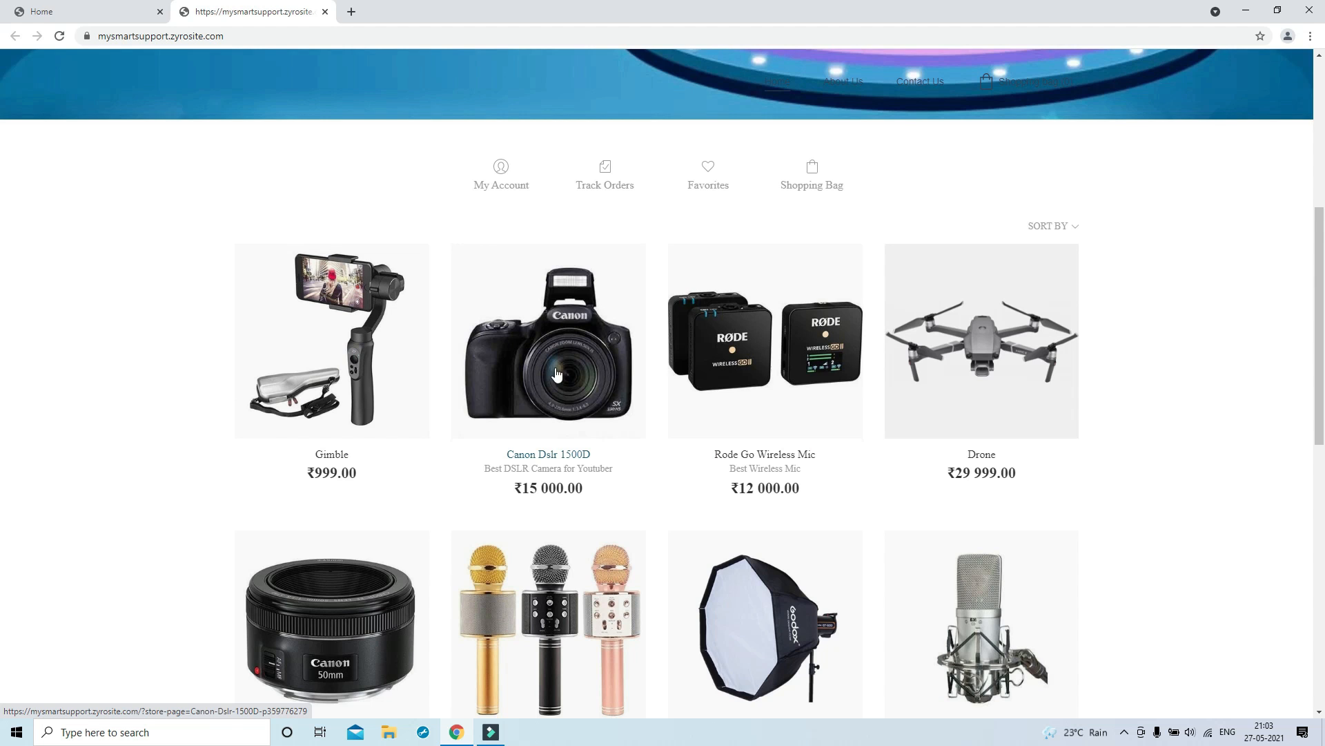
{"action": "scroll", "coordinate": [1003, 388], "scroll_direction": "down", "scroll_amount": 1}
{"action": "scroll", "coordinate": [1003, 388], "scroll_direction": "down", "scroll_amount": 3}
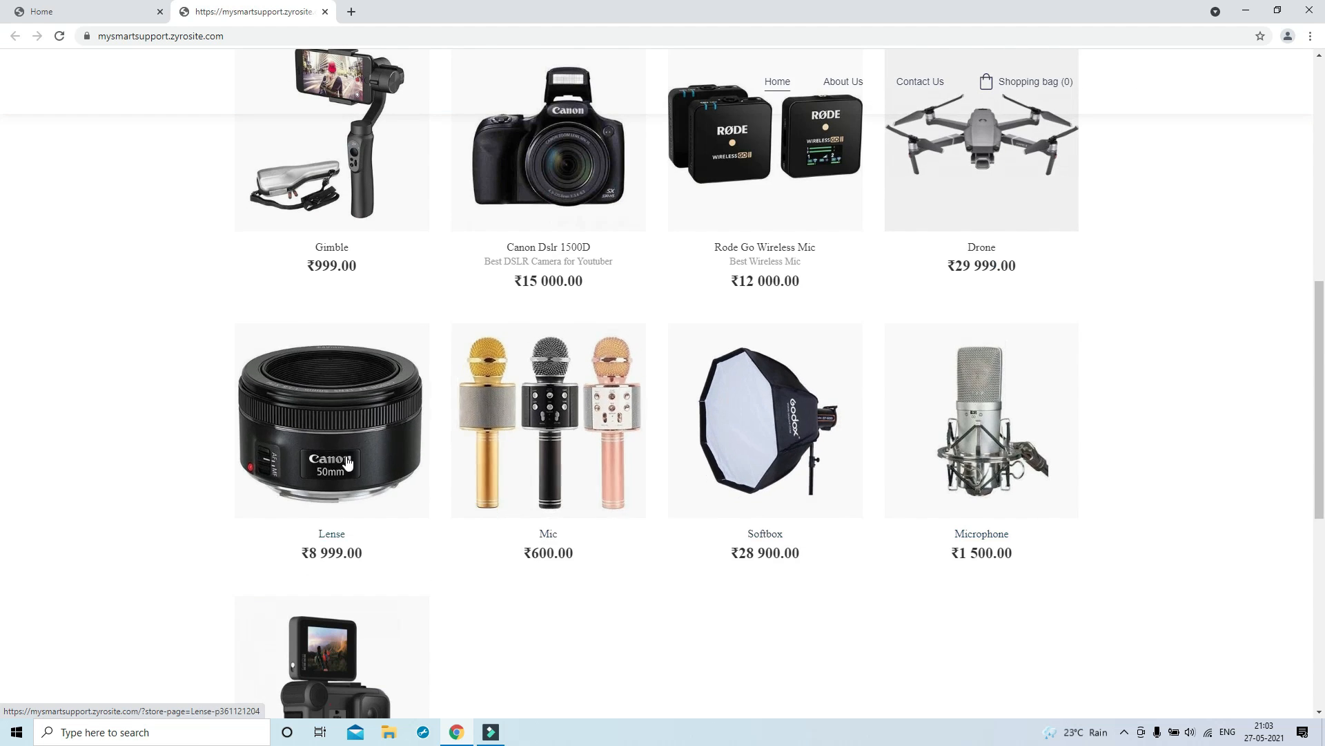
{"action": "scroll", "coordinate": [355, 583], "scroll_direction": "down", "scroll_amount": 7}
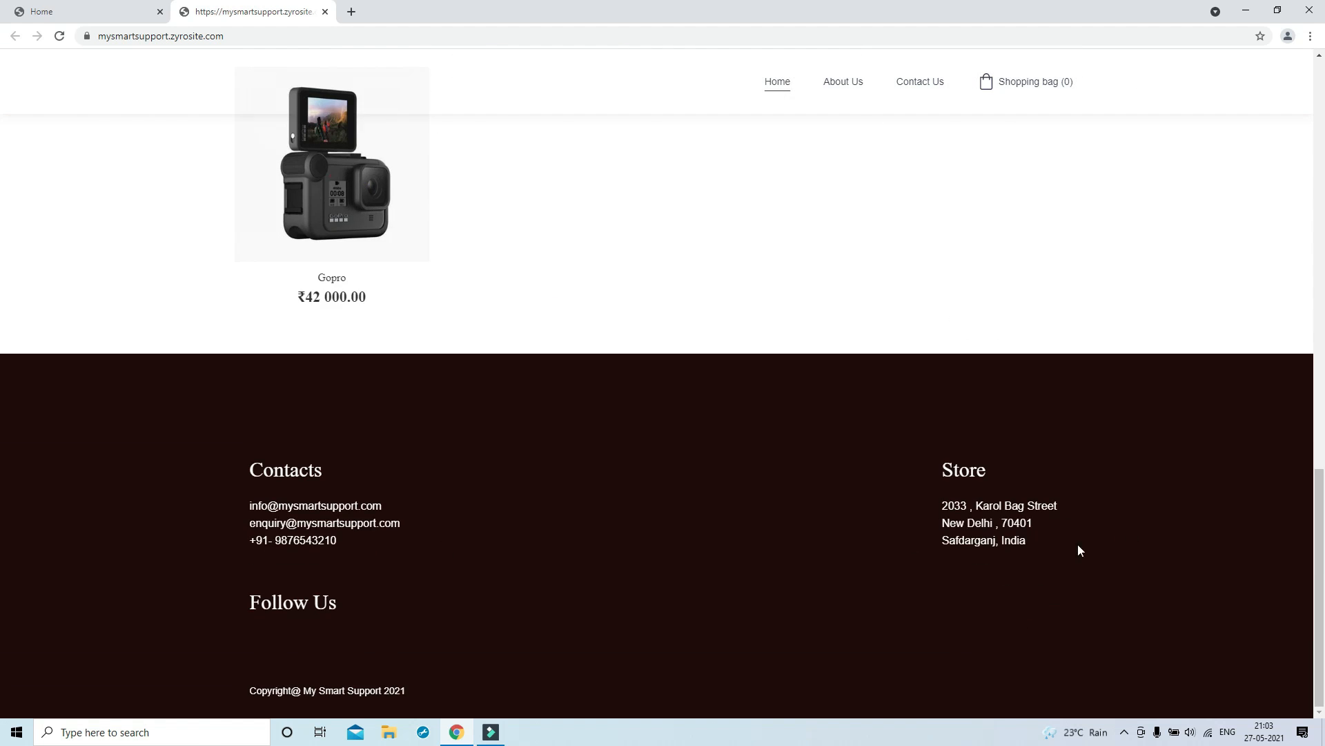
{"action": "scroll", "coordinate": [634, 514], "scroll_direction": "up", "scroll_amount": 15}
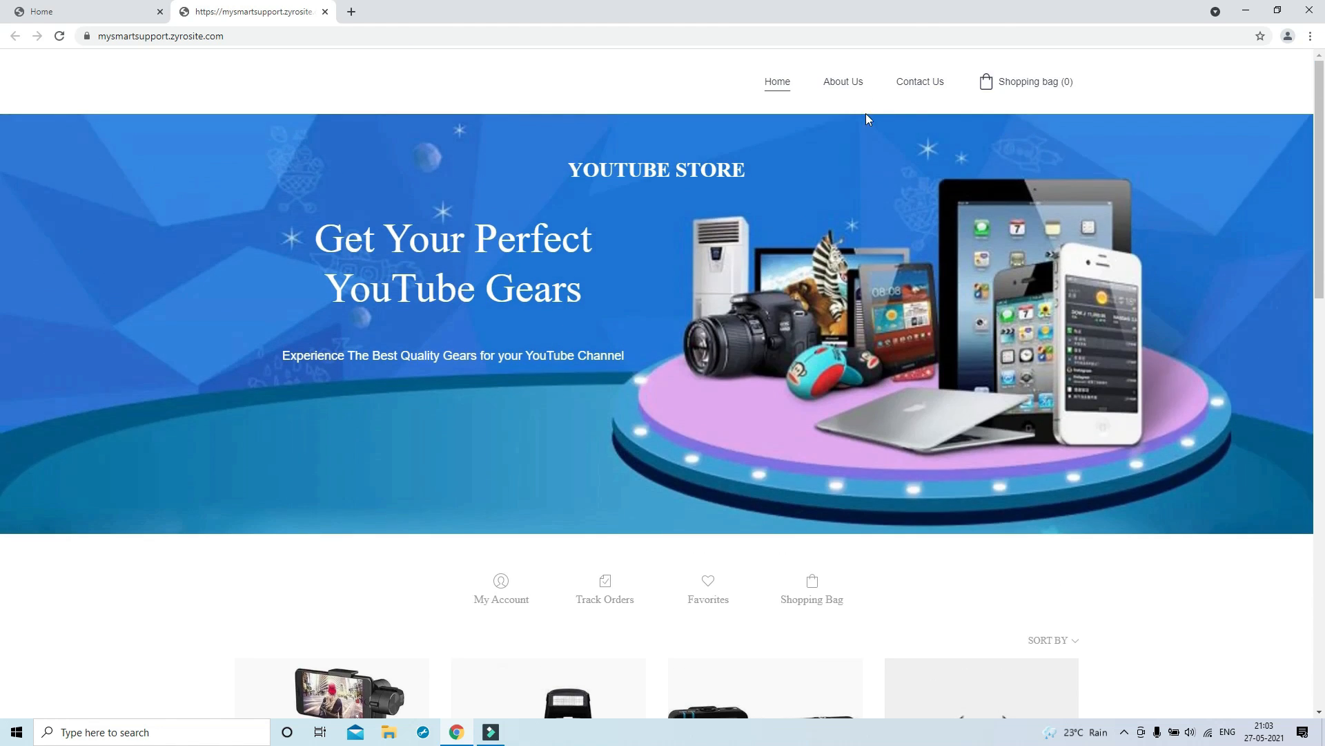
Visit the About Us and Contact Us pages, then return to the home page's product grid
{"action": "left_click", "coordinate": [840, 81]}
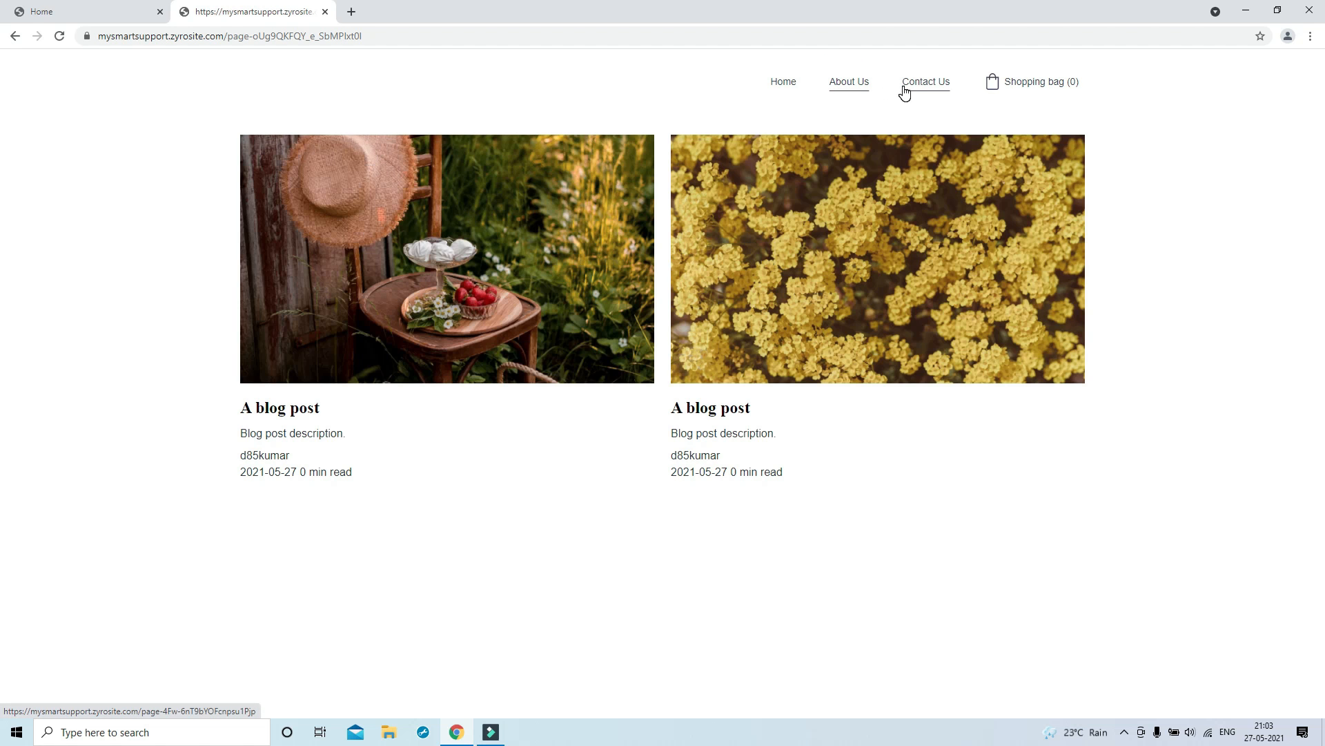
{"action": "left_click", "coordinate": [921, 84]}
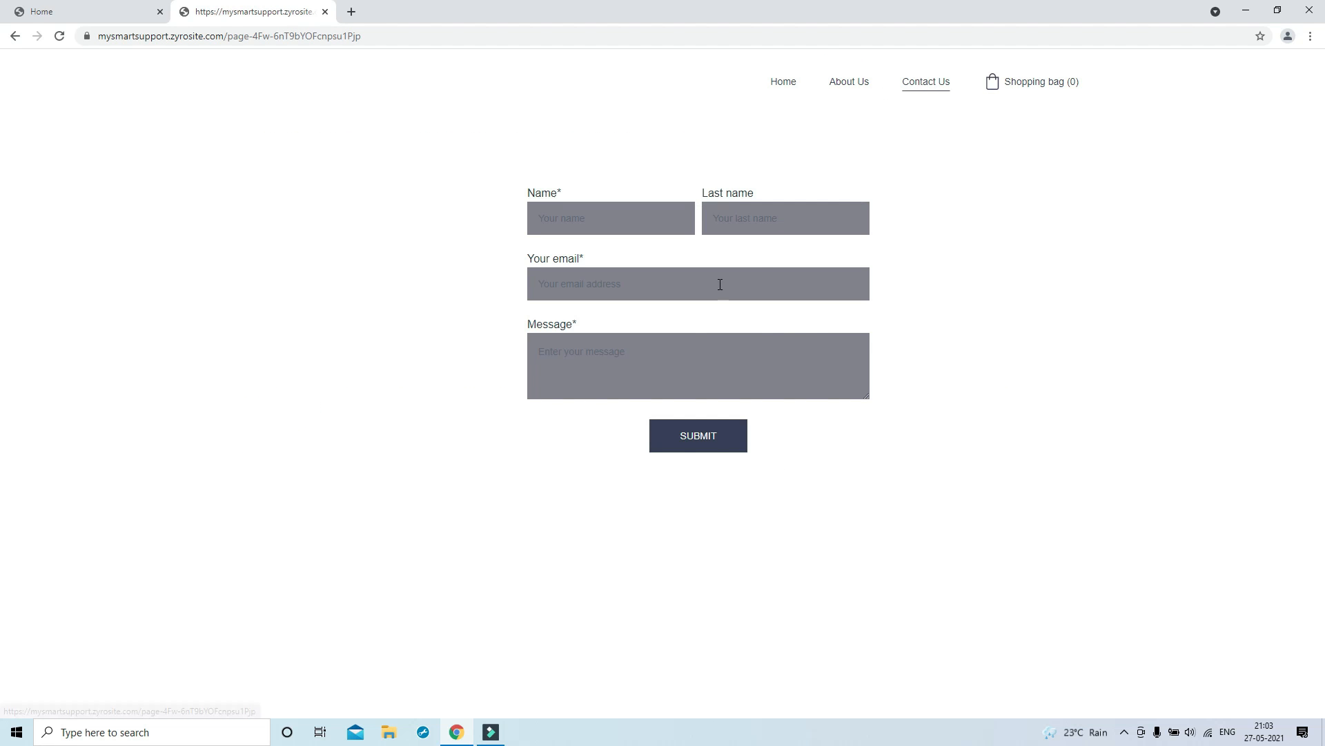
{"action": "left_click", "coordinate": [783, 83]}
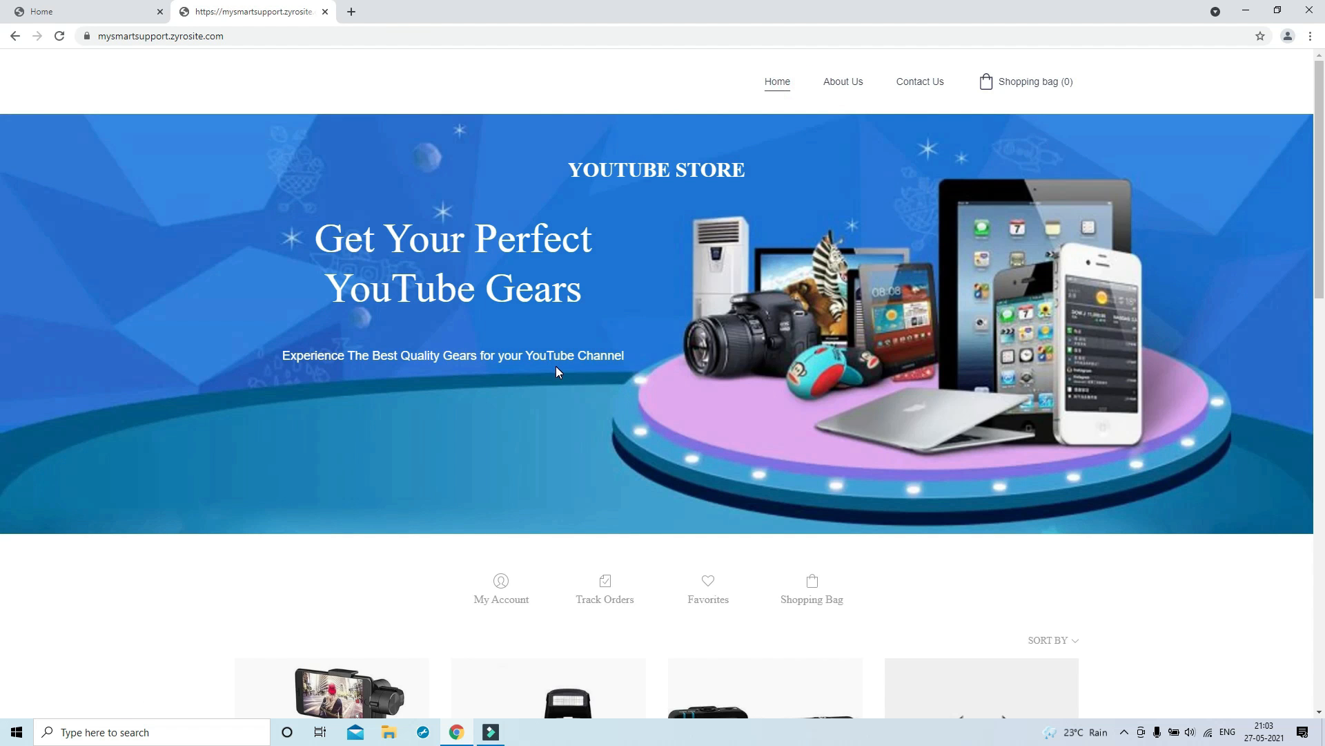
{"action": "scroll", "coordinate": [558, 370], "scroll_direction": "down", "scroll_amount": 4}
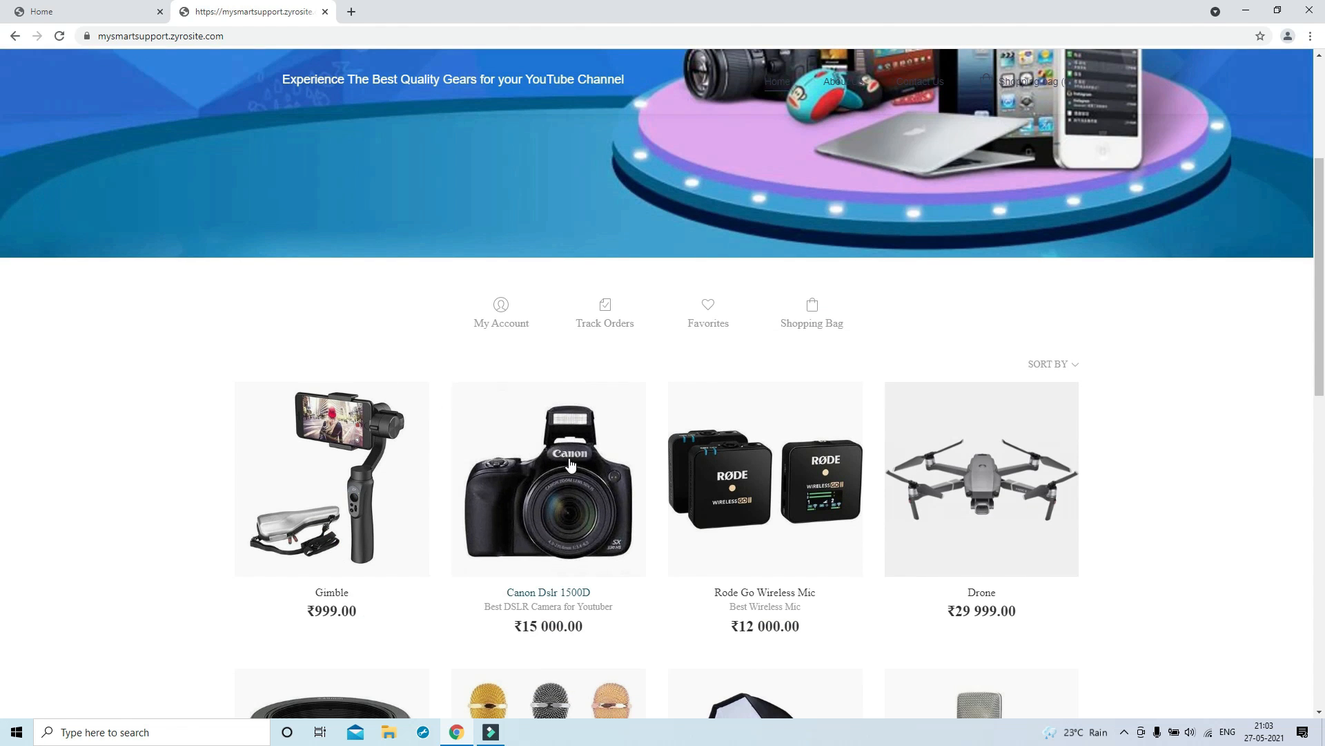
Add the Canon Dslr 1500D (₹15 000.00) to the bag and go to checkout
{"action": "left_click", "coordinate": [559, 476]}
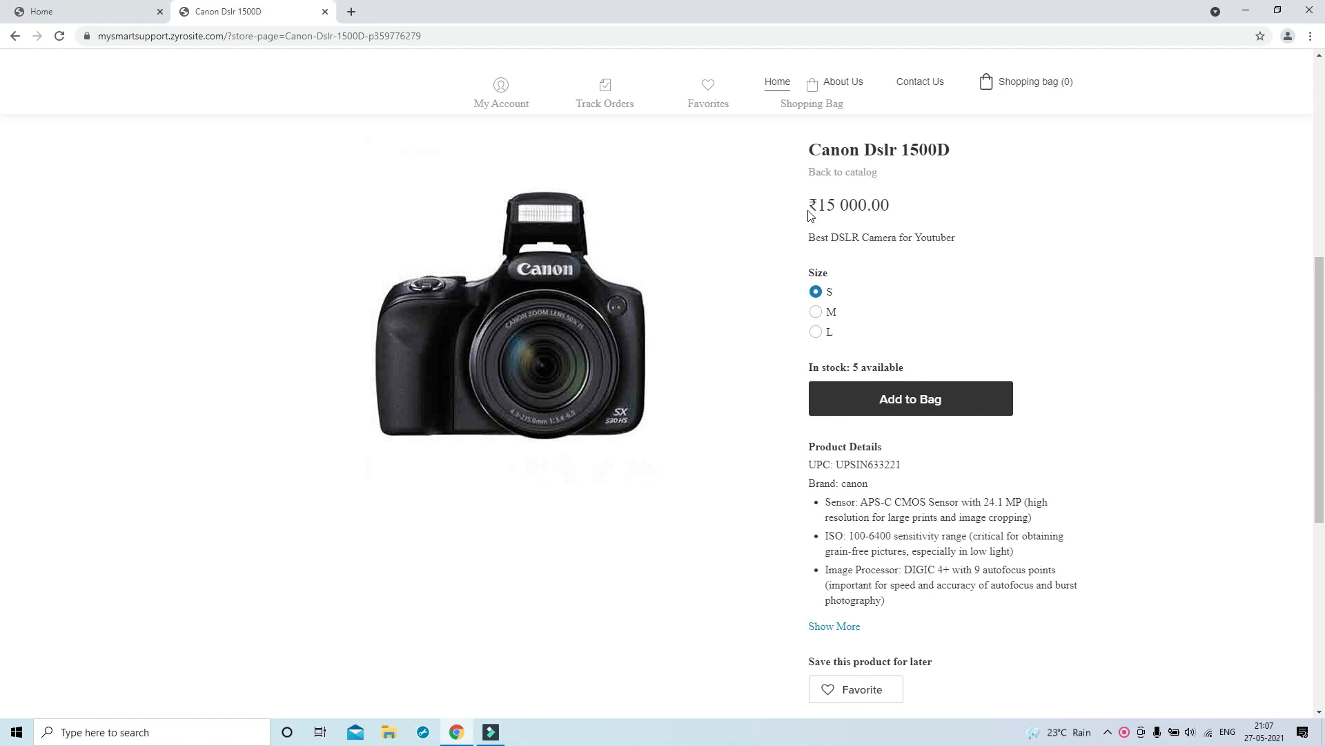
{"action": "left_click_drag", "start_coordinate": [815, 206], "coordinate": [900, 211]}
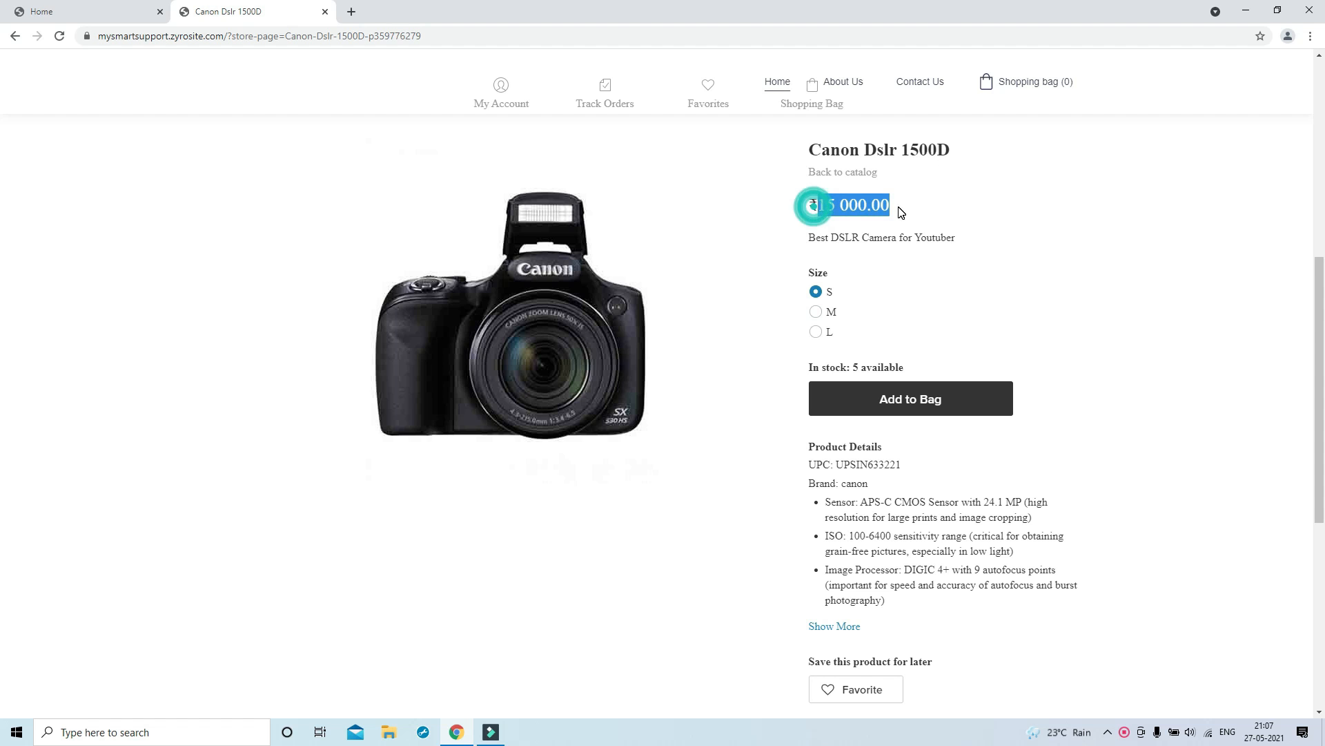
{"action": "left_click", "coordinate": [934, 207]}
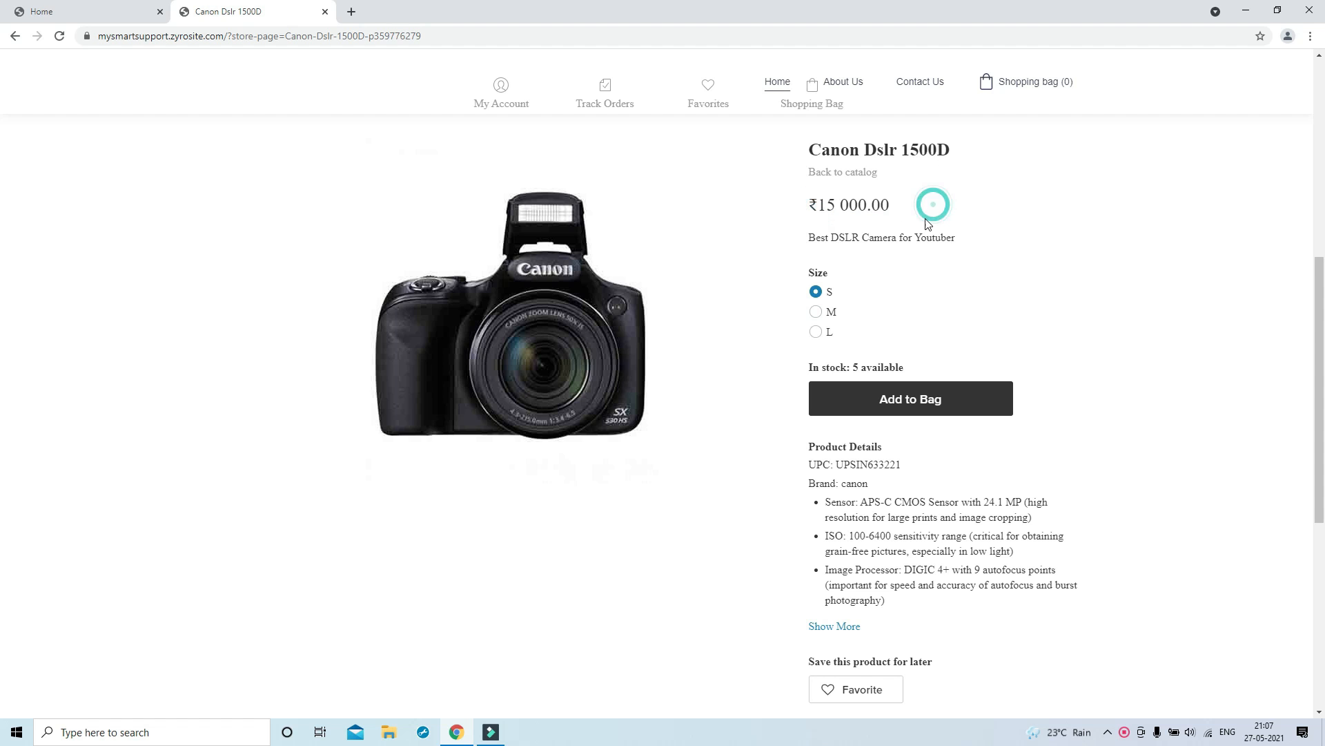
{"action": "left_click", "coordinate": [898, 403]}
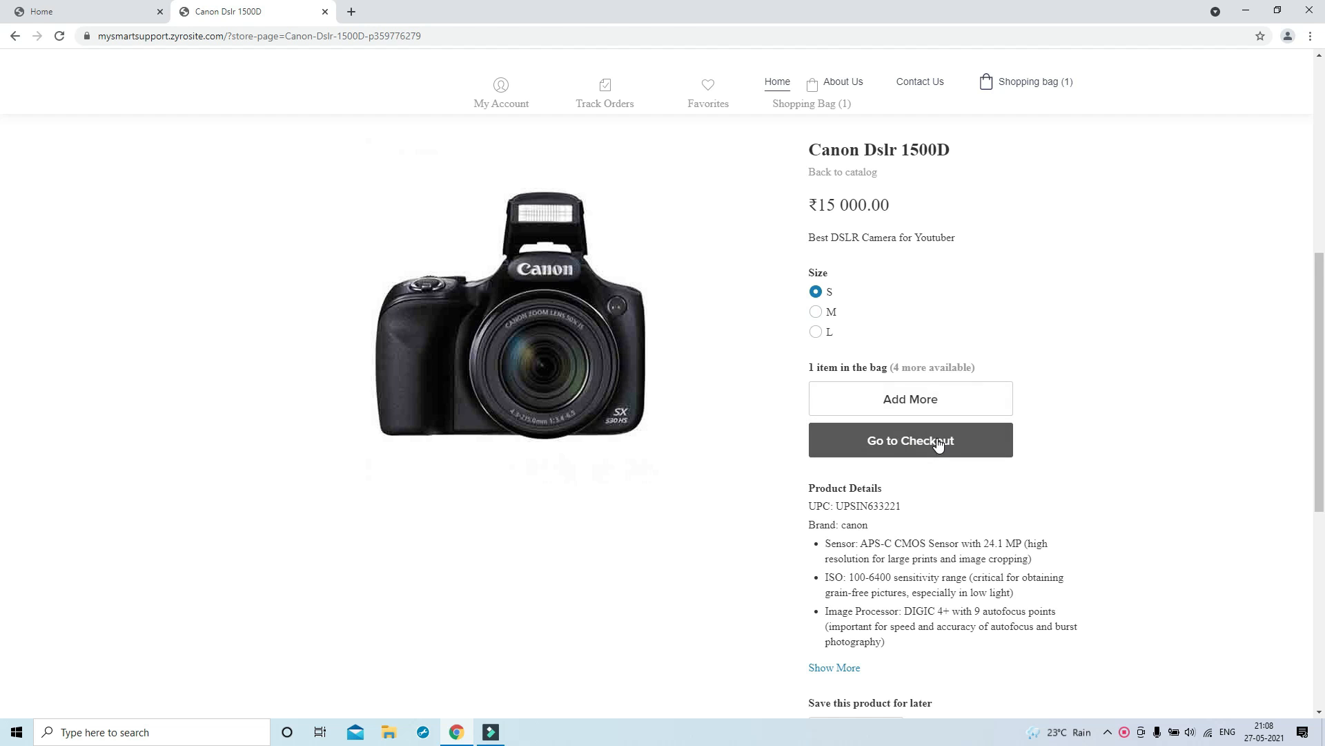
{"action": "left_click", "coordinate": [935, 442]}
Fill in the customer's e-mail and shipping address, and accept free shipping
{"action": "left_click", "coordinate": [601, 262]}
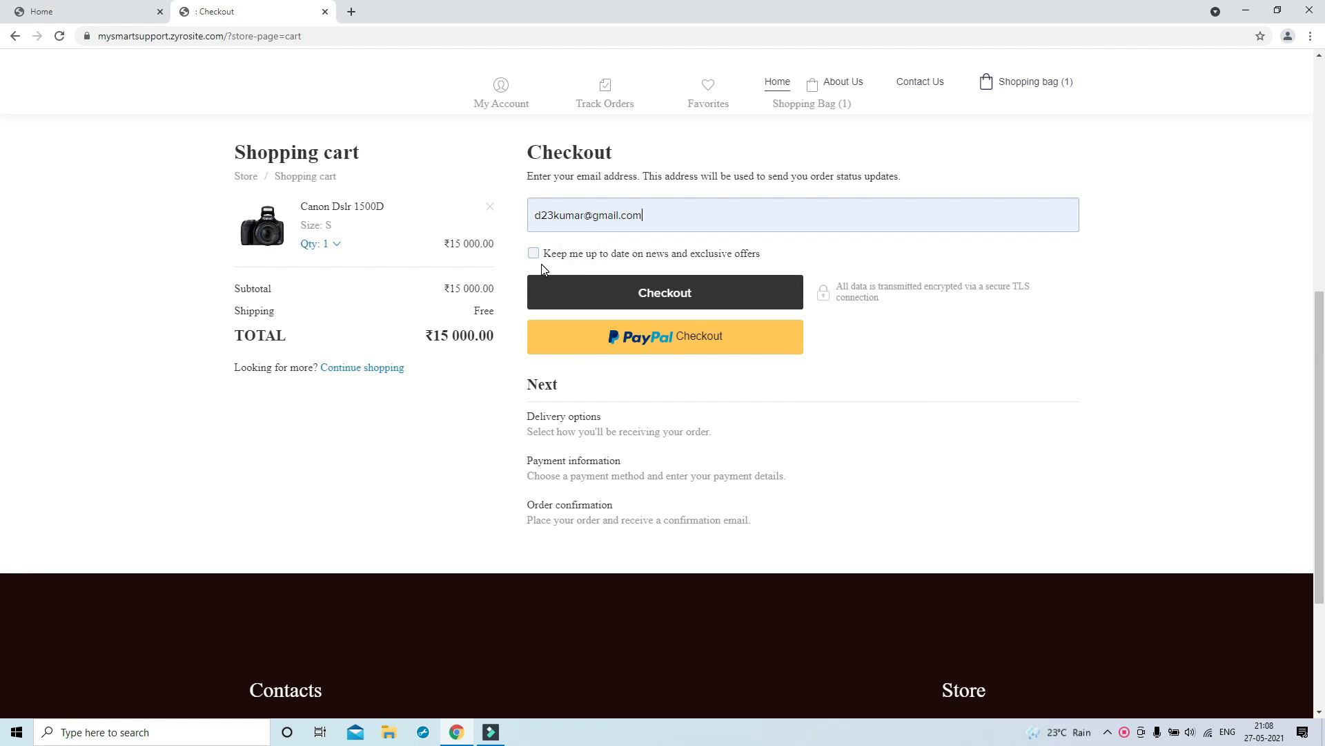
{"action": "left_click", "coordinate": [595, 292]}
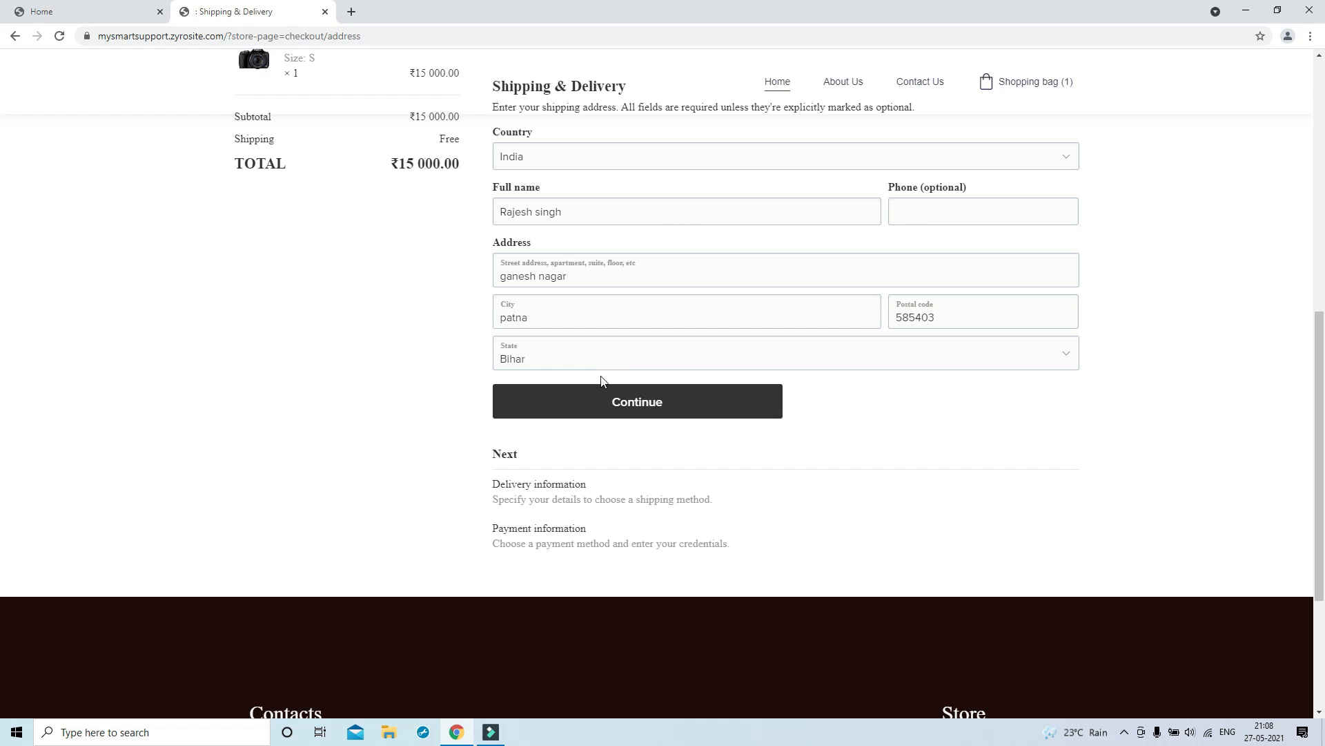
{"action": "left_click", "coordinate": [600, 388]}
{"action": "left_click", "coordinate": [593, 373]}
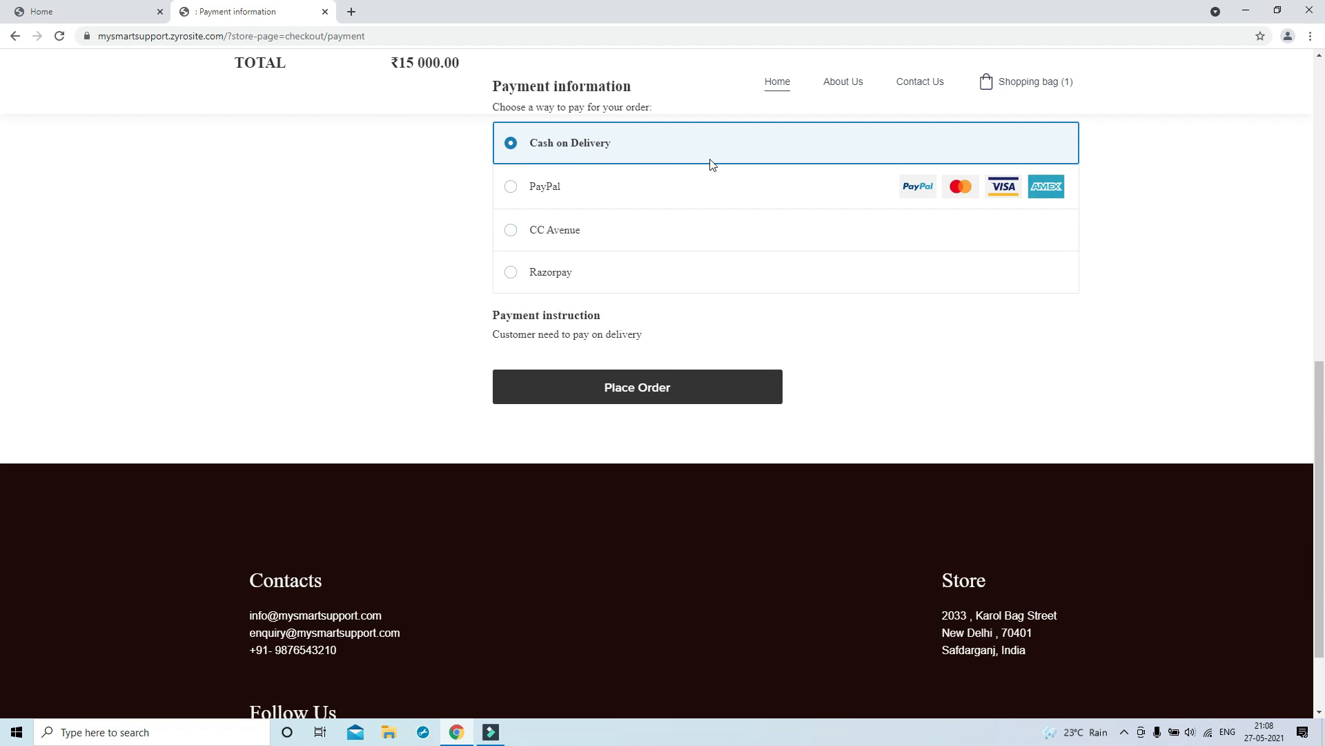
{"action": "scroll", "coordinate": [681, 242], "scroll_direction": "up", "scroll_amount": 3}
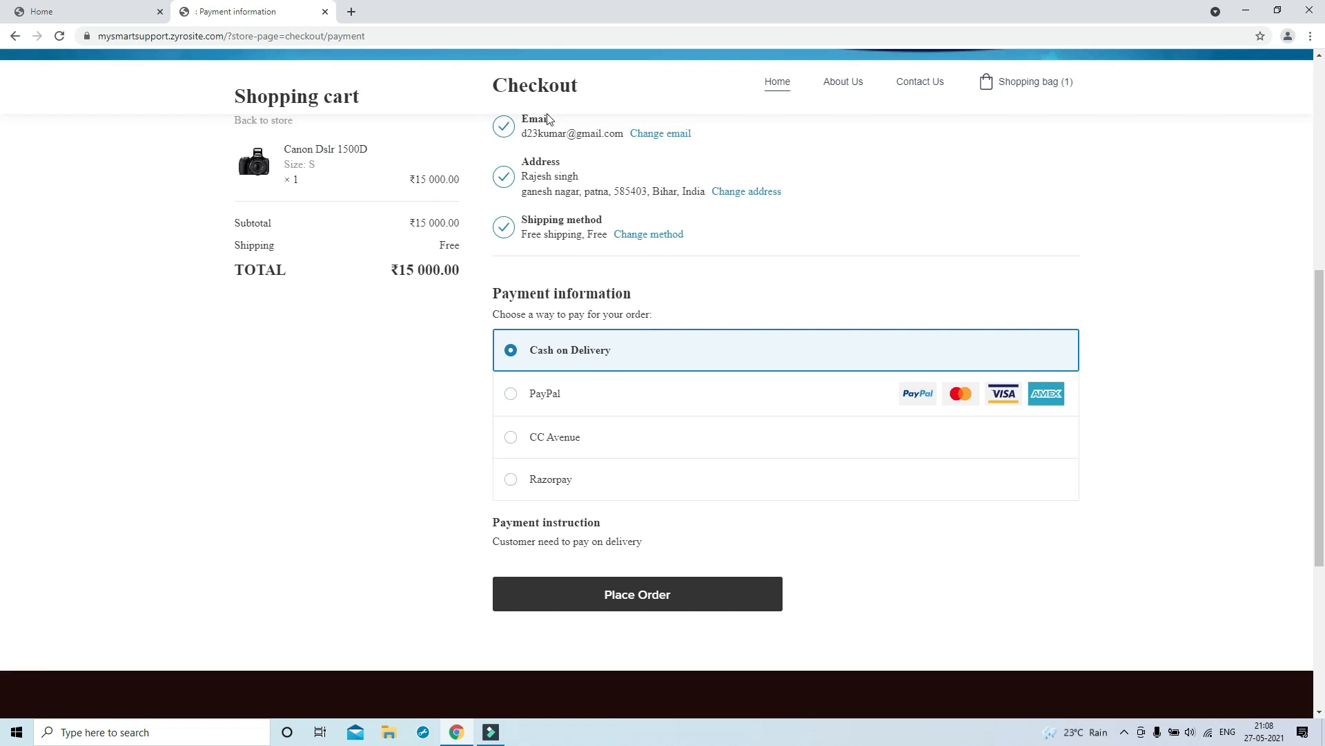
{"action": "scroll", "coordinate": [551, 131], "scroll_direction": "up", "scroll_amount": 1}
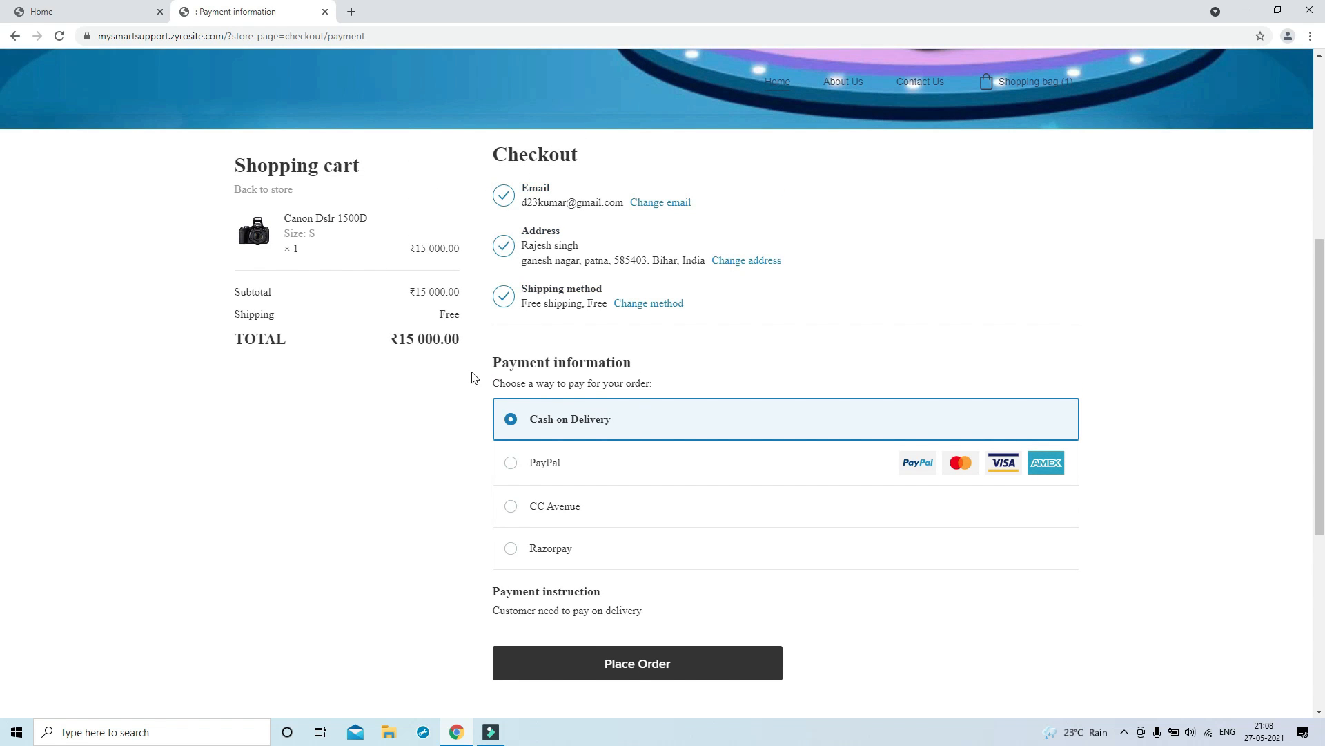
{"action": "scroll", "coordinate": [570, 423], "scroll_direction": "down", "scroll_amount": 1}
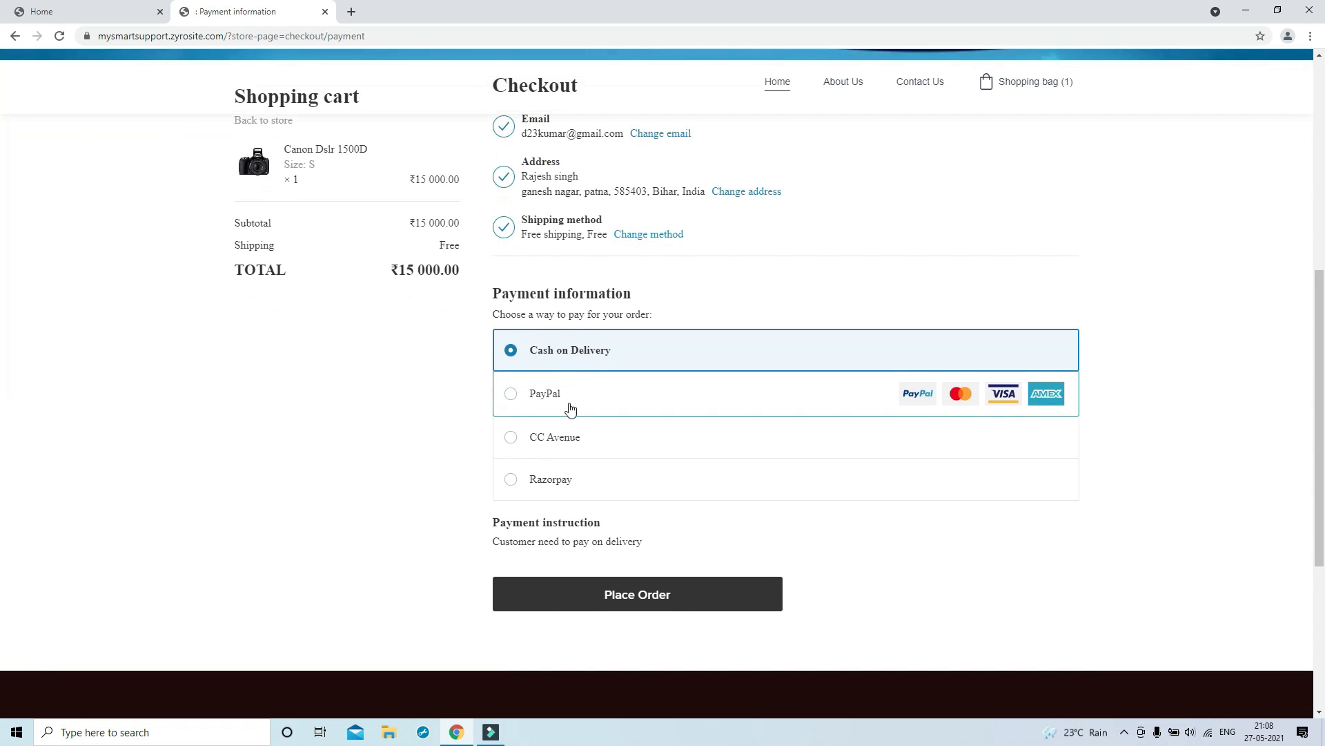
Compare PayPal, CC Avenue and Razorpay, then place the order with Cash on Delivery
{"action": "left_click", "coordinate": [511, 395]}
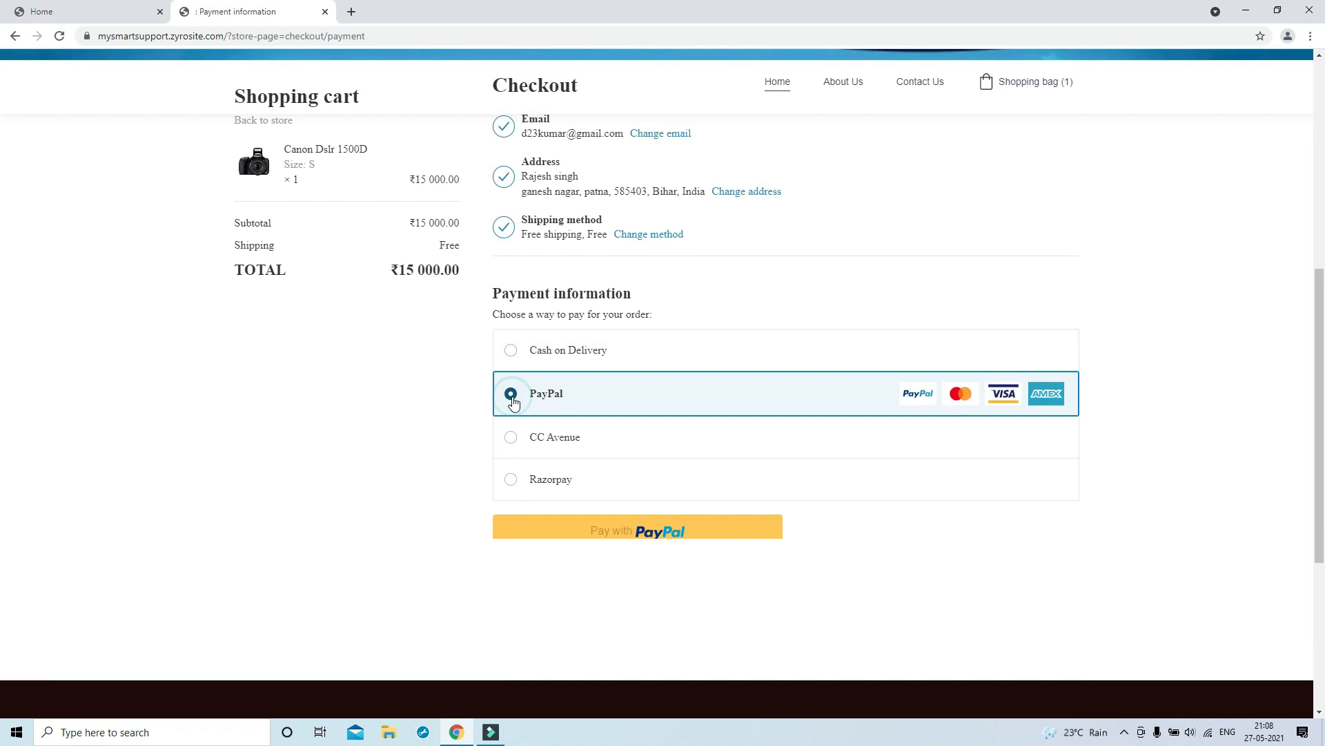
{"action": "left_click", "coordinate": [512, 442]}
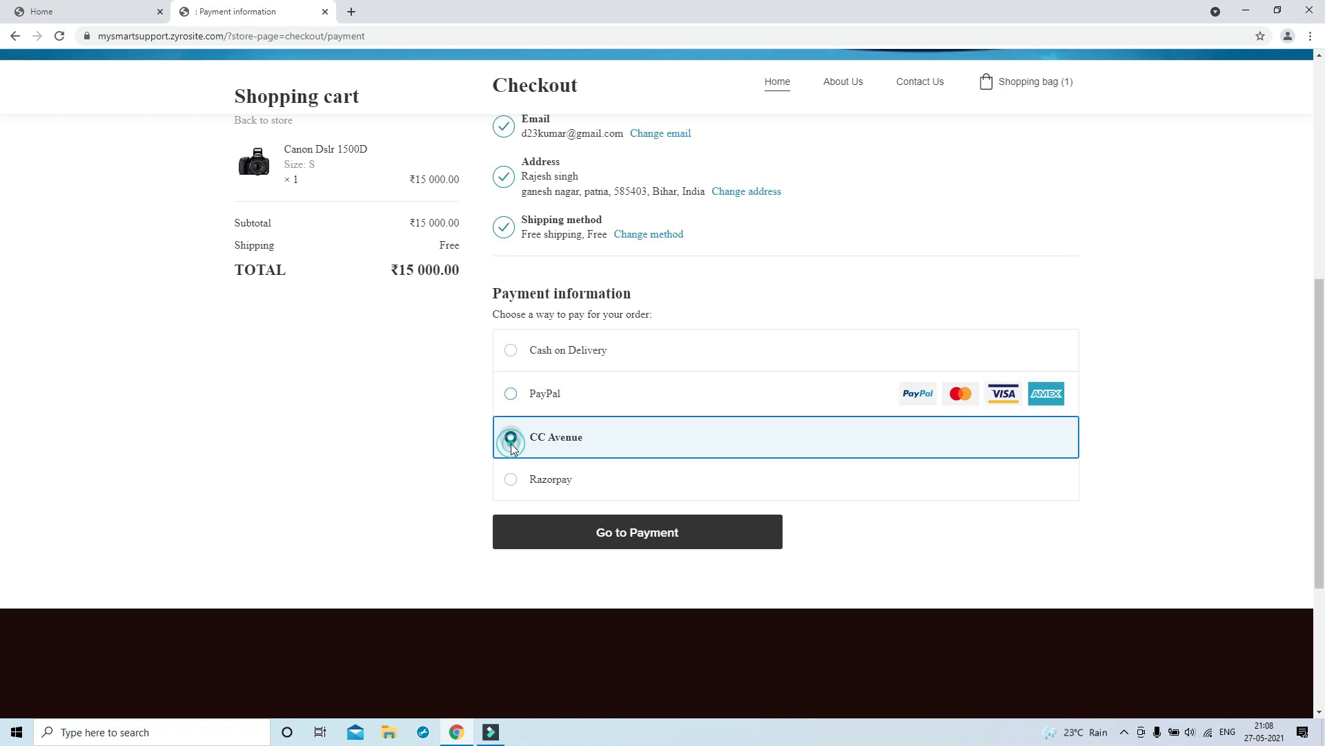
{"action": "left_click", "coordinate": [511, 479]}
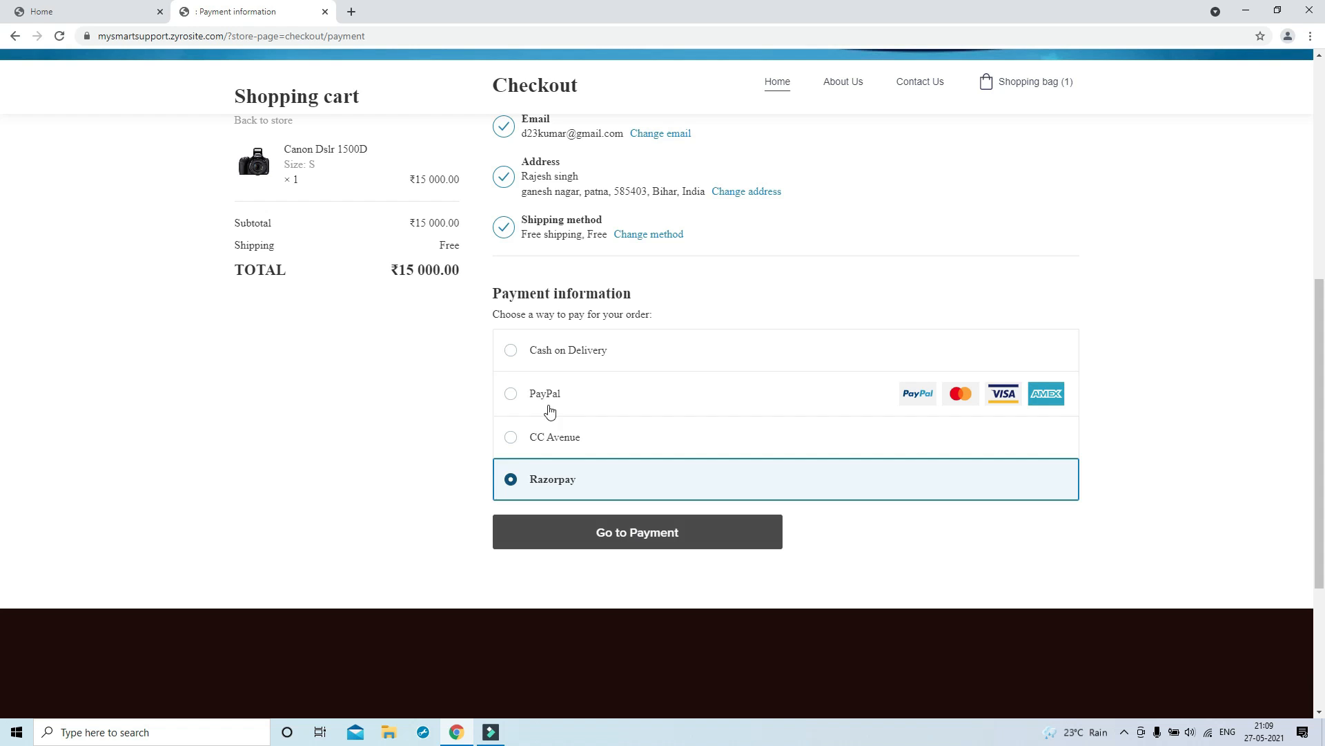
{"action": "left_click", "coordinate": [511, 350]}
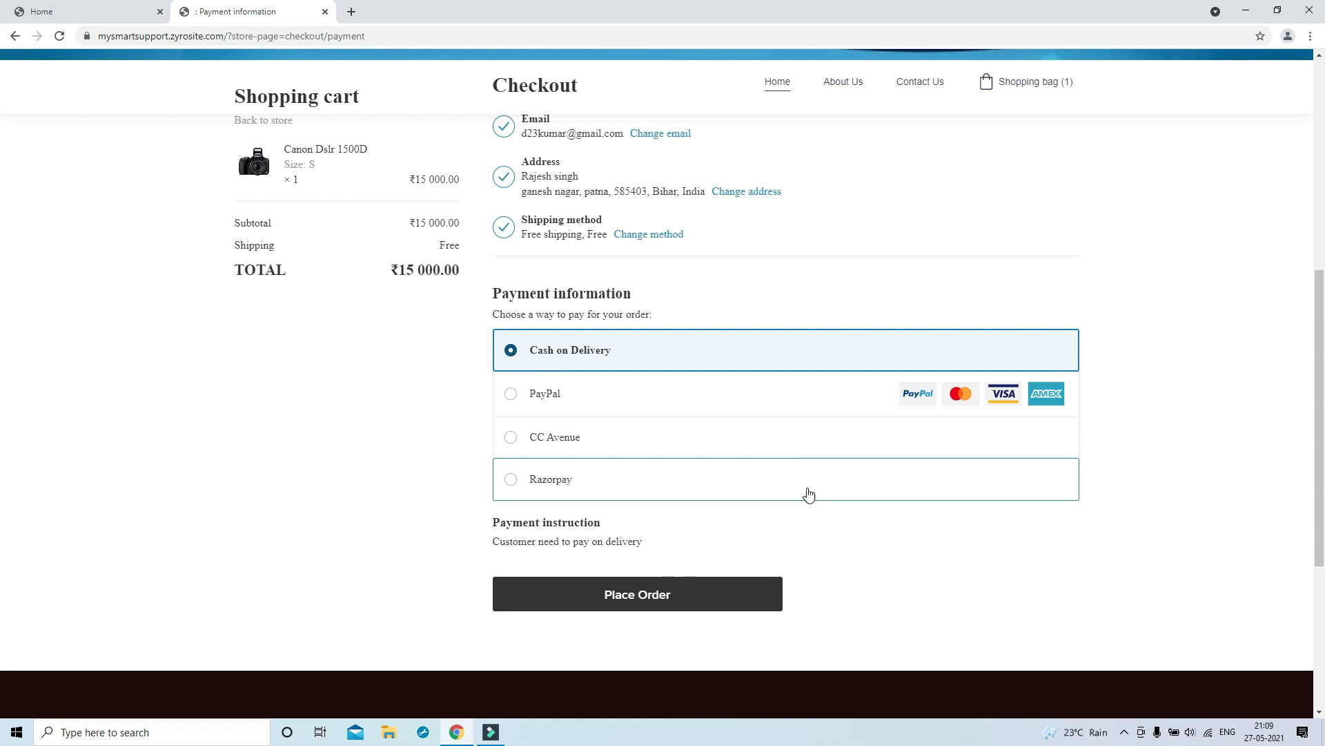
{"action": "left_click", "coordinate": [646, 605]}
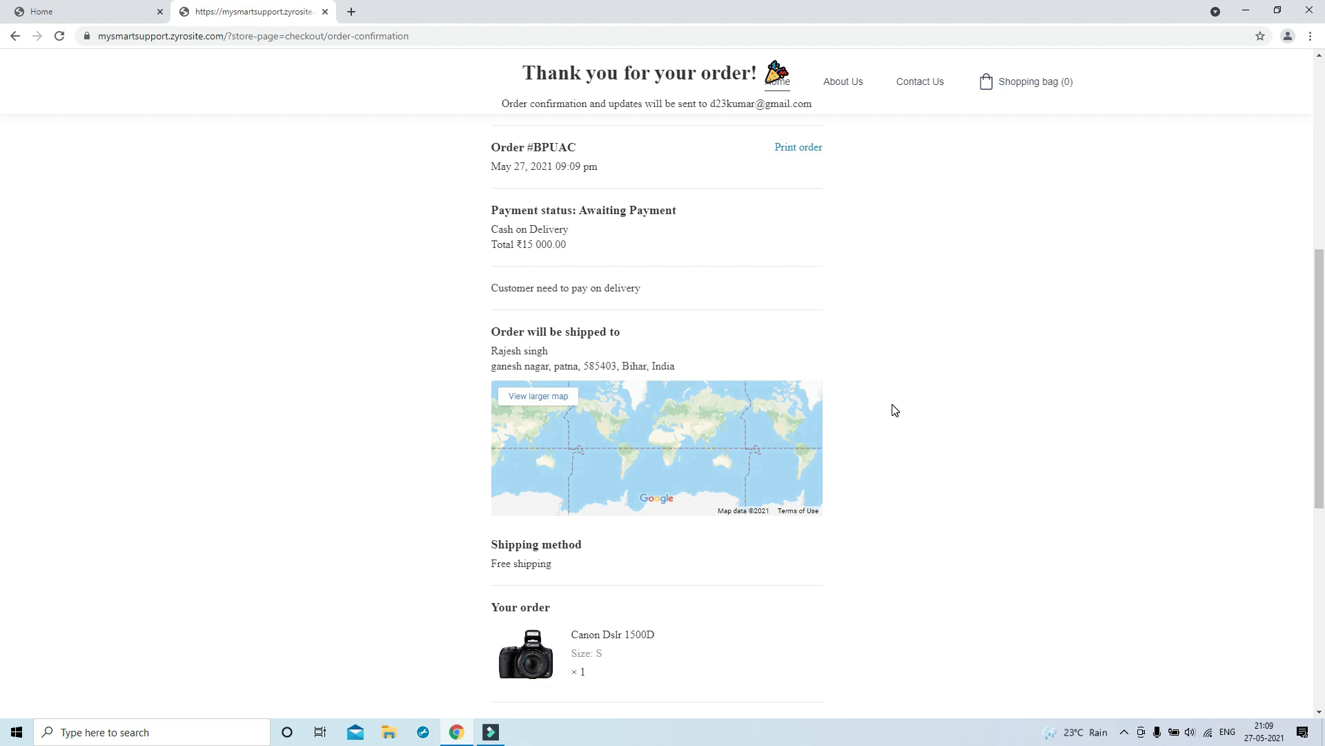
Review the order confirmation and print the order as a PDF
{"action": "scroll", "coordinate": [894, 410], "scroll_direction": "down", "scroll_amount": 4}
{"action": "scroll", "coordinate": [821, 422], "scroll_direction": "up", "scroll_amount": 5}
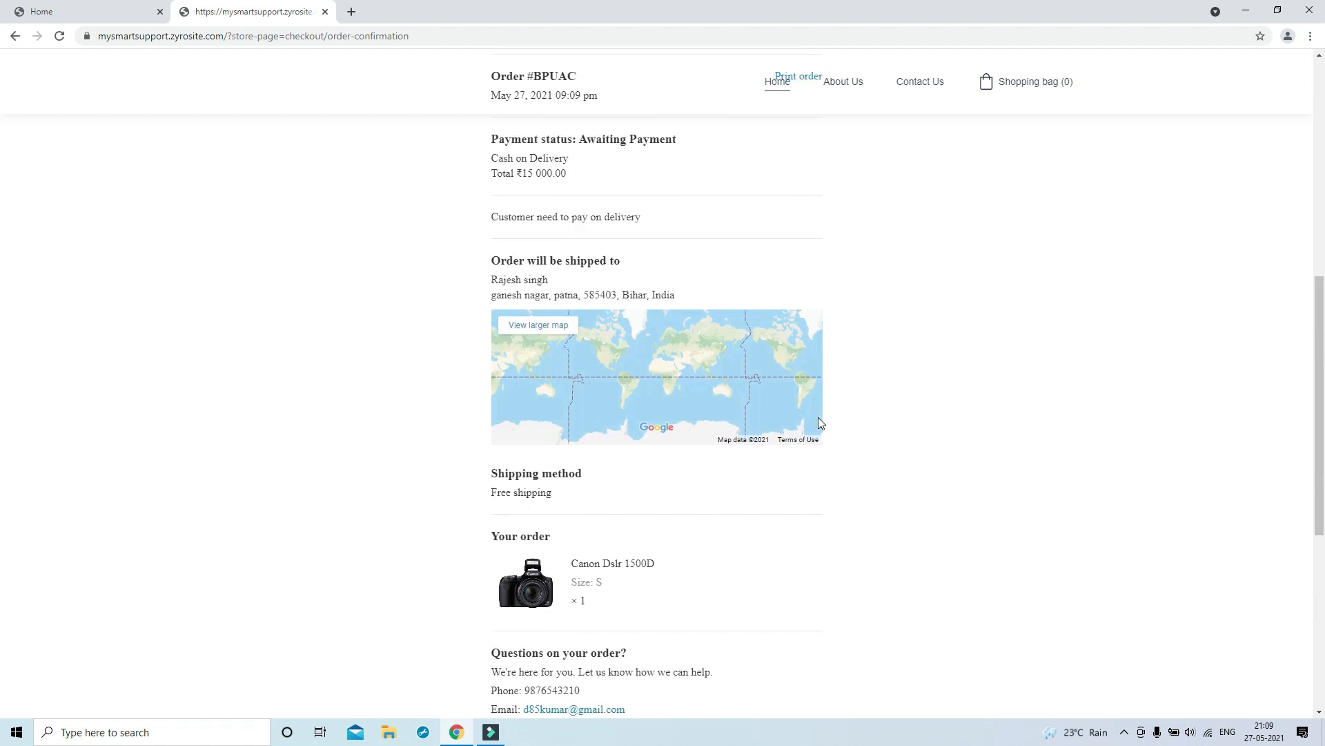
{"action": "scroll", "coordinate": [820, 422], "scroll_direction": "up", "scroll_amount": 6}
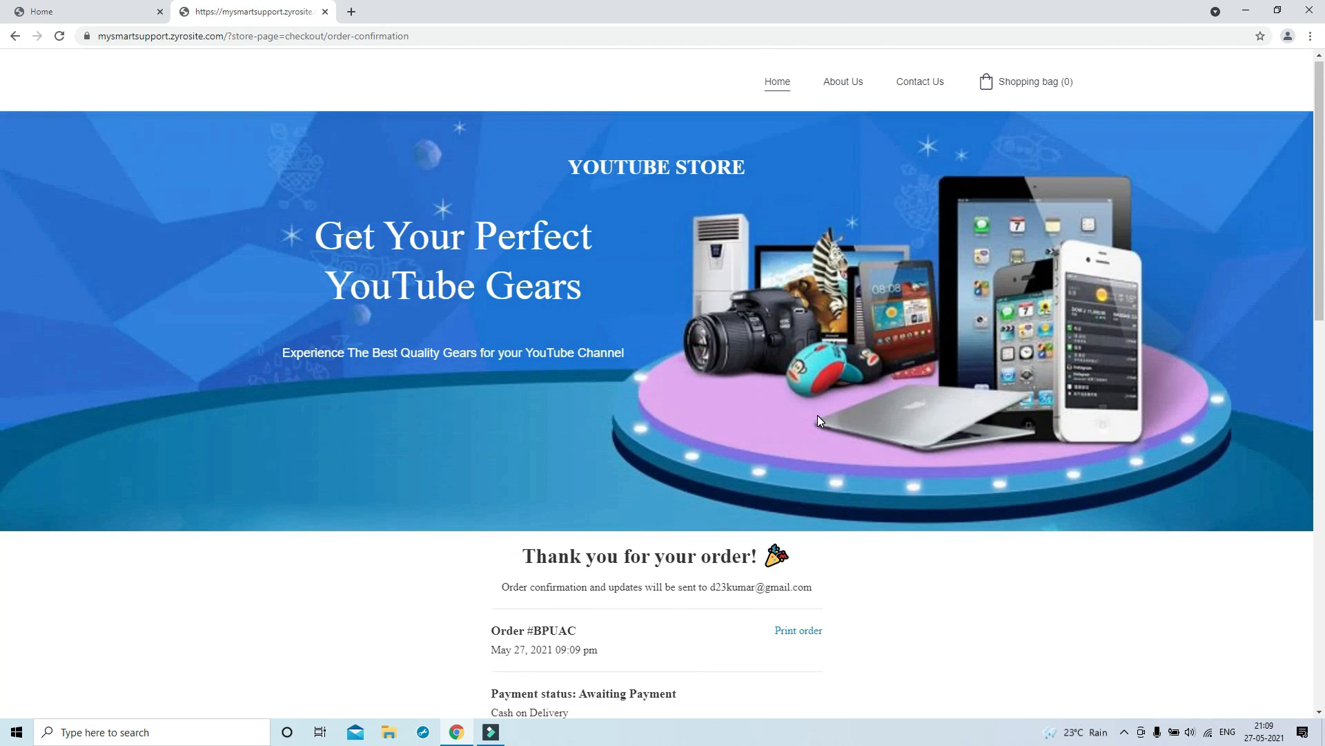
{"action": "left_click", "coordinate": [798, 631]}
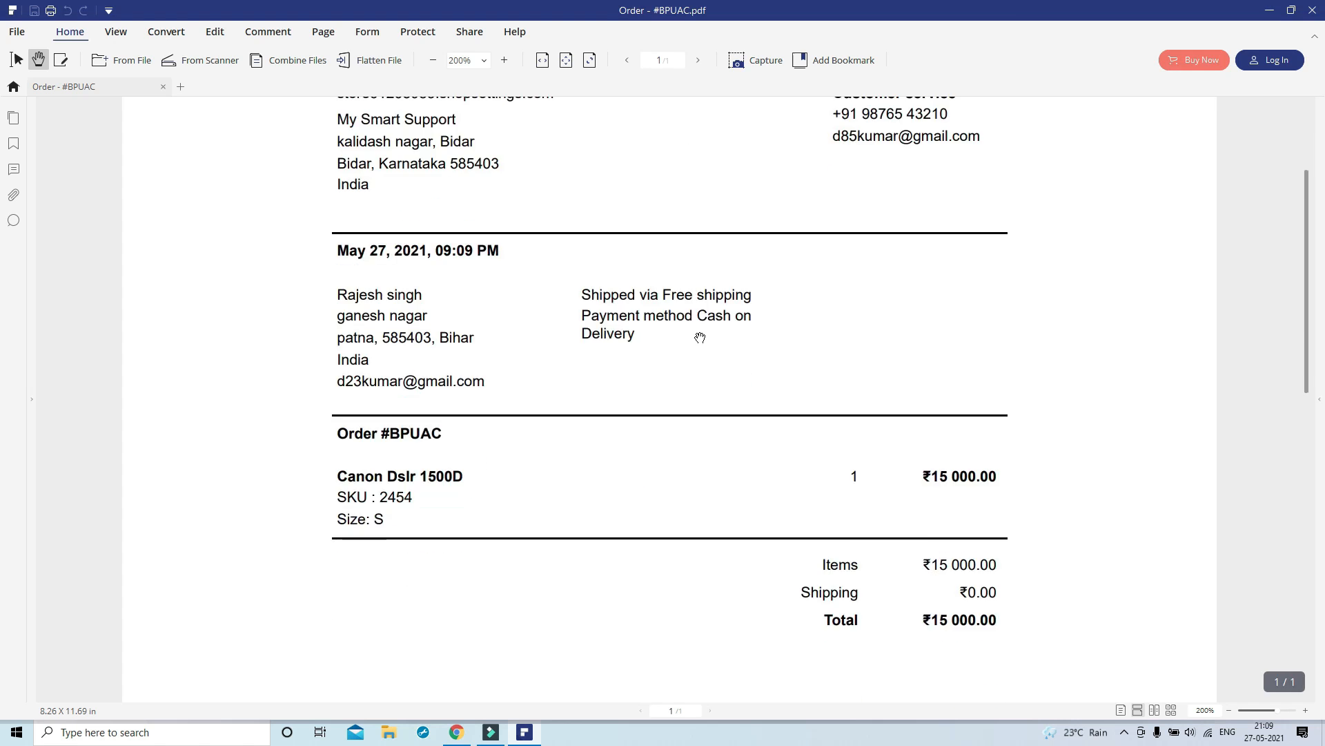
{"action": "scroll", "coordinate": [700, 337], "scroll_direction": "down", "scroll_amount": 4}
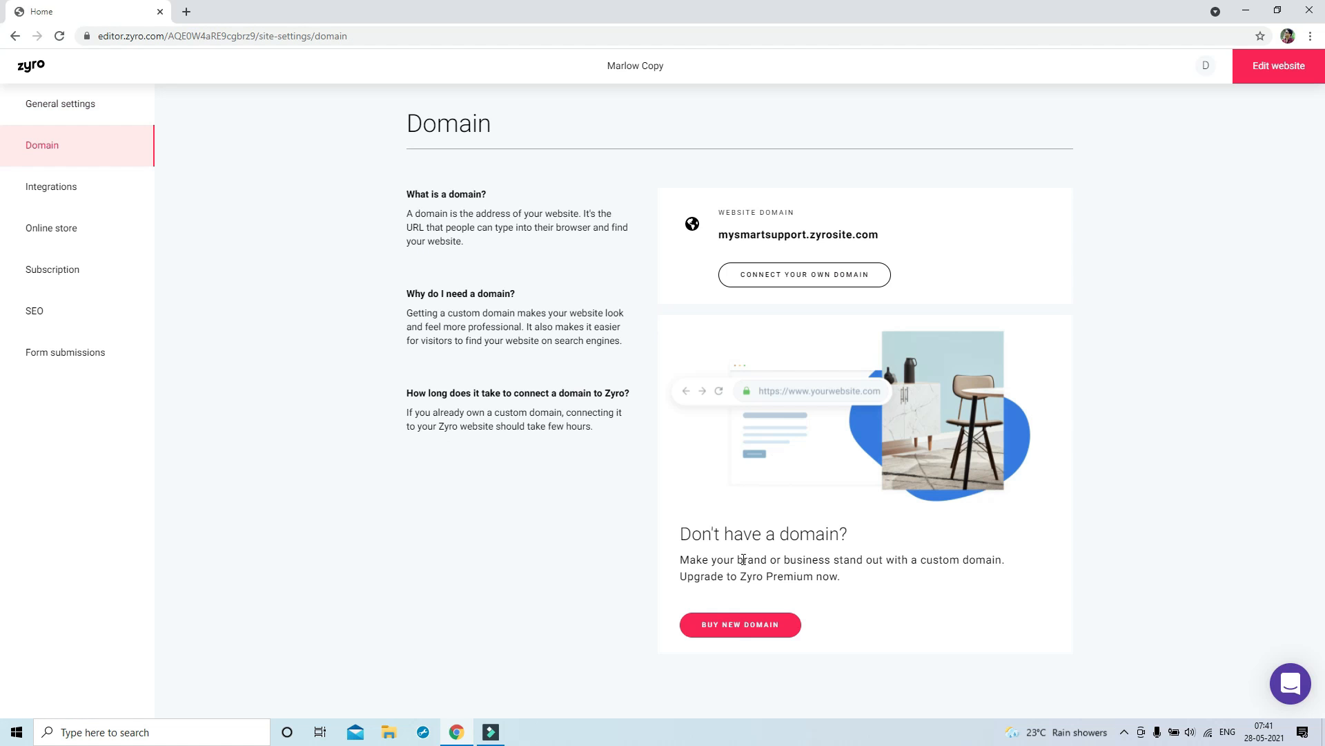
Search for the custom domain mysmartsupport.online and claim it as a free domain
{"action": "left_click", "coordinate": [736, 625]}
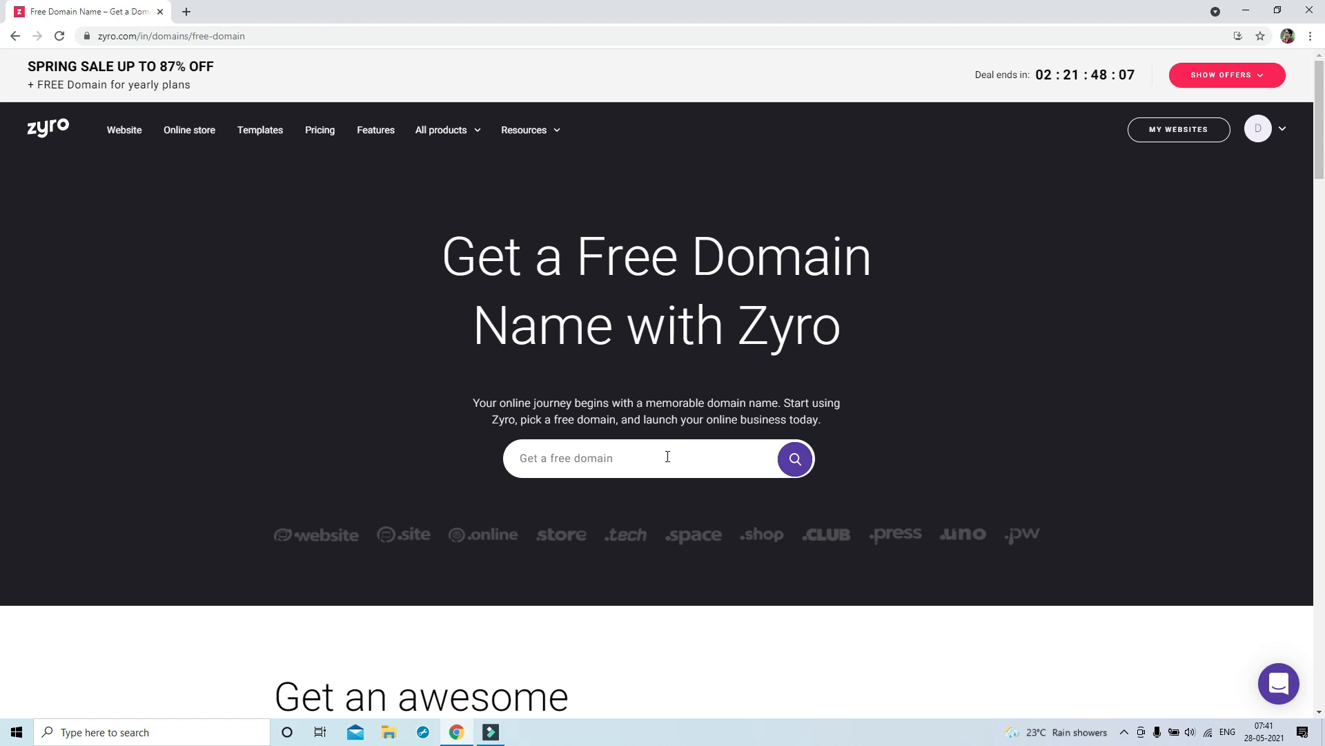
{"action": "left_click", "coordinate": [668, 456]}
{"action": "left_click", "coordinate": [655, 494]}
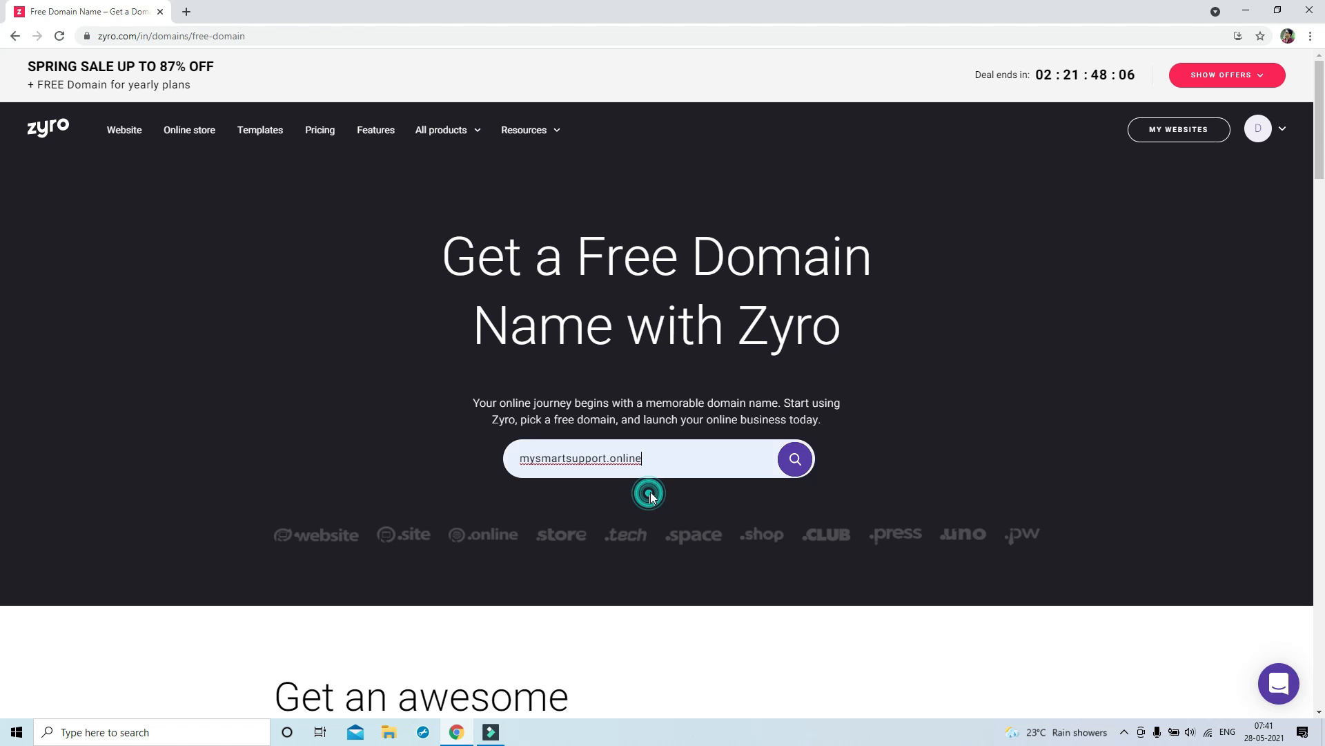
{"action": "left_click", "coordinate": [797, 458]}
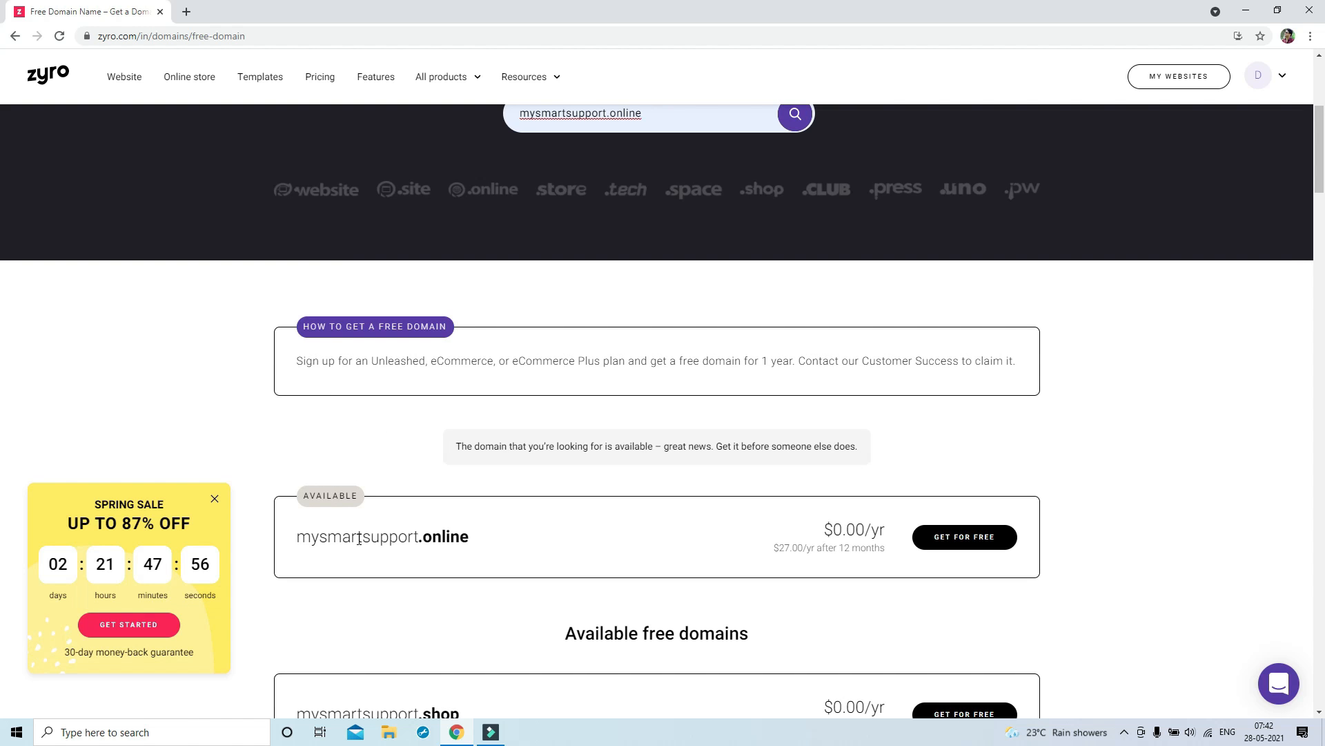
{"action": "left_click", "coordinate": [965, 539]}
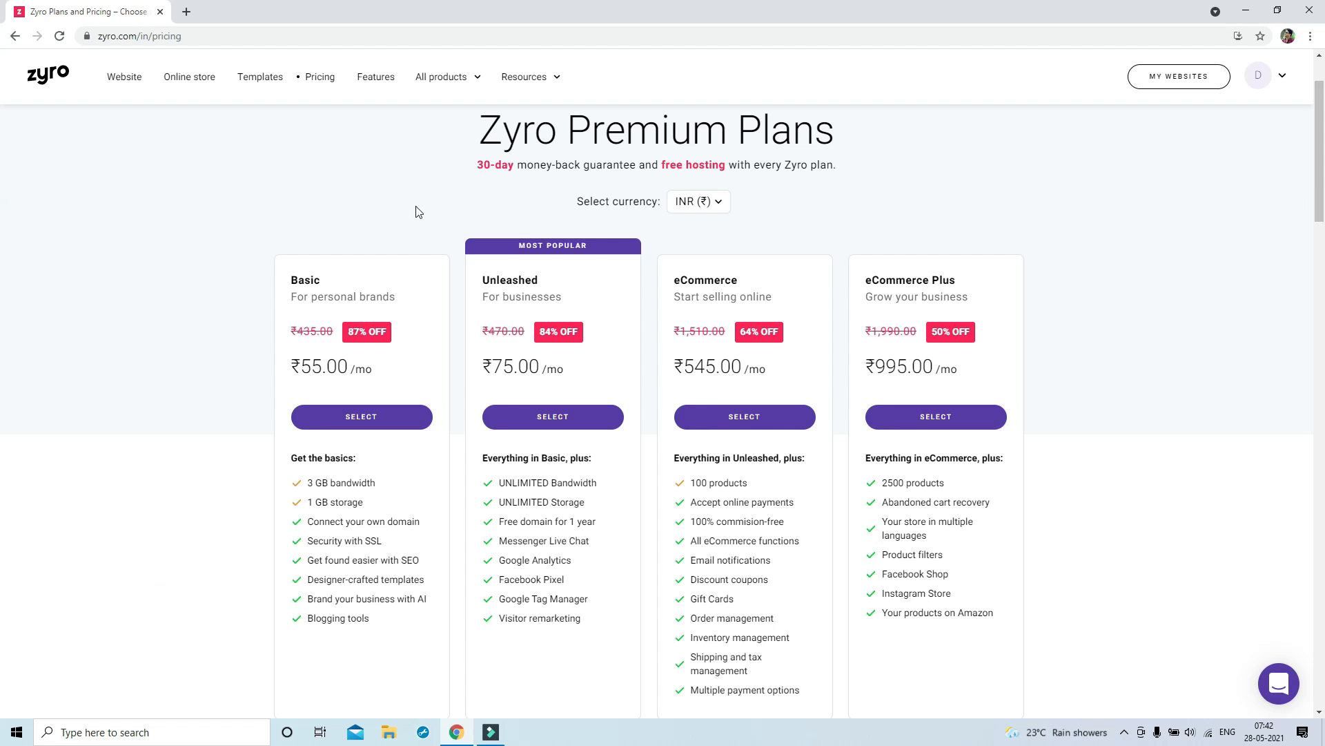